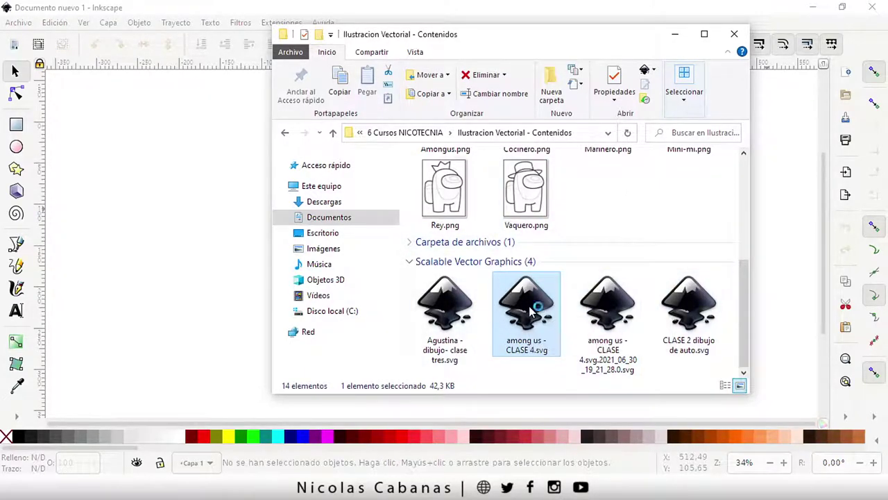
Step: Minimize File Explorer so the Inkscape window with among us - CLASE 4.svg shows
left_click(675, 34)
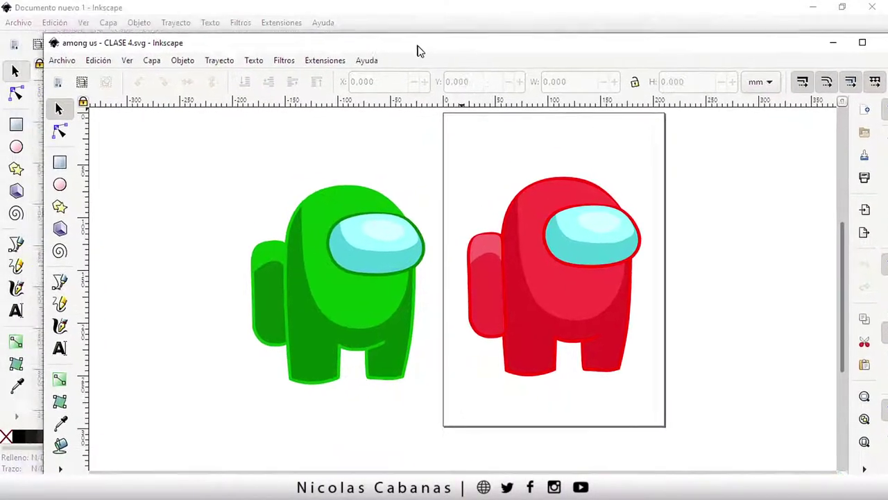
Step: Rearrange the among us drawing and blank document windows so both are visible
left_click_drag(373, 11, 611, 88)
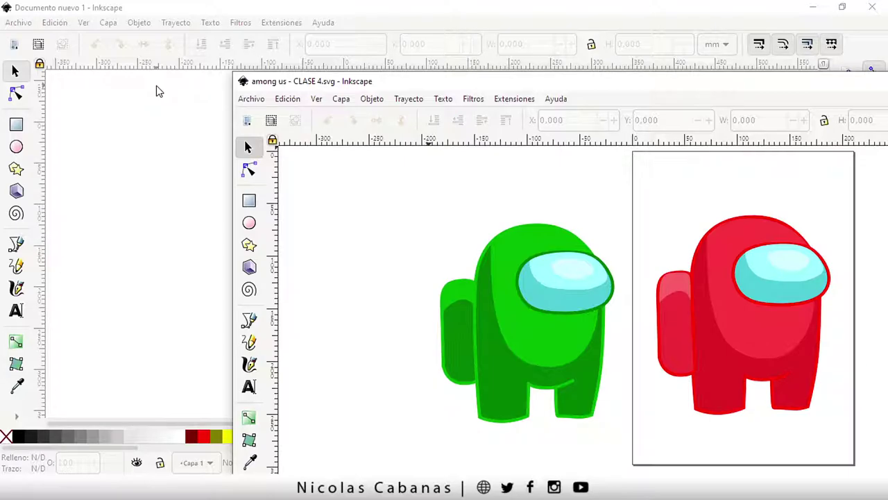
left_click_drag(395, 14, 458, 151)
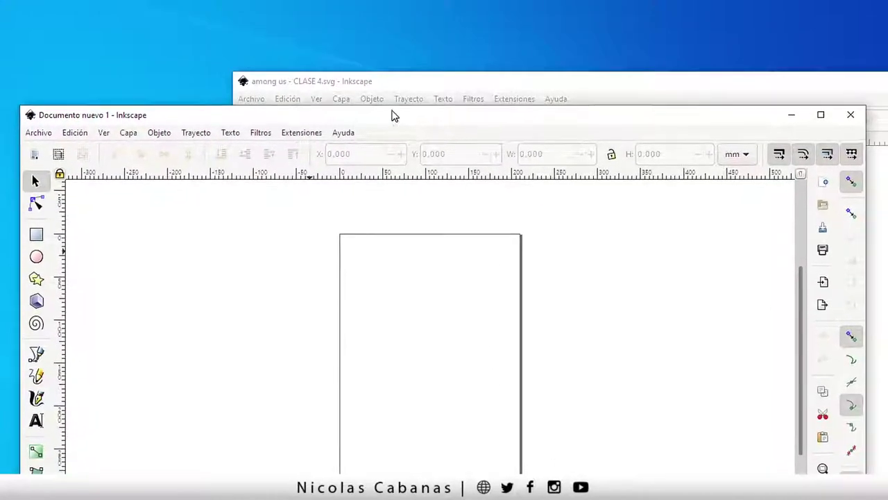
left_click_drag(458, 150, 392, 113)
left_click_drag(426, 89, 293, 60)
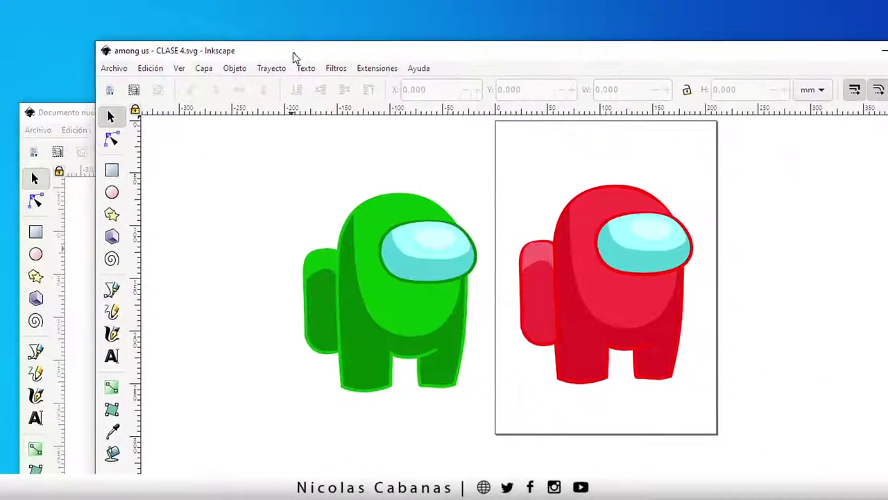
left_click_drag(353, 60, 406, 69)
Step: Close the among us - CLASE 4.svg window and maximize Documento nuevo 1
left_click(117, 113)
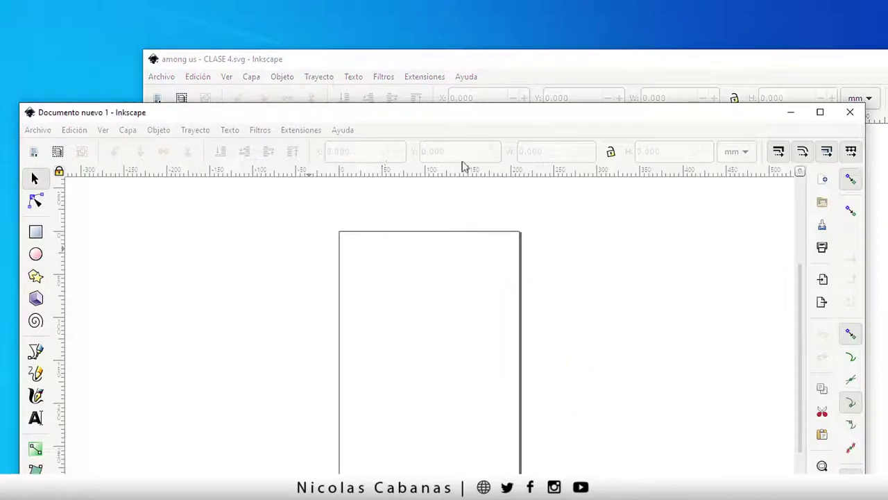
left_click(686, 74)
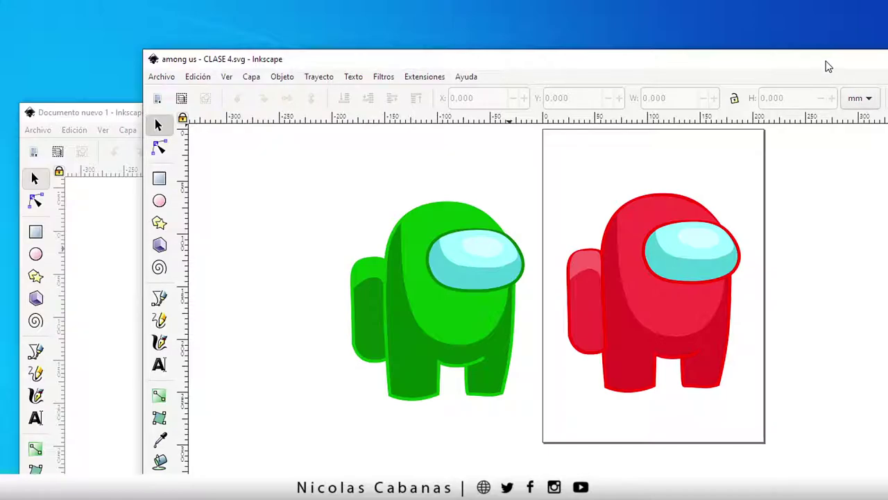
left_click_drag(829, 65, 725, 57)
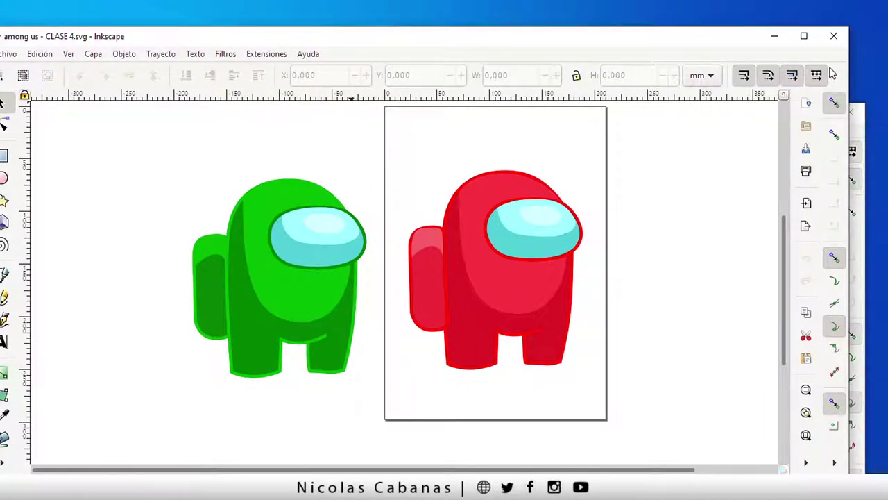
left_click(834, 36)
left_click_drag(678, 115, 675, 3)
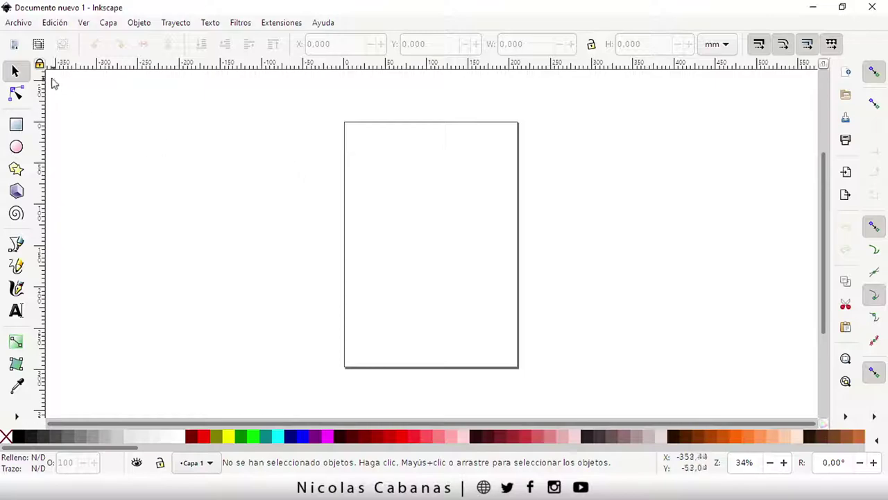
Step: Open the backup file among us - CLASE 4.svg.2021_06_30_19_21_28.0.svg via Archivo > Abrir
left_click(14, 23)
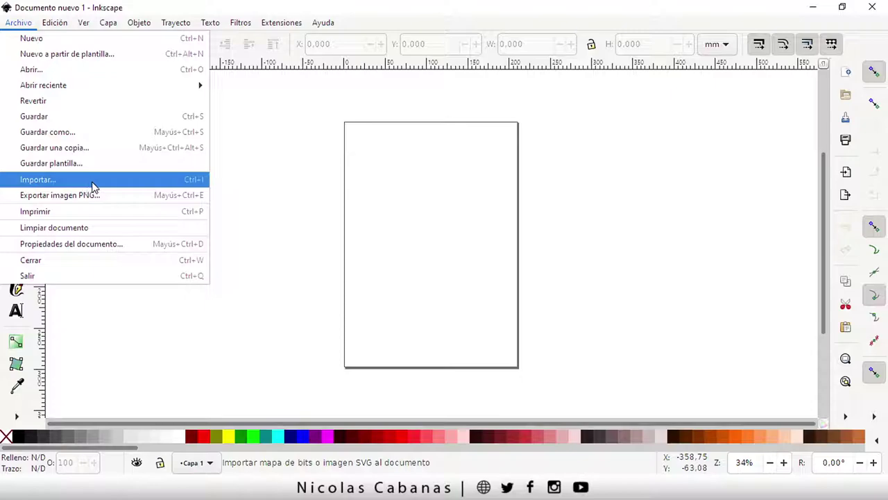
left_click(61, 72)
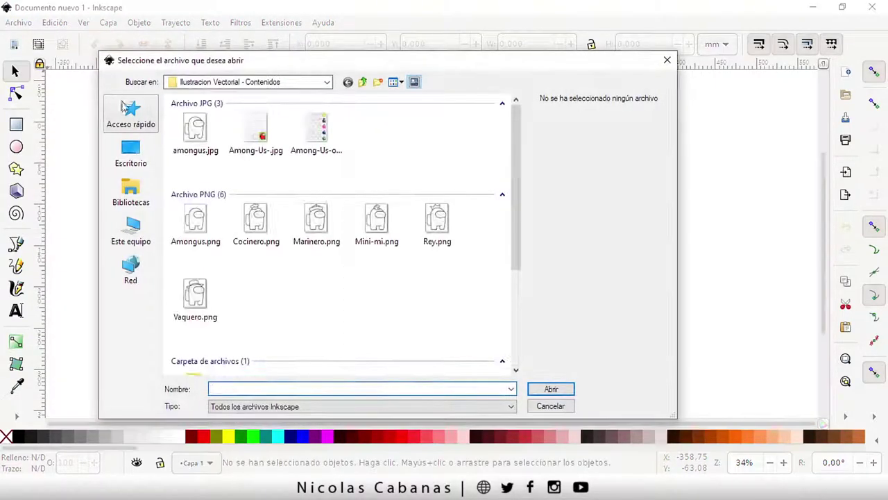
scroll(382, 309, "down", 3)
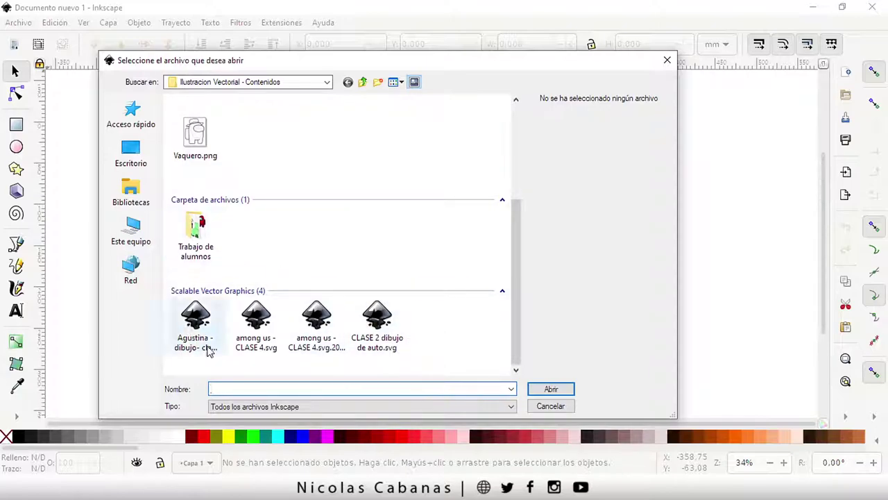
left_click(315, 319)
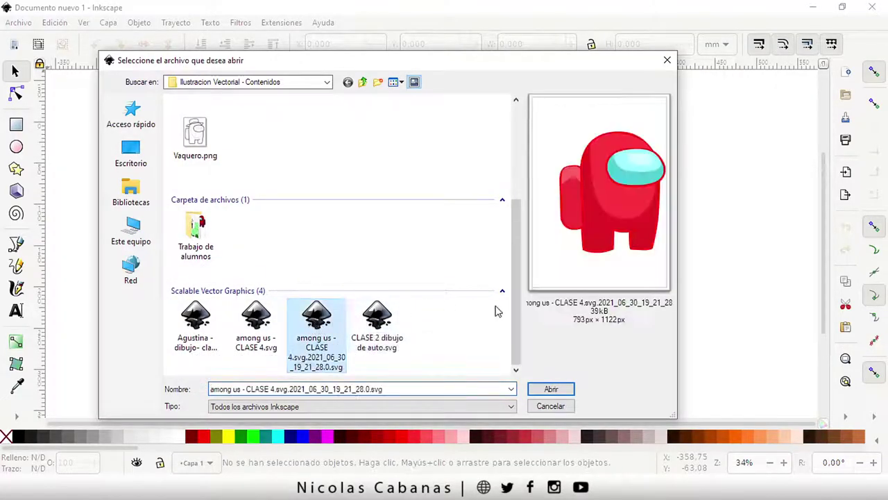
left_click(545, 390)
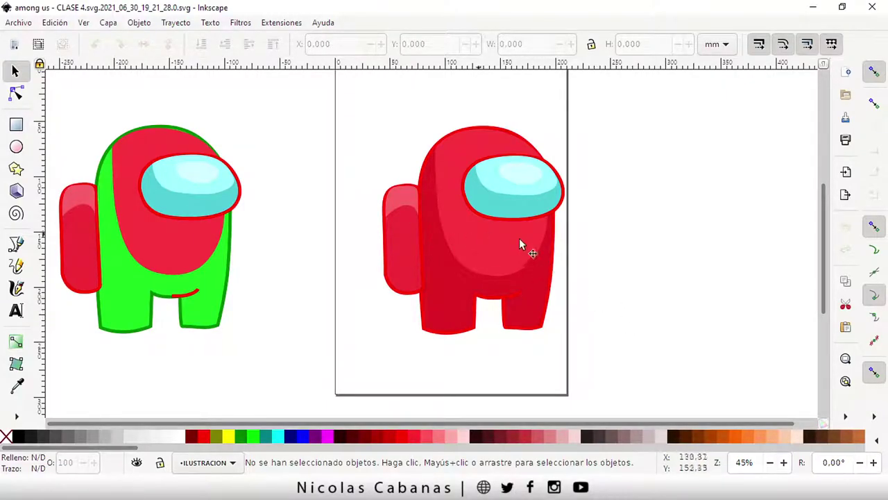
Step: Restore the drawing window and save the document with Archivo > Guardar
mouse_move(354, 8)
left_mouse_down()
mouse_move(380, 98)
mouse_move(351, 2)
left_mouse_up()
scroll(389, 271, "down", 1, "ctrl")
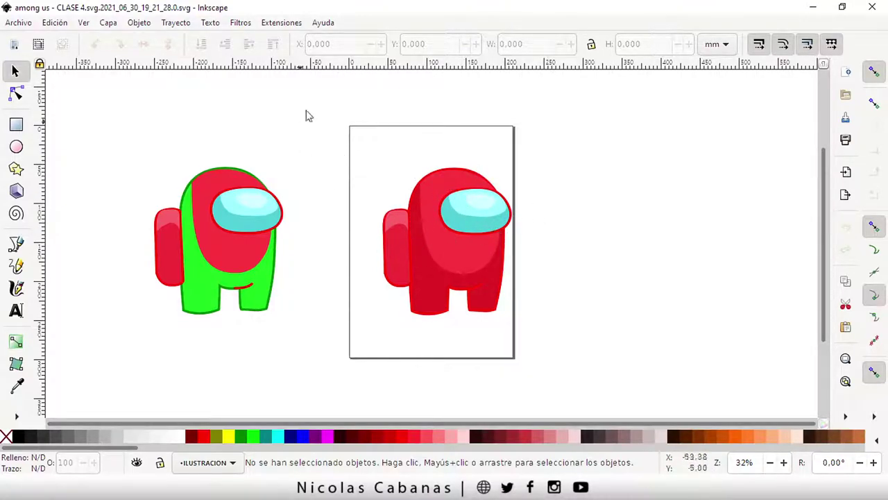
left_click(19, 23)
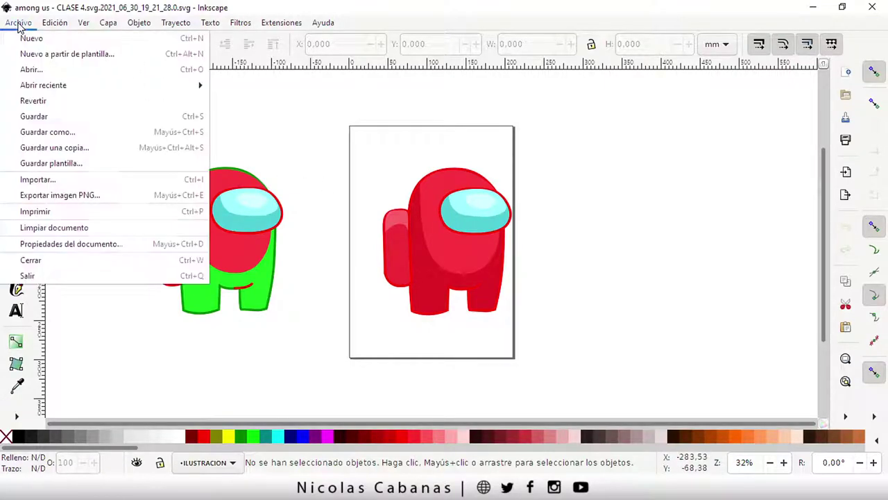
left_click(52, 115)
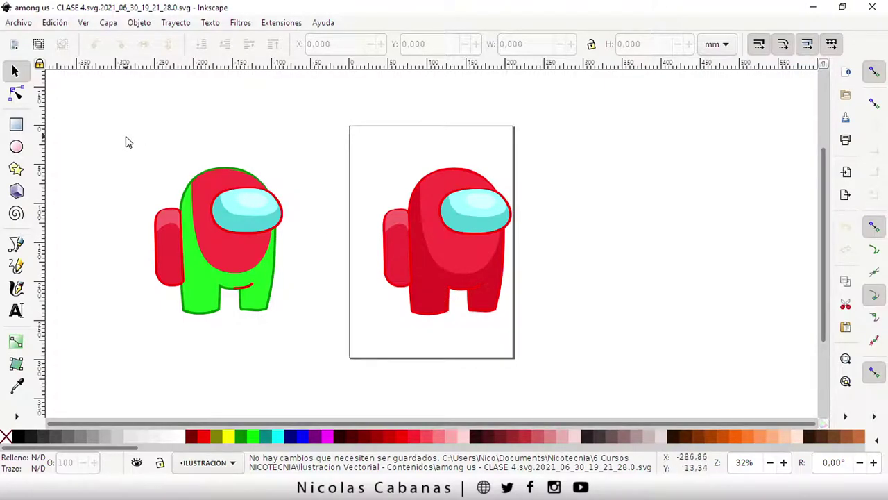
Step: Box-select the left red-and-green crewmate and delete it
left_click(108, 134)
left_click_drag(116, 135, 330, 370)
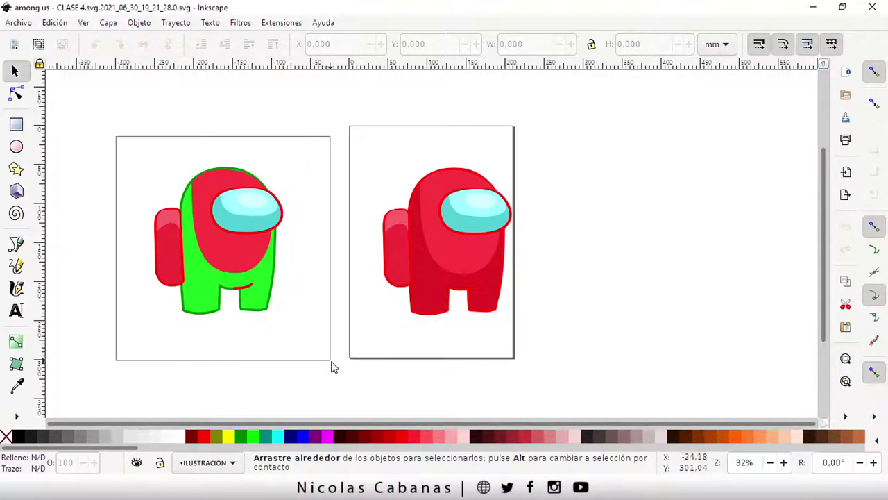
key("Delete")
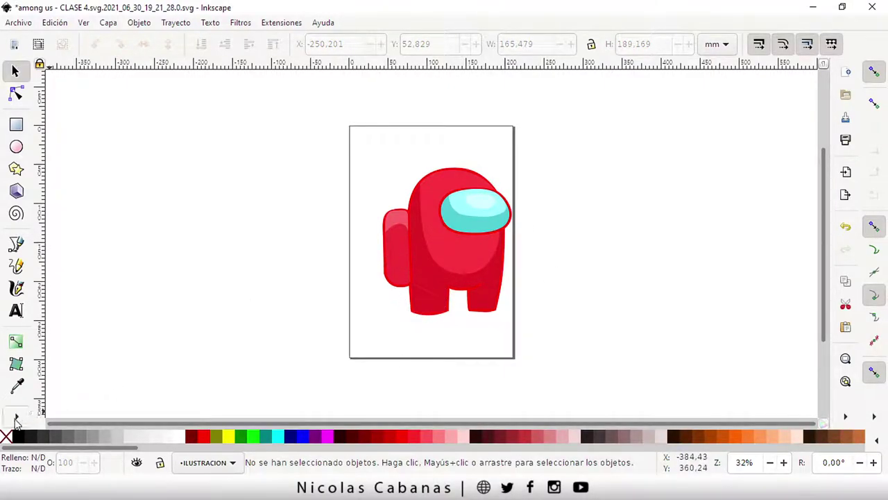
left_click(16, 417)
Step: Zoom in around the red crewmate with the Zoom tool
left_click(59, 447)
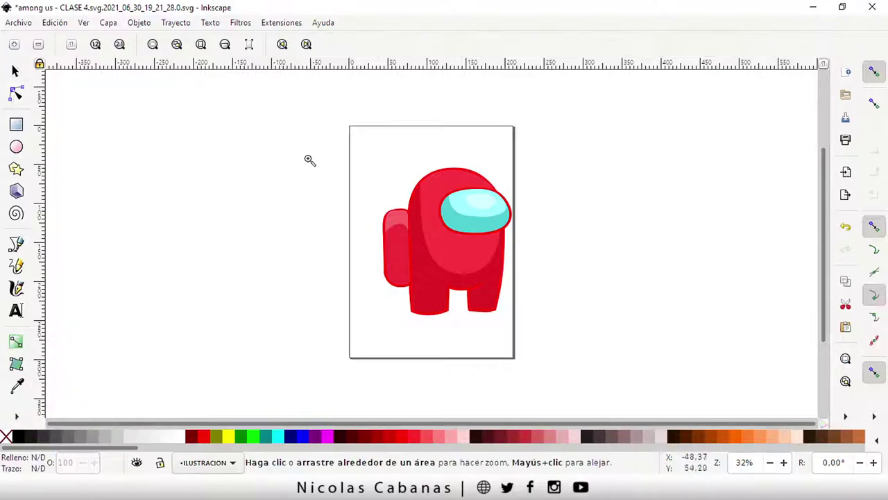
left_click_drag(318, 153, 548, 333)
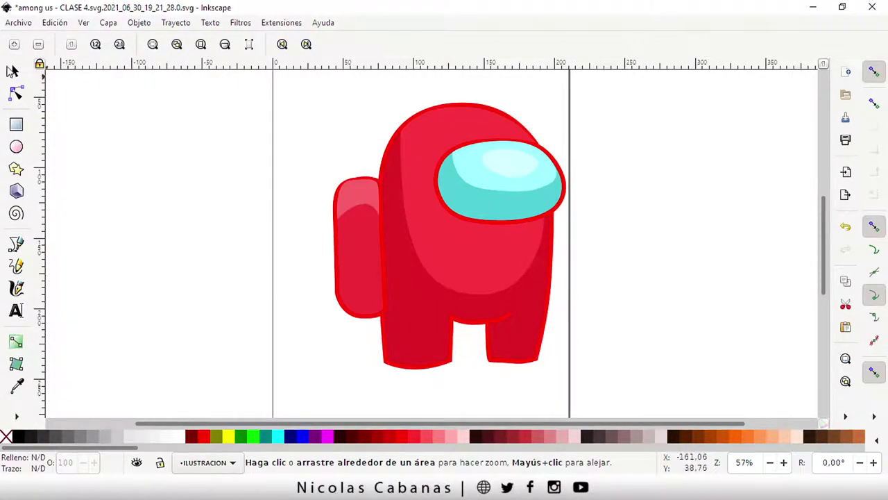
left_click(17, 72)
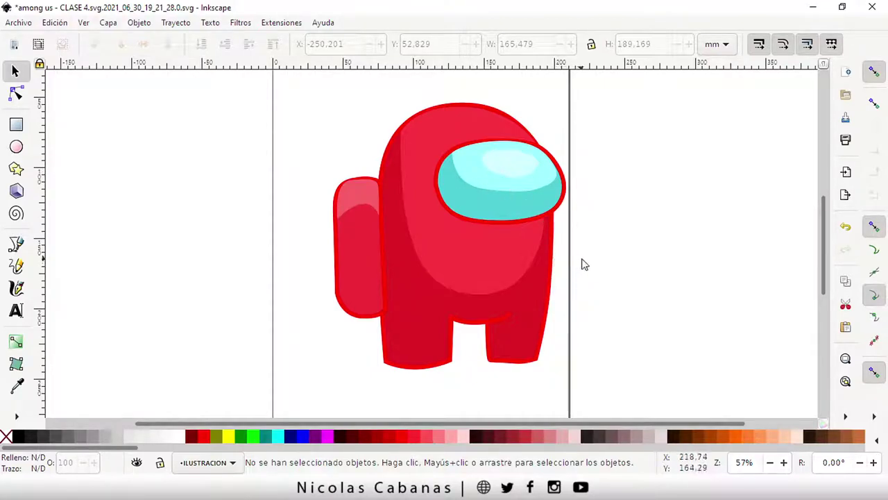
Step: Zoom onto the backpack, select its pink highlight and magnify to 469%
left_click(16, 419)
left_click(60, 446)
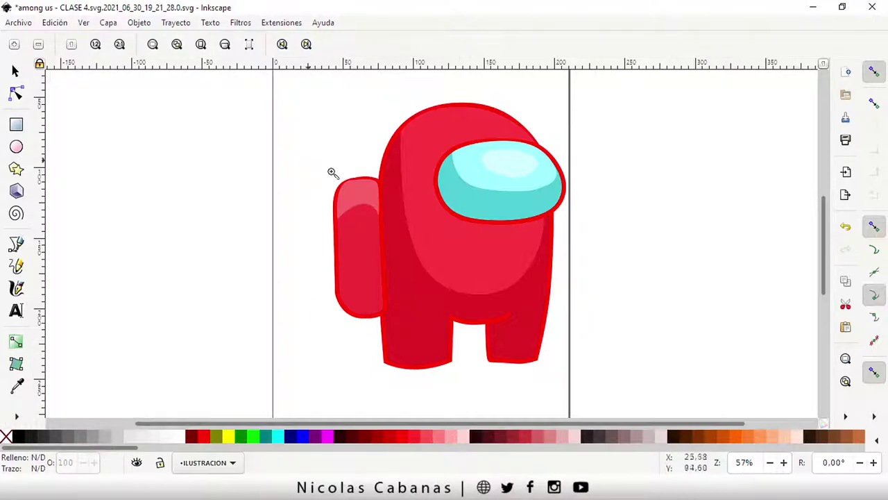
left_click_drag(302, 155, 433, 238)
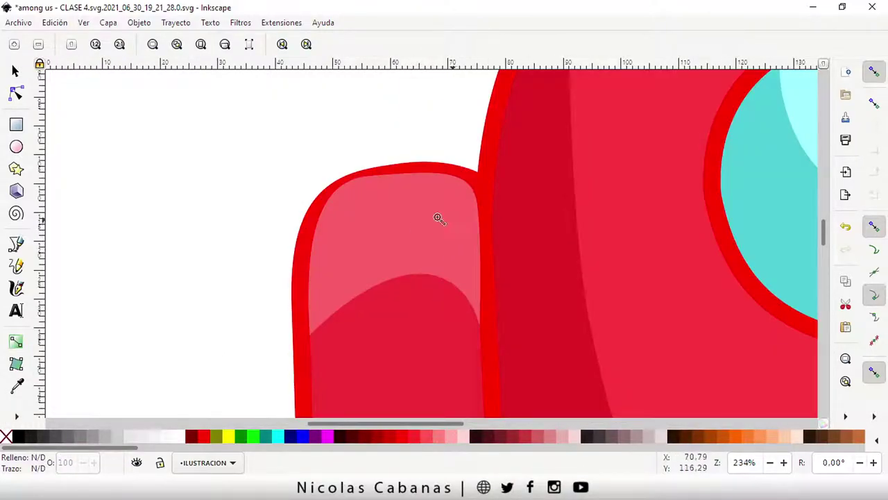
left_click(16, 71)
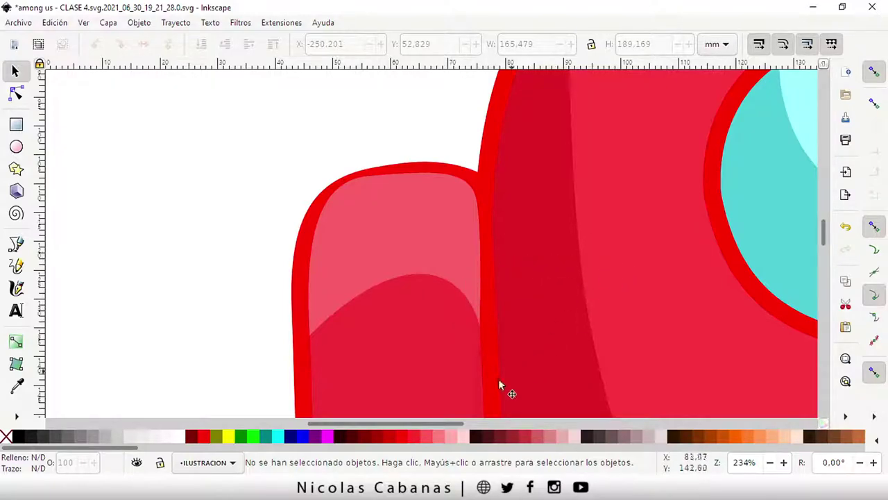
left_click_drag(444, 422, 461, 422)
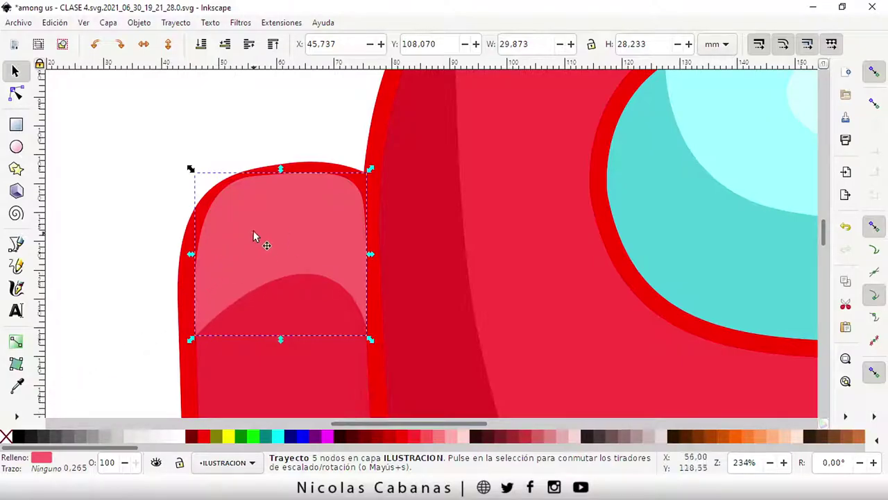
scroll(333, 179, "up", 1)
scroll(332, 180, "up", 1)
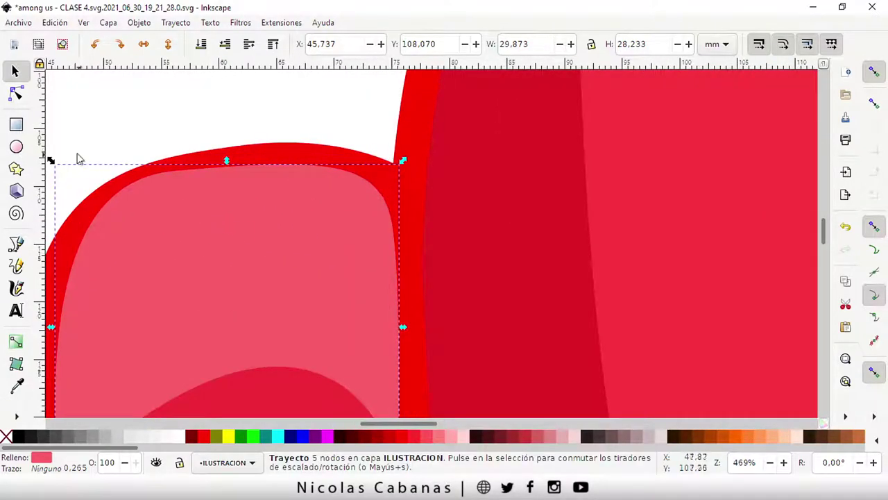
Step: Make the highlight's top-right node a sharp corner along the backpack edge
left_click(15, 94)
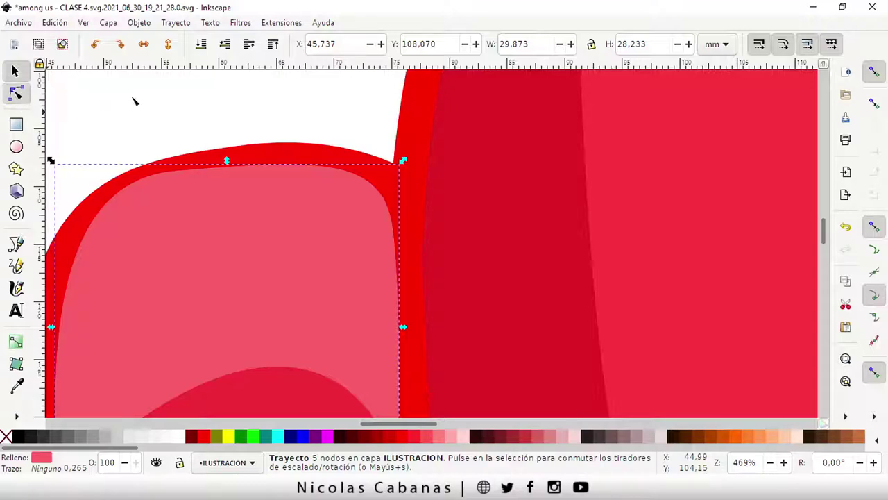
mouse_move(394, 230)
left_mouse_down()
mouse_move(393, 198)
mouse_move(434, 201)
mouse_move(421, 147)
mouse_move(390, 206)
mouse_move(396, 247)
mouse_move(397, 223)
left_mouse_up()
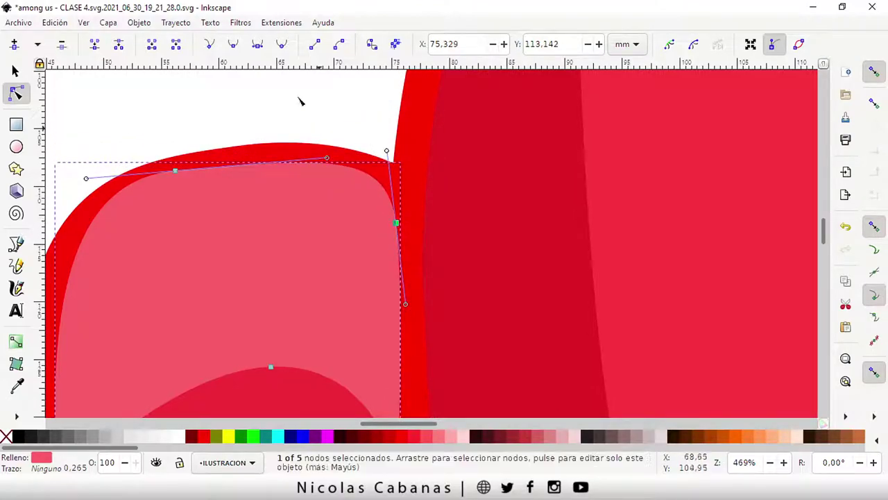
left_click(214, 46)
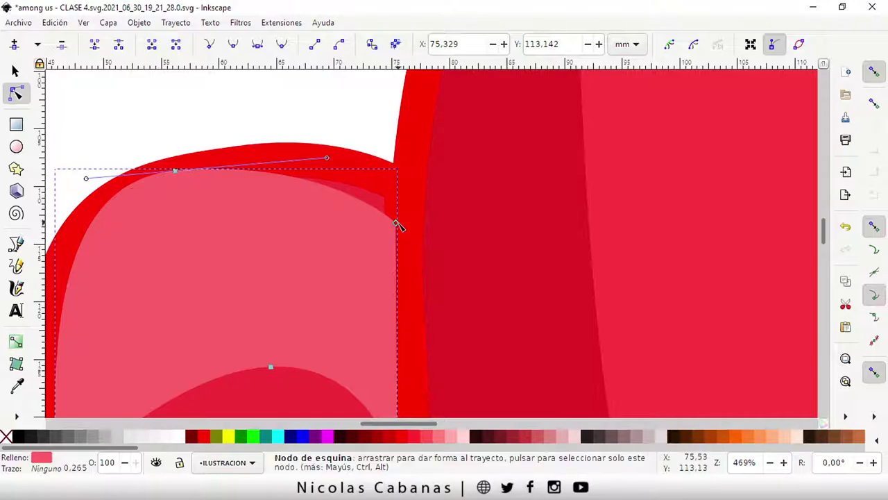
mouse_move(395, 223)
left_mouse_down()
mouse_move(390, 199)
mouse_move(405, 190)
mouse_move(396, 172)
mouse_move(389, 183)
mouse_move(403, 188)
mouse_move(393, 192)
mouse_move(406, 184)
mouse_move(397, 182)
mouse_move(407, 181)
mouse_move(403, 193)
mouse_move(389, 201)
left_mouse_up()
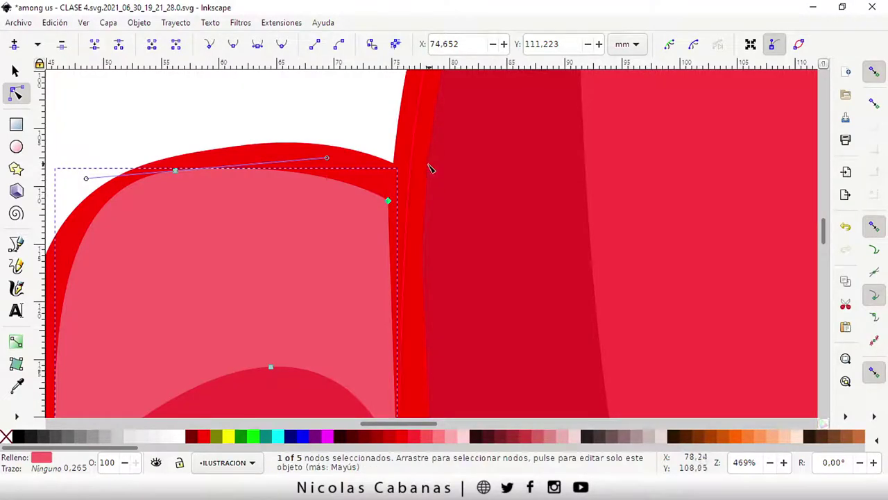
mouse_move(388, 202)
left_mouse_down()
mouse_move(407, 183)
mouse_move(386, 195)
left_mouse_up()
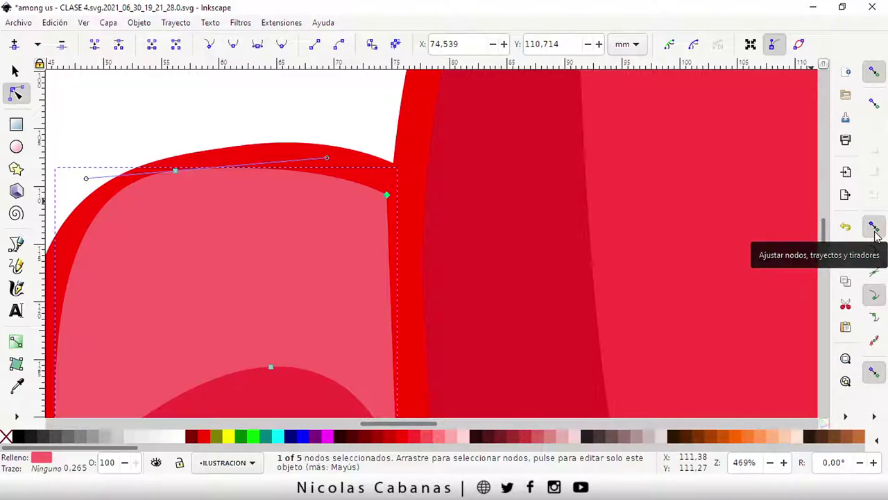
left_click(874, 227)
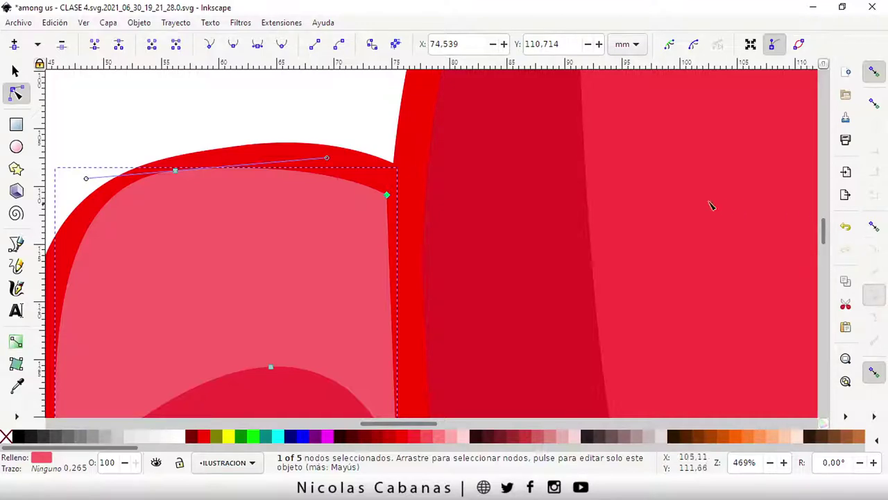
mouse_move(387, 196)
left_mouse_down()
mouse_move(401, 261)
mouse_move(426, 195)
mouse_move(384, 201)
mouse_move(409, 175)
mouse_move(406, 214)
mouse_move(403, 206)
mouse_move(373, 220)
mouse_move(386, 197)
left_mouse_up()
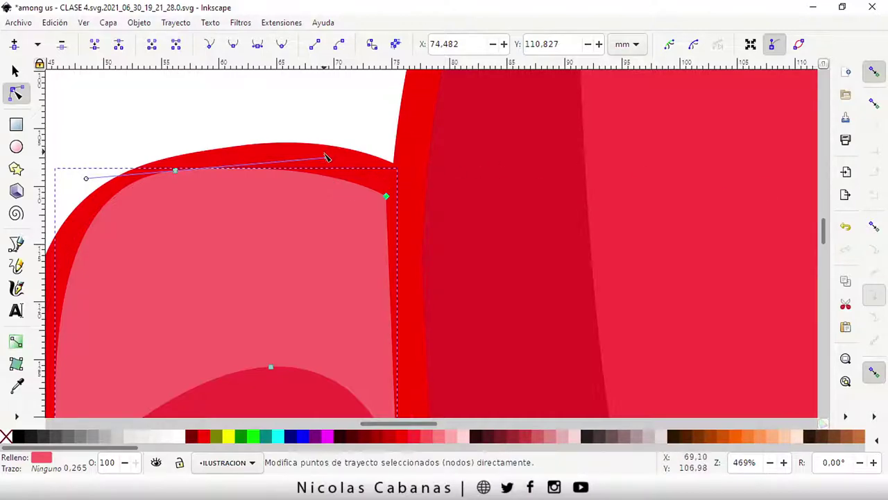
Step: Drag the node's handle so the highlight's top curve follows the backpack outline
left_click_drag(326, 160, 345, 143)
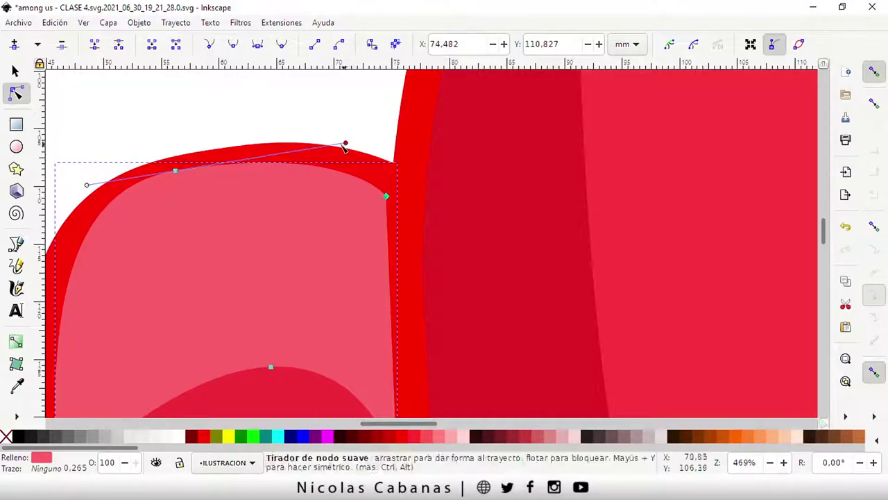
scroll(333, 260, "down", 2)
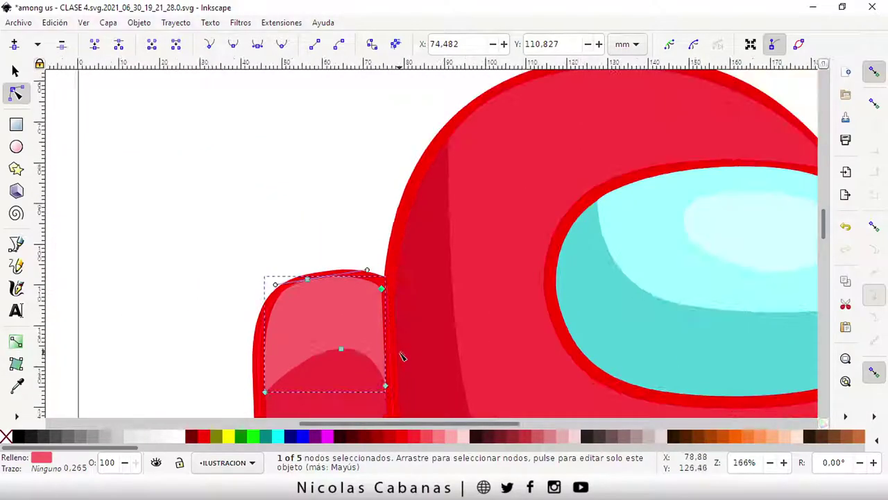
scroll(396, 299, "down", 1)
scroll(354, 175, "down", 1)
scroll(353, 222, "down", 1)
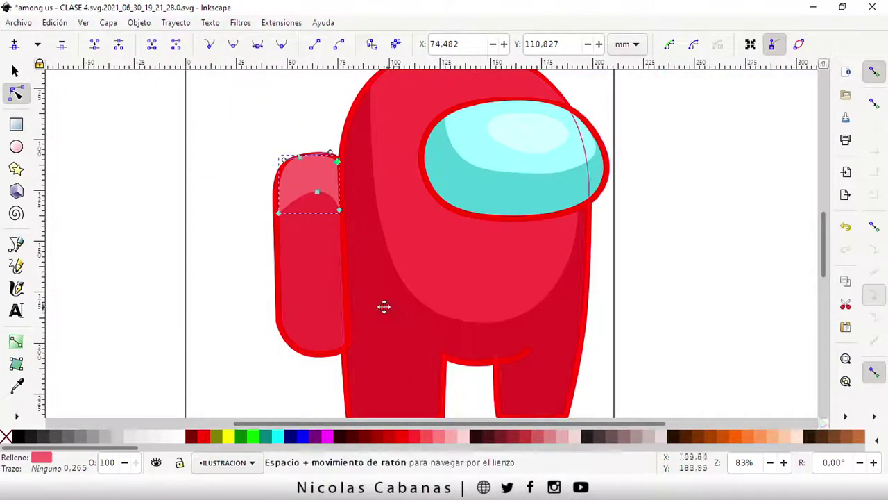
scroll(383, 305, "right", 1)
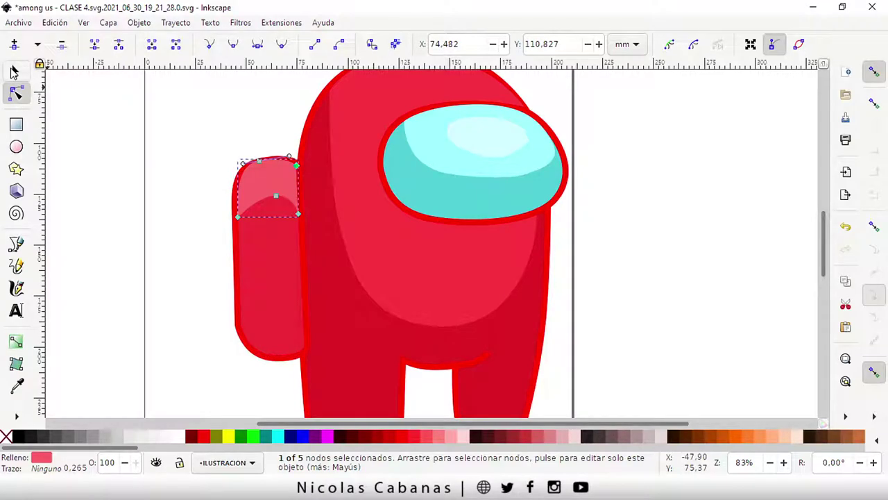
Step: With the Selector, test-move the backpack further left
left_click(14, 72)
left_click(195, 144)
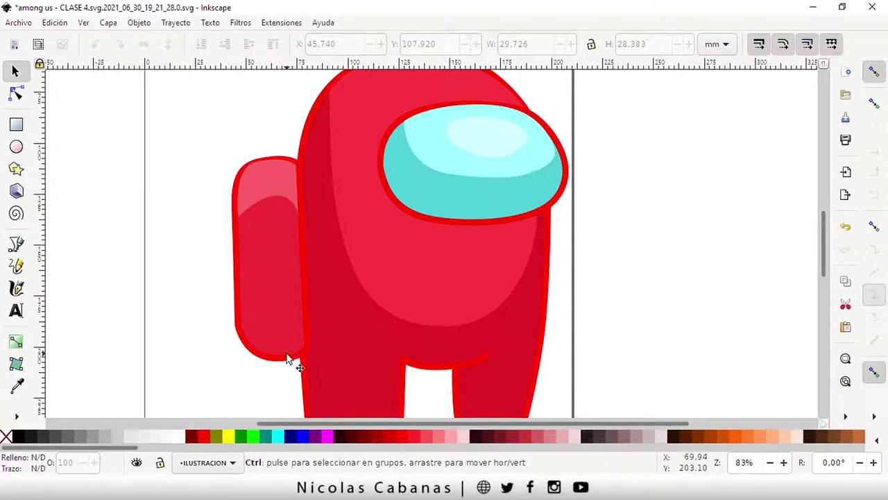
scroll(289, 361, "up", 1, "ctrl")
scroll(285, 344, "up", 1, "ctrl")
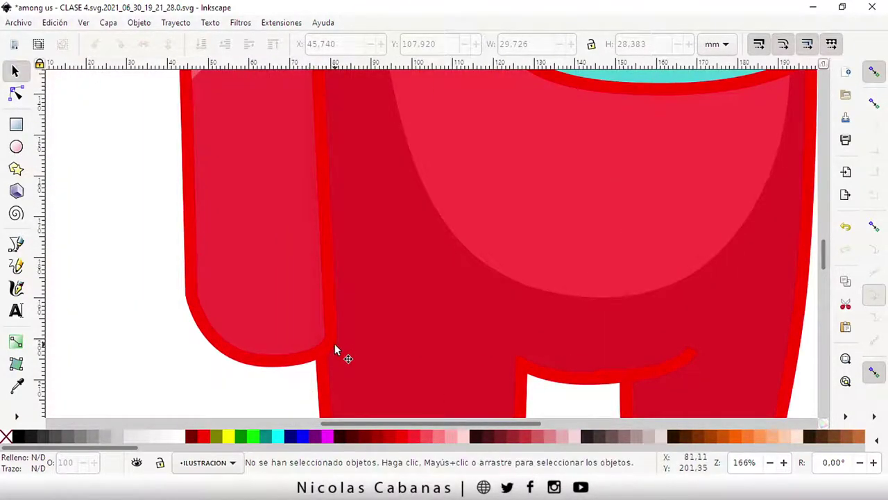
mouse_move(303, 362)
left_mouse_down()
mouse_move(476, 353)
mouse_move(356, 353)
left_mouse_up()
scroll(450, 249, "down", 2, "ctrl")
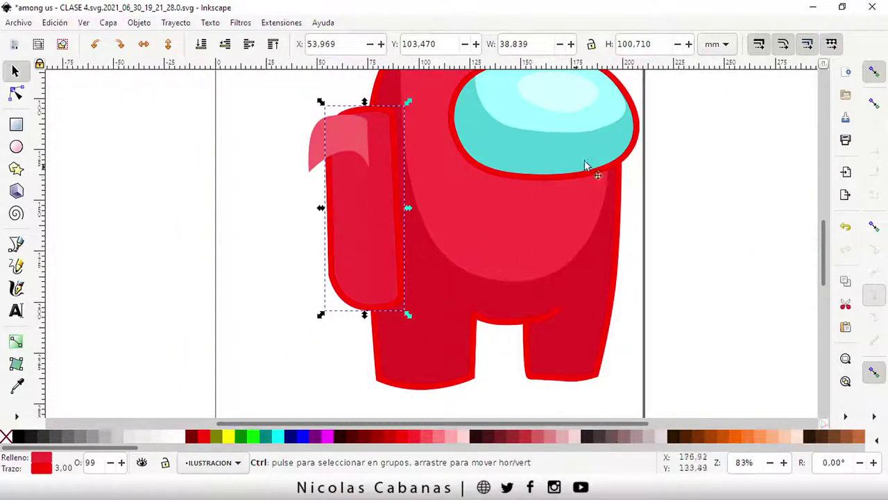
mouse_move(727, 173)
left_mouse_down()
mouse_move(728, 202)
mouse_move(678, 240)
left_mouse_up()
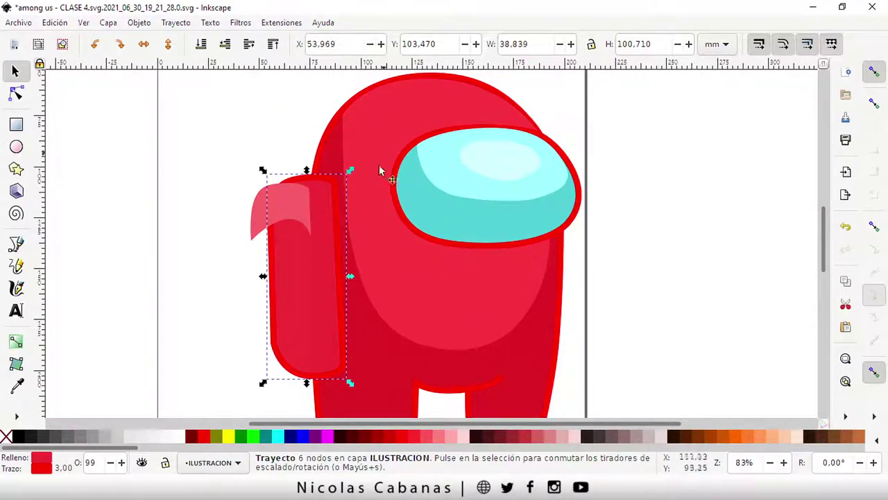
Step: Undo the backpack moves with Edición > Deshacer and box-select the backpack and highlight
left_click(50, 24)
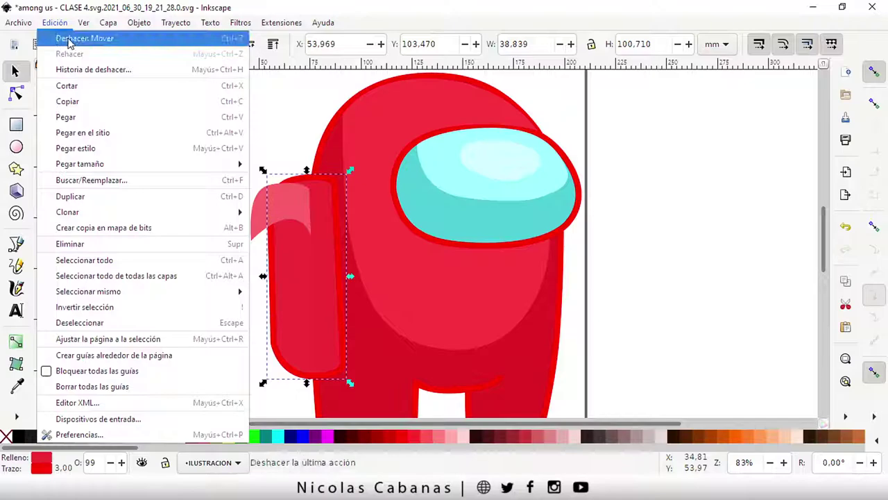
left_click(72, 42)
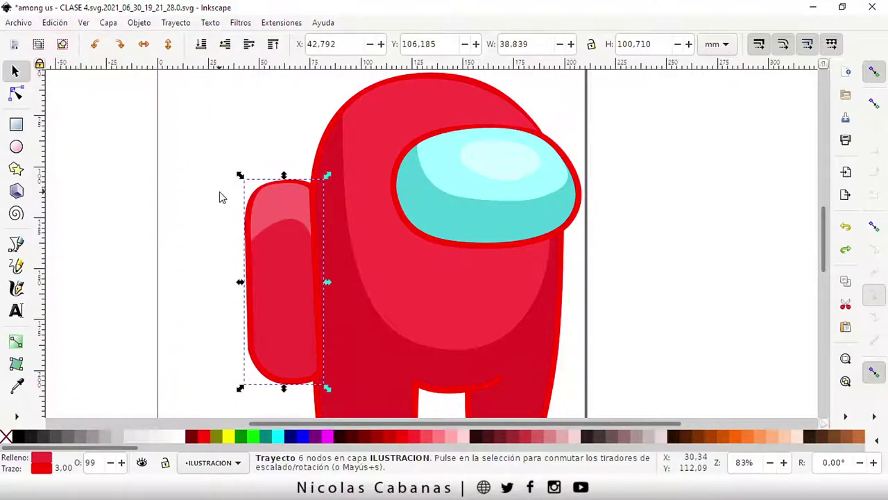
mouse_move(270, 321)
left_mouse_down()
mouse_move(532, 333)
mouse_move(310, 312)
mouse_move(303, 321)
mouse_move(312, 322)
mouse_move(262, 319)
mouse_move(280, 319)
left_mouse_up()
left_click(55, 22)
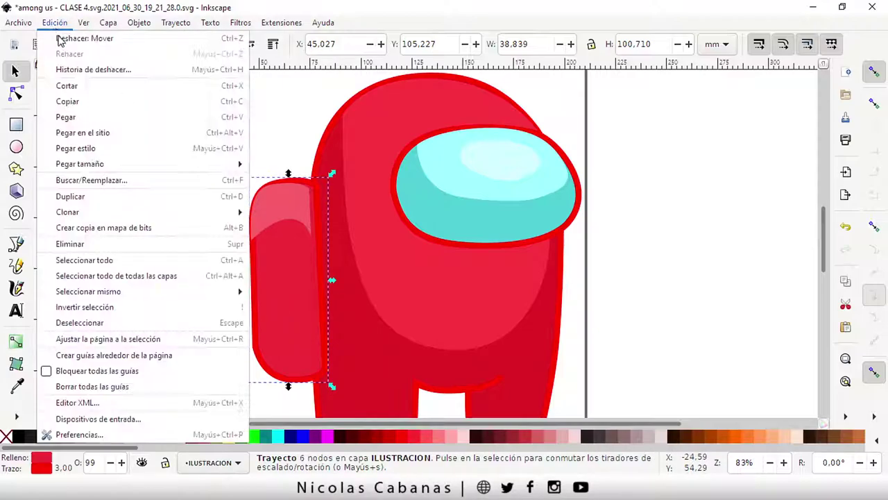
left_click(116, 163)
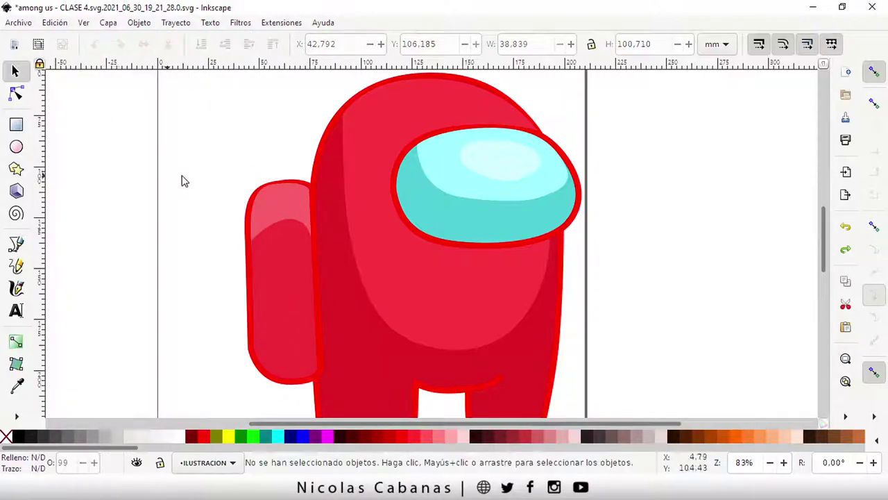
left_click_drag(156, 138, 334, 393)
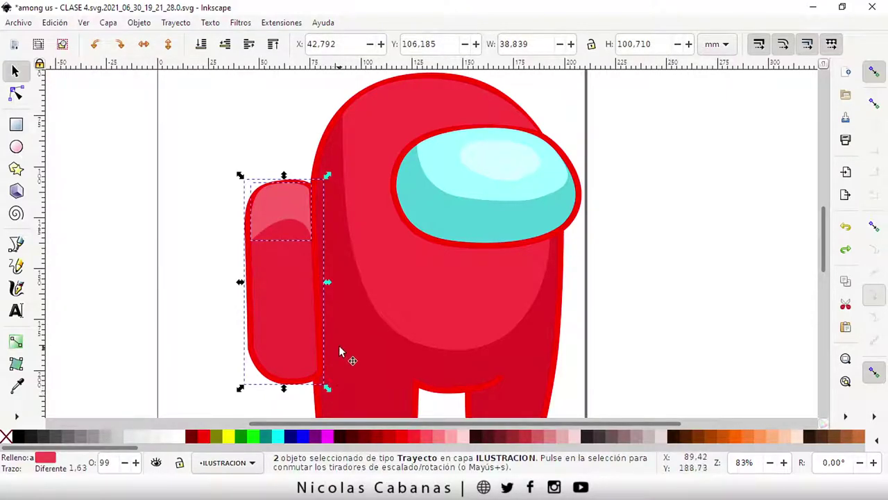
Step: Select the backpack and its highlight and lower them one step
left_click(176, 141)
mouse_move(202, 161)
left_mouse_down()
mouse_move(250, 218)
mouse_move(344, 404)
left_mouse_up()
left_click(204, 171)
left_click_drag(204, 167, 349, 394)
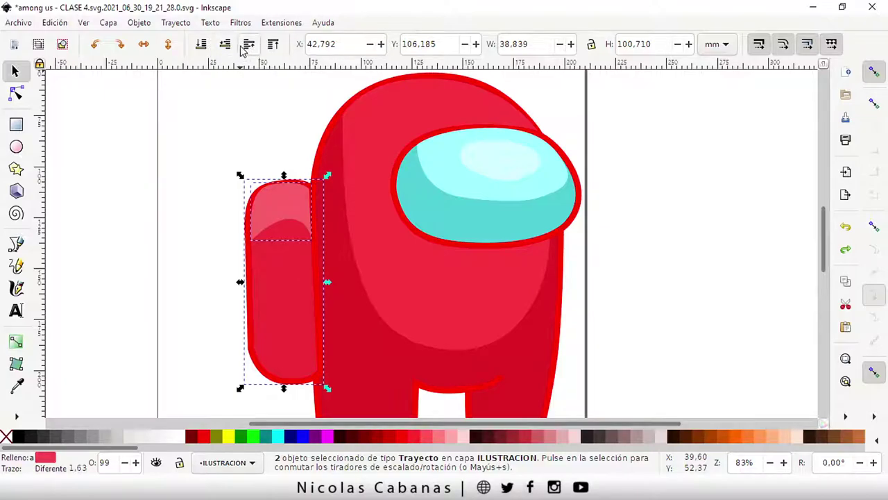
left_click(226, 44)
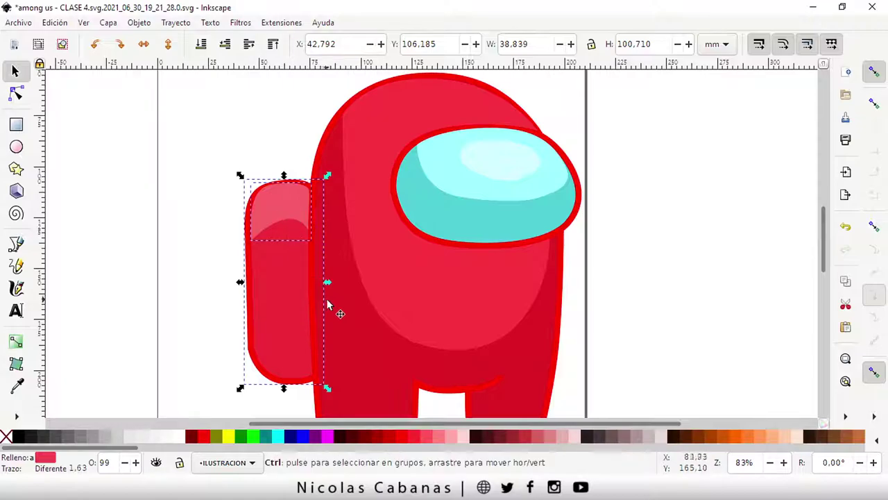
Step: Adjust raise/lower until the backpack sits behind the body outline, then deselect to check
scroll(328, 306, "up", 1, "ctrl")
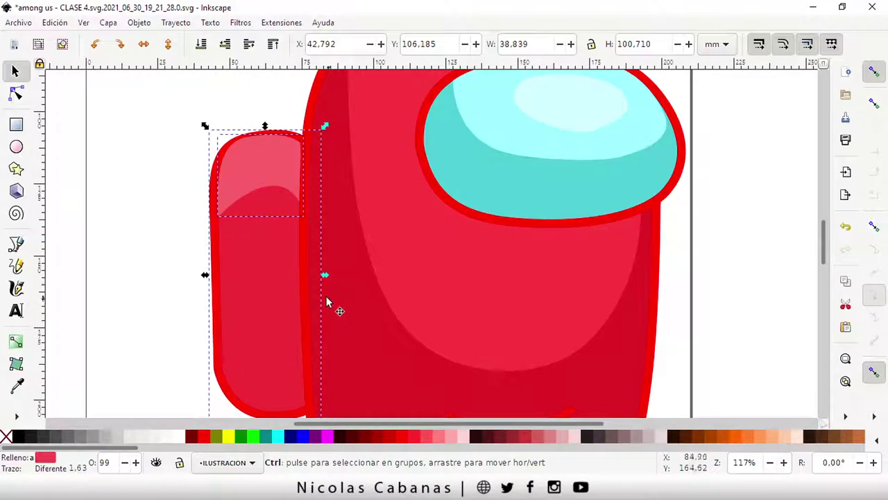
left_click(249, 45)
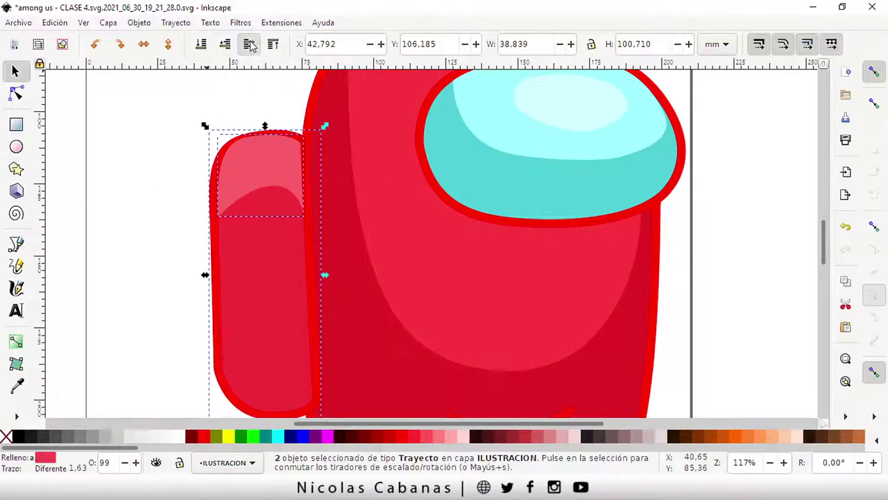
left_click(201, 45)
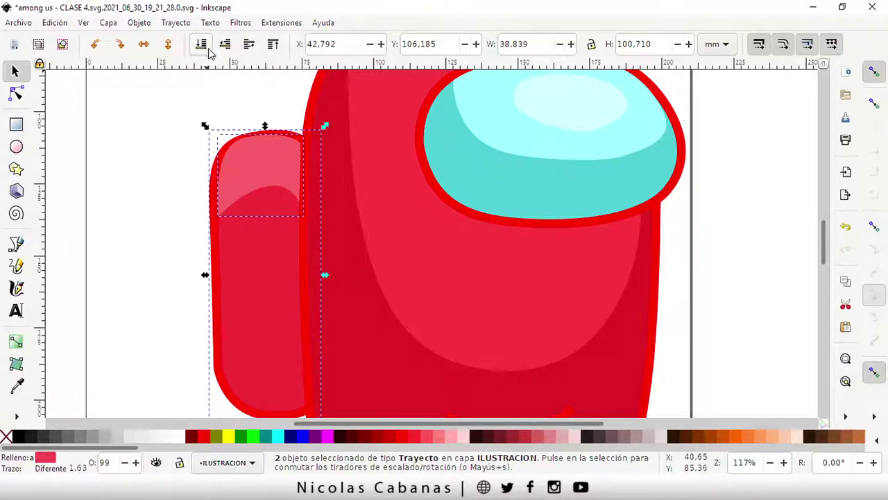
left_click(274, 45)
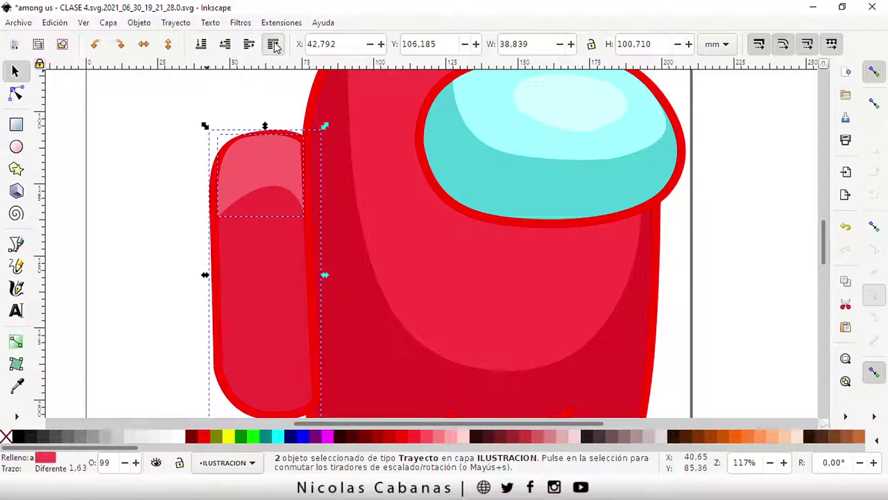
left_click(230, 46)
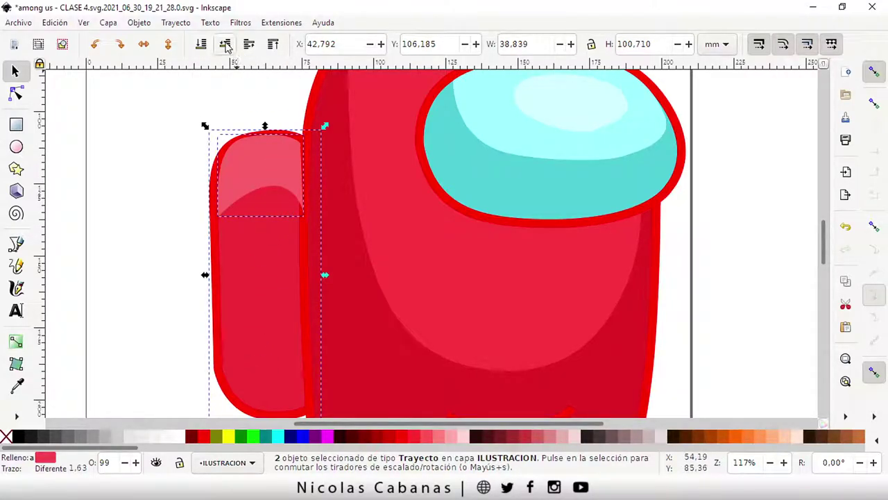
left_click(165, 203)
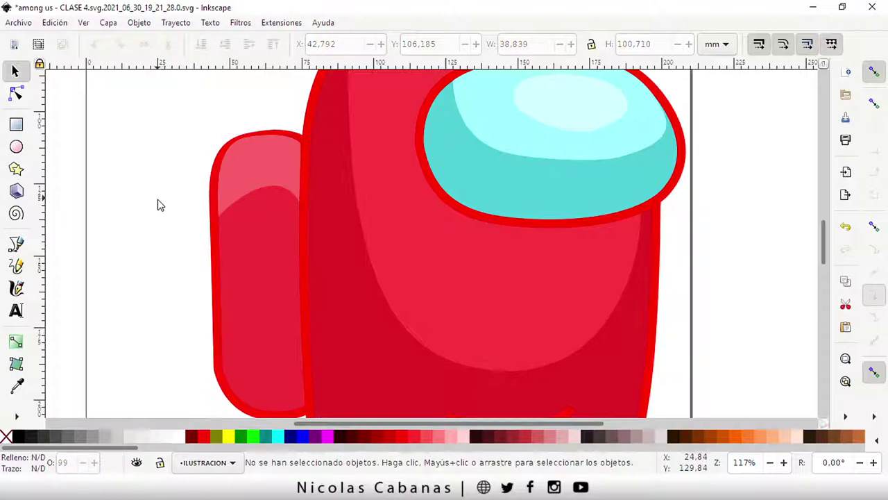
scroll(300, 329, "down", 4)
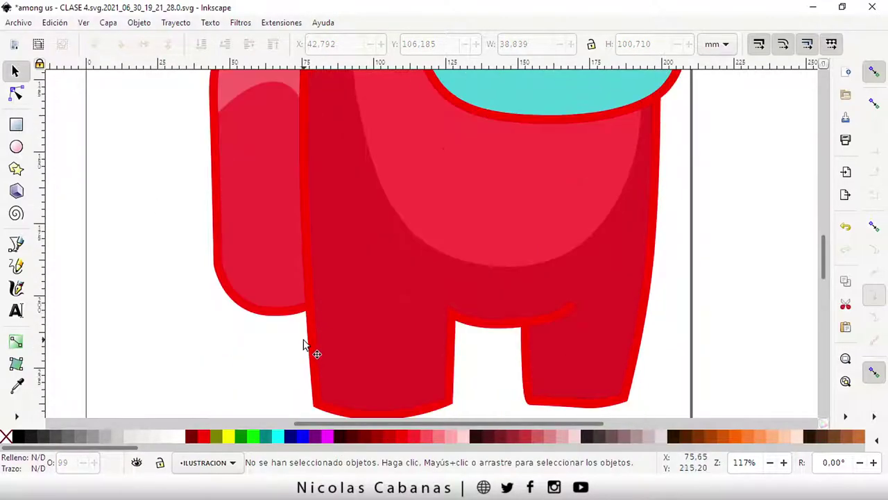
scroll(303, 331, "up", 5)
scroll(303, 332, "down", 3)
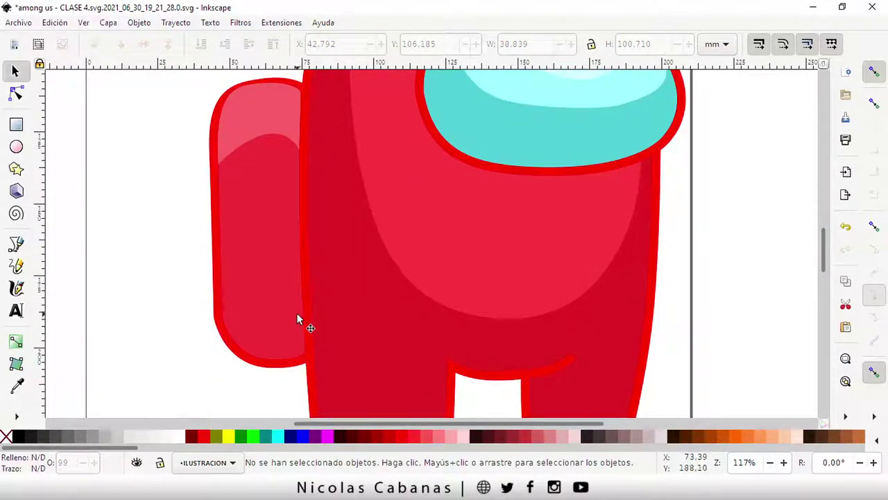
scroll(301, 295, "down", 1, "ctrl")
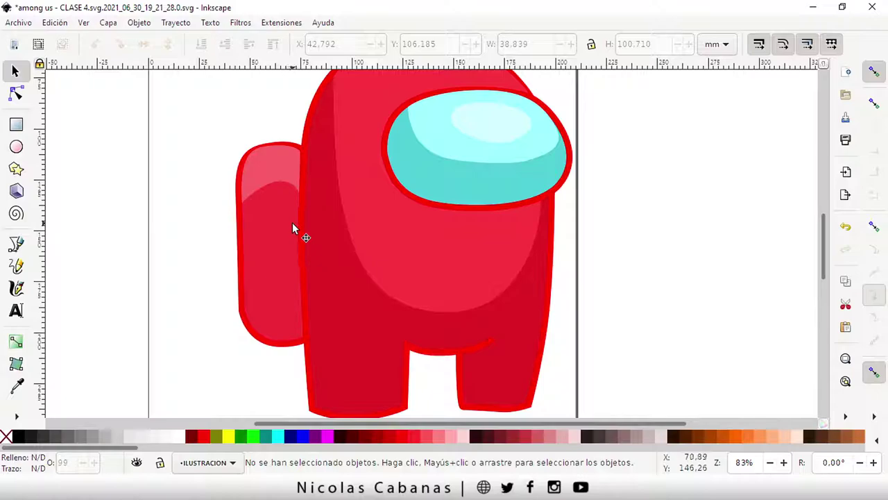
left_click_drag(206, 129, 352, 364)
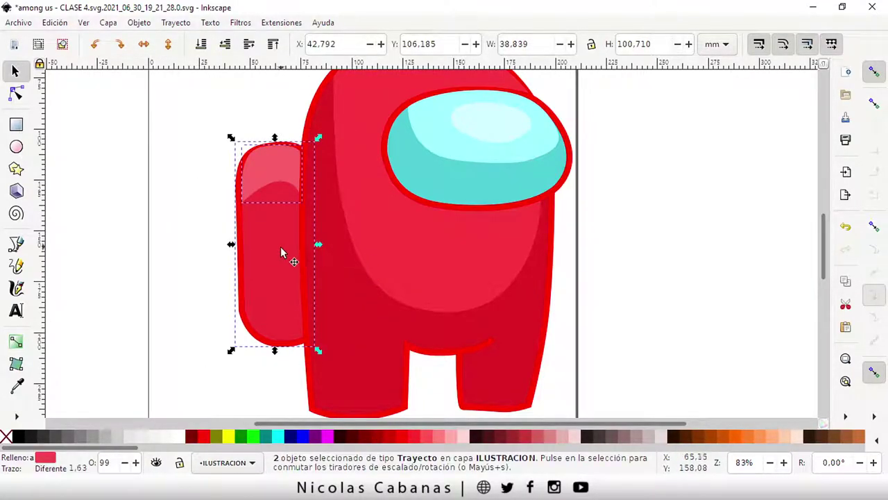
mouse_move(282, 248)
left_mouse_down()
mouse_move(366, 249)
mouse_move(340, 251)
mouse_move(352, 250)
left_mouse_up()
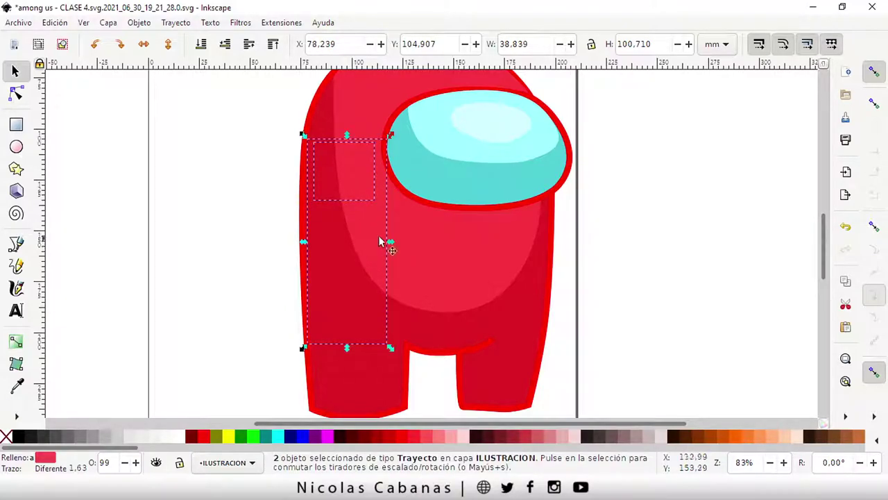
left_click(664, 222)
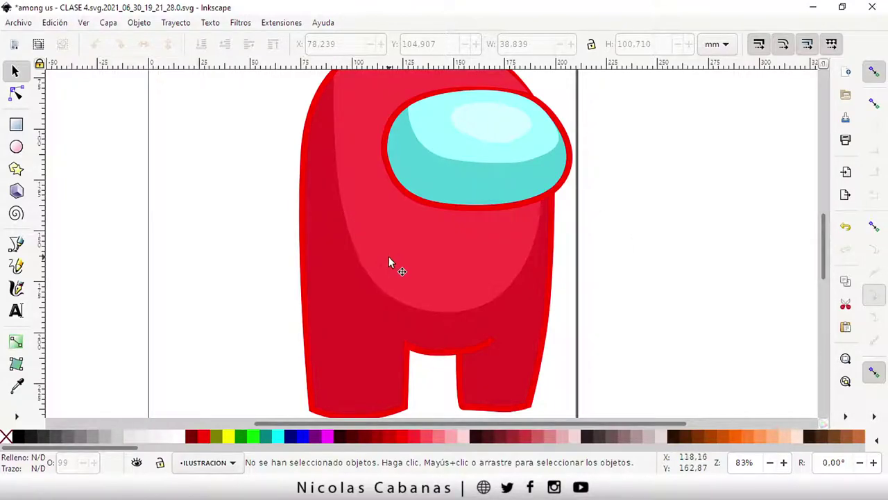
left_click(337, 263)
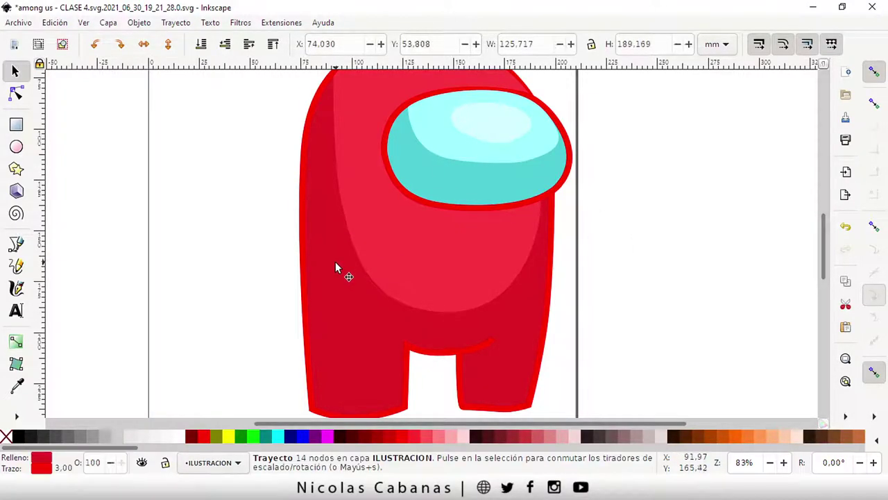
left_click(389, 272)
left_click(343, 333)
left_click(382, 278)
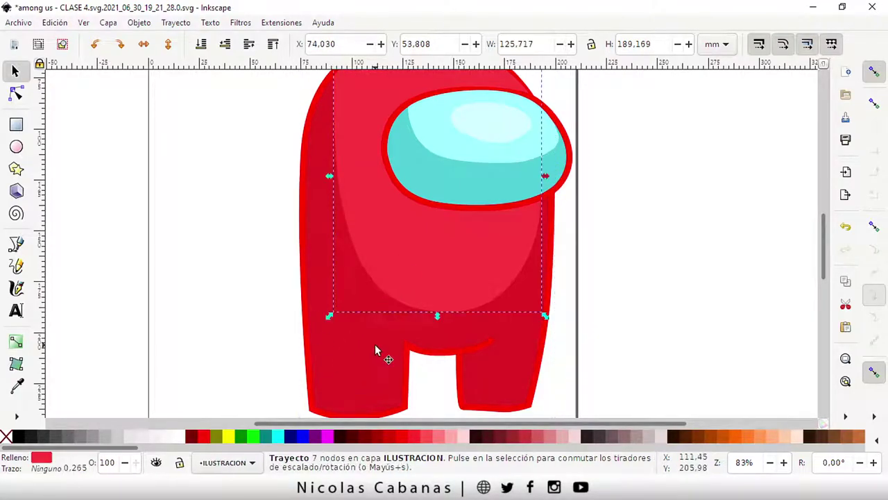
left_click(374, 344)
left_click(611, 332)
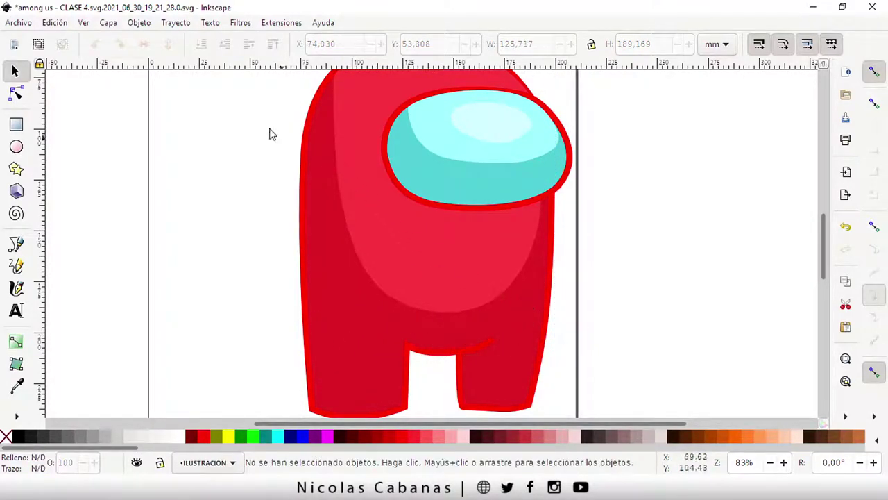
left_click_drag(199, 84, 409, 318)
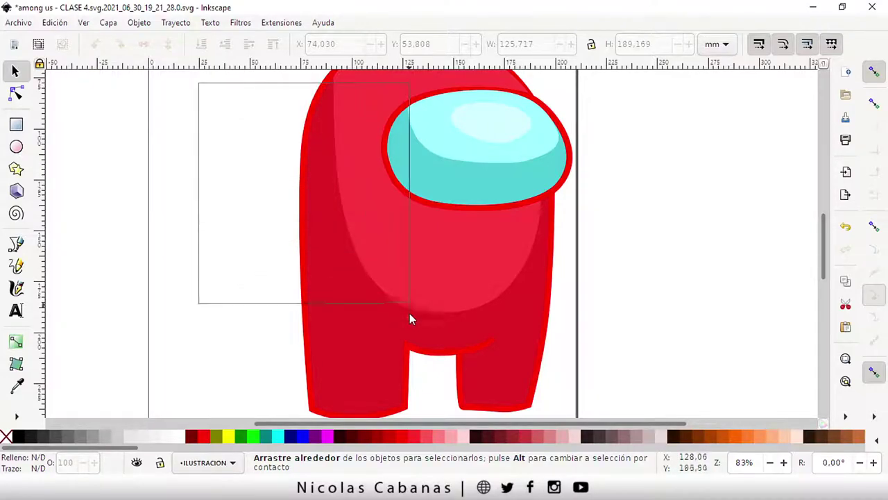
left_click_drag(410, 318, 432, 402)
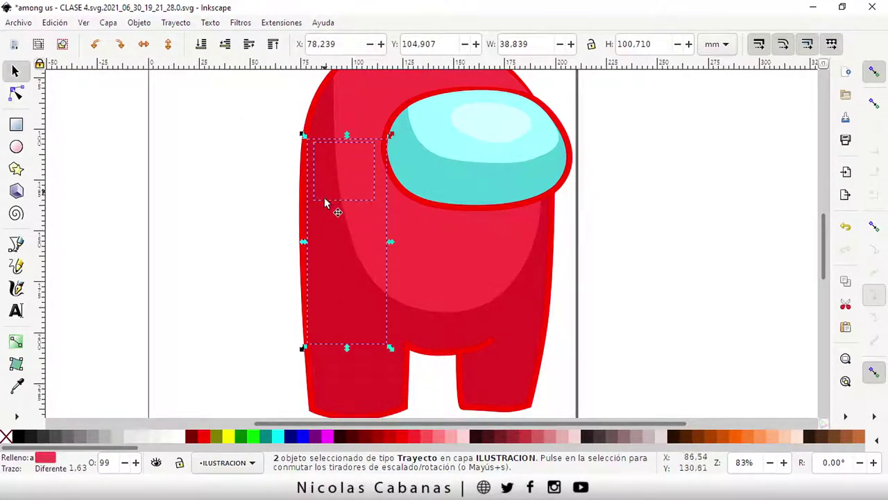
left_click_drag(324, 232, 165, 233)
left_click(56, 23)
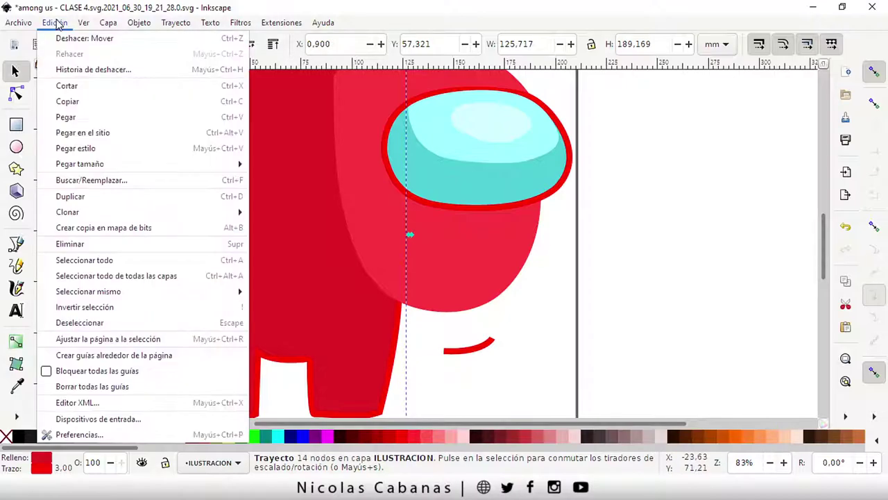
left_click(84, 38)
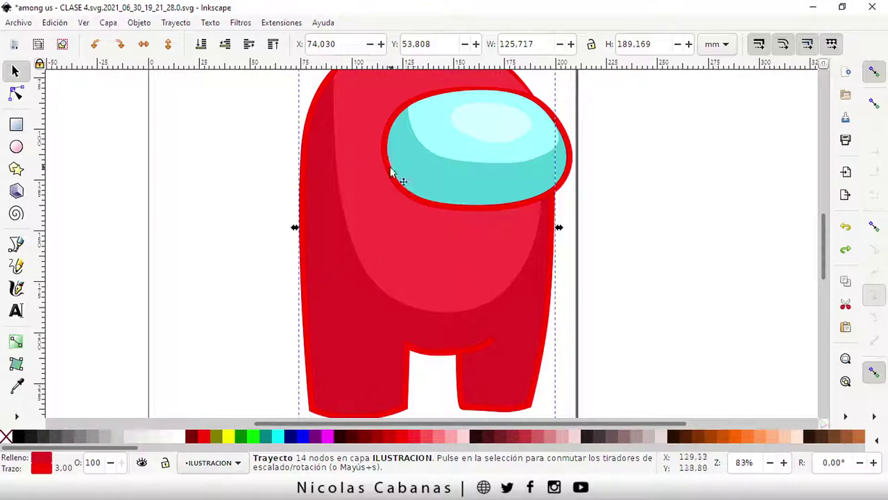
Step: Try selecting the backpack pieces, undoing an accidental move of the body shape
left_click(231, 113)
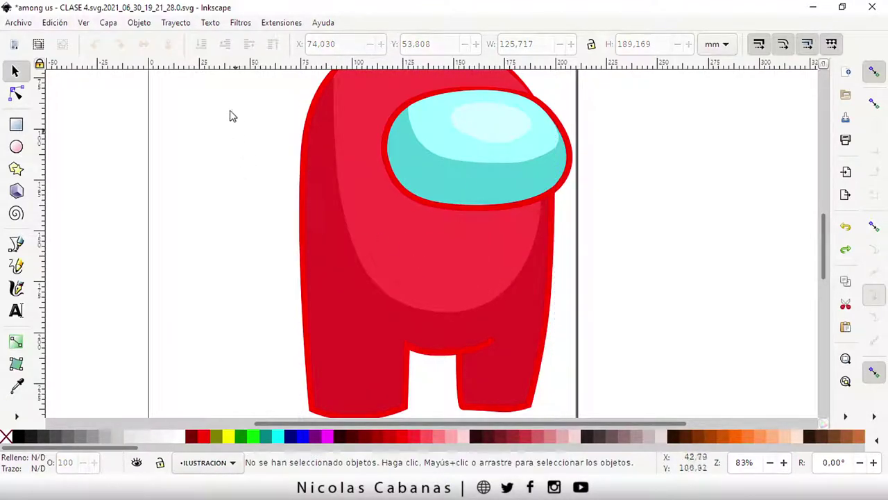
left_click_drag(217, 90, 451, 389)
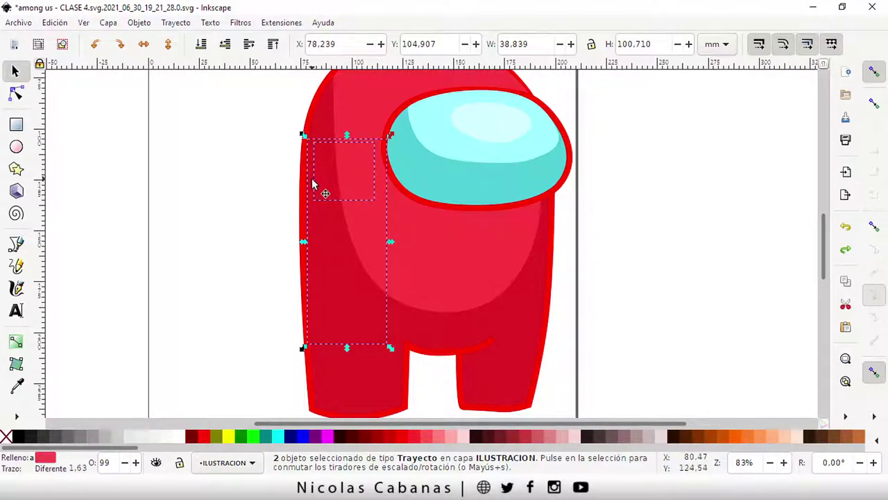
left_click_drag(314, 185, 291, 184)
left_click(55, 22)
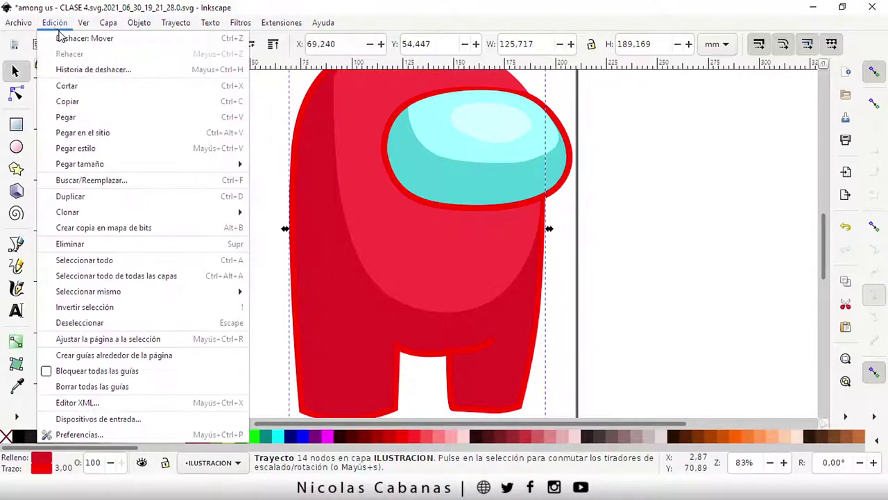
left_click(77, 40)
Step: Nudge the two backpack pieces left with arrow keys until they stick out beside the body
left_click(184, 93)
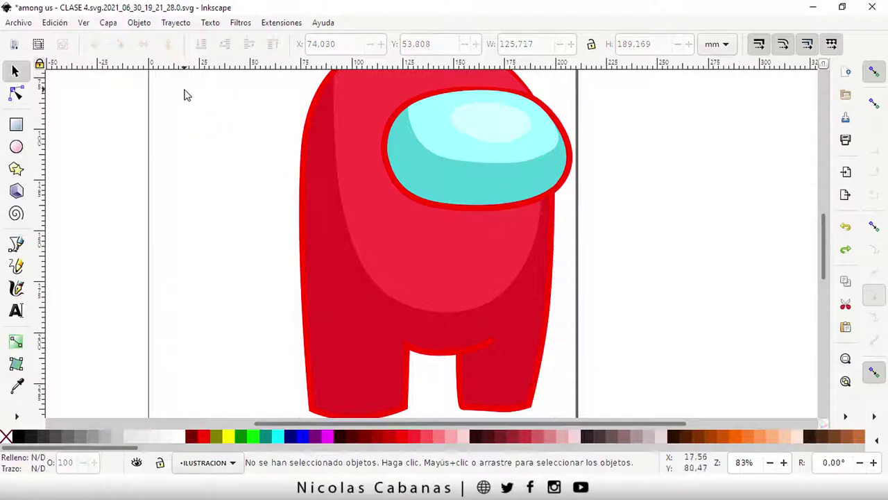
left_click_drag(184, 89, 444, 401)
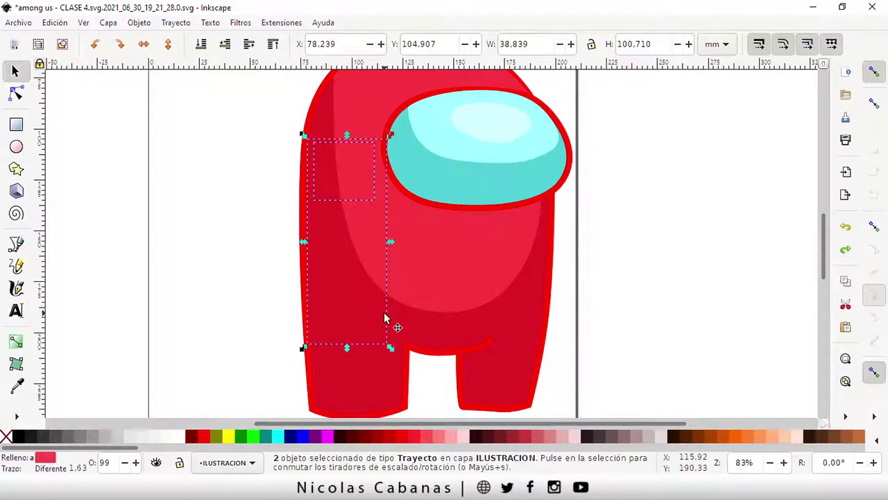
key("Left")
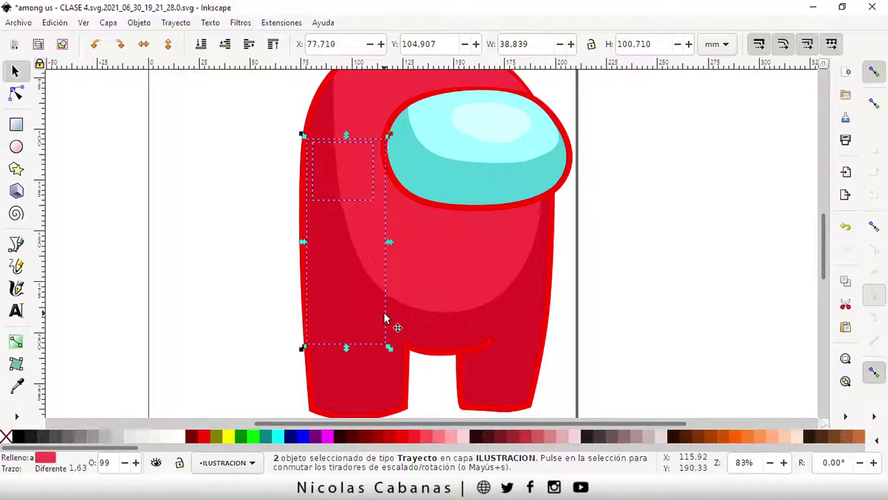
key("Left")
key("Left")
key("Left")
key("Left")
key("Left")
key("Left")
key("Left")
key("Left")
key("Left")
key("Left")
key("Left")
key("Left")
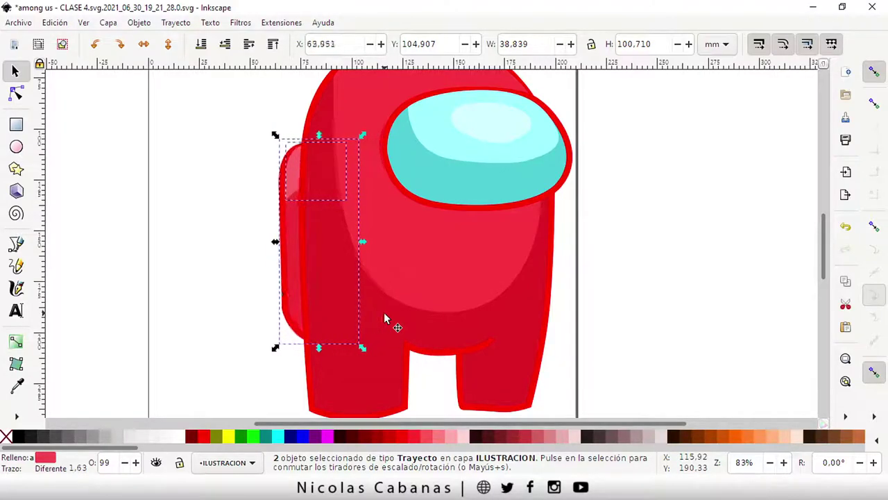
key("Left")
key("Left")
key("Left")
key("Left")
key("Left")
key("Left")
key("Left")
key("Left")
key("Left")
key("Left")
key("Left")
key("Left")
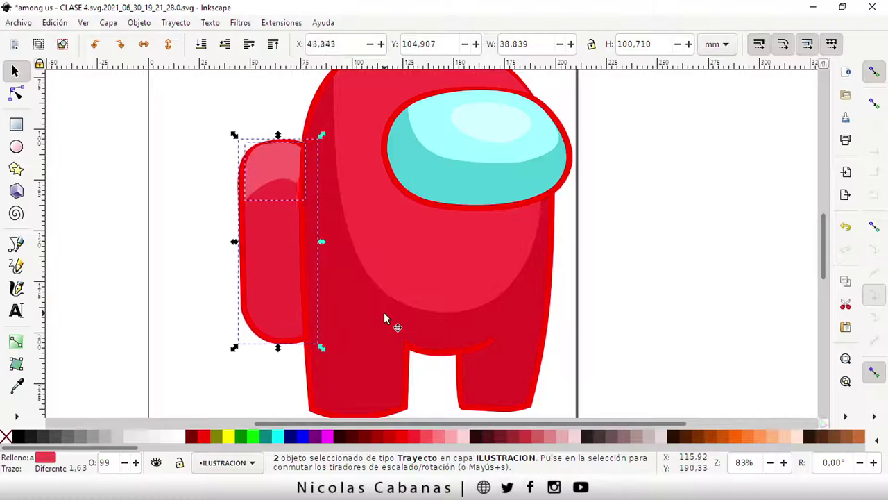
key("Left")
key("Left")
key("Left")
key("Left")
key("Left")
key("Left")
key("Left")
key("Right")
key("Right")
key("Right")
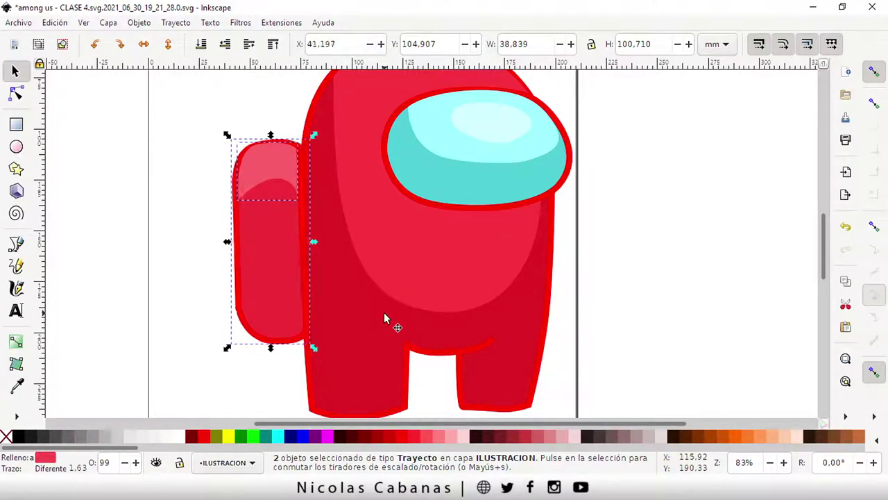
mouse_move(258, 300)
left_mouse_down()
mouse_move(168, 312)
mouse_move(222, 303)
mouse_move(277, 264)
mouse_move(258, 277)
left_mouse_up()
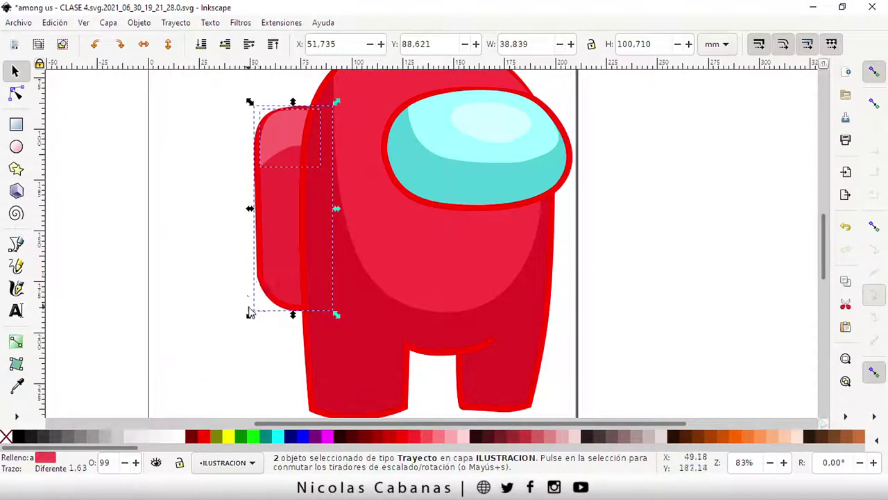
key("ctrl+z")
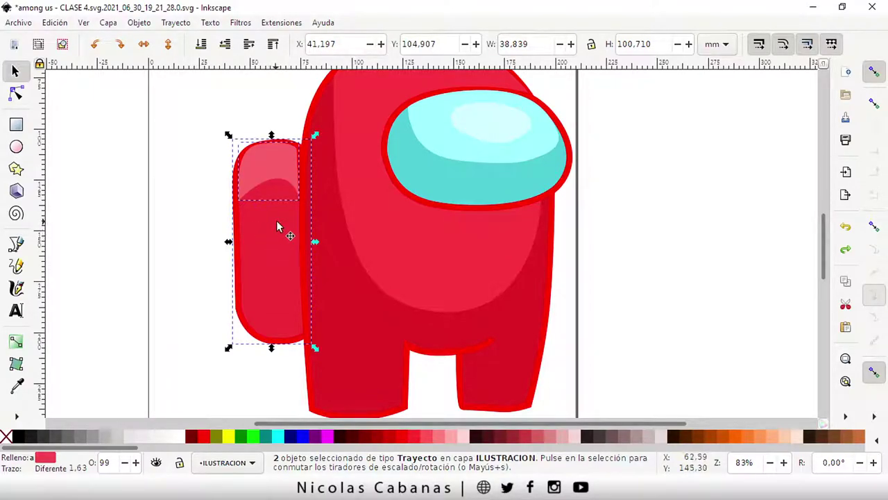
left_click(189, 145)
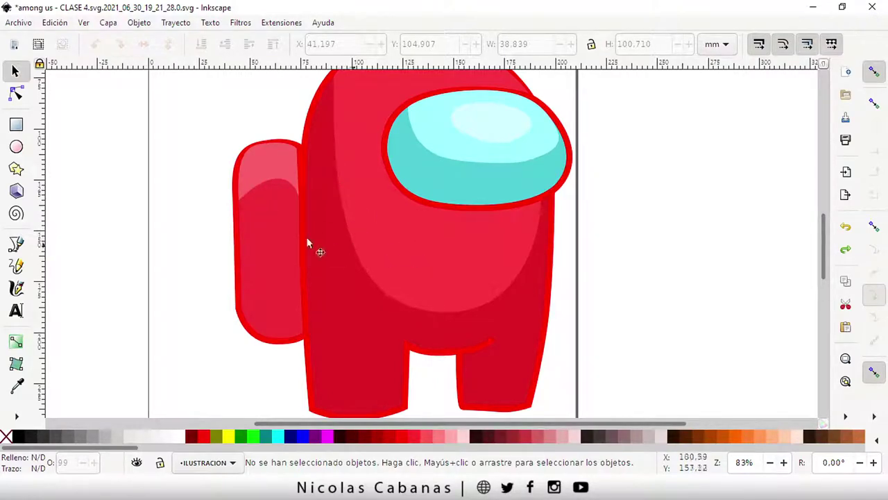
Step: Select all 8 crewmate paths and move them off the page's left edge
scroll(543, 239, "down", 1, "ctrl")
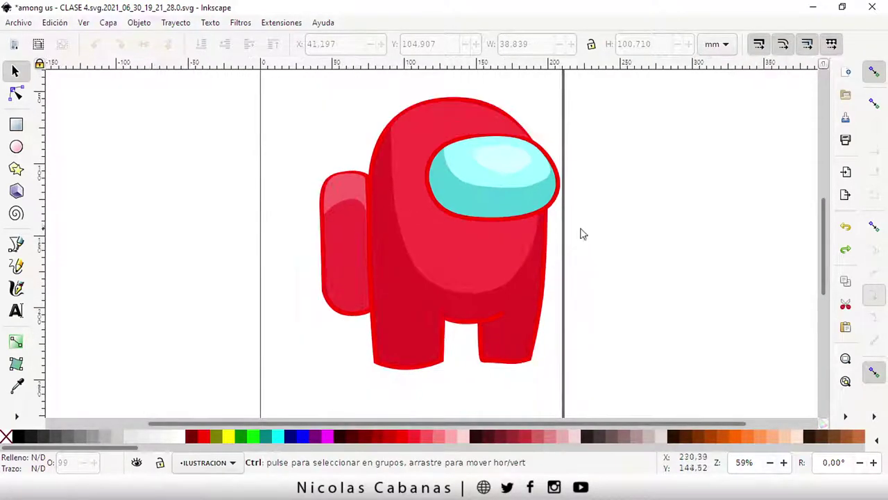
left_click_drag(628, 288, 555, 278)
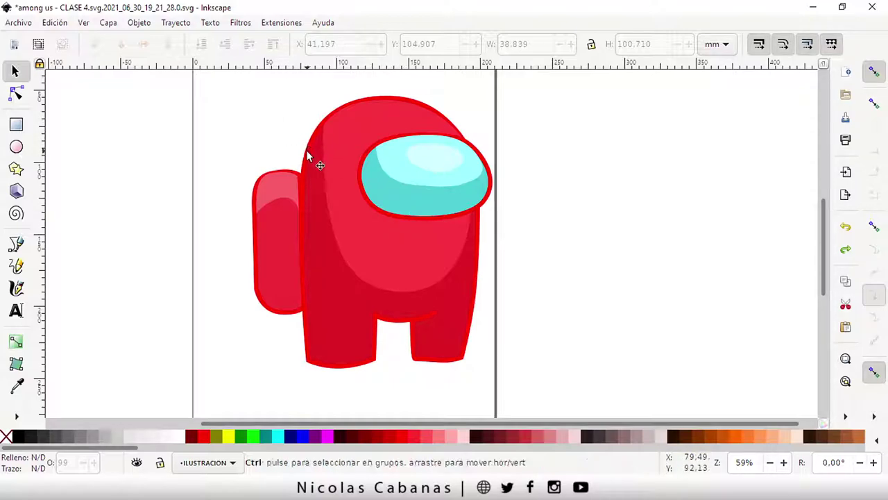
scroll(305, 153, "down", 1)
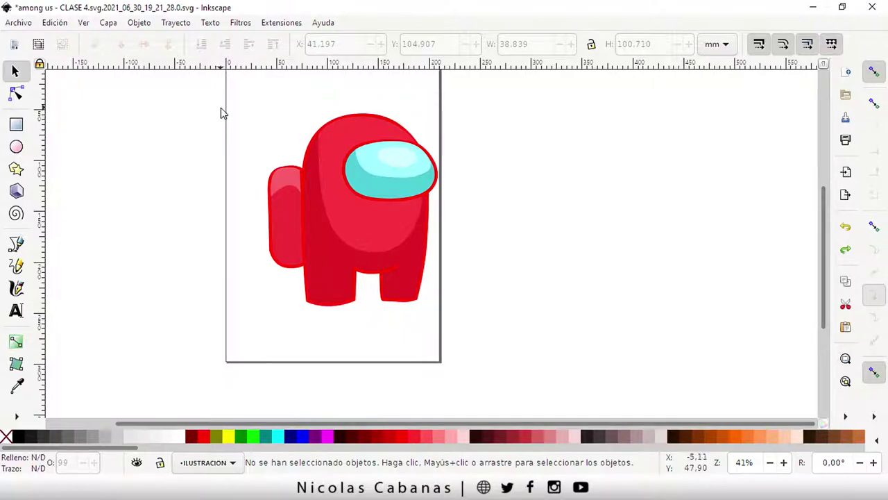
mouse_move(207, 93)
left_mouse_down()
mouse_move(491, 334)
mouse_move(468, 321)
left_mouse_up()
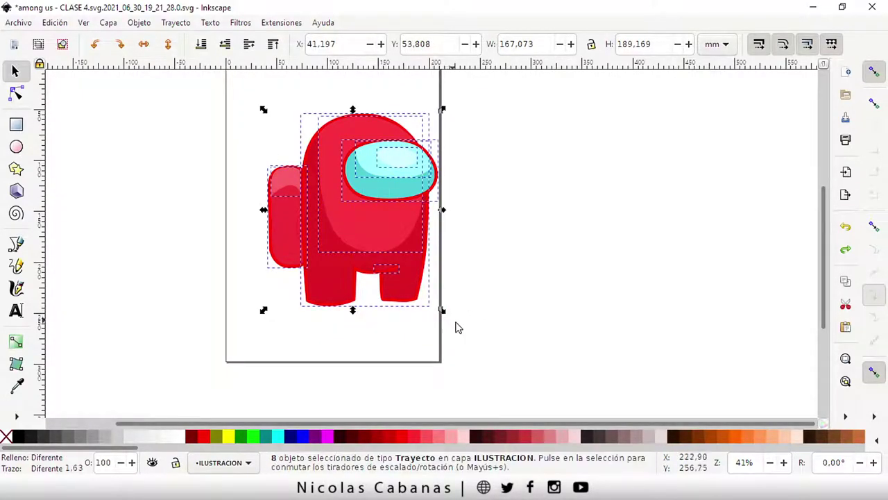
left_click_drag(399, 270, 193, 272)
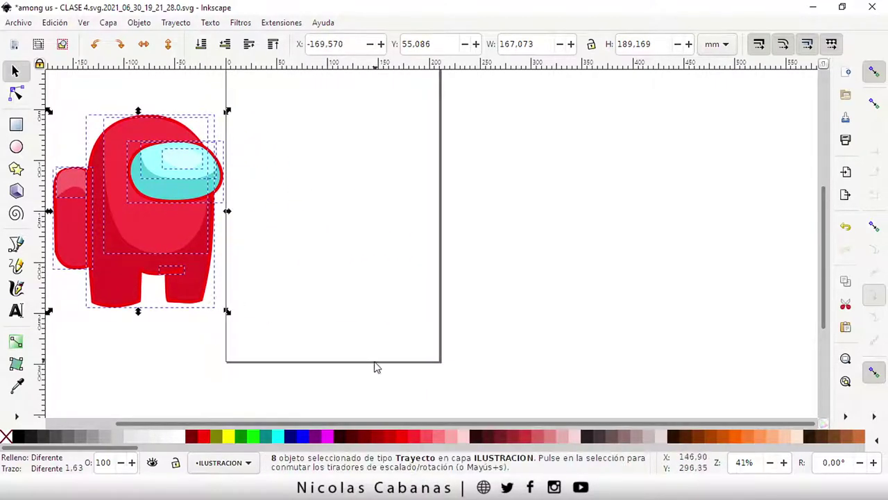
left_click_drag(350, 424, 281, 424)
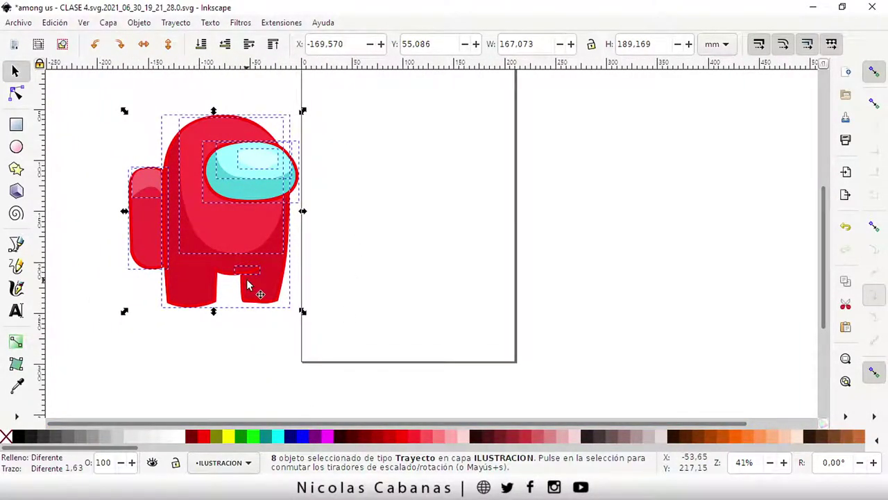
left_click(60, 24)
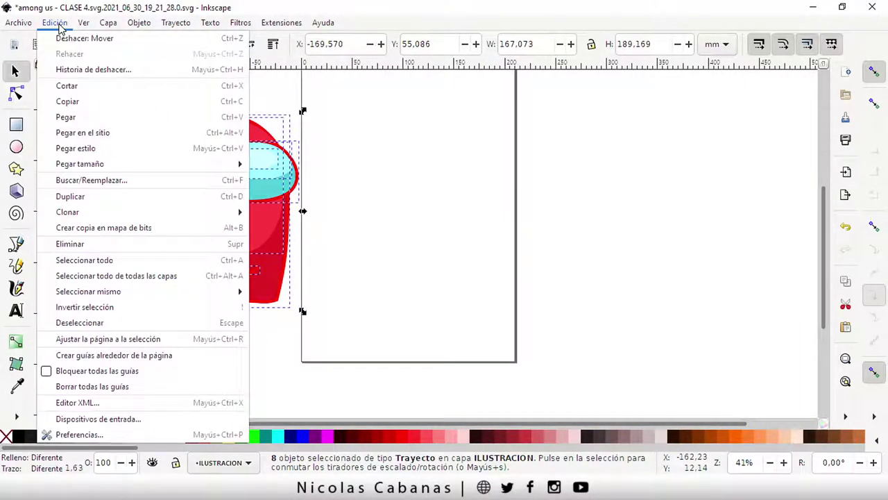
Step: Duplicate the red crewmate and place the copy on the page at X 26.956, Y 52.314
left_click(83, 102)
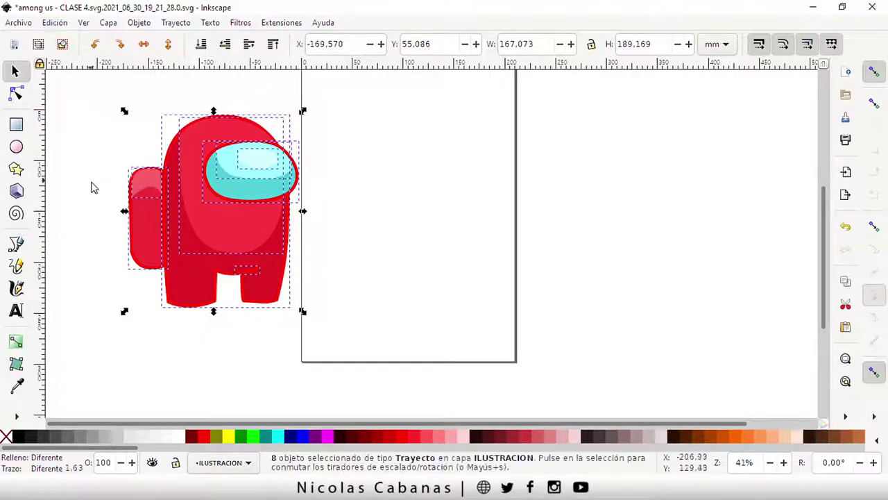
left_click(55, 23)
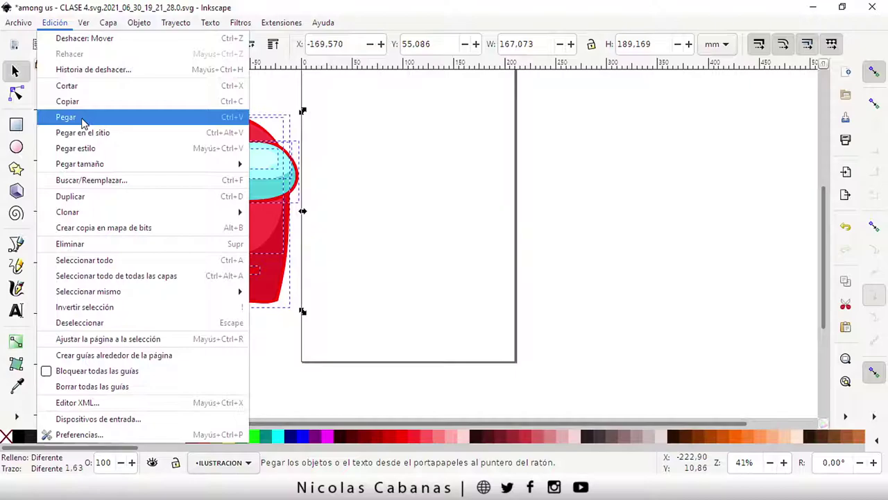
left_click(82, 118)
left_click_drag(85, 128, 432, 227)
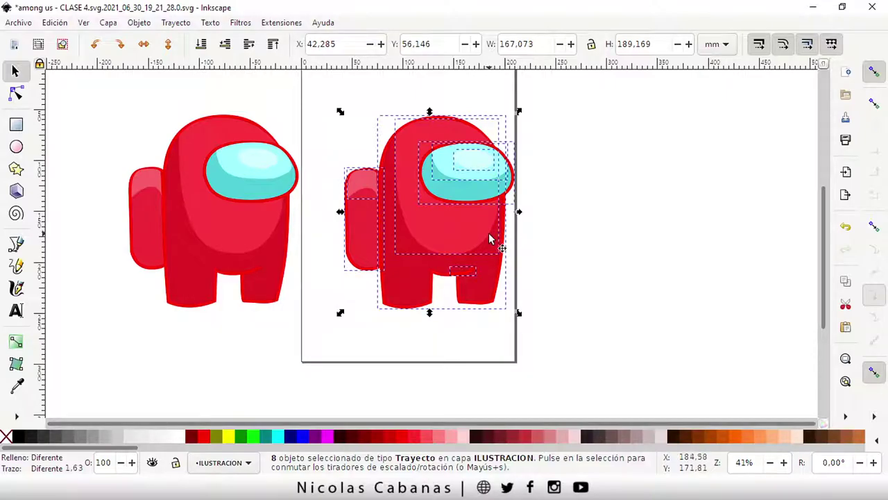
mouse_move(486, 241)
left_mouse_down()
mouse_move(467, 246)
mouse_move(471, 231)
left_mouse_up()
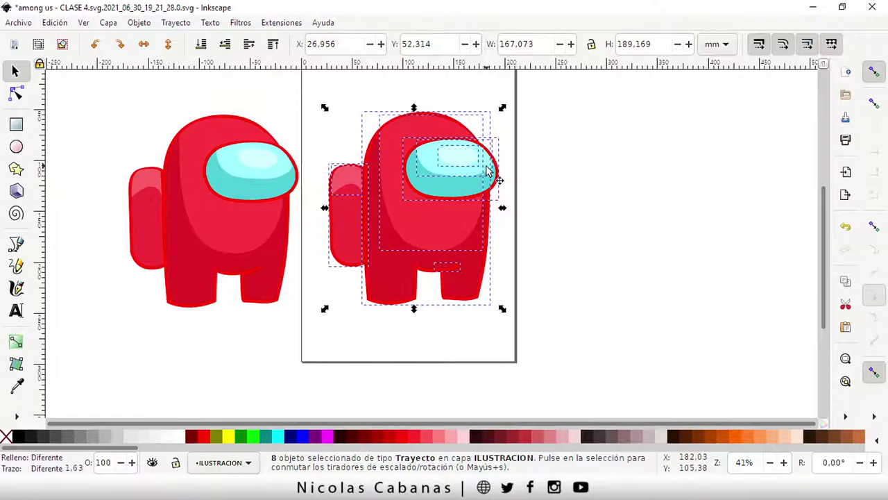
left_click(142, 23)
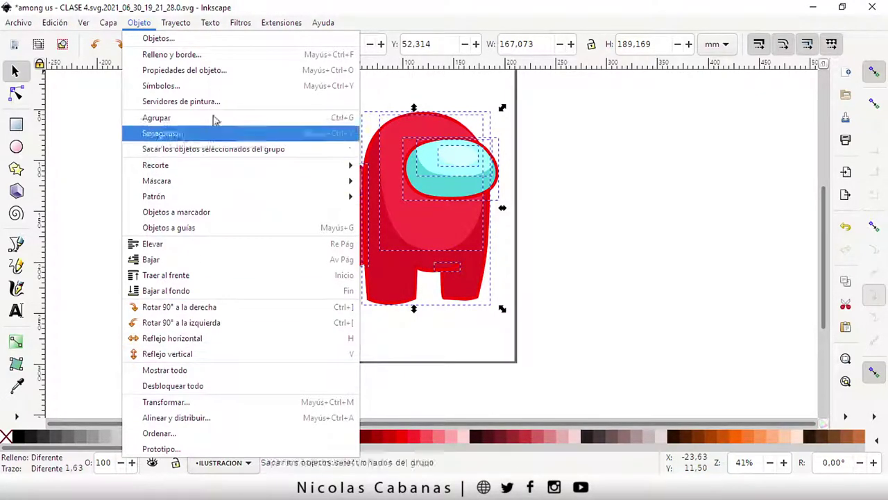
left_click(201, 132)
left_click(211, 22)
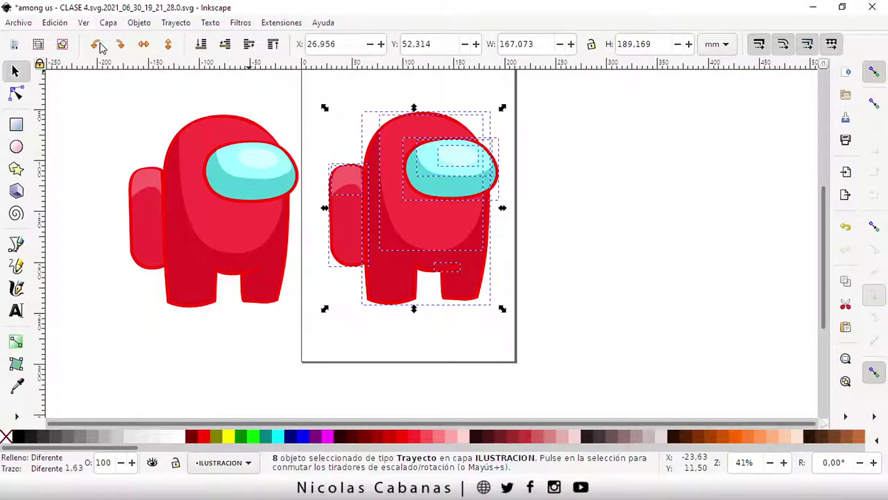
left_click(138, 23)
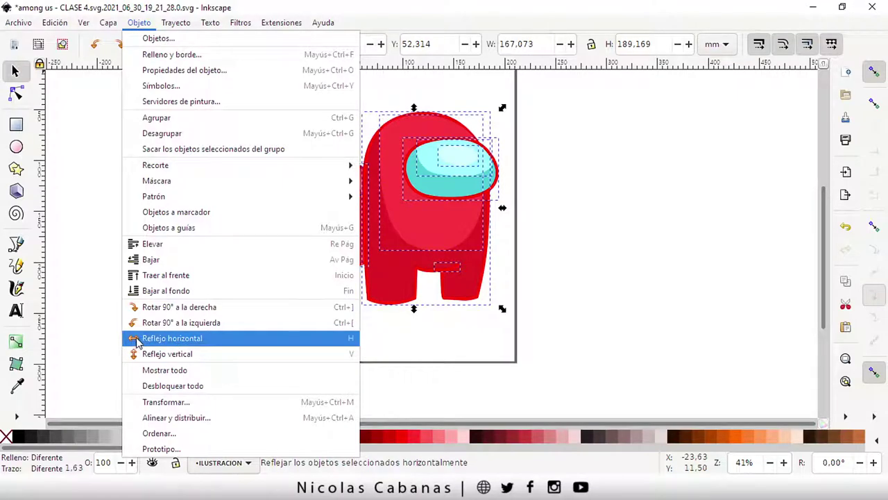
left_click(216, 343)
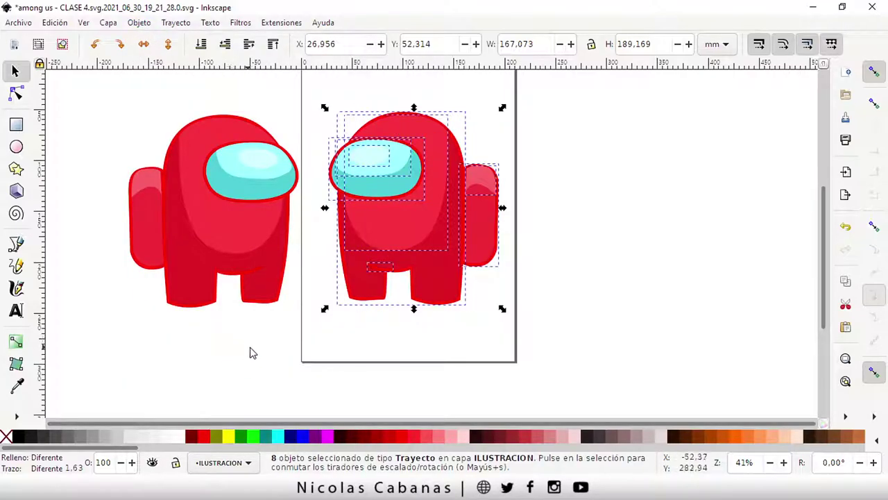
left_click(145, 46)
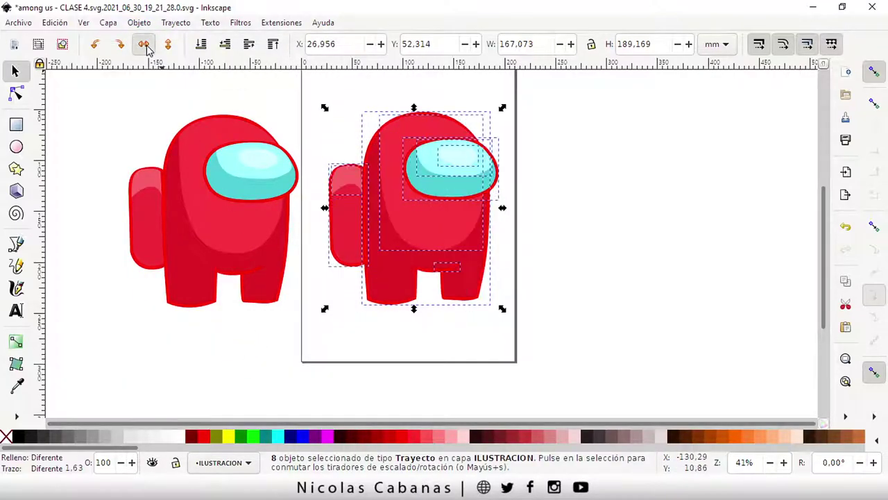
left_click(145, 46)
left_click(145, 45)
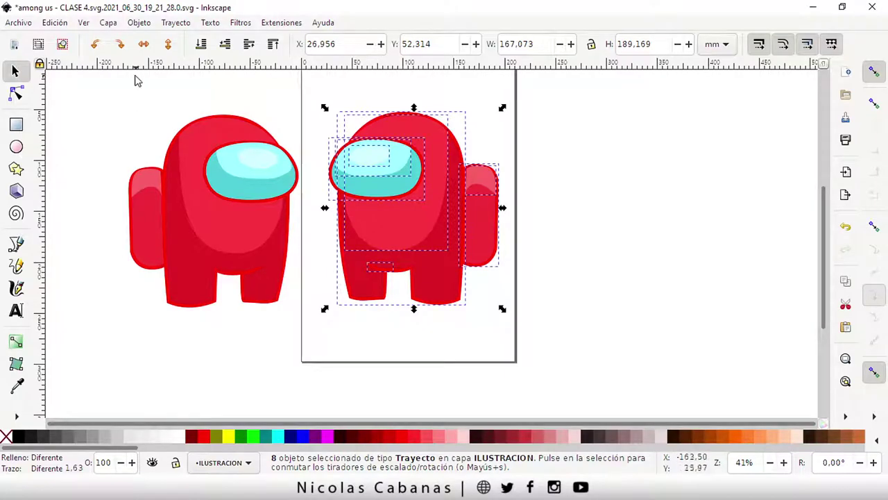
left_click(168, 45)
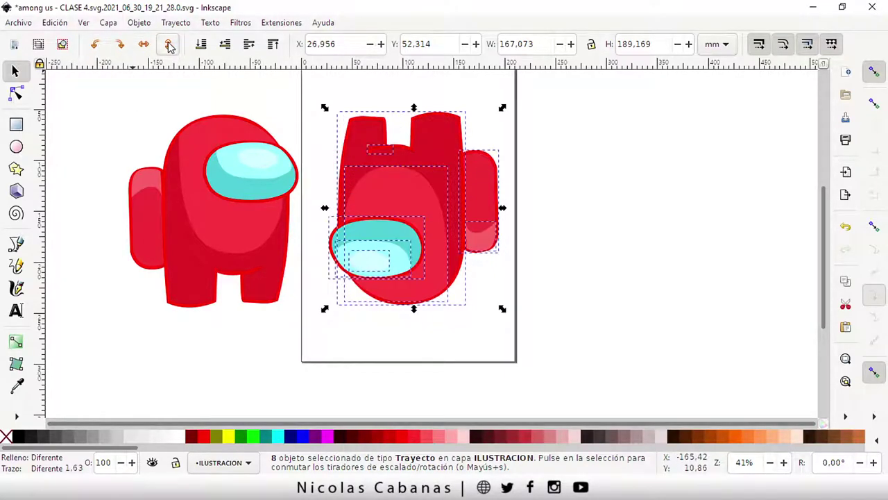
left_click(168, 45)
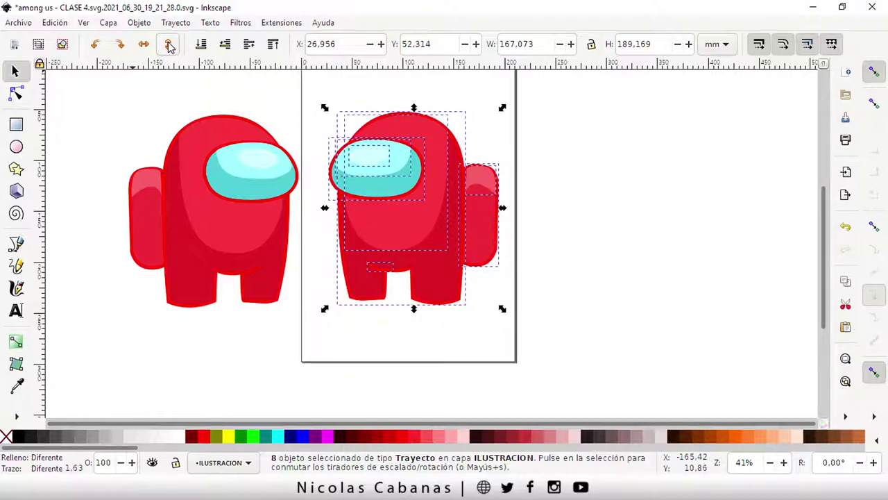
left_click(120, 44)
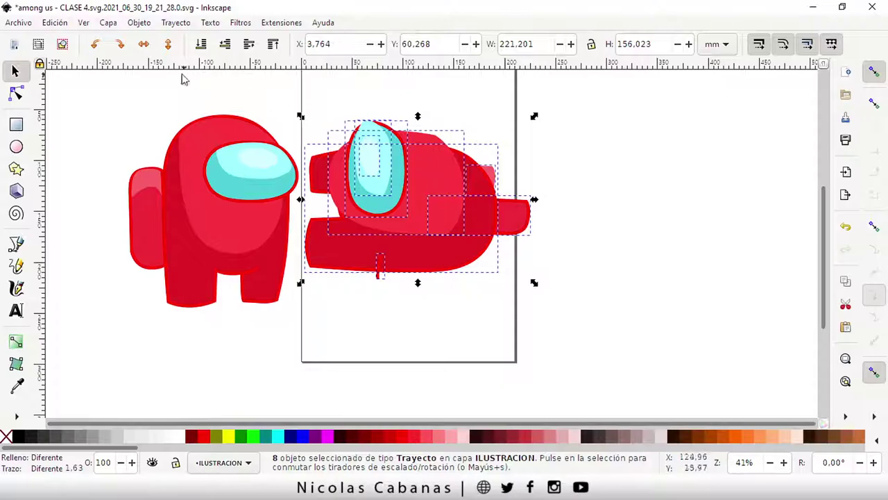
left_click(95, 45)
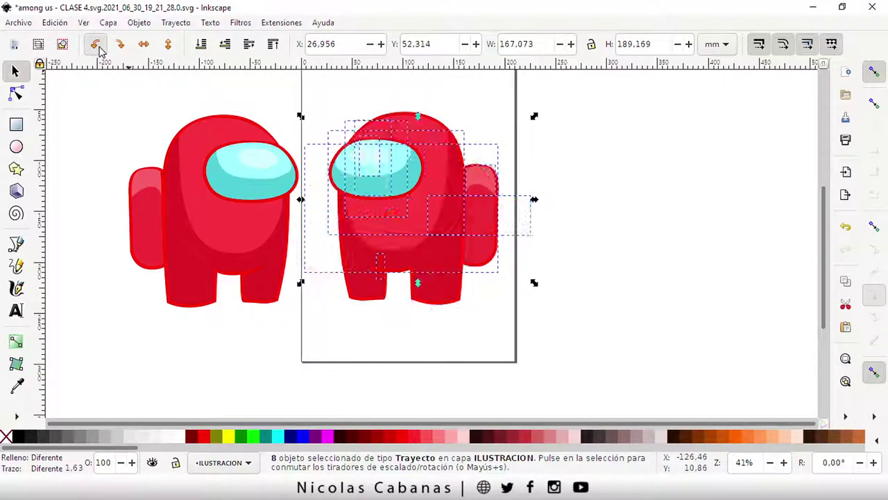
left_click(137, 97)
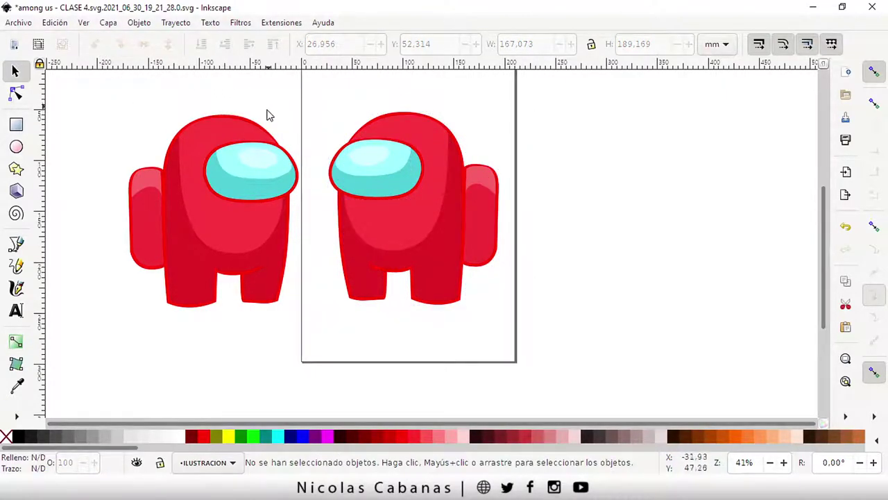
left_click_drag(306, 85, 572, 353)
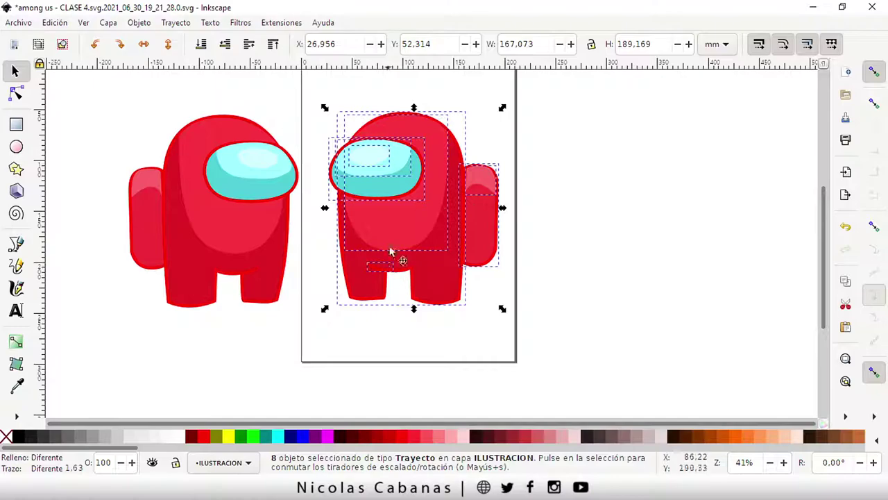
Step: Group the mirrored crewmate's eight parts and test Rotate 90° on the group
right_click(398, 219)
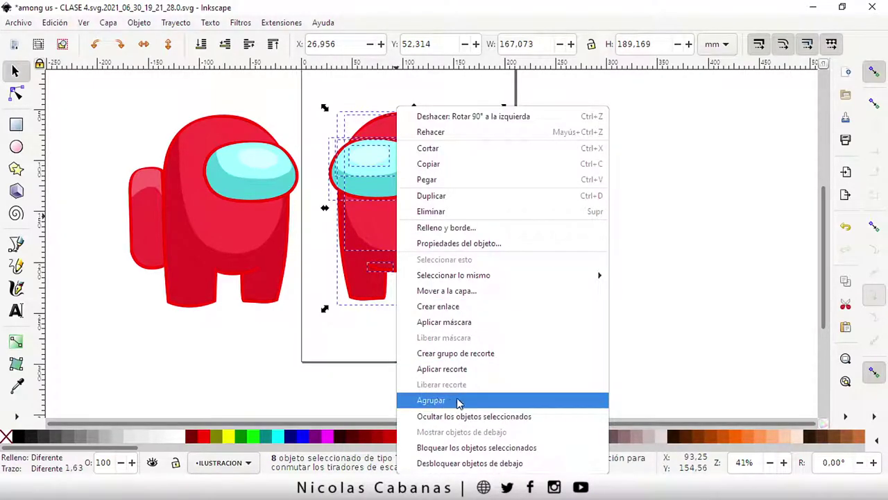
left_click(460, 401)
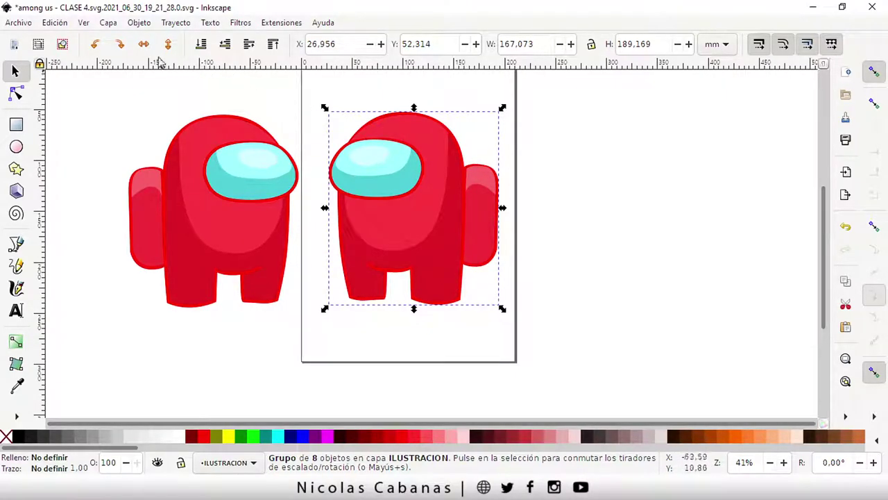
left_click(122, 45)
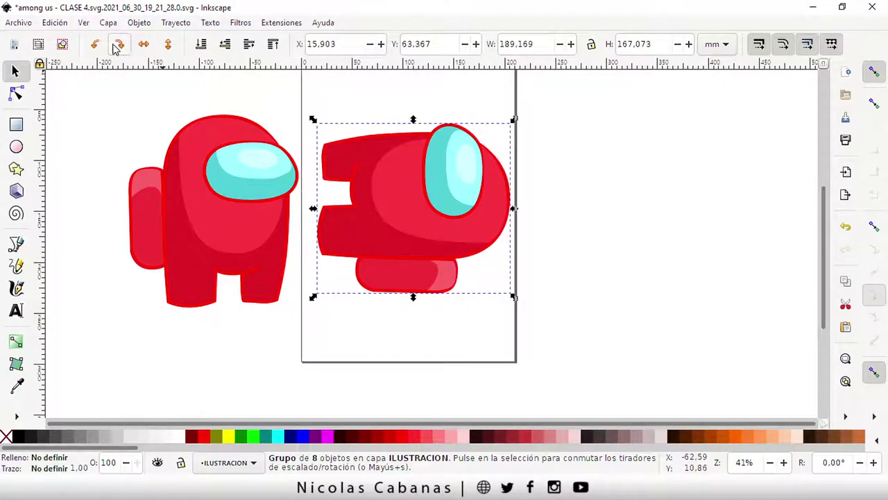
left_click(118, 45)
left_click(118, 45)
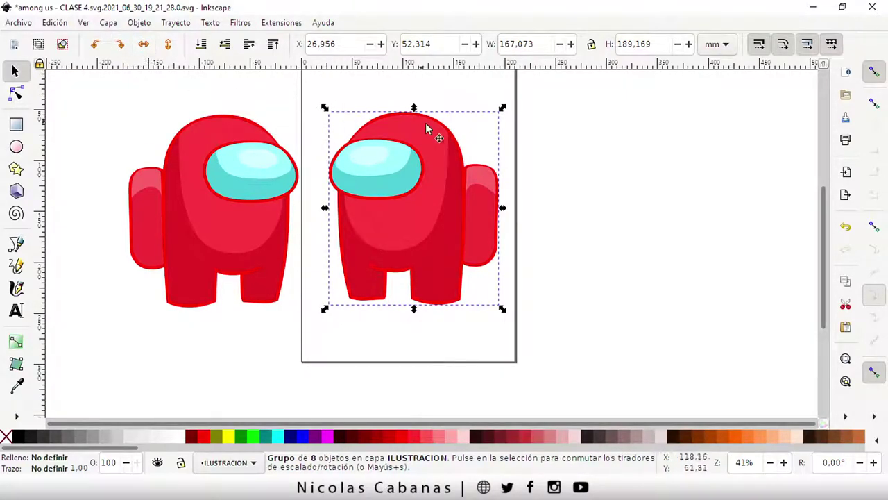
Step: Select both crewmates together and rotate them through four quarter turns
mouse_move(73, 89)
left_mouse_down()
mouse_move(294, 281)
mouse_move(322, 334)
left_mouse_up()
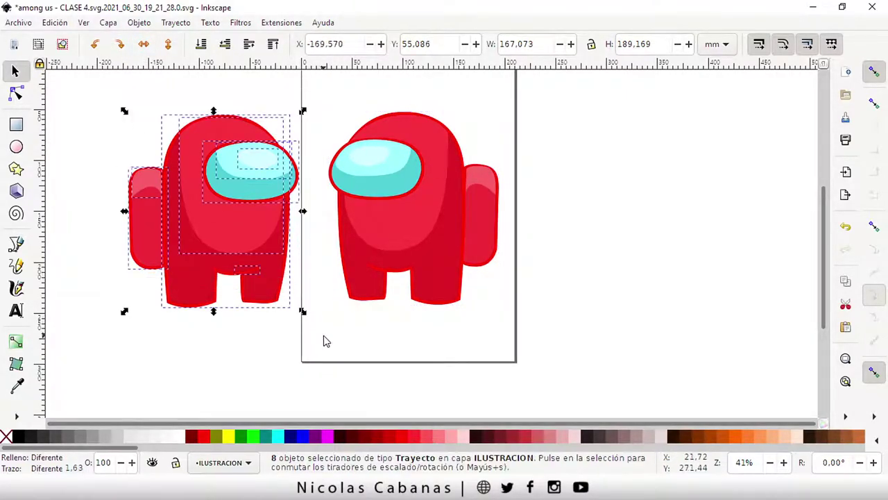
left_click(83, 91)
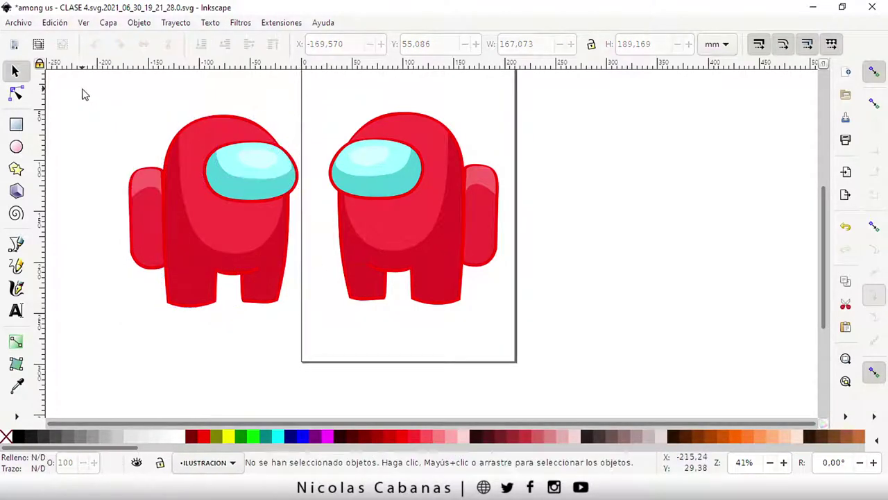
left_click_drag(83, 88, 586, 356)
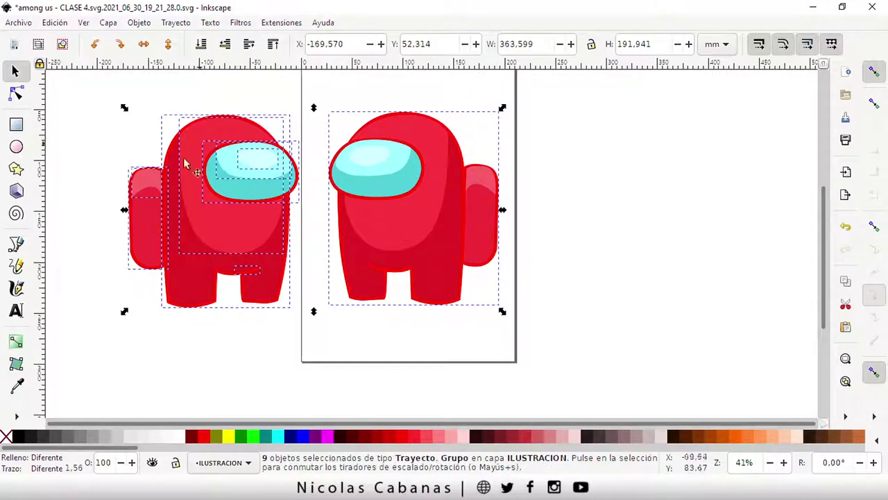
left_click(121, 46)
left_click(121, 46)
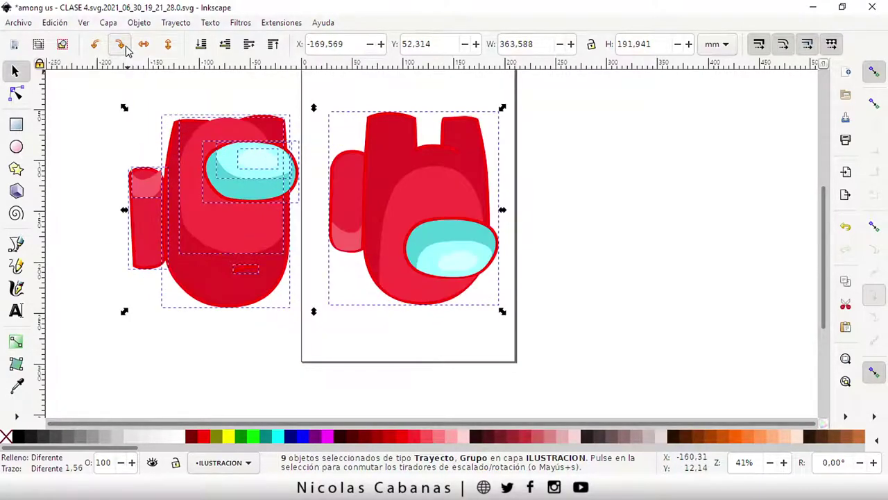
left_click(121, 46)
left_click(121, 46)
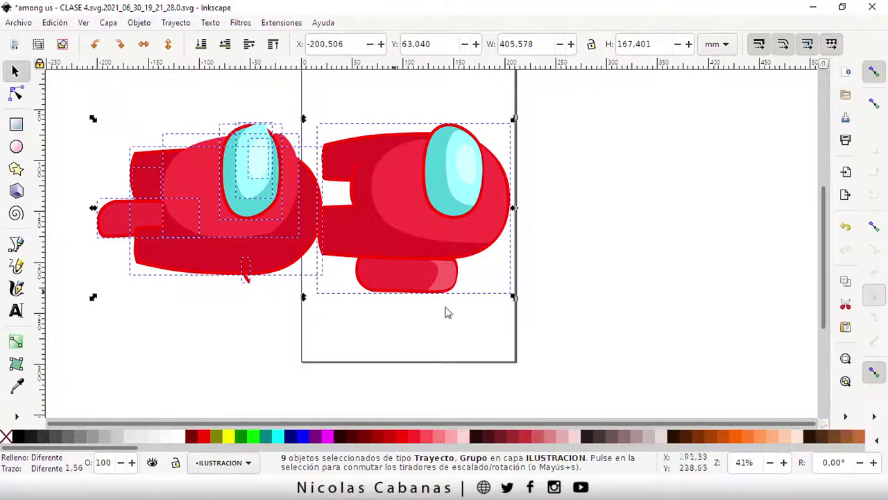
Step: Undo the last rotation so both stay upright, then select the grouped right crewmate
left_click(601, 330)
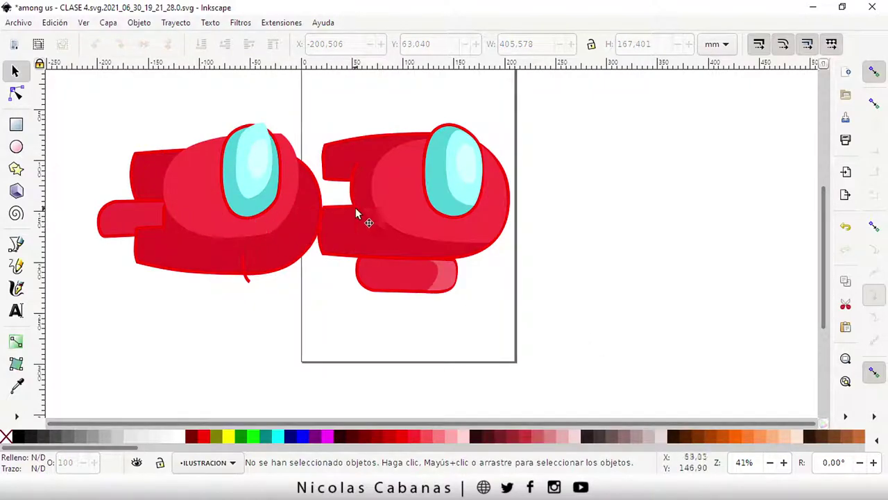
left_click(54, 23)
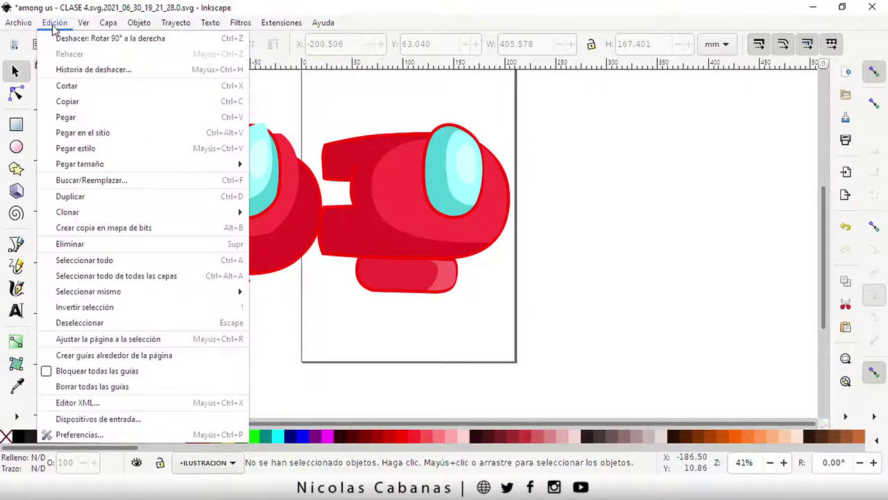
left_click(61, 38)
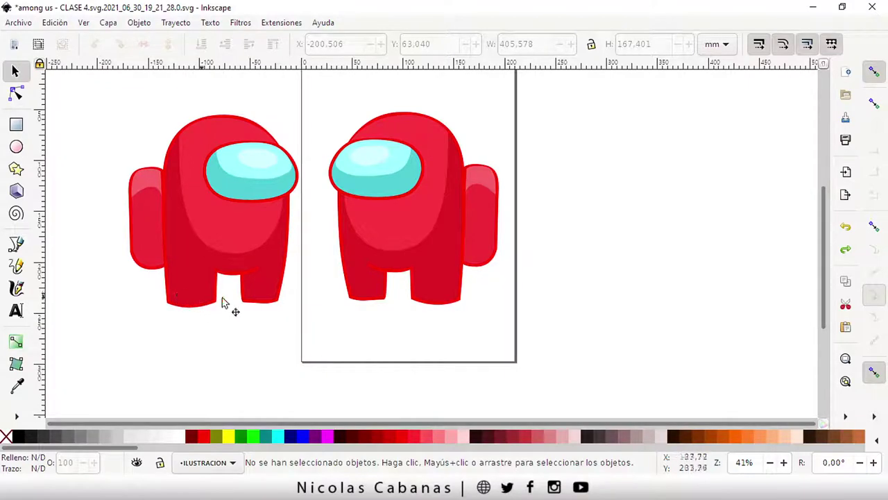
left_click_drag(83, 97, 315, 325)
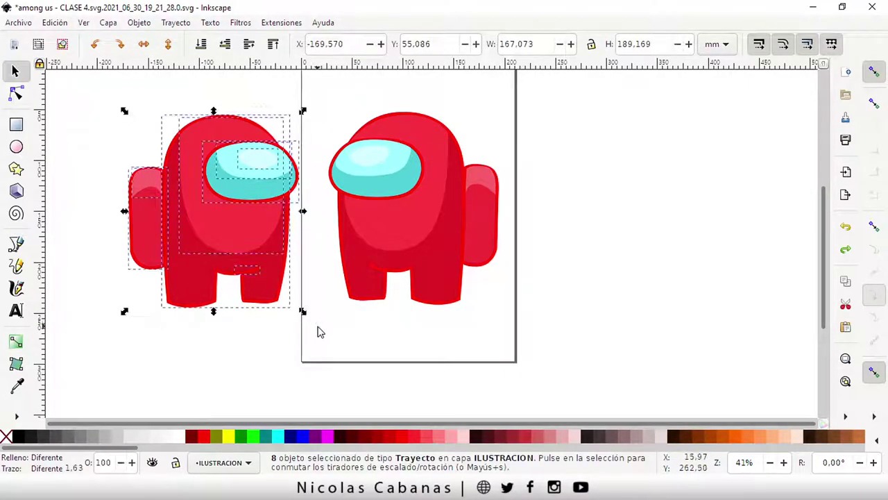
left_click(320, 326)
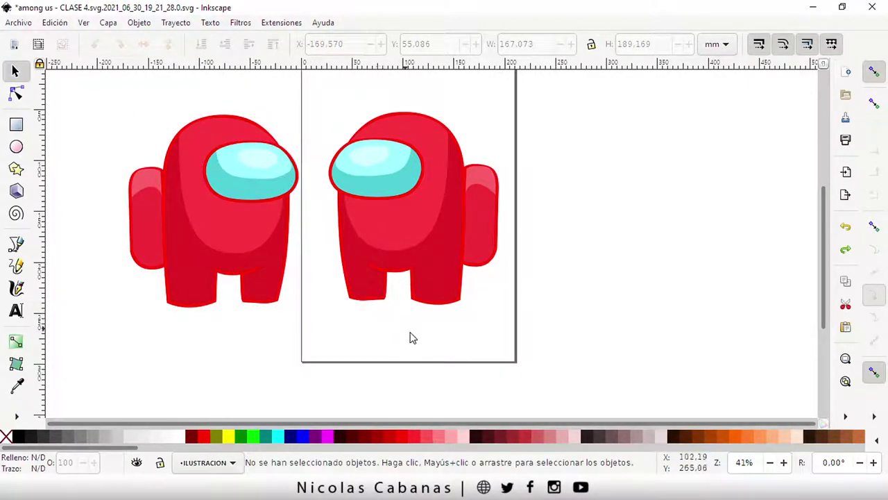
left_click(414, 218)
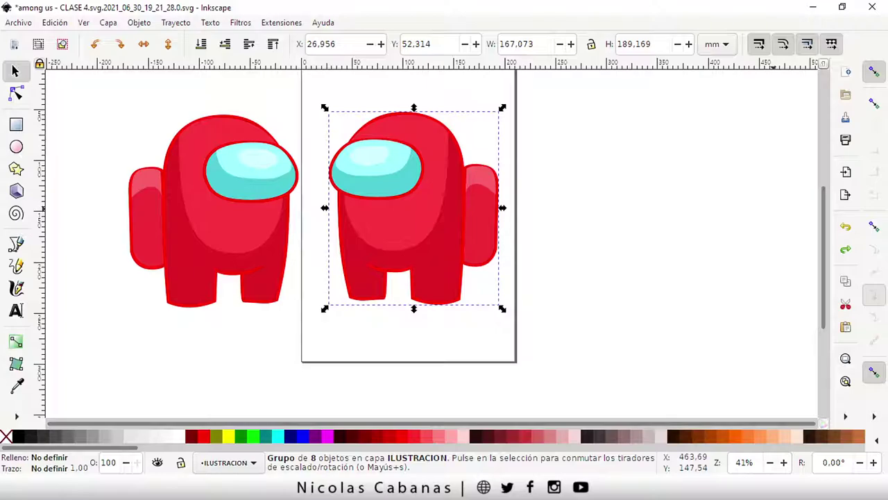
Step: Bring up the Fill and Stroke dialog from the context menu, then select the crewmates
key("Escape")
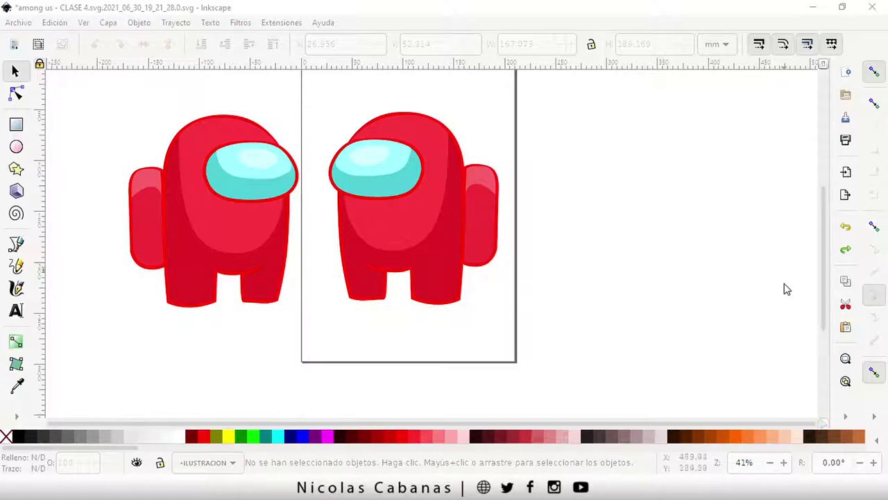
right_click(850, 421)
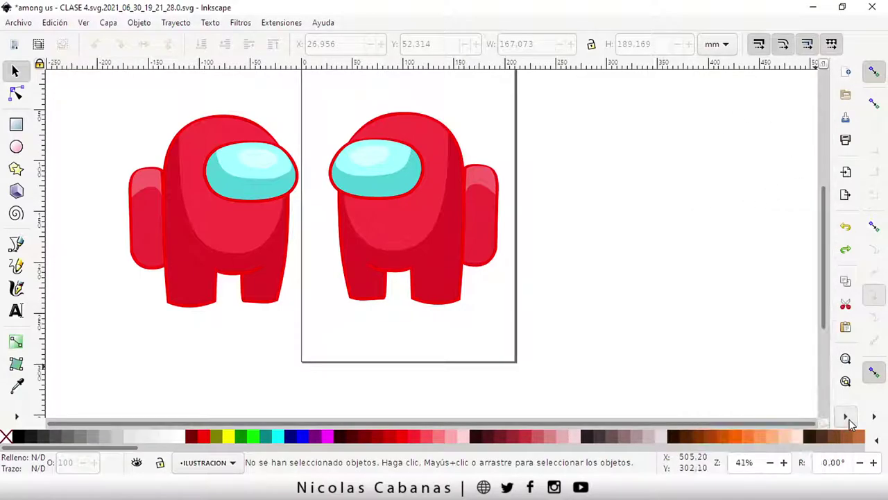
right_click(849, 422)
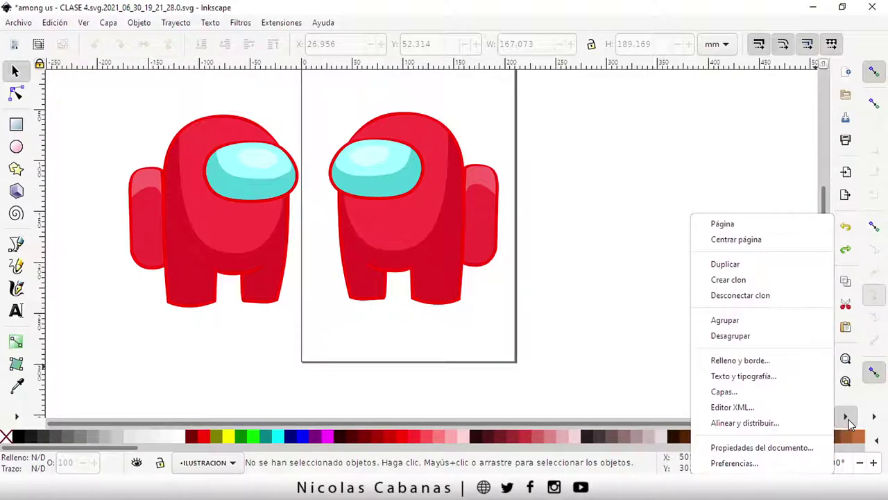
left_click(754, 368)
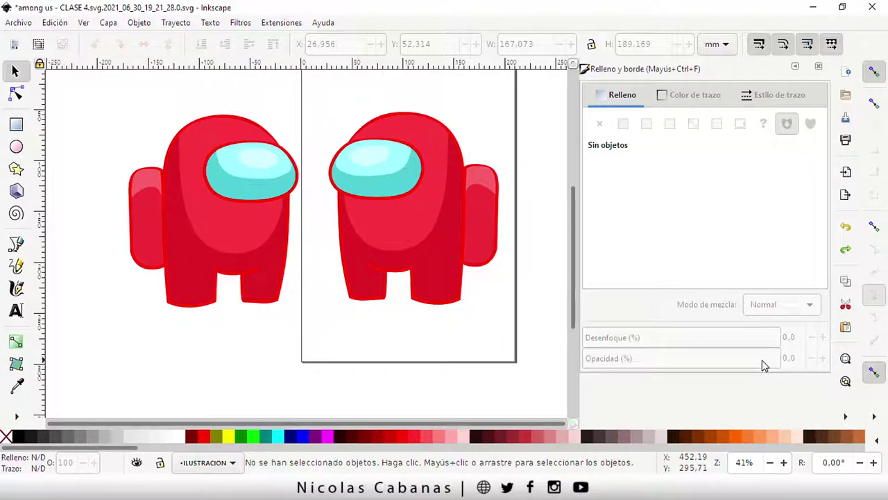
left_click(421, 219)
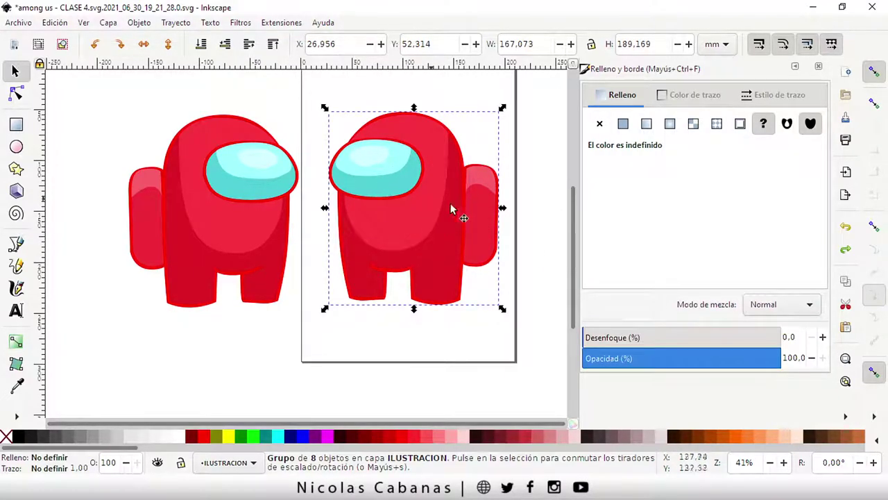
mouse_move(101, 106)
left_mouse_down()
mouse_move(238, 263)
mouse_move(326, 333)
left_mouse_up()
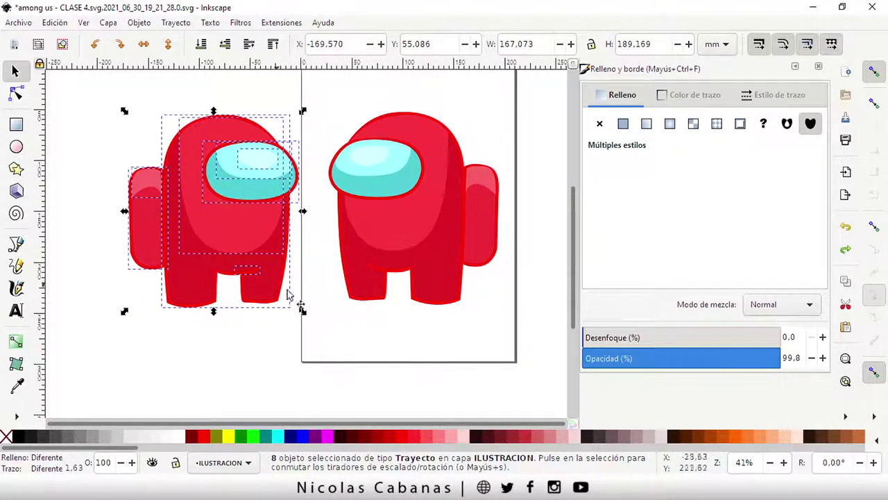
Step: Try a flat black fill on the mirrored crewmate group, then undo it back to red
left_click(395, 272)
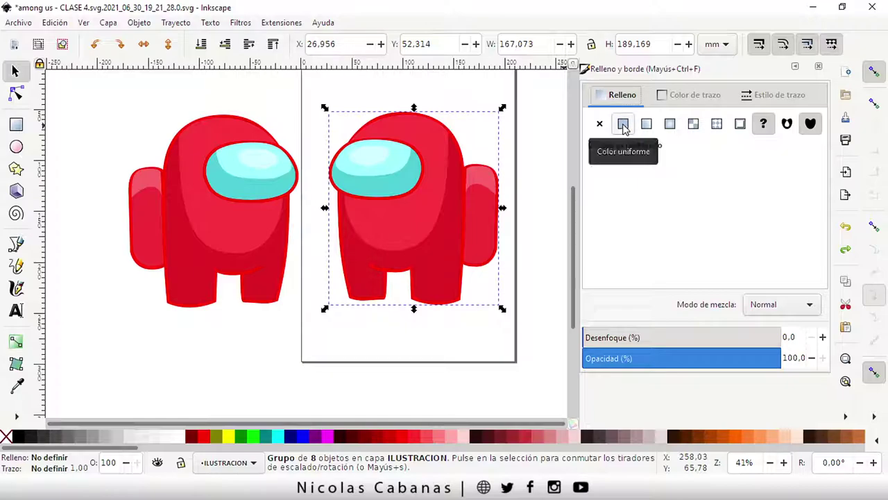
left_click(624, 125)
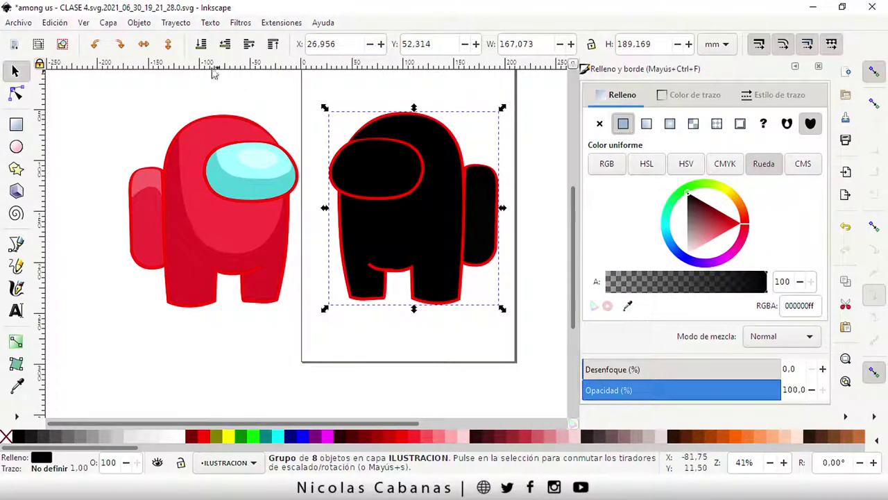
left_click(55, 23)
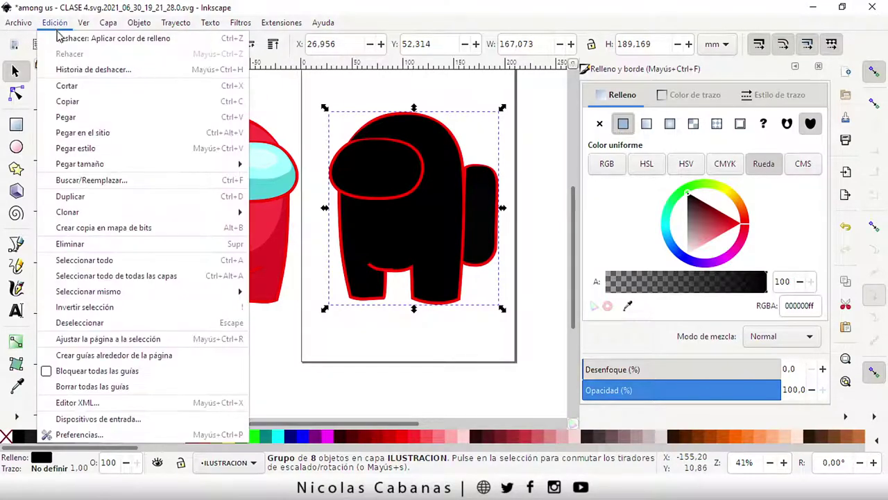
left_click(139, 39)
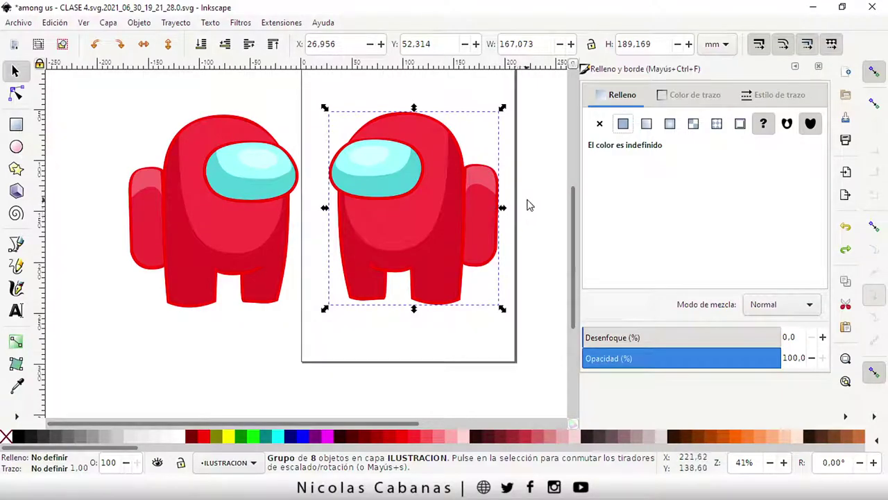
Step: Ungroup the mirrored crewmate into separate paths and clear the selection
right_click(451, 163)
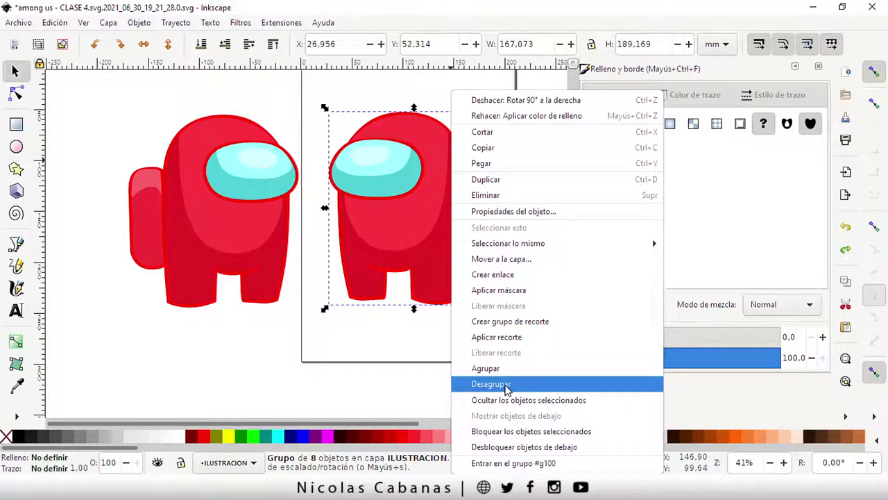
left_click(505, 383)
left_click(490, 340)
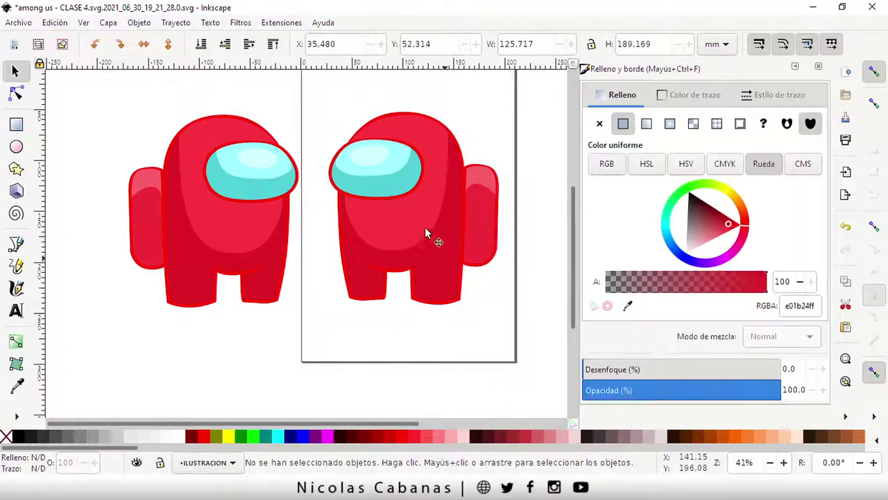
Step: Select the mirrored crewmate's backpack and body shapes individually to inspect them
left_click(425, 234)
left_click(475, 231)
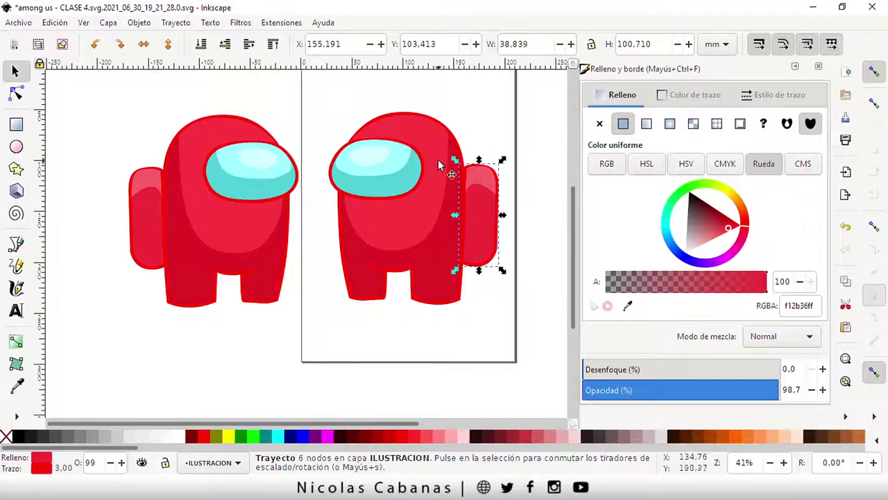
left_click(458, 184)
left_click(475, 212)
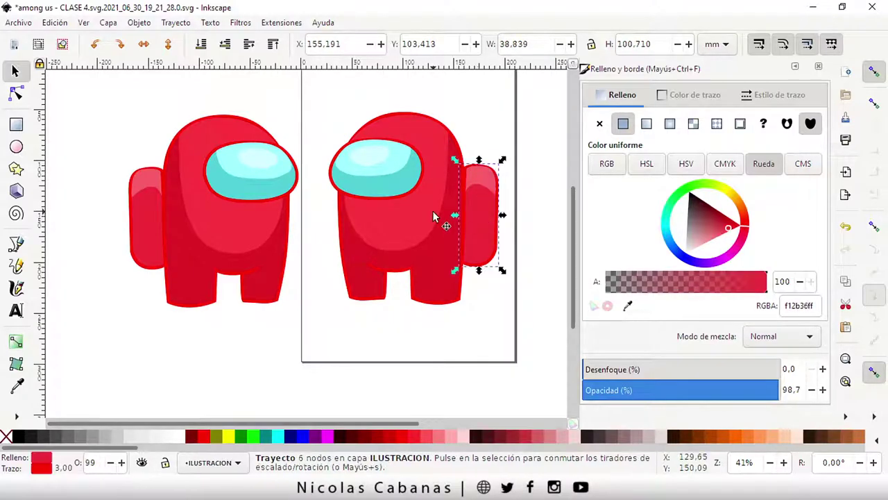
left_click(452, 246)
left_click(470, 178)
left_click(527, 100)
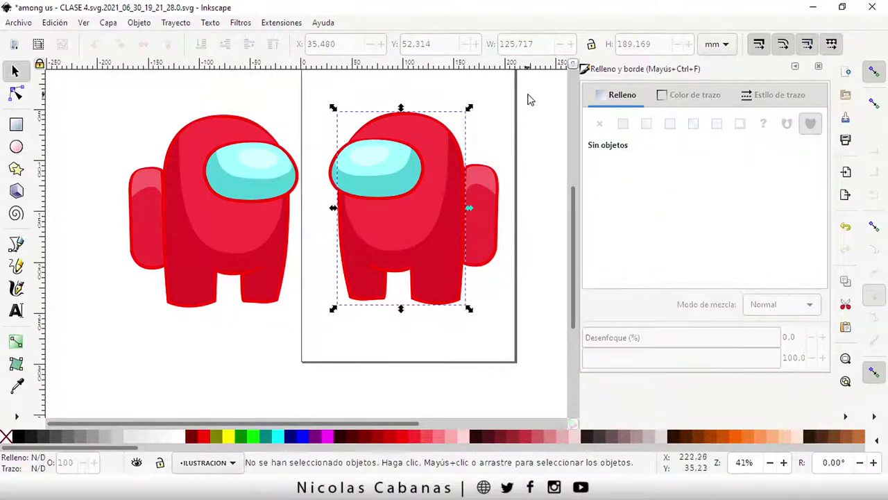
Step: Rubber-band the right crewmate's eight paths and regroup them into one object
left_click_drag(522, 91, 324, 334)
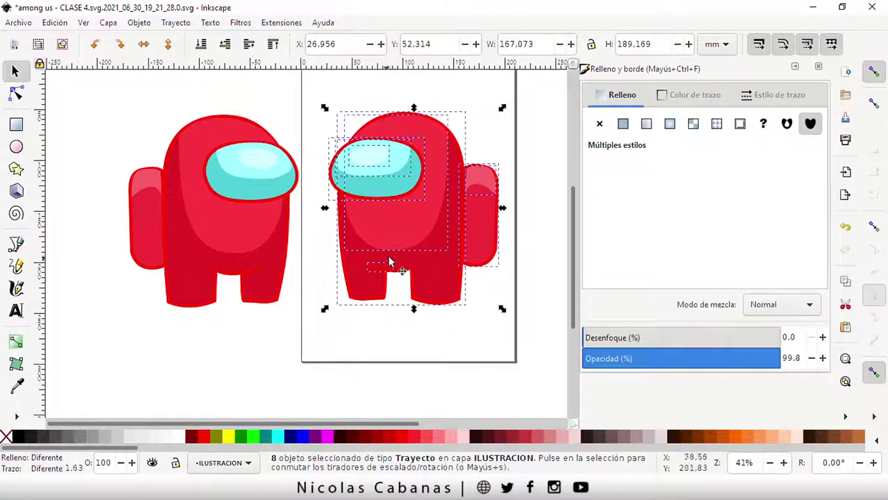
right_click(389, 261)
left_click(474, 392)
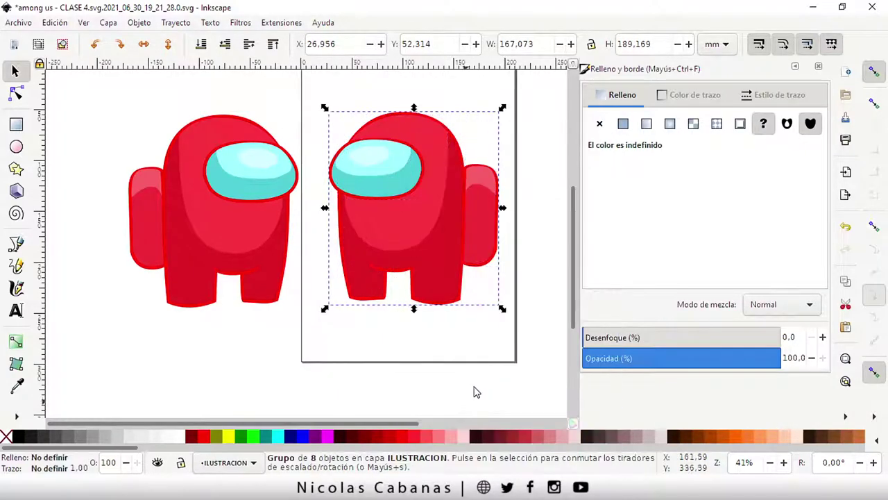
left_click(492, 338)
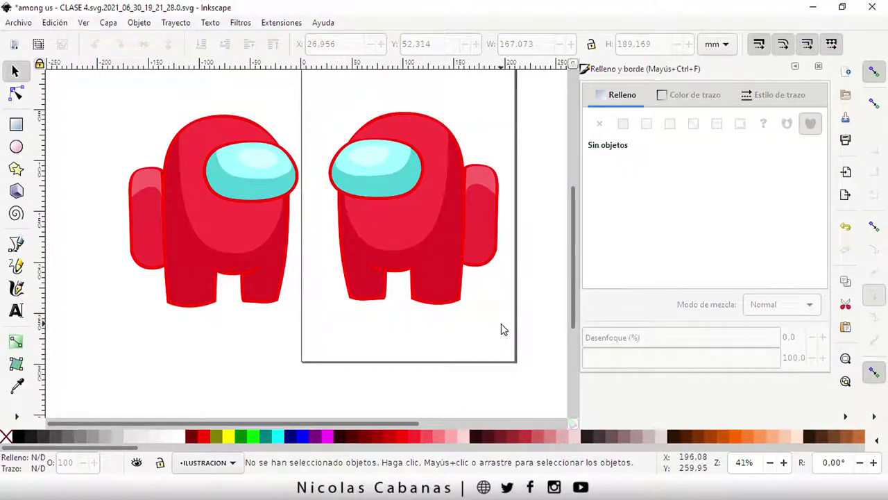
left_click(428, 220)
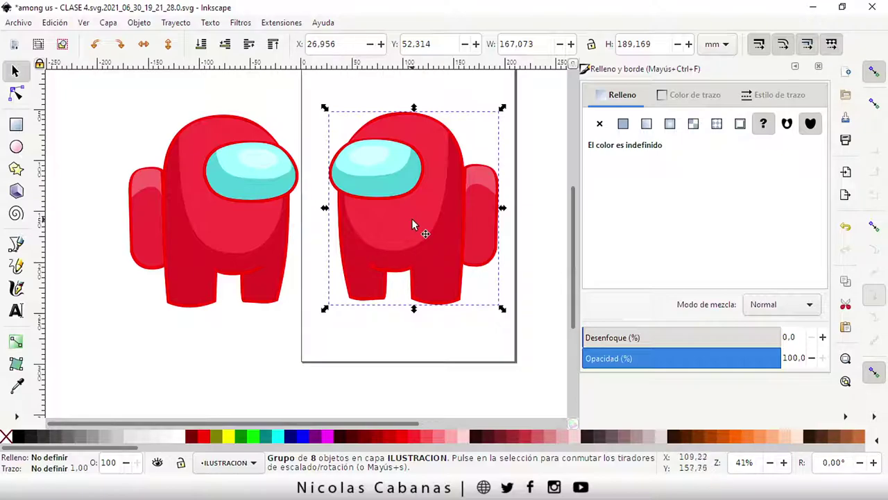
key("Escape")
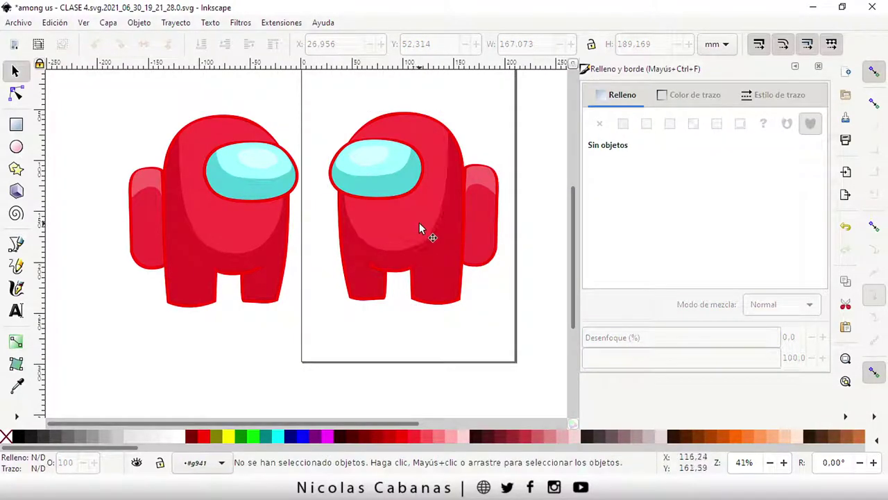
left_click(420, 223)
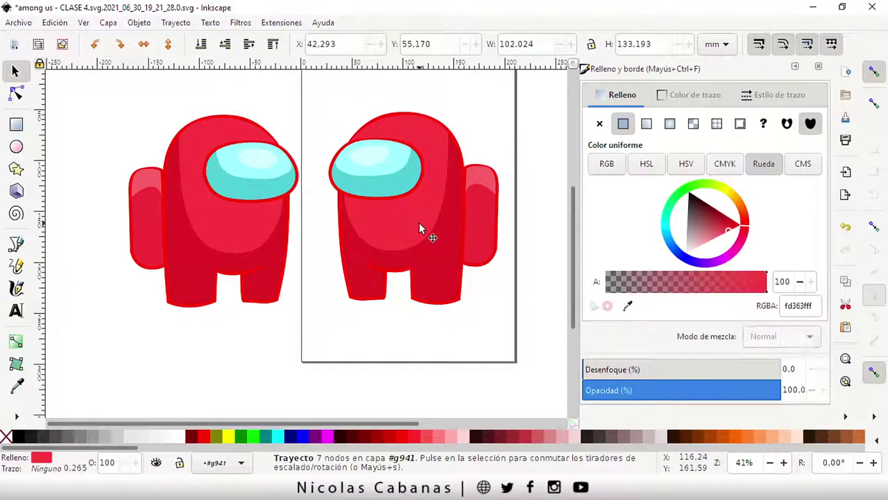
left_click(437, 269)
left_click(406, 182)
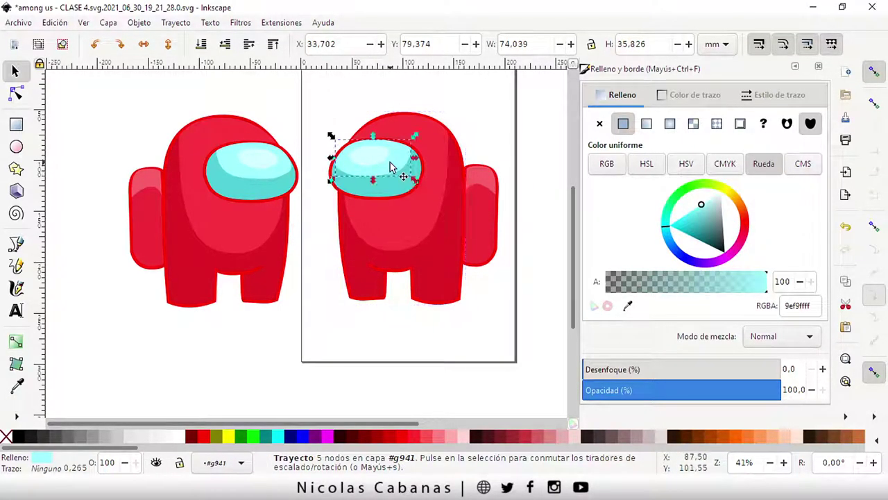
left_click(354, 154)
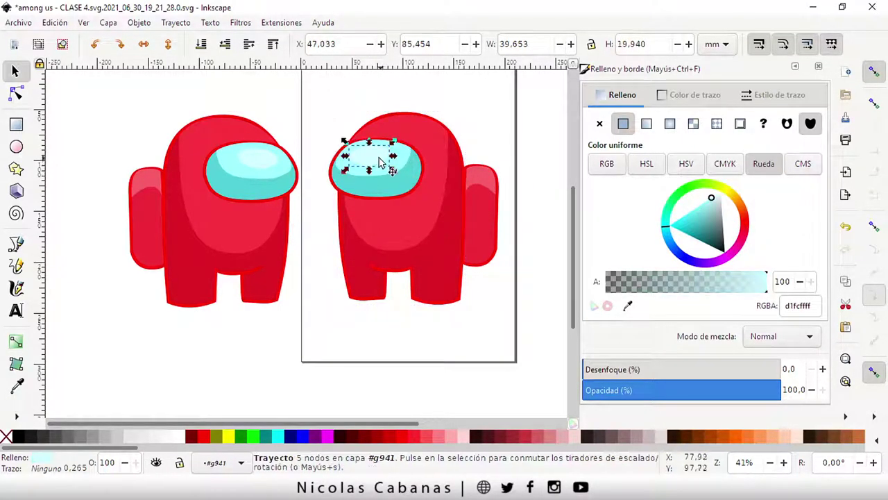
left_click(416, 179)
left_click(434, 181)
left_click(450, 208)
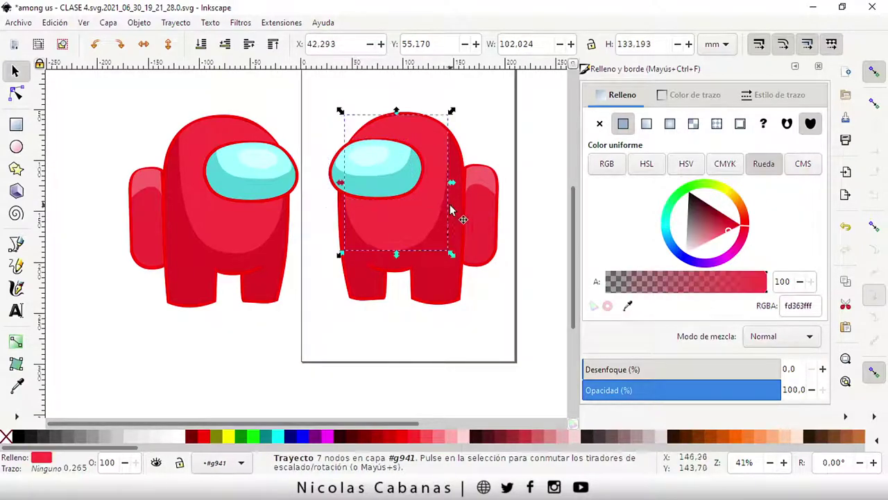
left_click(479, 181)
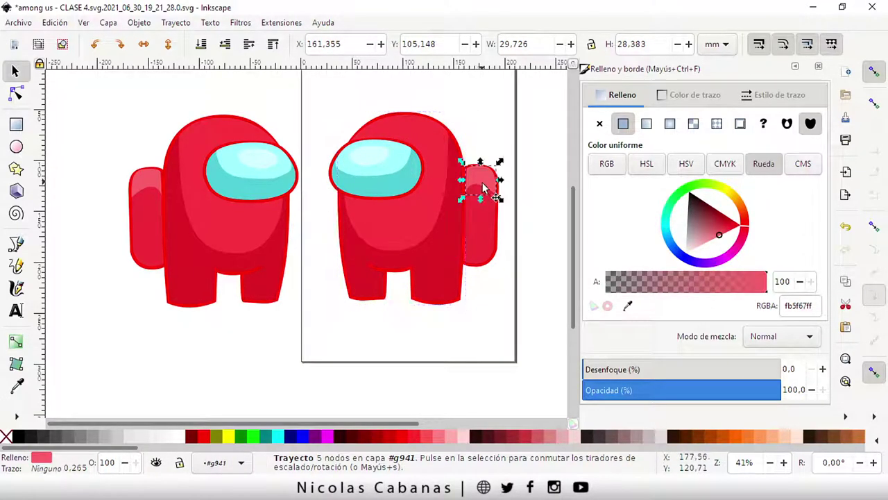
left_click(542, 283)
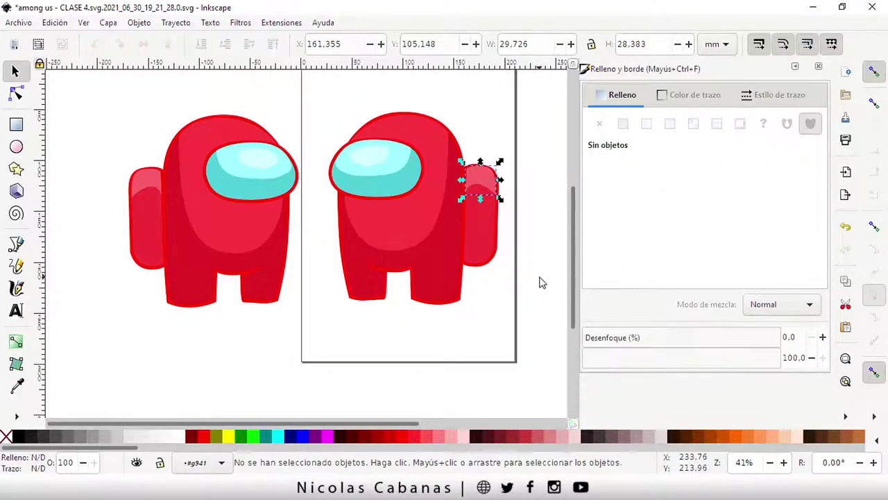
left_click(434, 206)
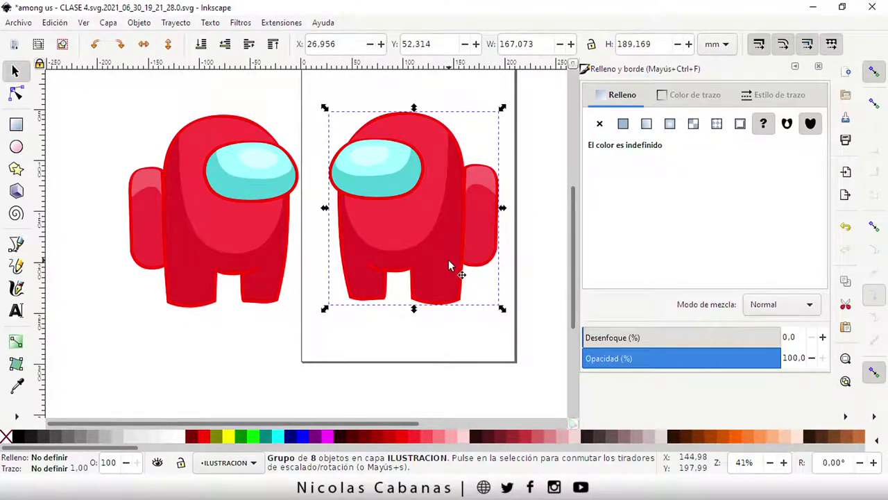
Step: Drag the mirrored crewmate group around to reposition it on the page
left_click(514, 170)
left_click_drag(516, 90, 295, 356)
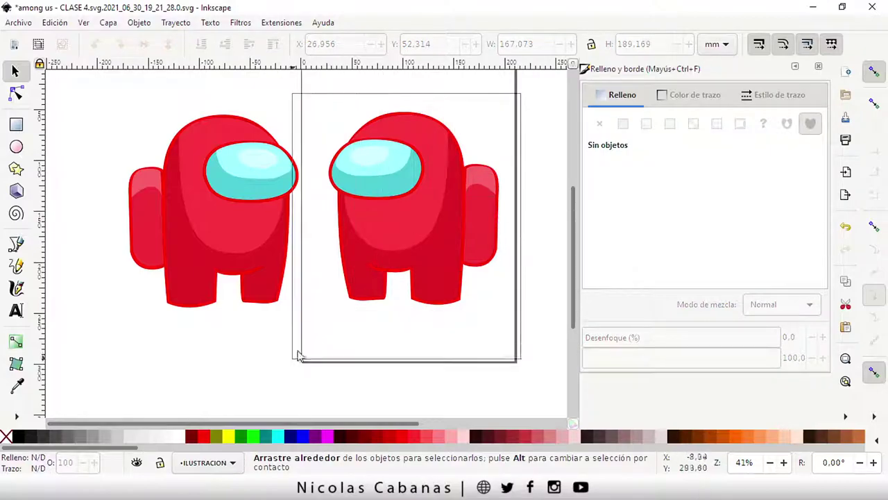
left_click(486, 345)
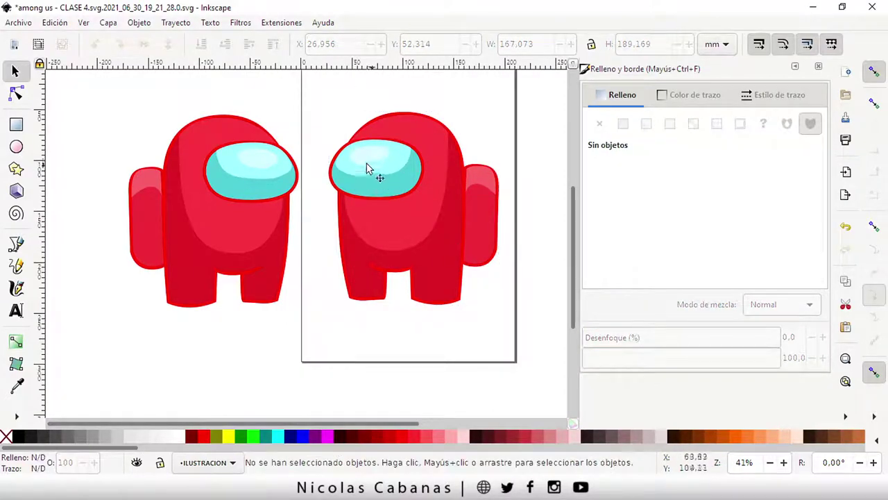
left_click_drag(369, 168, 429, 217)
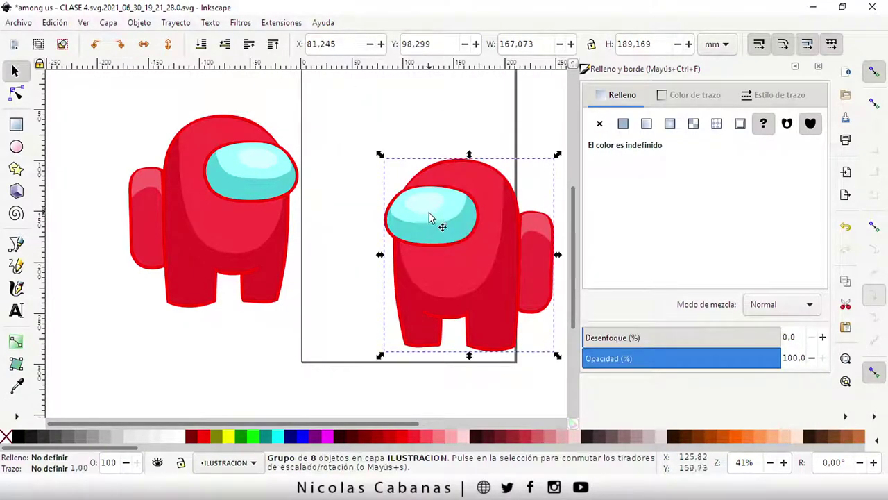
mouse_move(447, 249)
left_mouse_down()
mouse_move(389, 243)
mouse_move(367, 302)
left_mouse_up()
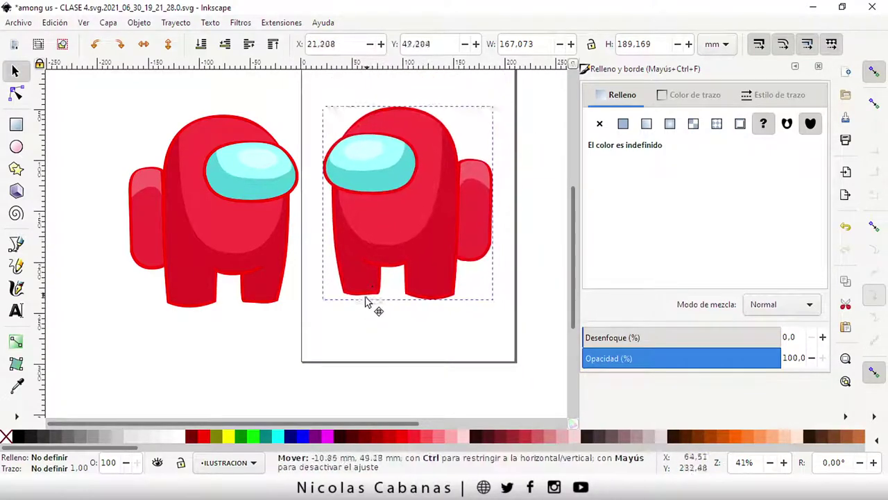
mouse_move(462, 149)
left_mouse_down()
mouse_move(370, 244)
mouse_move(365, 146)
left_mouse_up()
left_click_drag(399, 215, 420, 253)
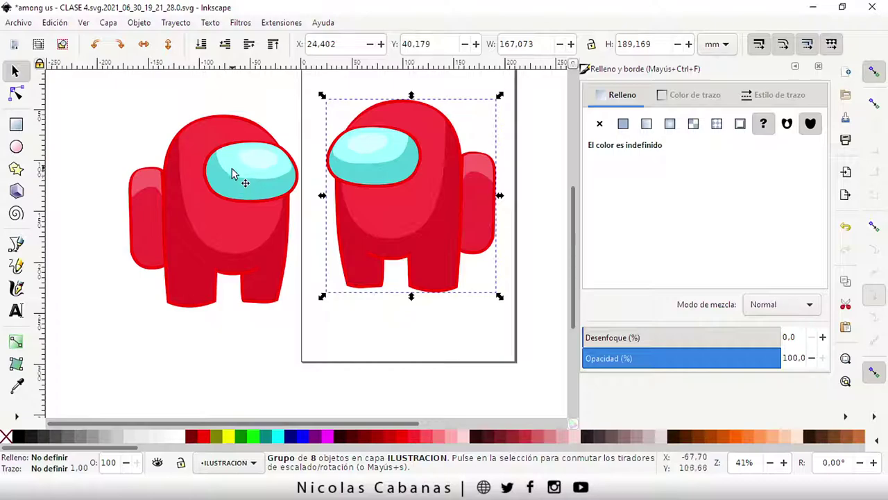
Step: Undo the accidental left body move and set the right crewmate at X 25.679, Y 58.062
left_click_drag(181, 218, 102, 209)
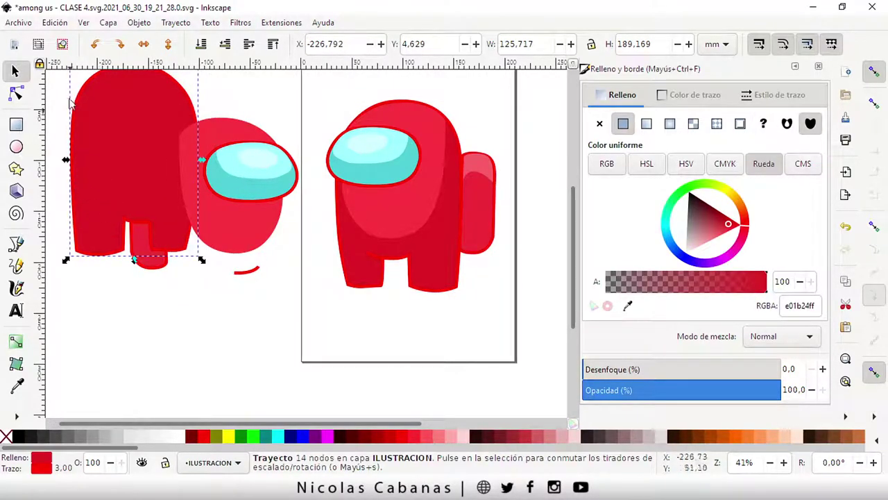
left_click(55, 23)
left_click(64, 42)
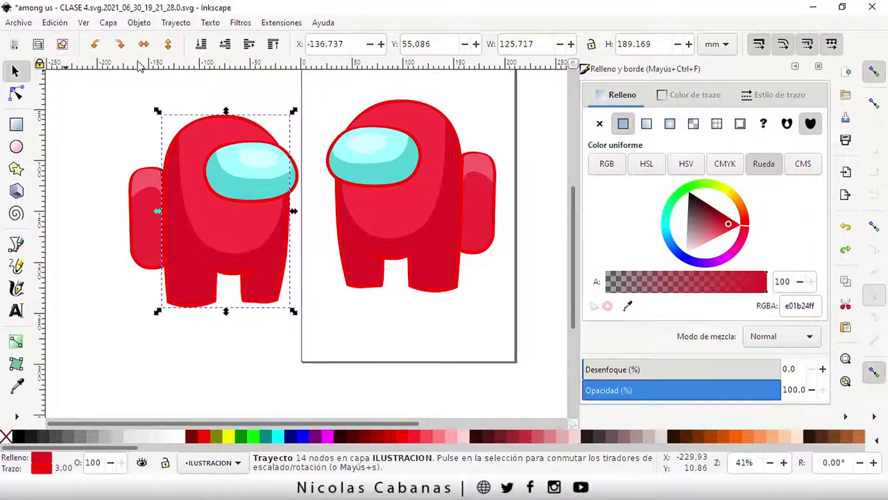
mouse_move(379, 198)
left_mouse_down()
mouse_move(394, 216)
mouse_move(378, 211)
left_mouse_up()
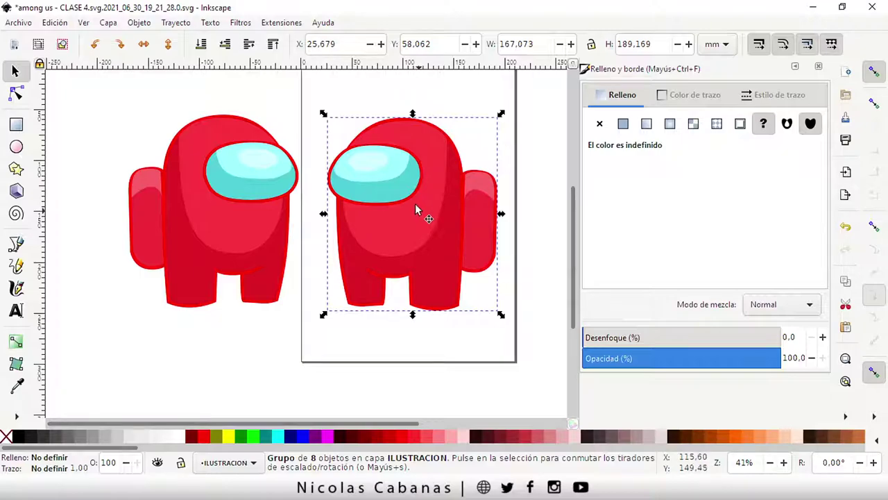
Step: Inside the mirrored crewmate group, make the main body fill green (2ab33bff)
key("Escape")
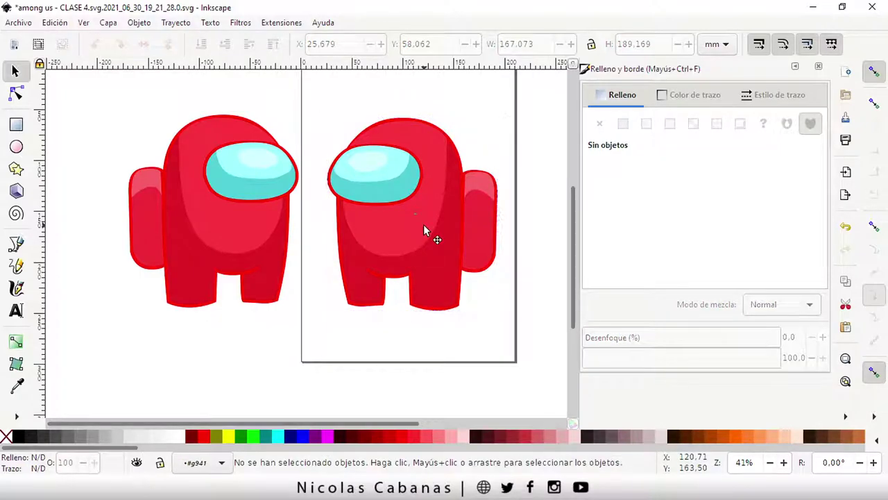
double_click(404, 191)
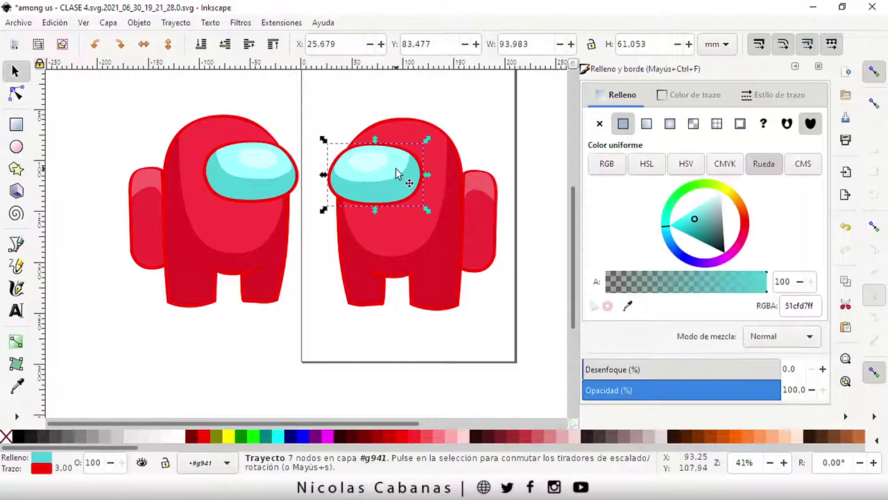
left_click(420, 232)
left_click(452, 278)
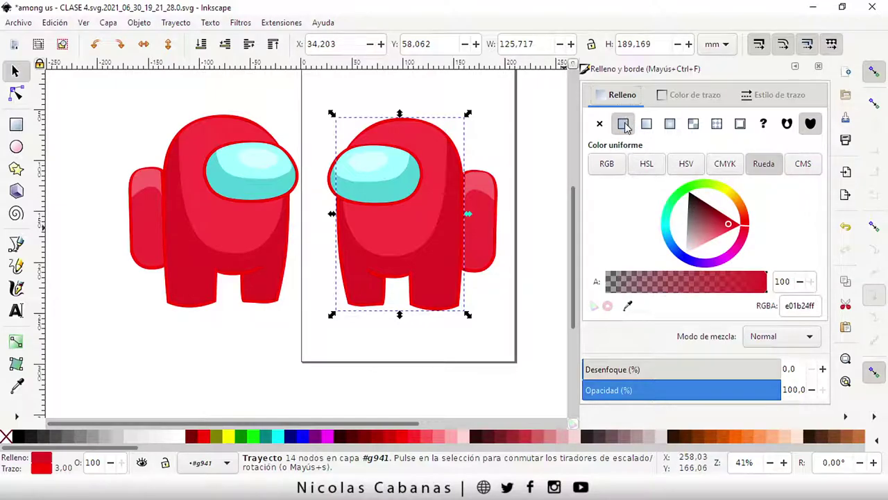
left_click(691, 193)
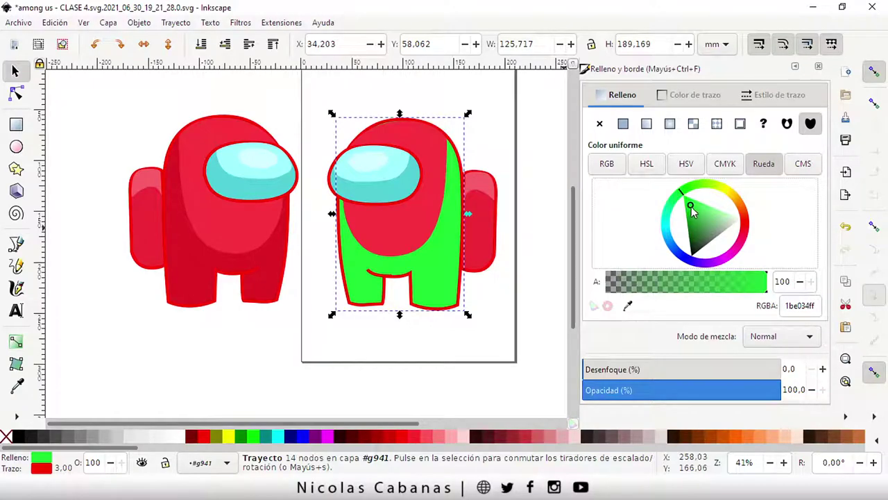
left_click(692, 212)
left_click_drag(694, 212, 695, 217)
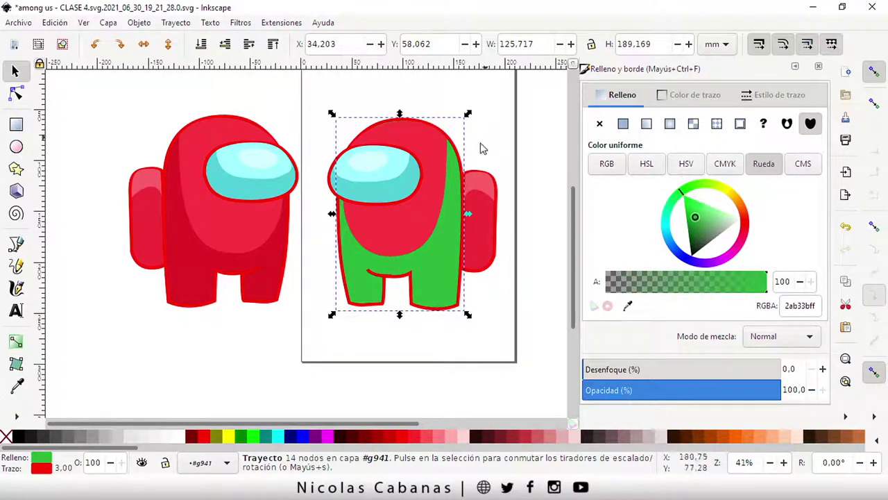
Step: Fill the red upper body shape with the lighter green 69de76ff
left_click(398, 221)
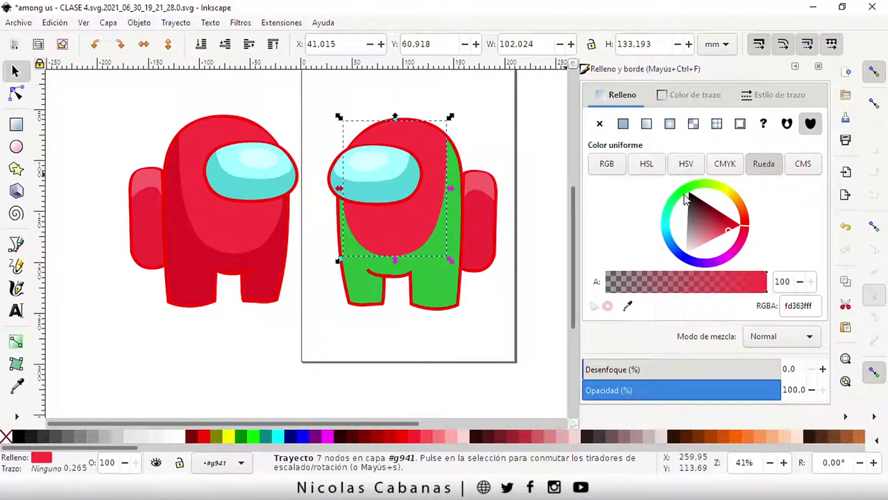
mouse_move(696, 186)
left_mouse_down()
mouse_move(683, 191)
mouse_move(709, 216)
left_mouse_up()
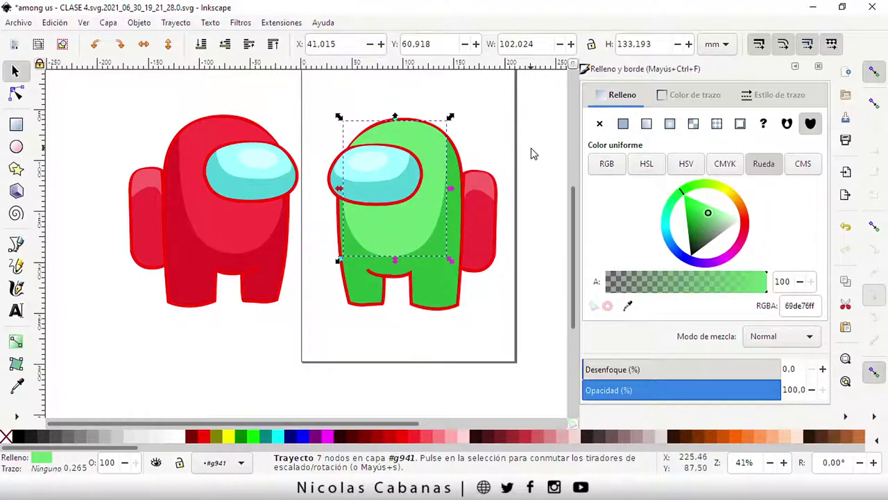
left_click(536, 150)
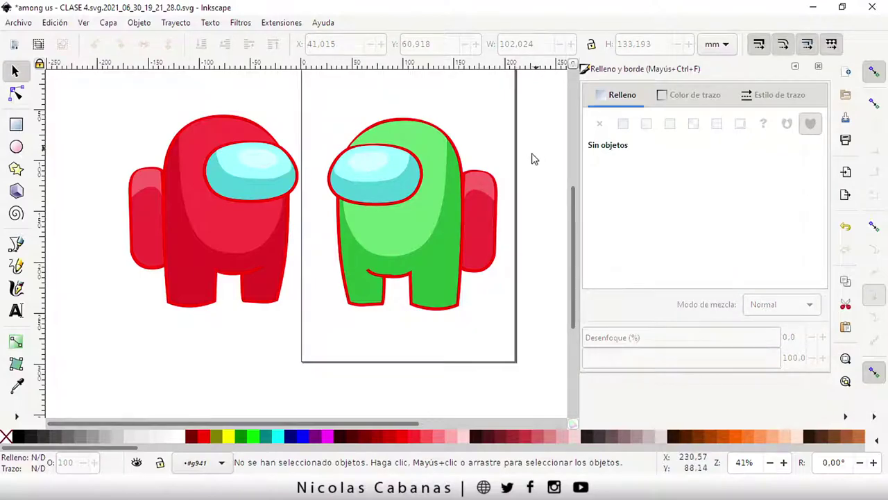
scroll(534, 180, "up", 1, "ctrl")
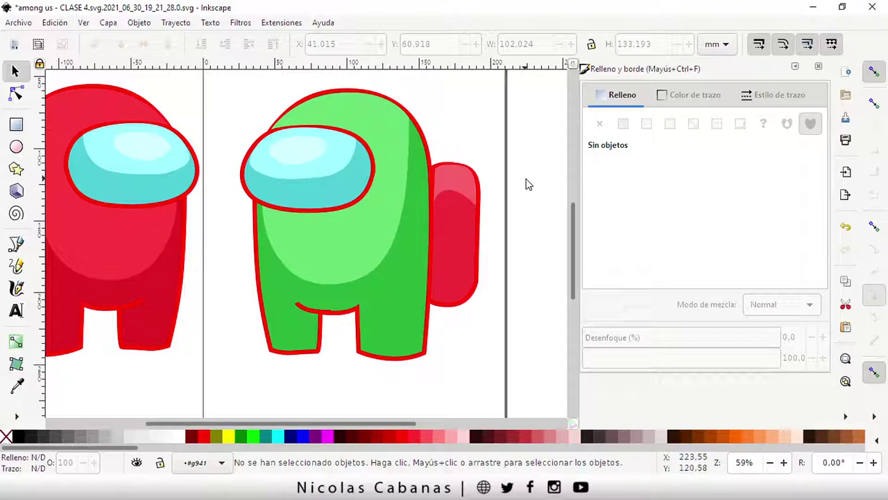
left_click(457, 243)
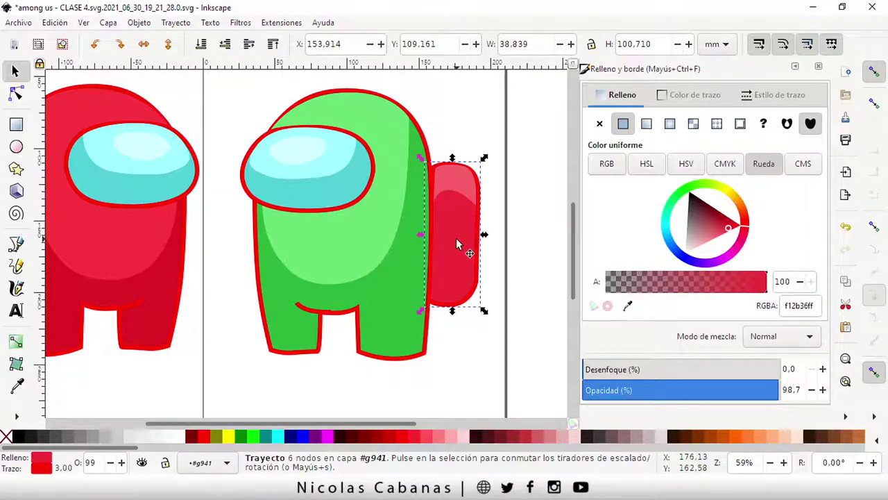
left_click(411, 251)
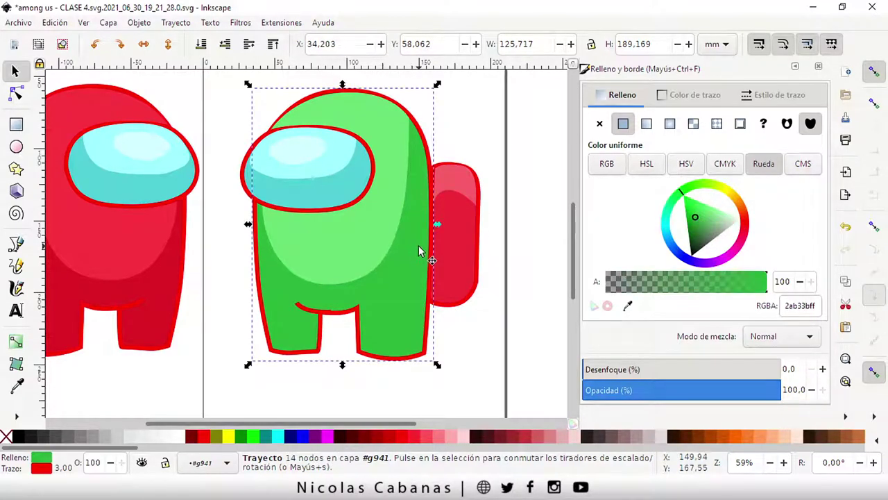
left_click(453, 241)
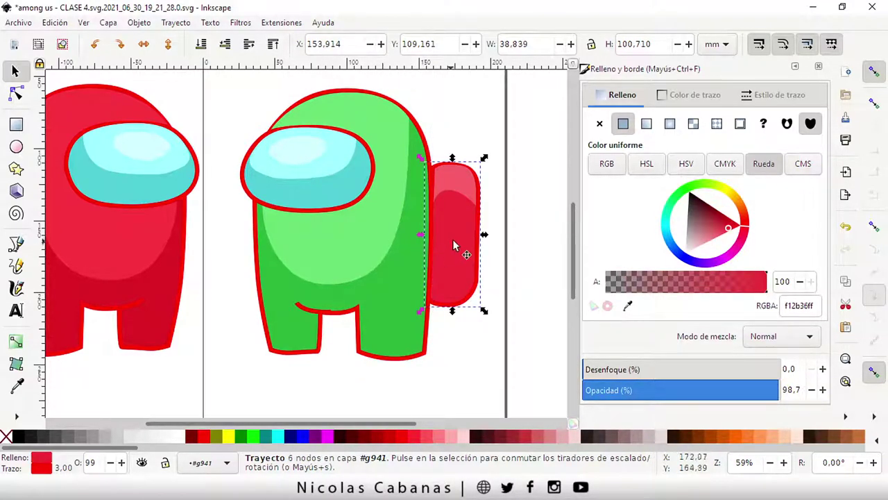
left_click(409, 254)
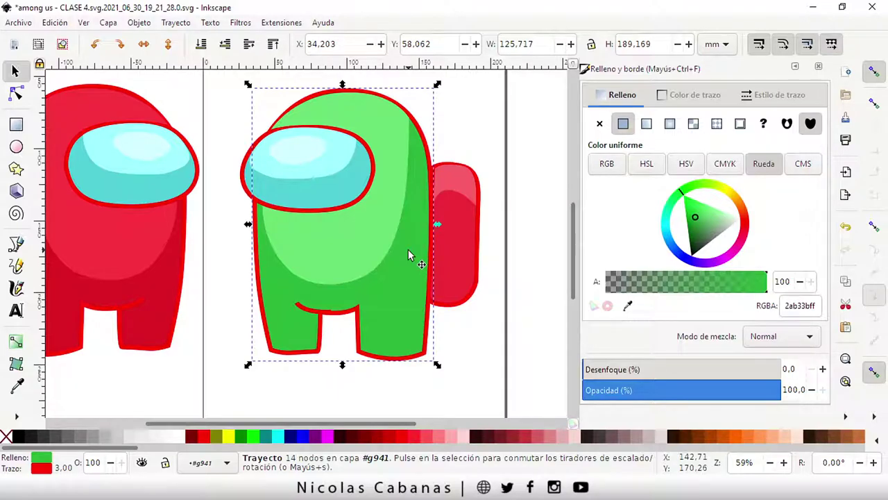
left_click(456, 245)
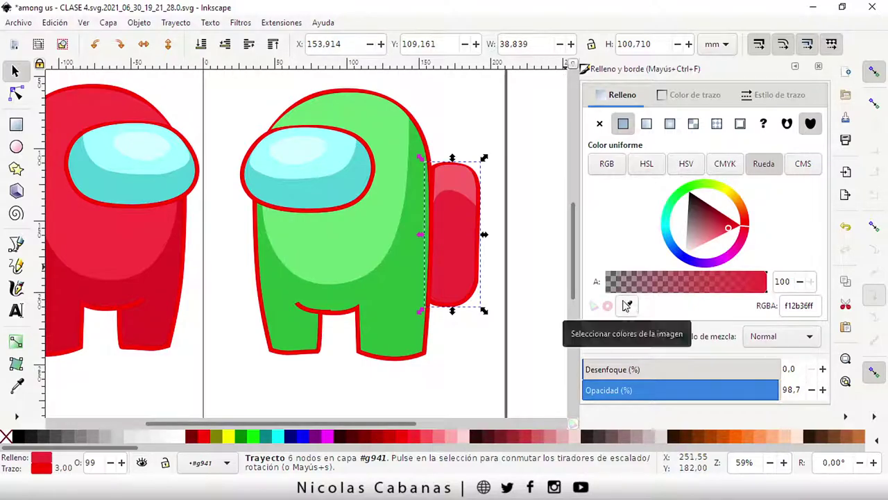
Step: Eyedrop the body's green onto the green crewmate's backpack fill
left_click(451, 247)
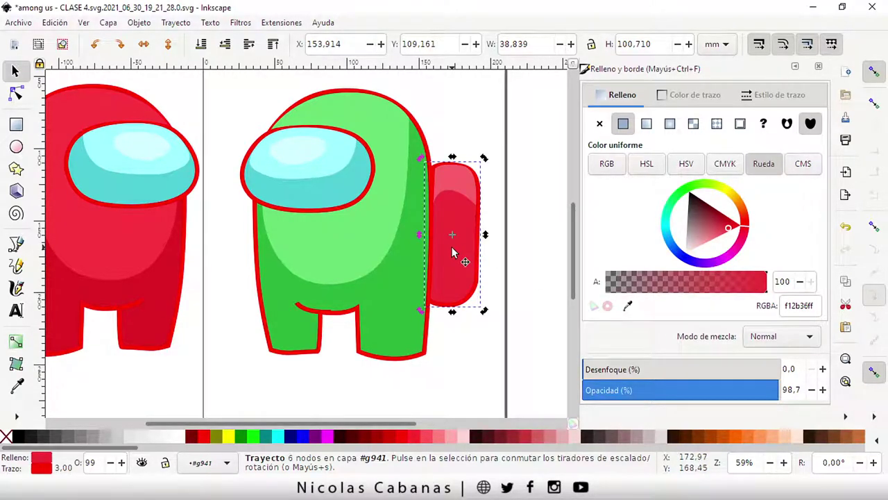
left_click(628, 306)
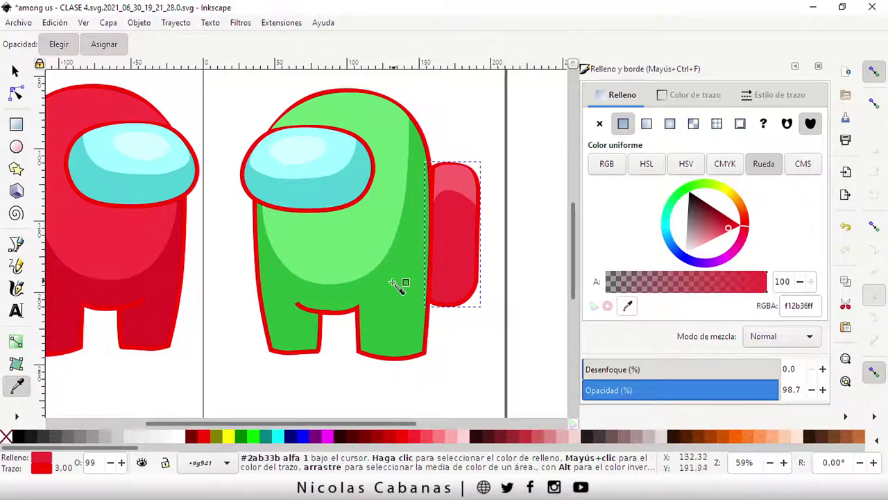
left_click(390, 284)
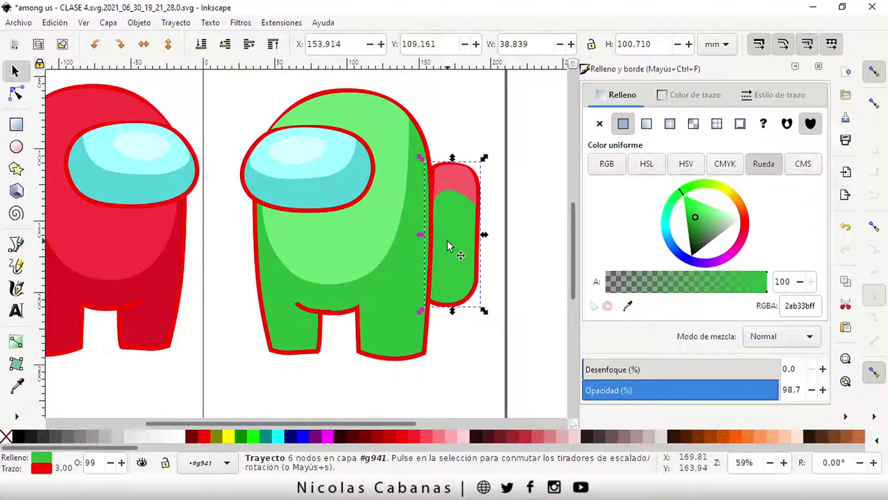
Step: Eyedrop the light highlight green onto the backpack's pink top patch
left_click(450, 187)
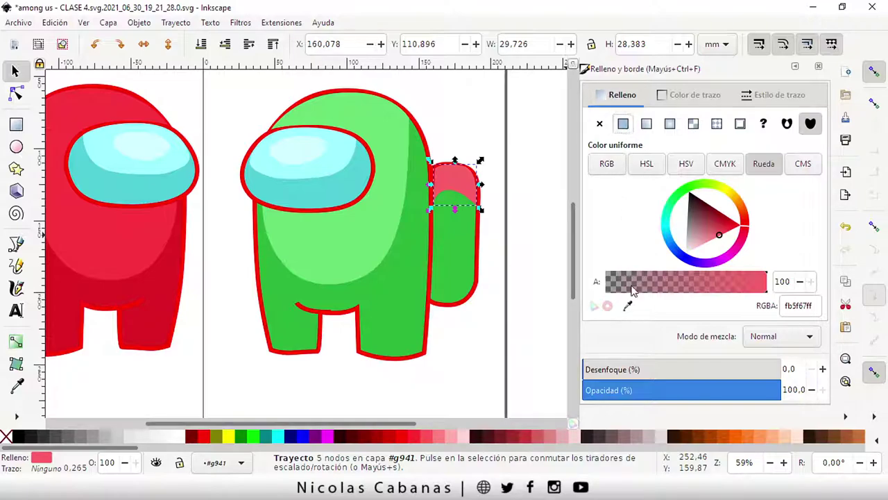
left_click(628, 306)
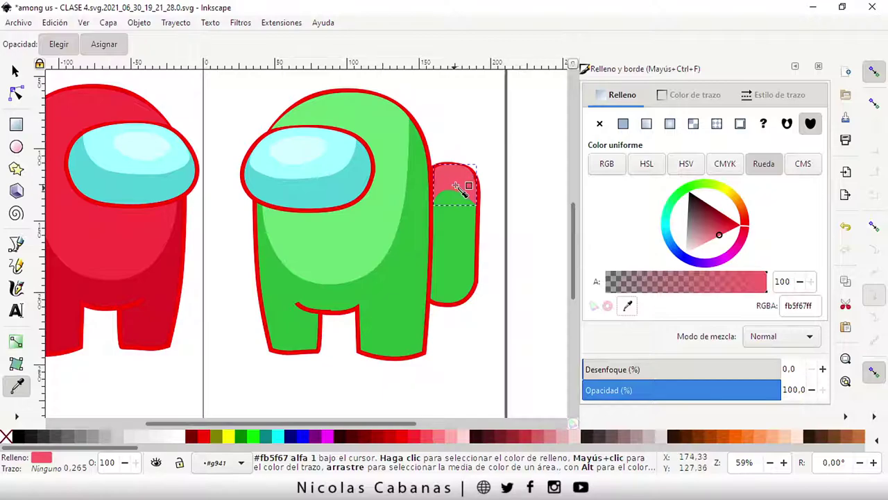
left_click(397, 210)
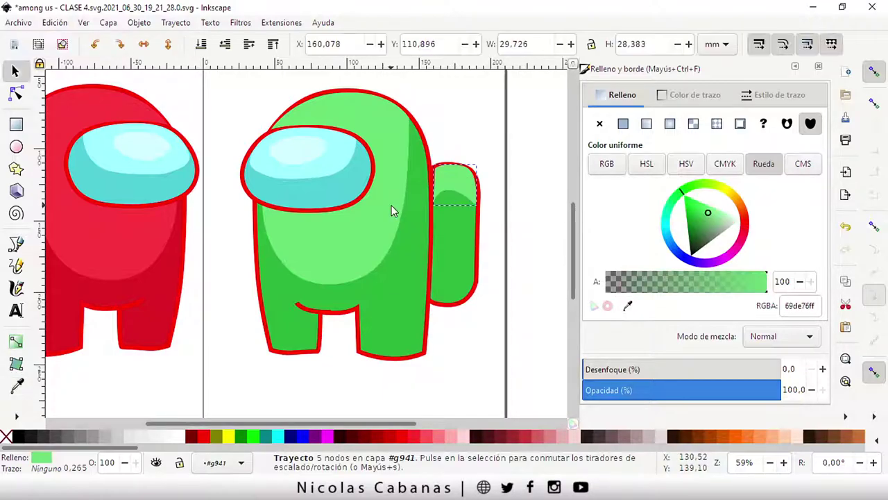
left_click(505, 282)
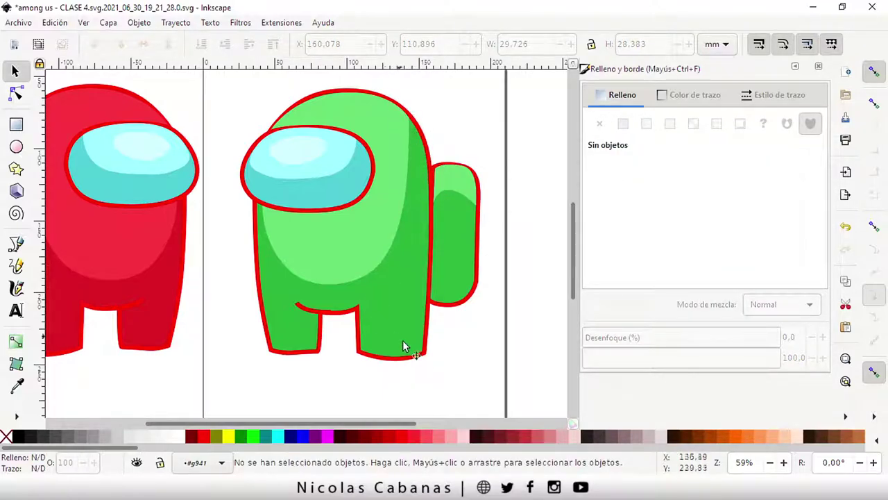
Step: Select the green and red crewmates' bodies in turn, ending on the green body shape
left_click(423, 357)
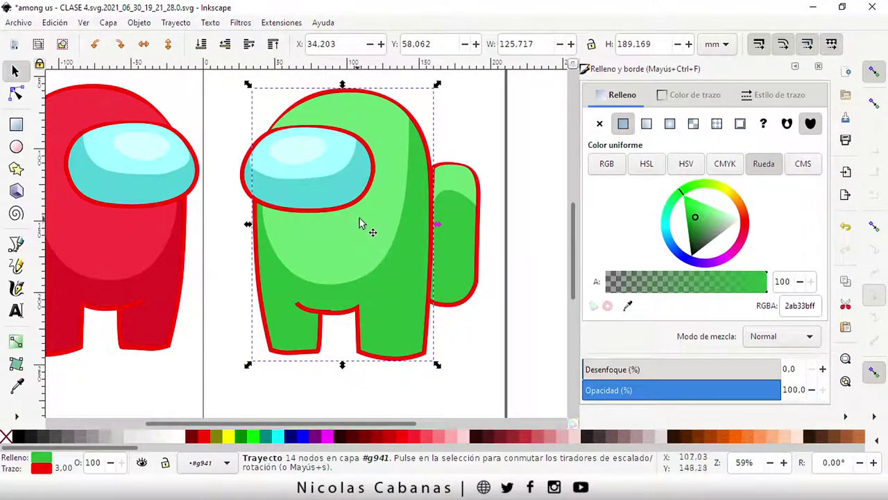
left_click(121, 229)
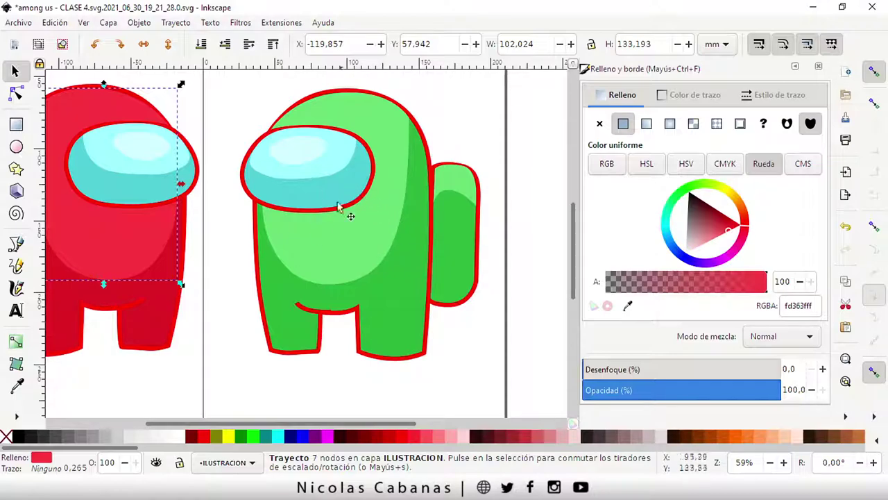
left_click(368, 234)
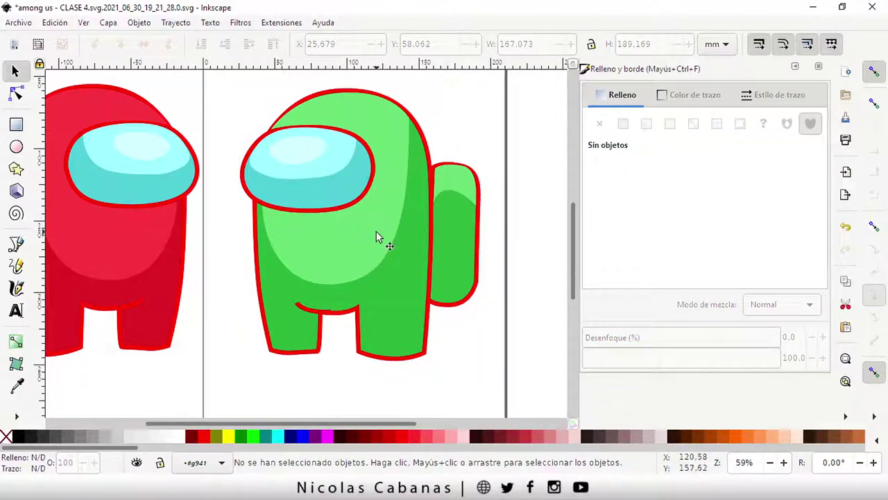
left_click(423, 139)
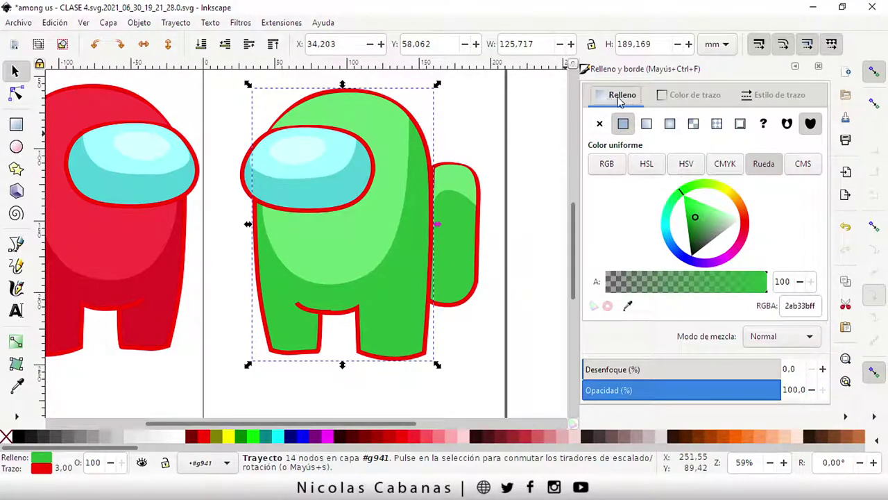
Step: Change the green crewmate's body stroke colour to dark green 005305ff
left_click(687, 96)
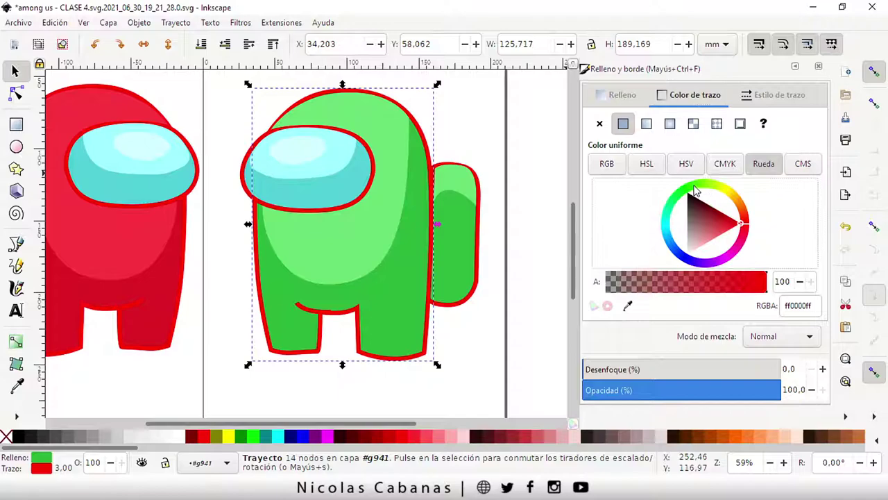
mouse_move(708, 194)
left_mouse_down()
mouse_move(685, 192)
mouse_move(687, 242)
left_mouse_up()
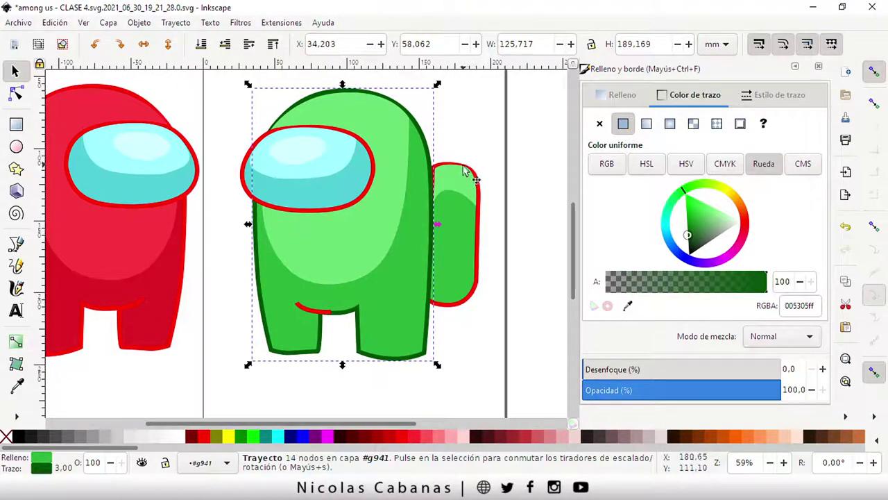
left_click(627, 306)
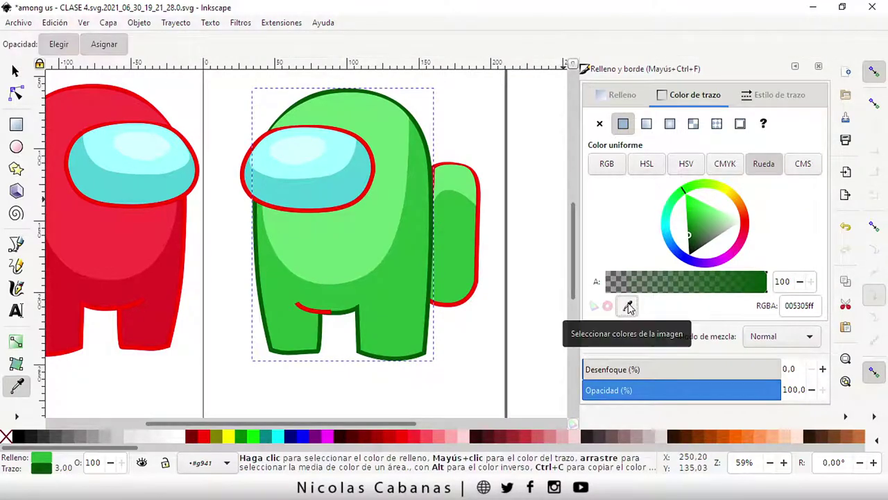
left_click(18, 73)
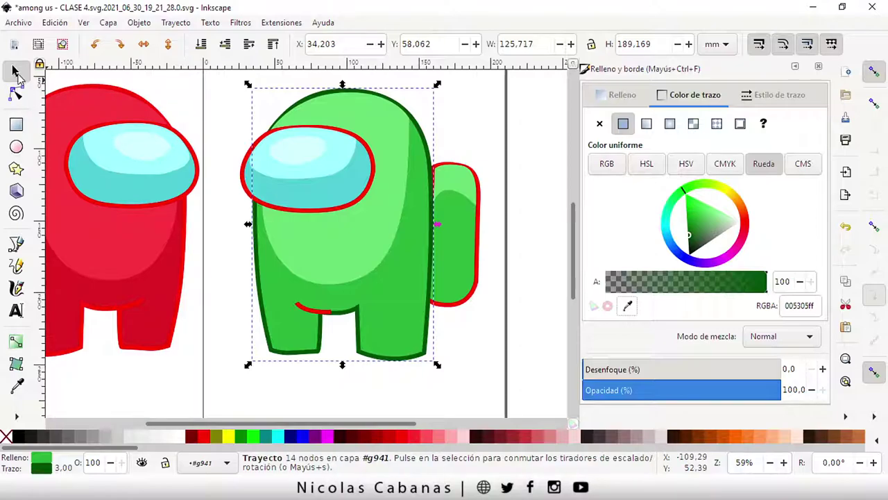
left_click(368, 194)
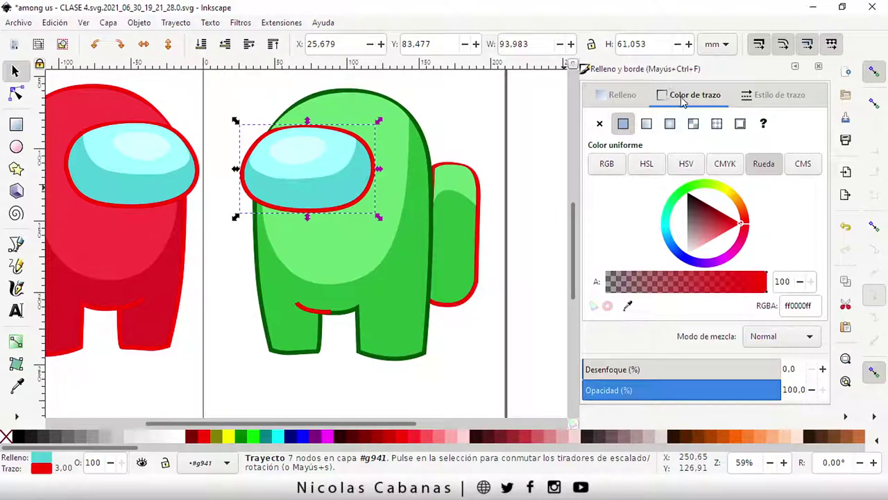
Step: Eyedrop the body outline's dark green 005305ff onto the visor's stroke
left_click(614, 98)
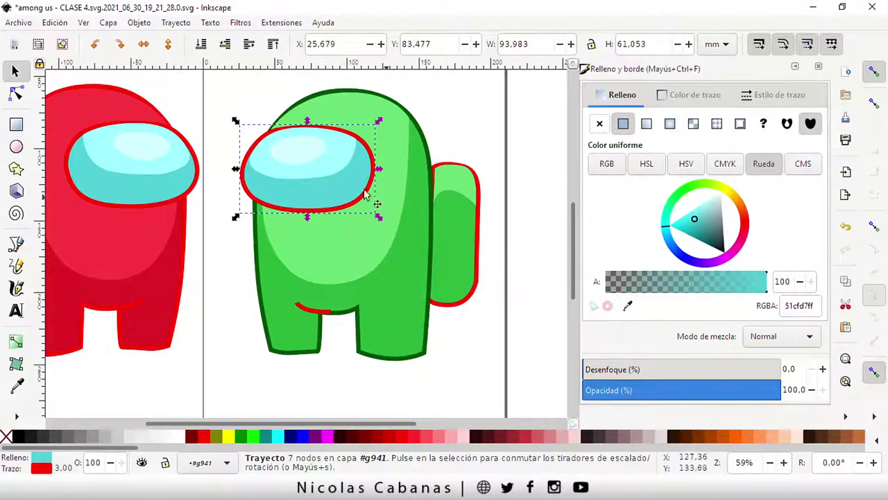
left_click(694, 97)
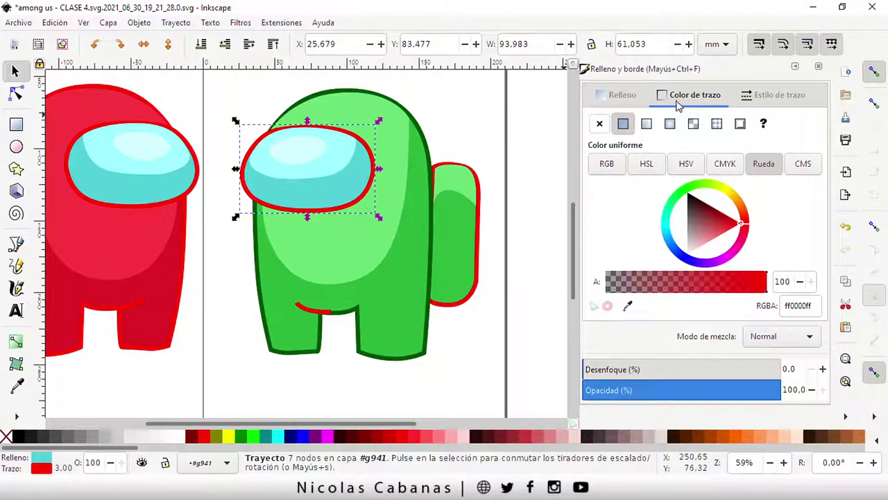
left_click(628, 305)
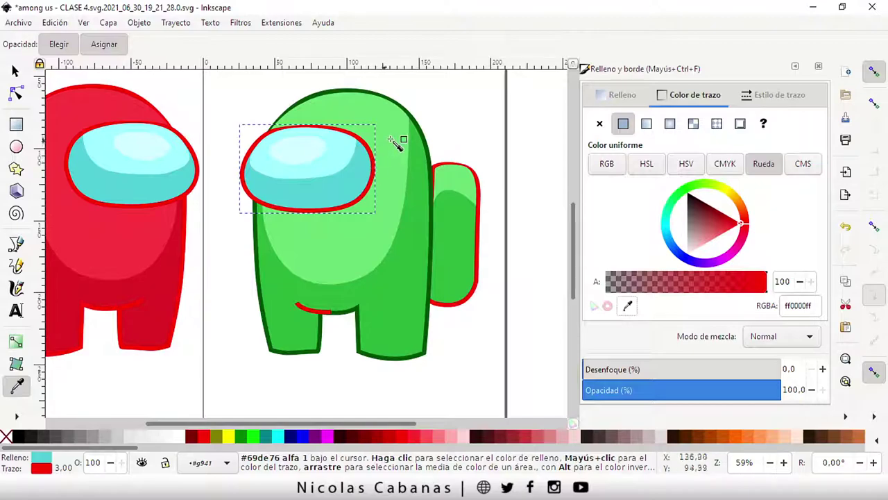
left_click(425, 137, "shift")
key("s")
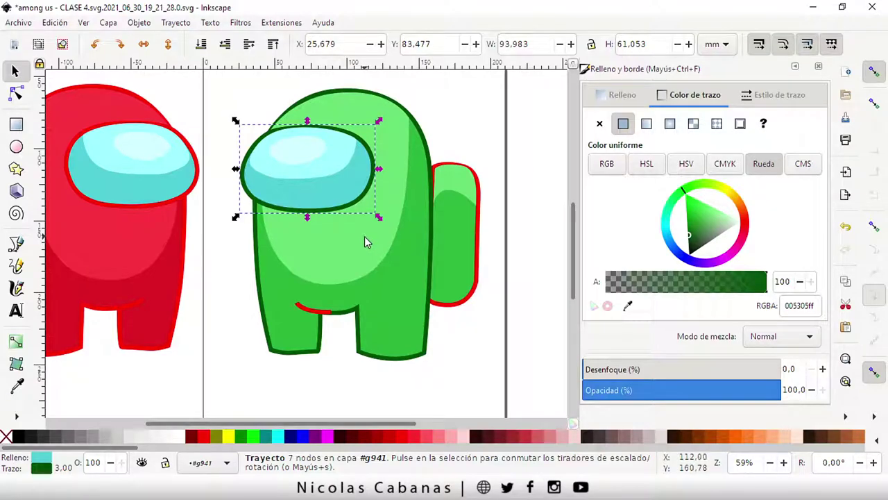
Step: Select the leg curve and try sampling stroke colours with the Fill & Stroke eyedropper
left_click(309, 314)
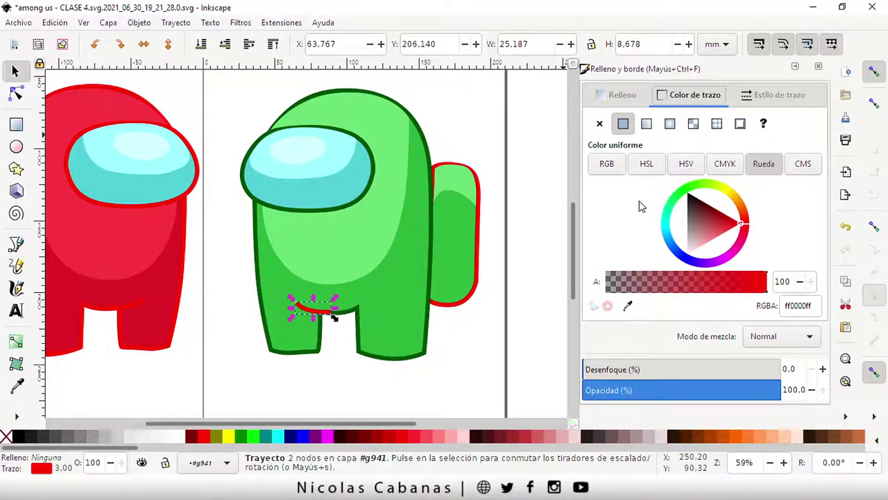
left_click(626, 306)
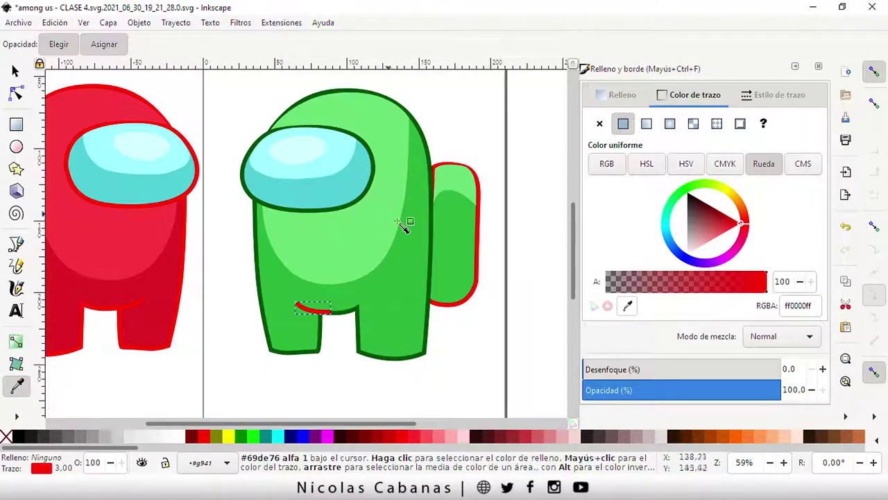
left_click(479, 257, "shift")
key("s")
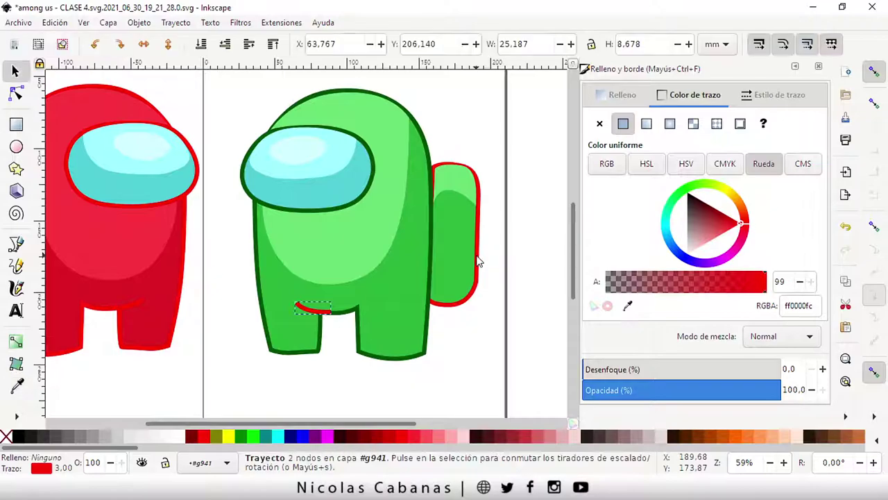
left_click(628, 306)
left_click(367, 199)
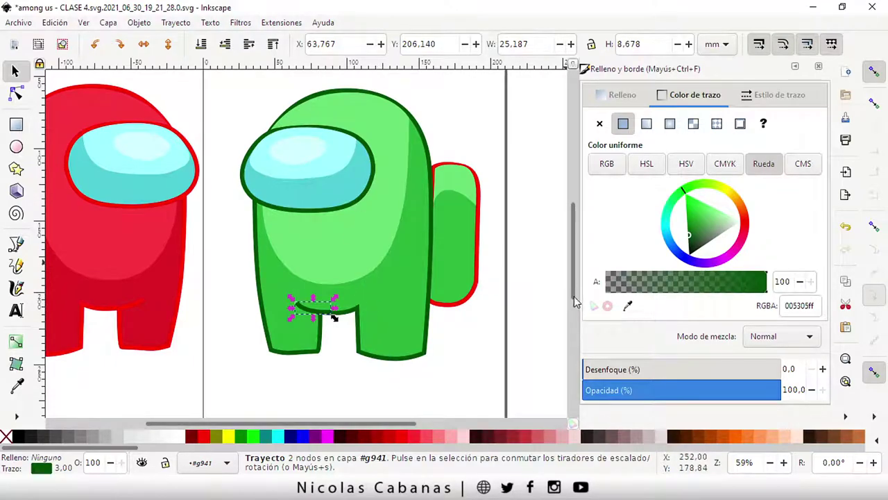
left_click(628, 306)
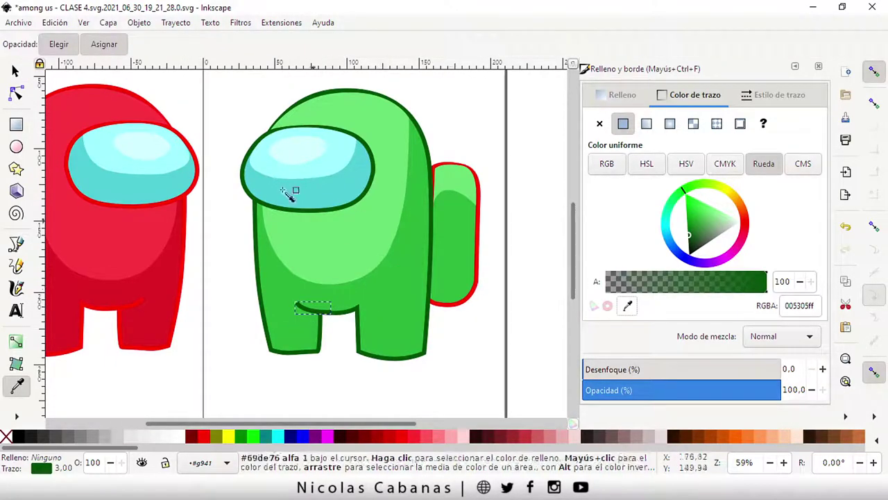
left_click(477, 261)
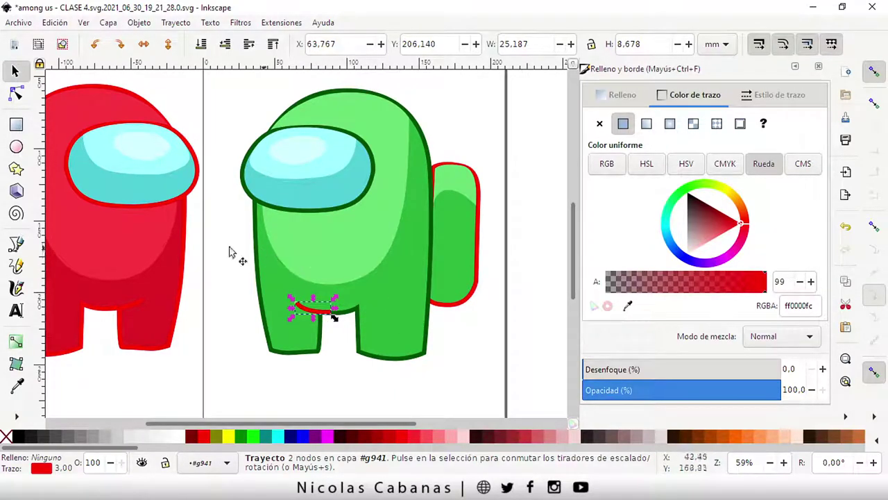
Step: Give the leg curve and the backpack the sampled dark green (005305ff) stroke, then deselect
left_click(627, 305)
left_click(362, 202)
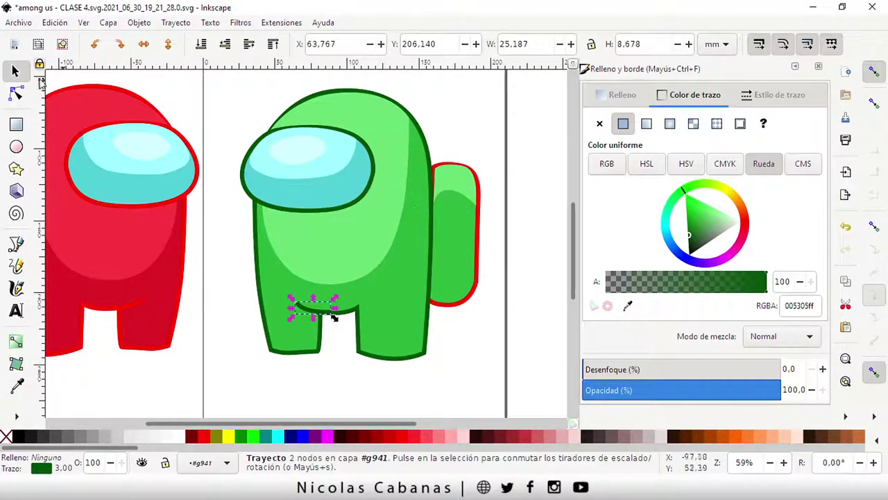
left_click(466, 304)
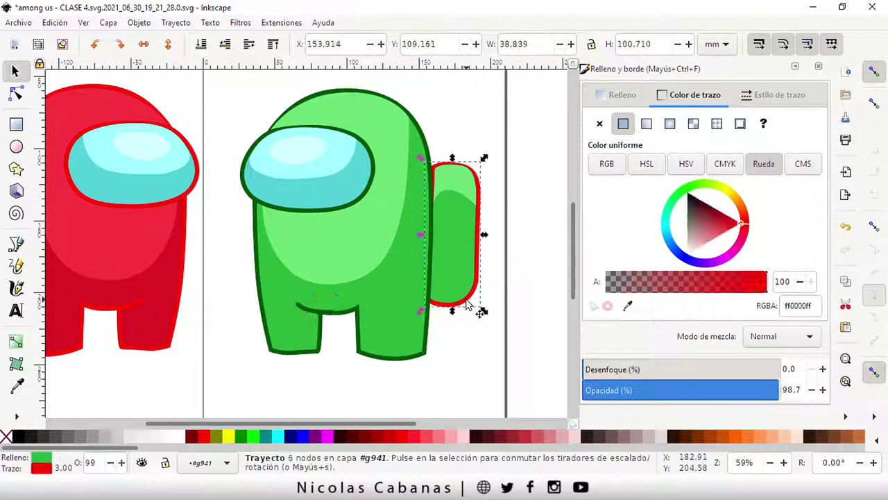
left_click(628, 306)
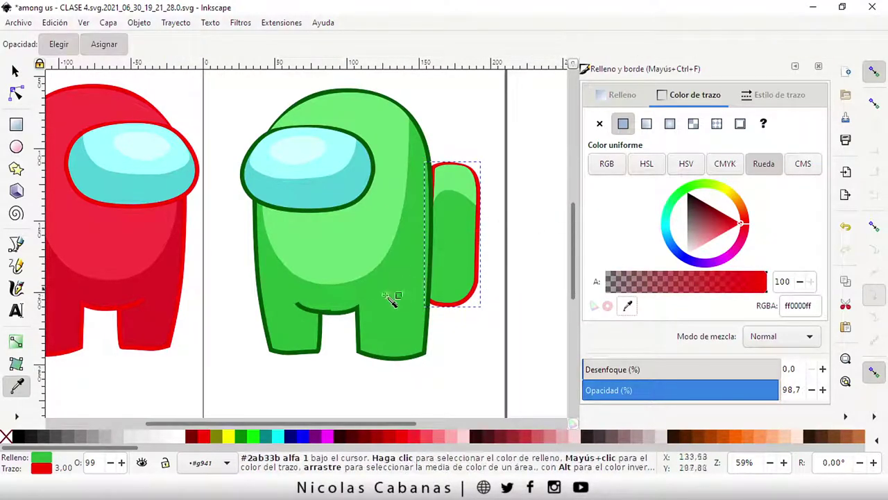
left_click(356, 313)
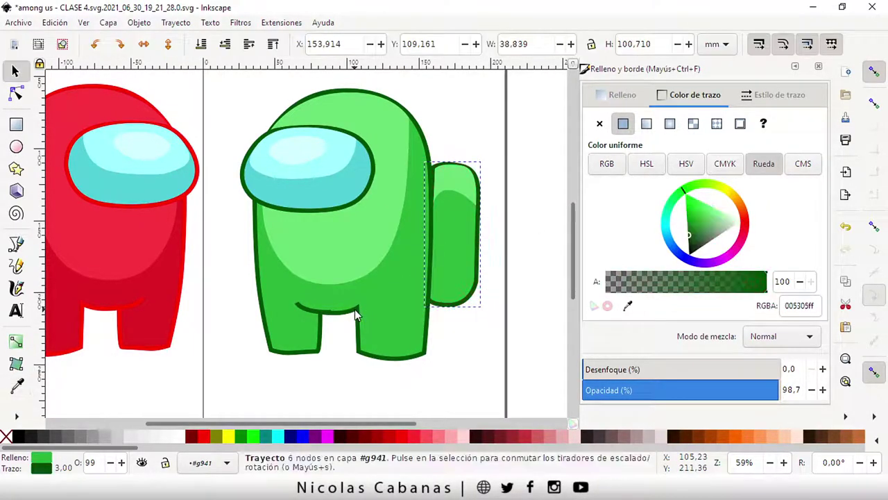
left_click(479, 355)
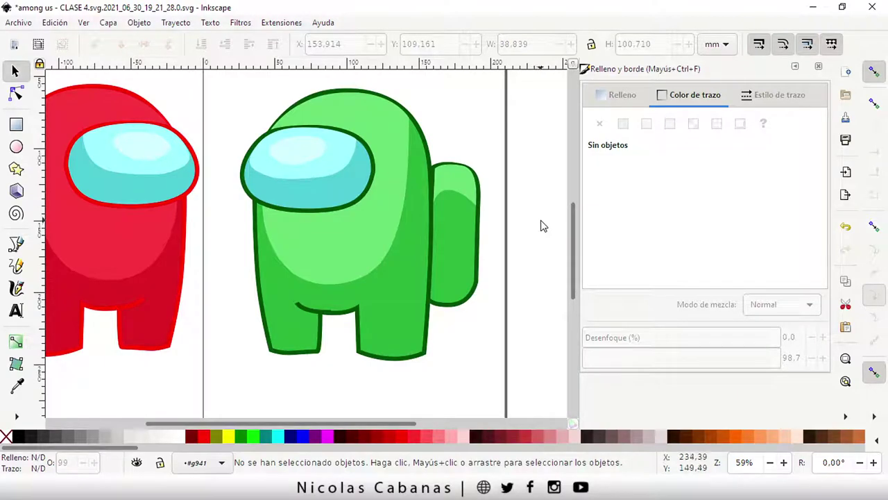
Step: Nudge the green crewmate group about 2.7 mm right, then zoom back into its legs
left_click(375, 254)
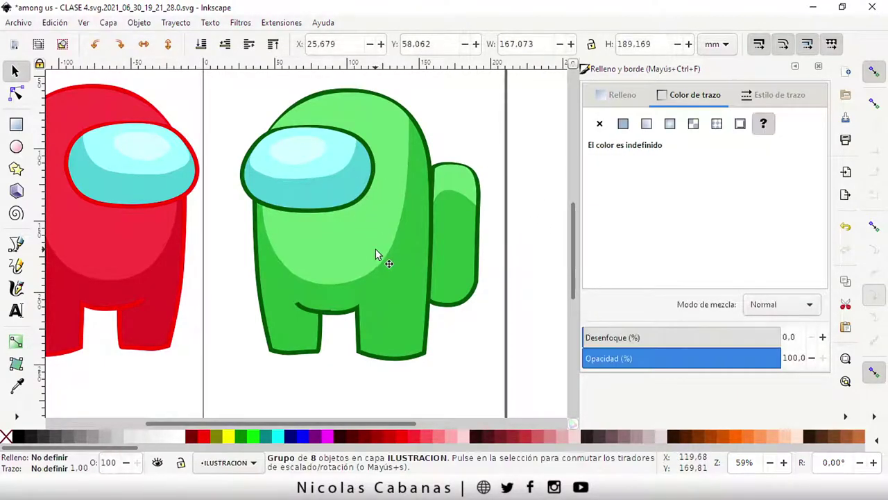
left_click_drag(362, 250, 363, 260)
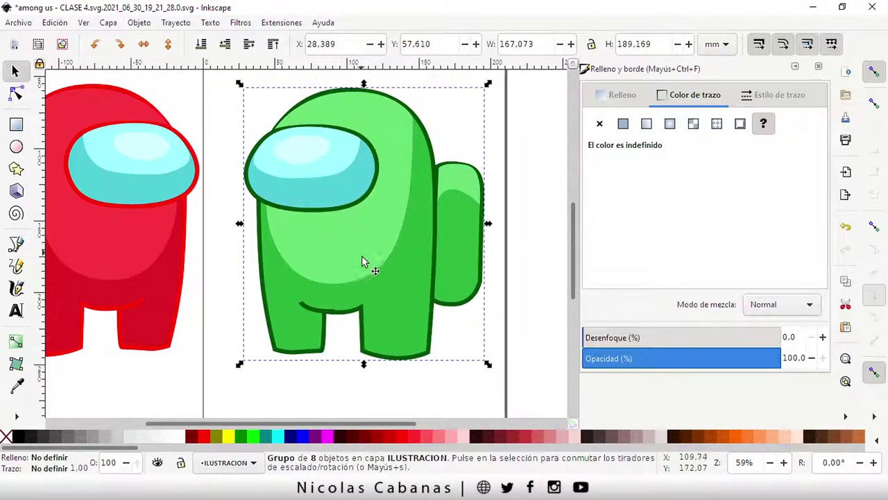
scroll(284, 264, "down", 1, "ctrl")
left_click_drag(215, 354, 301, 359)
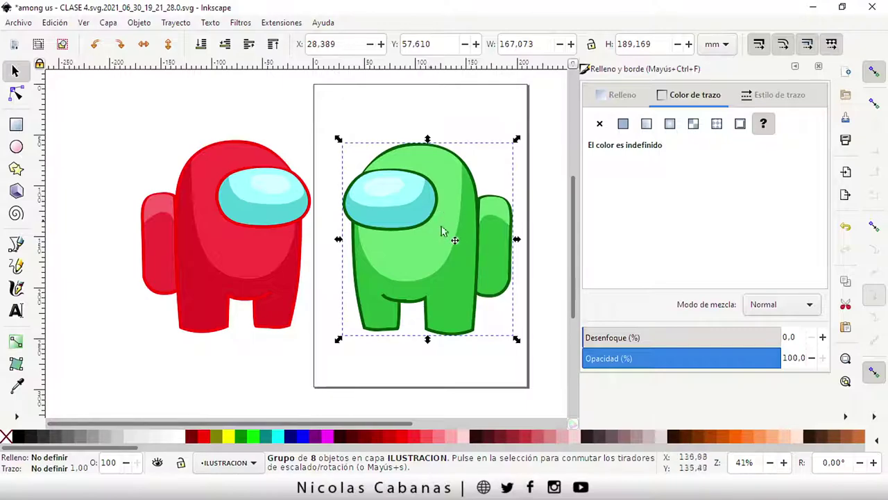
left_click(414, 356)
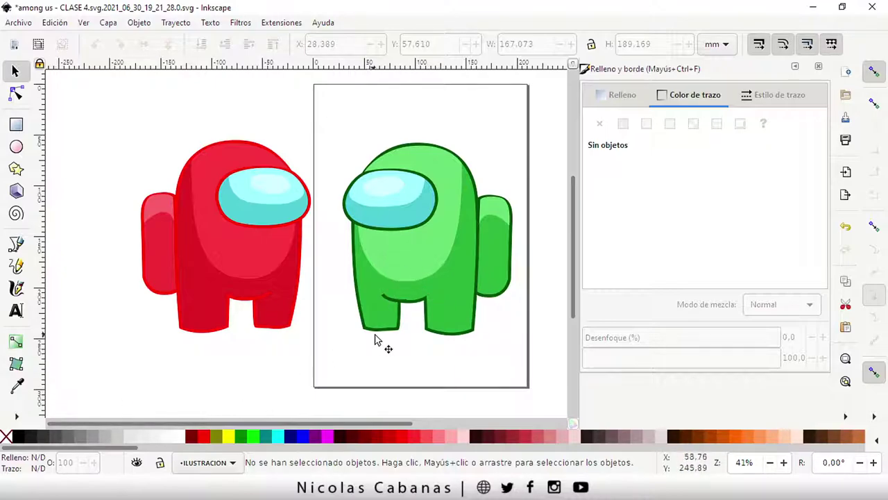
scroll(407, 317, "up", 1)
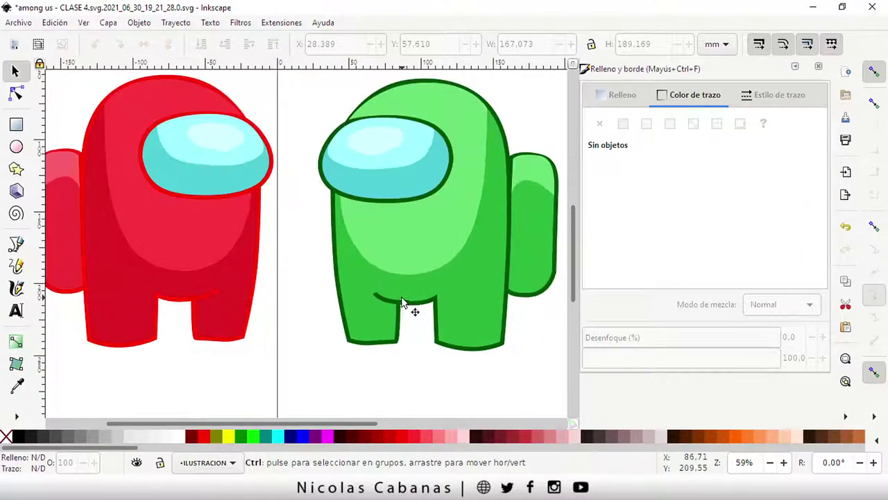
scroll(412, 311, "up", 2)
scroll(458, 305, "up", 1)
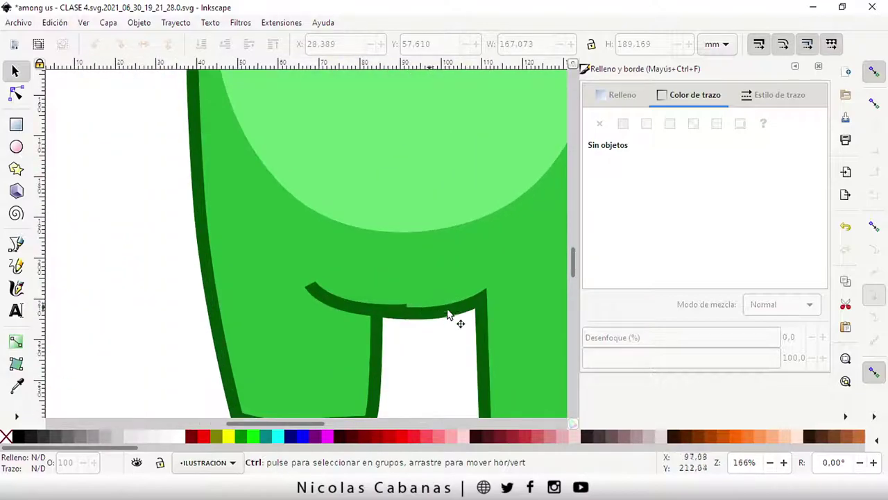
scroll(447, 314, "up", 1)
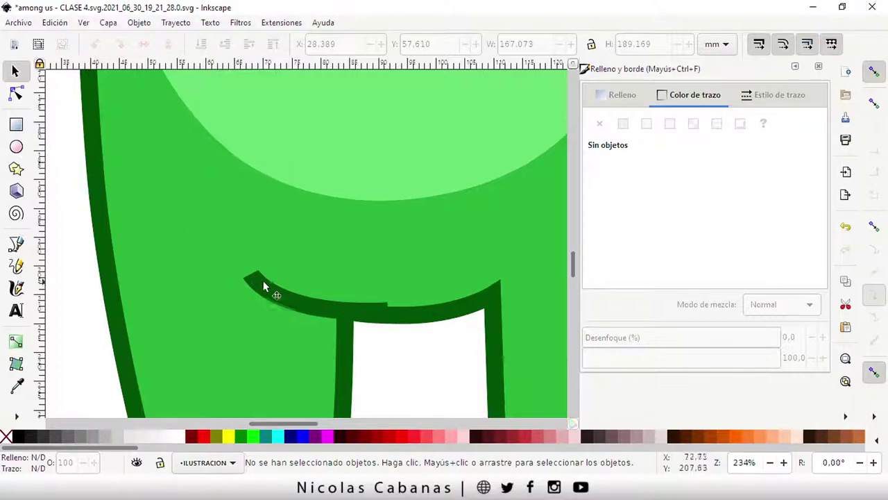
Step: Inside the green crewmate group, set the dark green leg curve's stroke Cap to Round
left_click(294, 234)
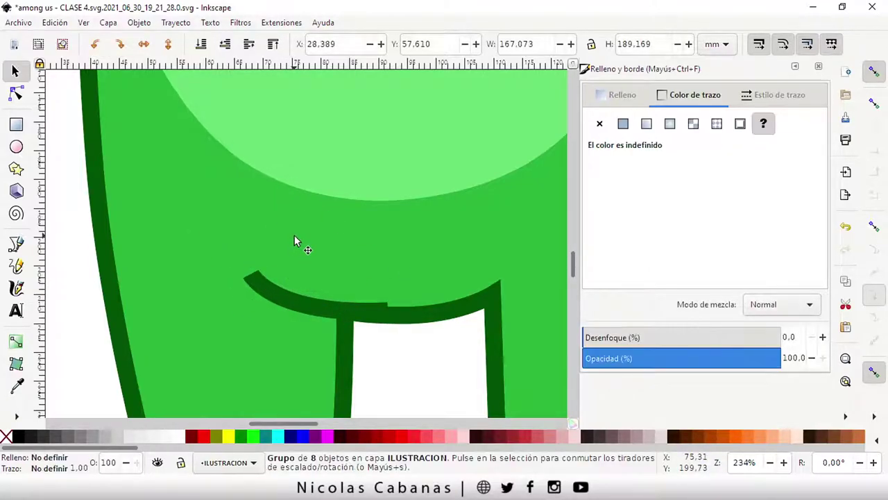
double_click(267, 290)
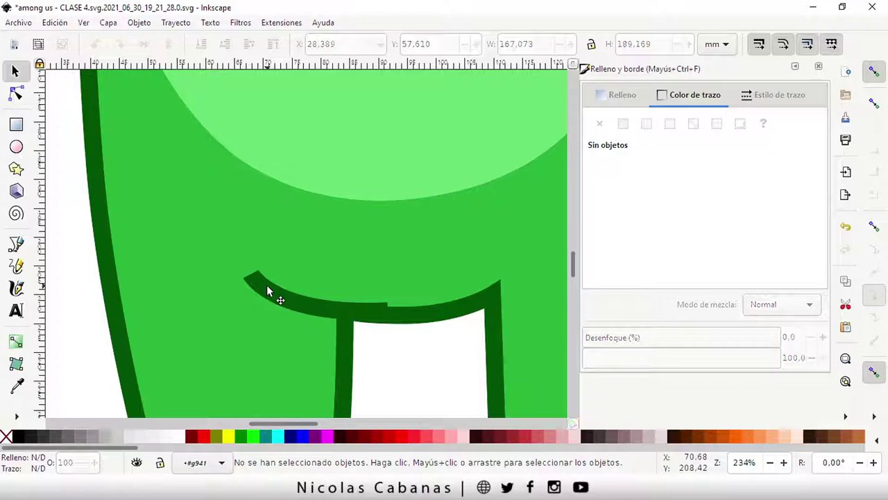
left_click(264, 291)
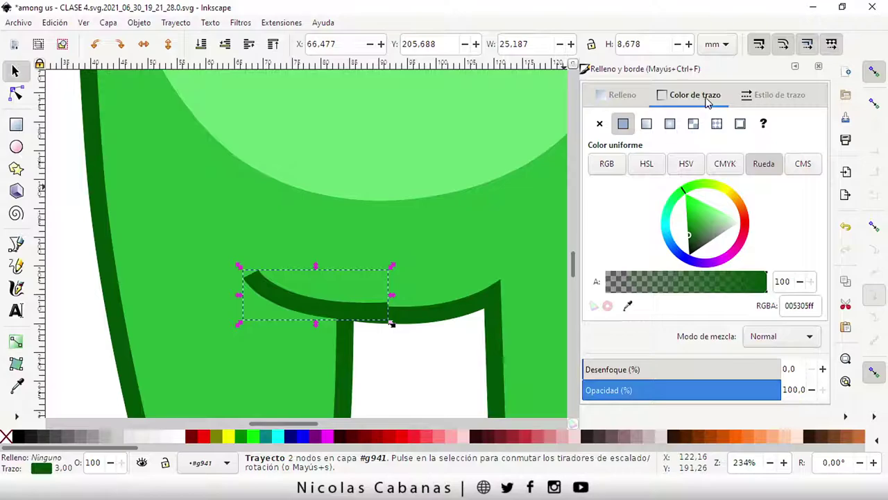
left_click(777, 97)
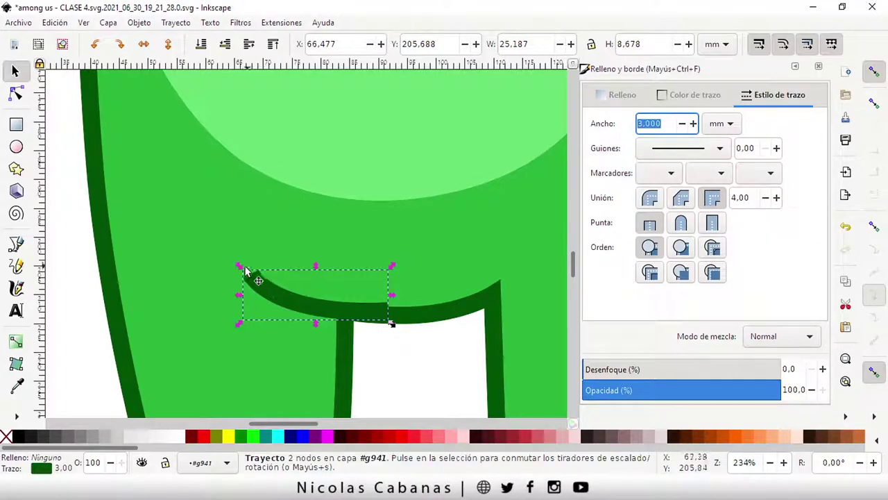
scroll(263, 273, "up", 1, "ctrl")
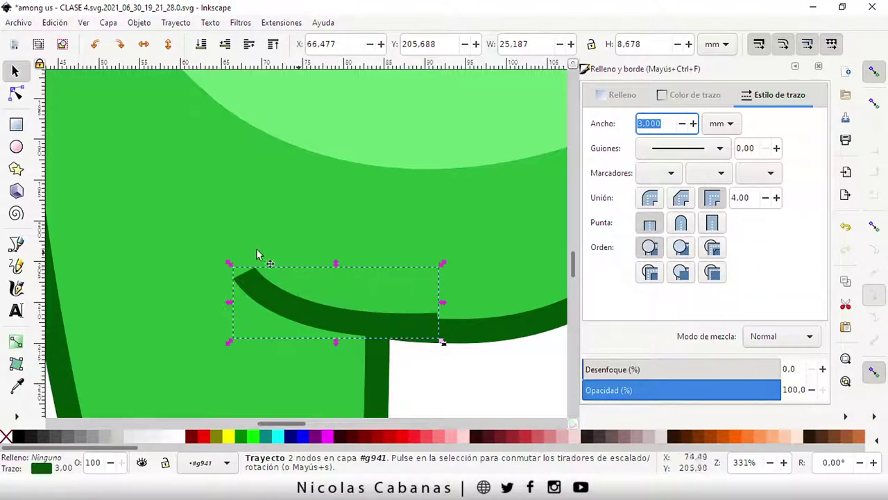
left_click(681, 225)
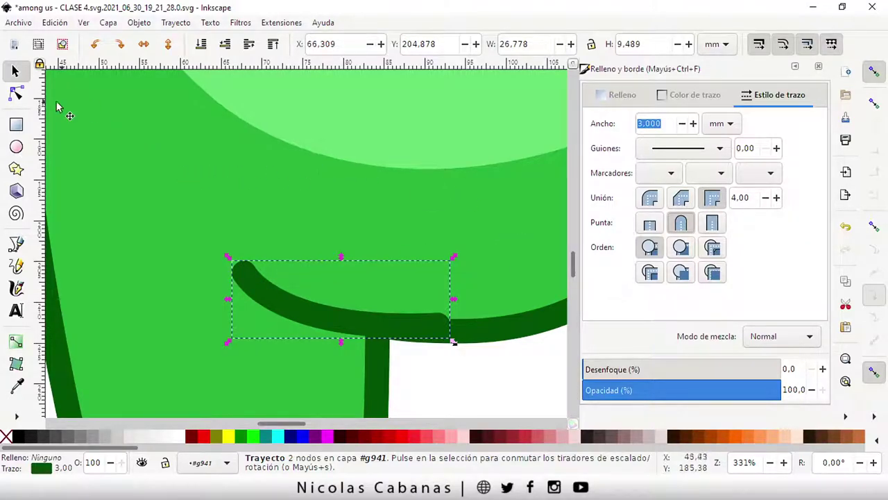
Step: Reshape the leg curve's right end node and handle so it meets the inner leg outline
left_click(16, 95)
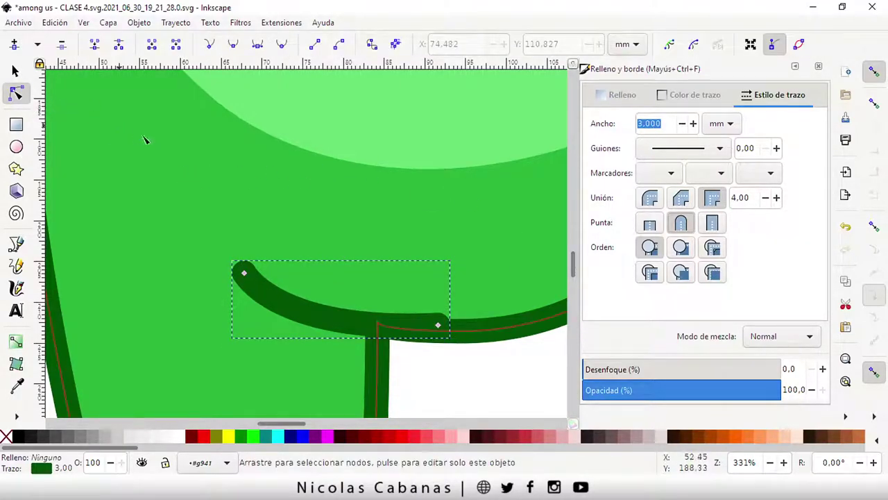
left_click_drag(439, 328, 434, 331)
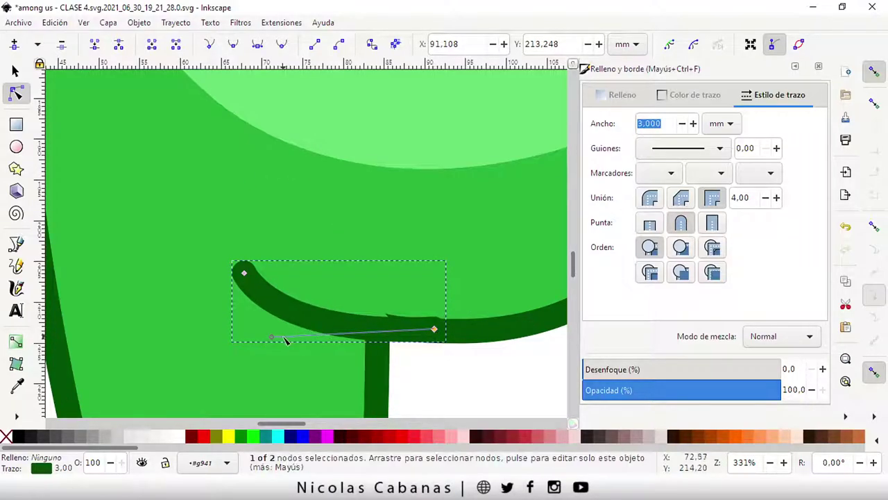
left_click_drag(271, 338, 290, 328)
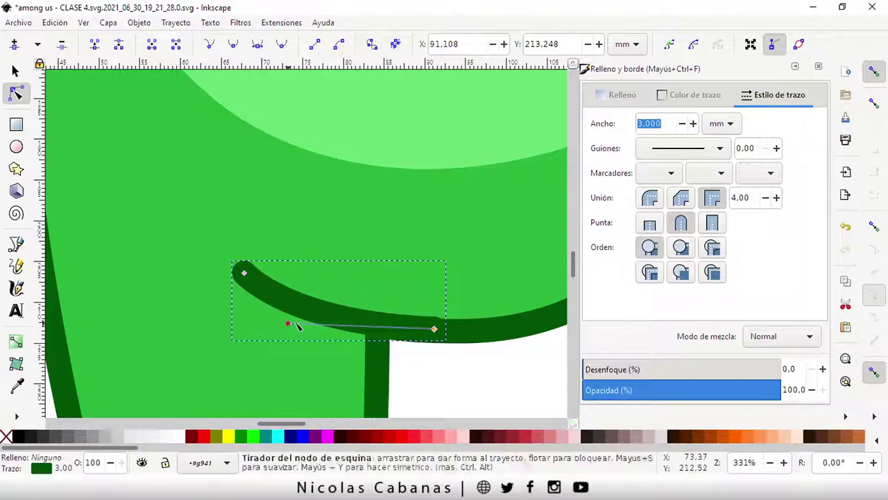
left_click_drag(290, 329, 291, 318)
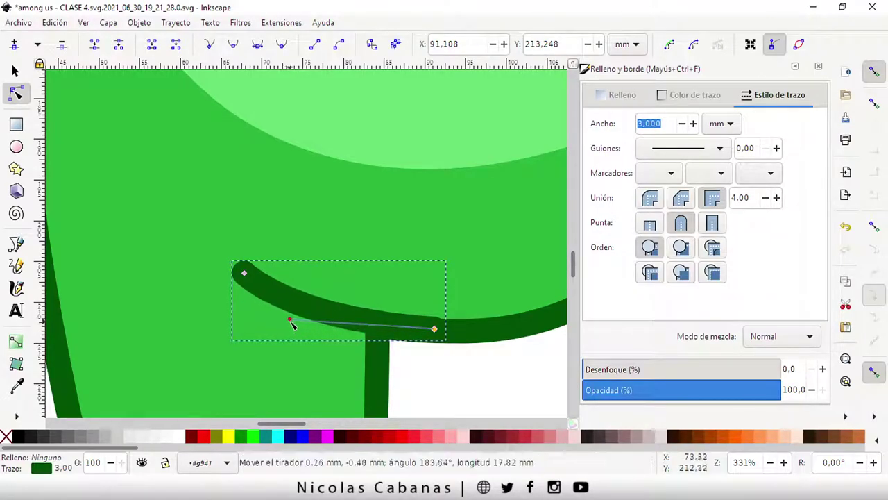
left_click_drag(434, 331, 432, 334)
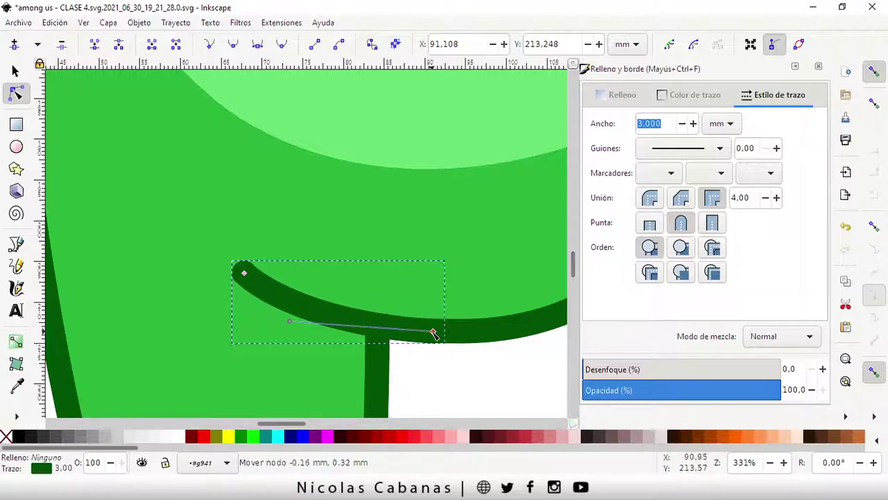
left_click_drag(432, 334, 435, 331)
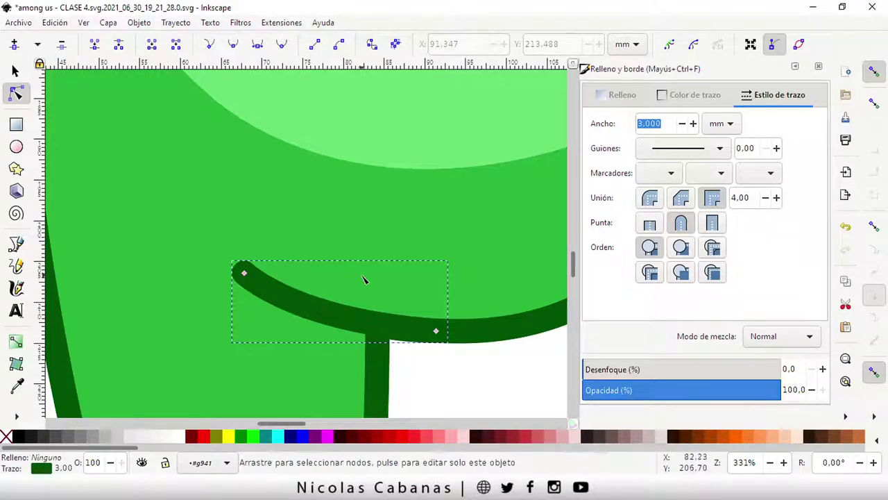
scroll(365, 281, "down", 2)
scroll(365, 281, "down", 1)
Step: Select the green body outline path and inspect its left-leg bottom nodes
left_click(14, 70)
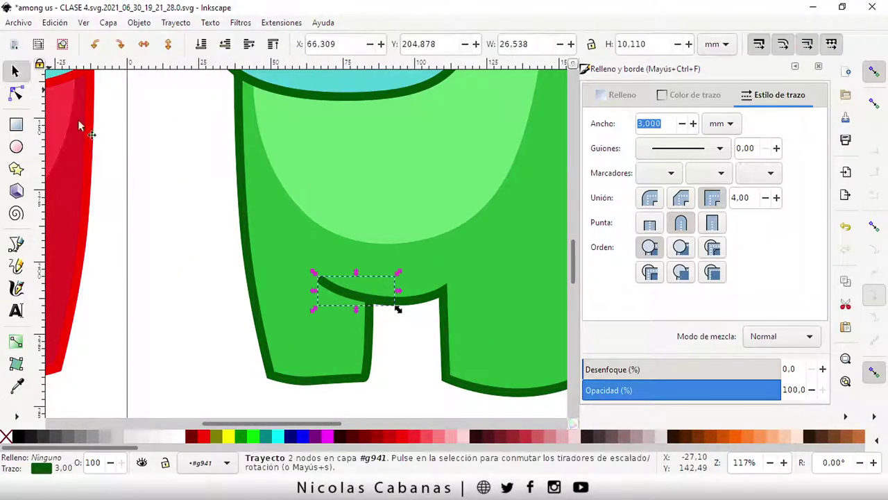
left_click(170, 220)
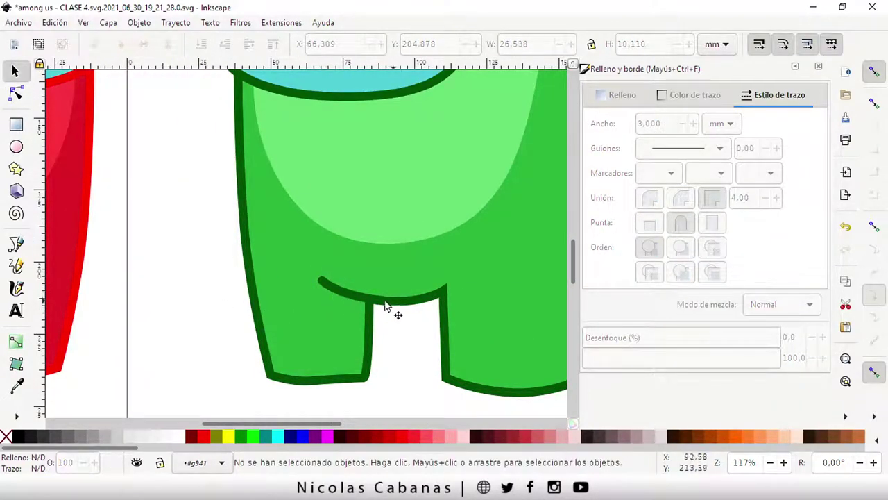
left_click(369, 354)
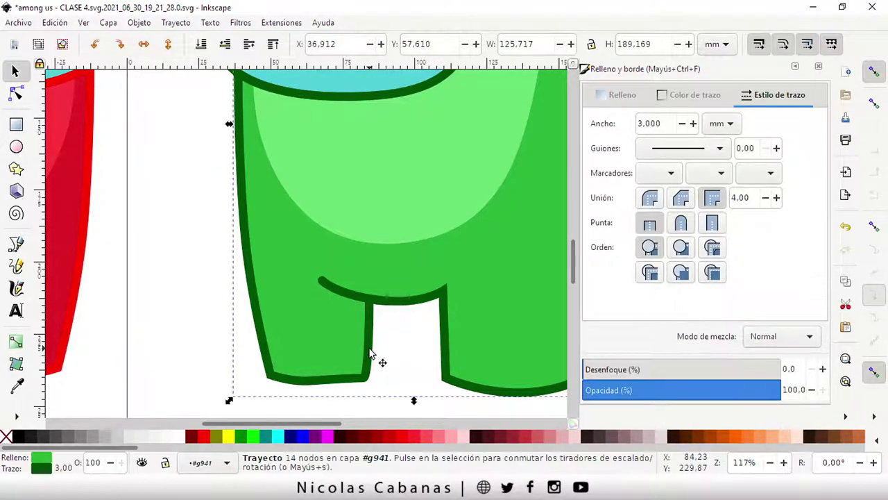
double_click(328, 382)
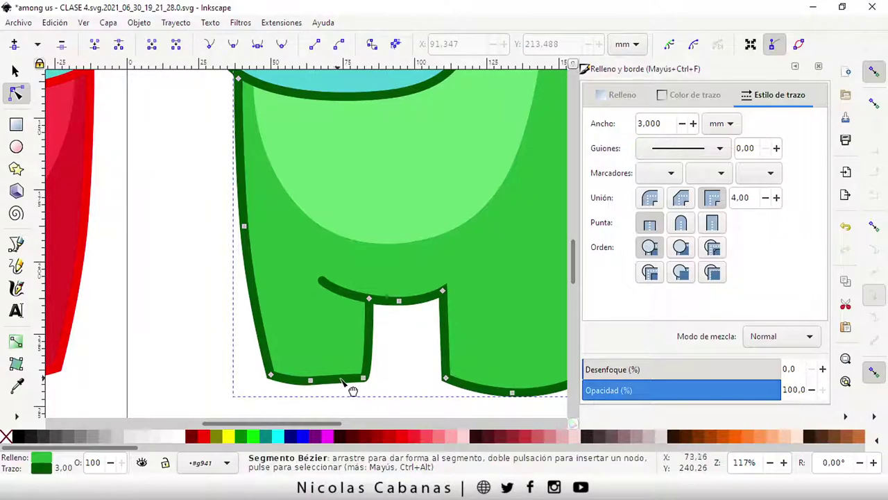
left_click(343, 381)
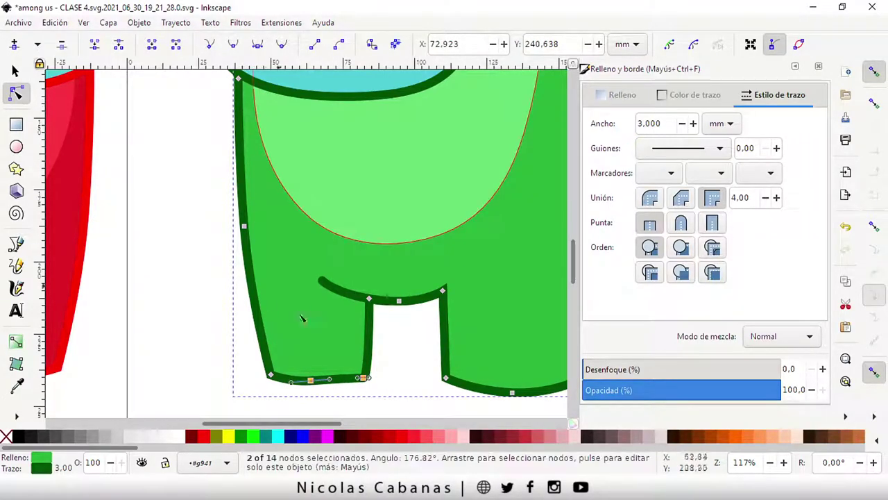
Step: Reselect the 3 mm dark green body path in node editing and zoom to inspect the legs
left_click(15, 72)
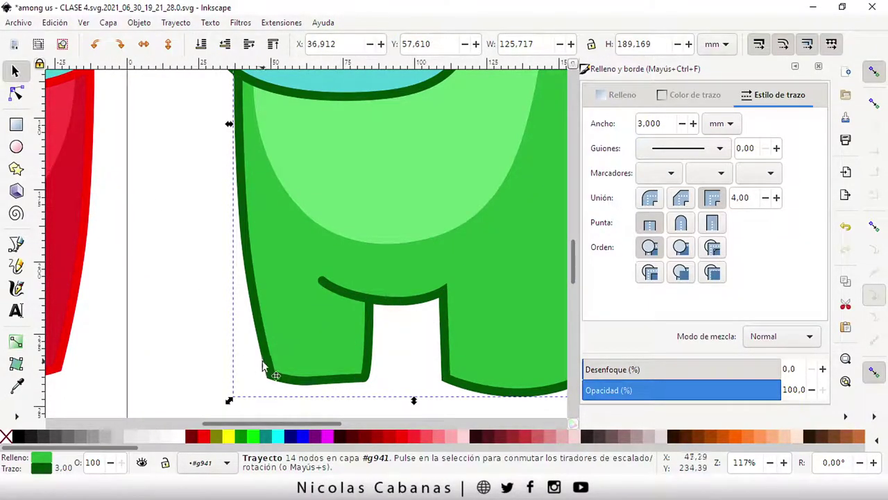
left_click(197, 333)
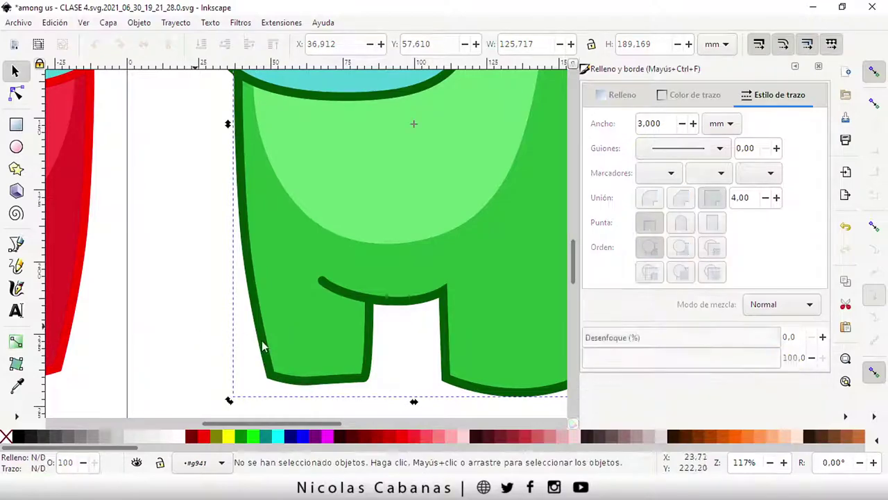
left_click(263, 352)
key("n")
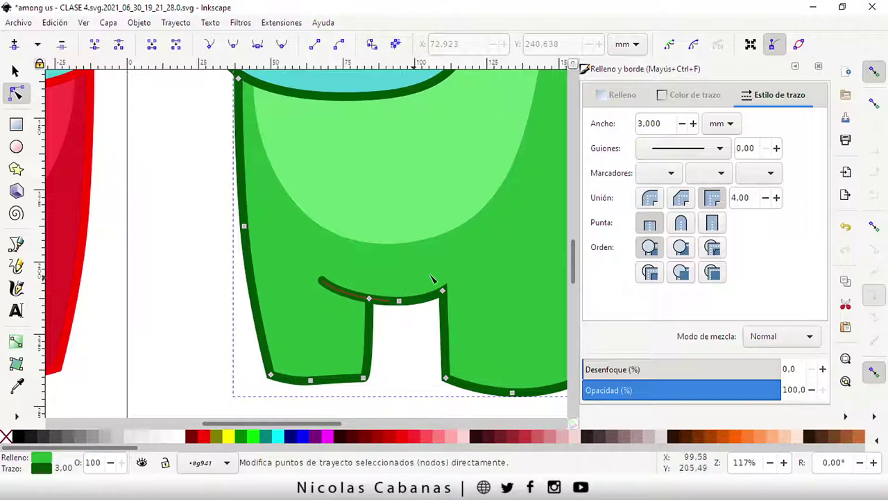
scroll(481, 269, "down", 1, "ctrl")
scroll(490, 258, "down", 1, "ctrl")
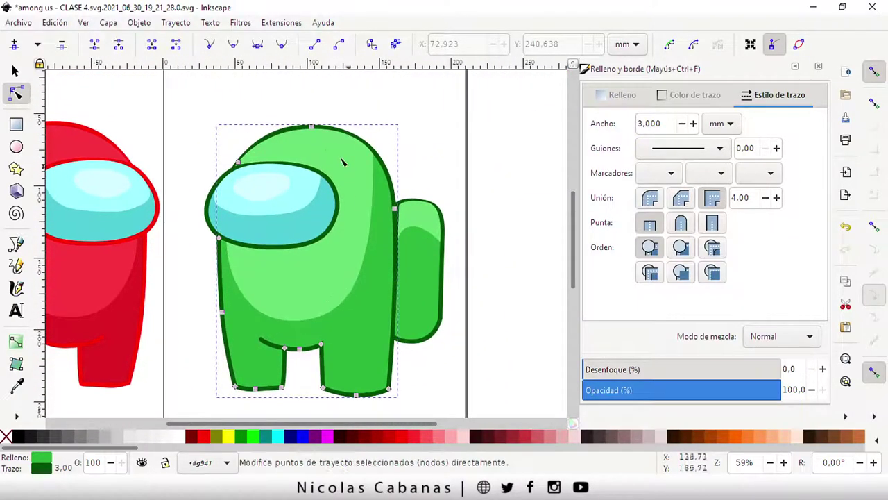
scroll(314, 400, "up", 2, "ctrl")
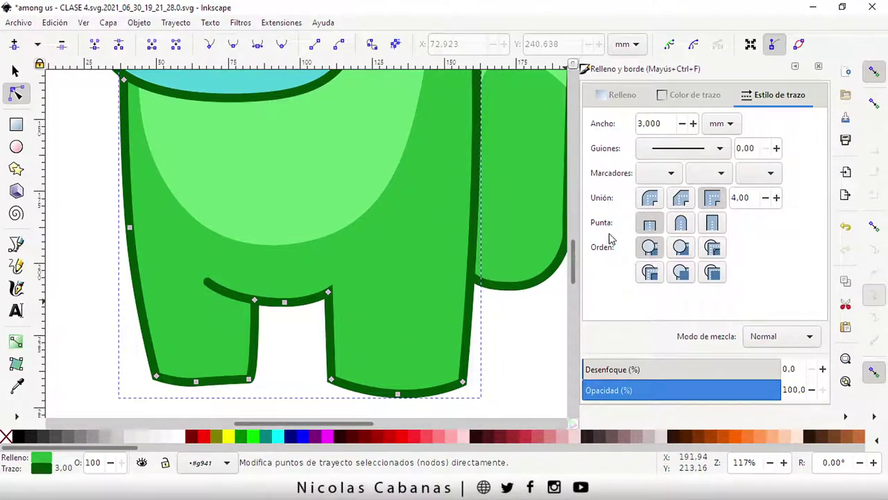
Step: Try Round cap and Round join on the body outline, reverting to Butt cap and Miter join
left_click(680, 223)
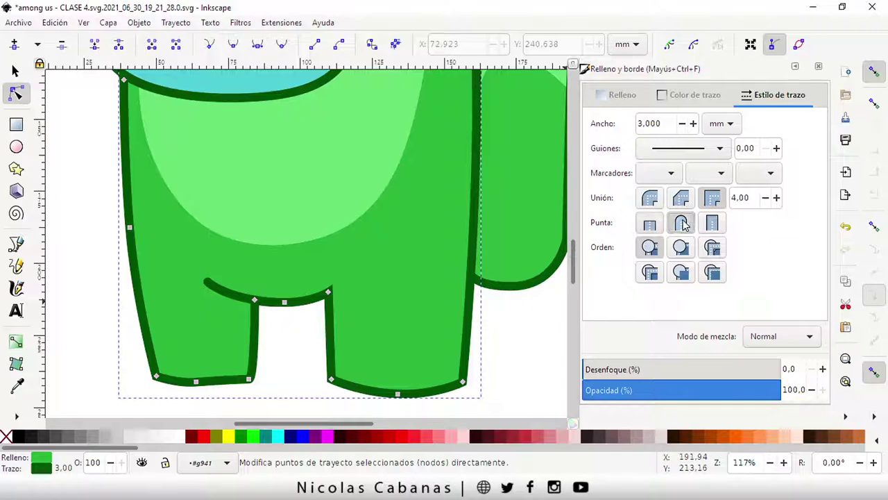
left_click(650, 199)
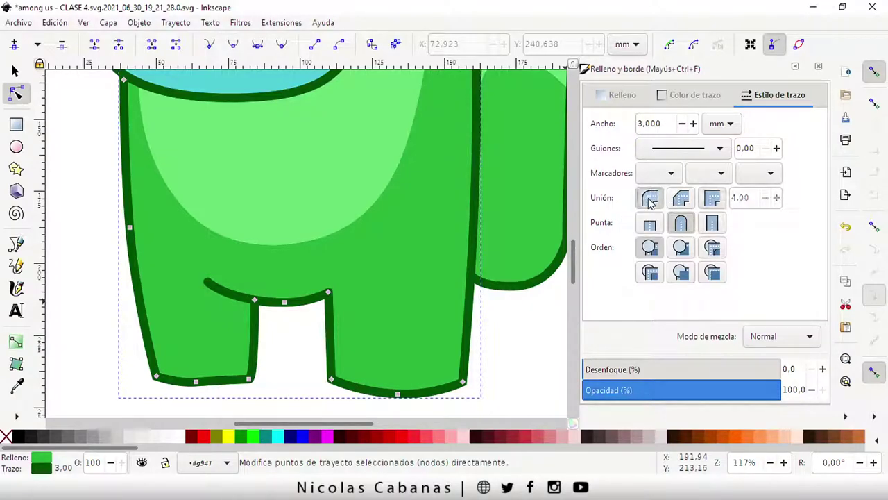
left_click(711, 199)
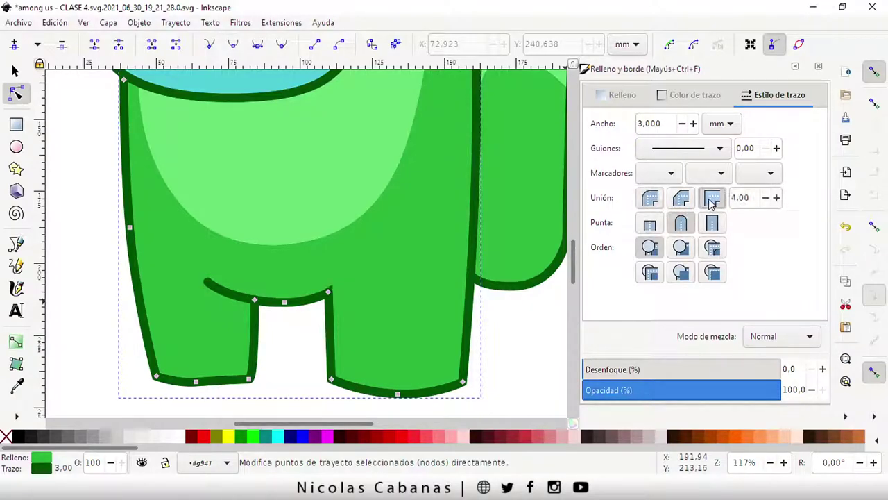
left_click(649, 225)
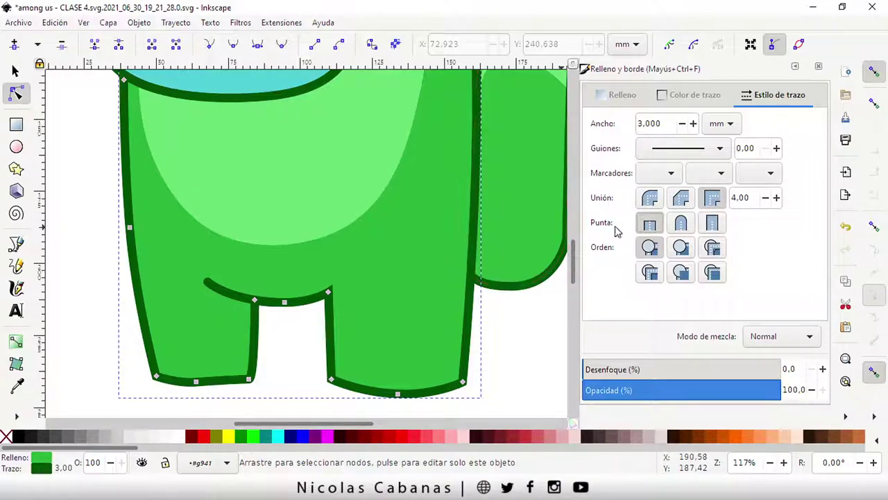
scroll(347, 272, "up", 1, "ctrl")
scroll(327, 308, "up", 1, "ctrl")
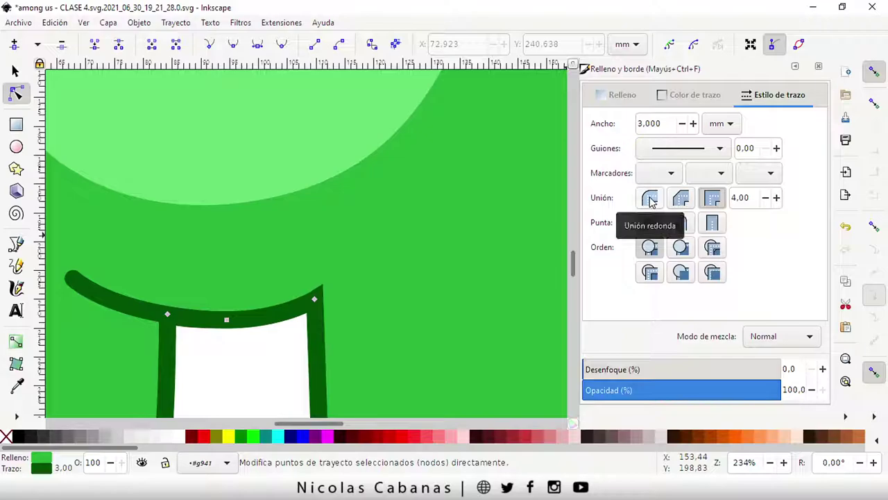
left_click(650, 199)
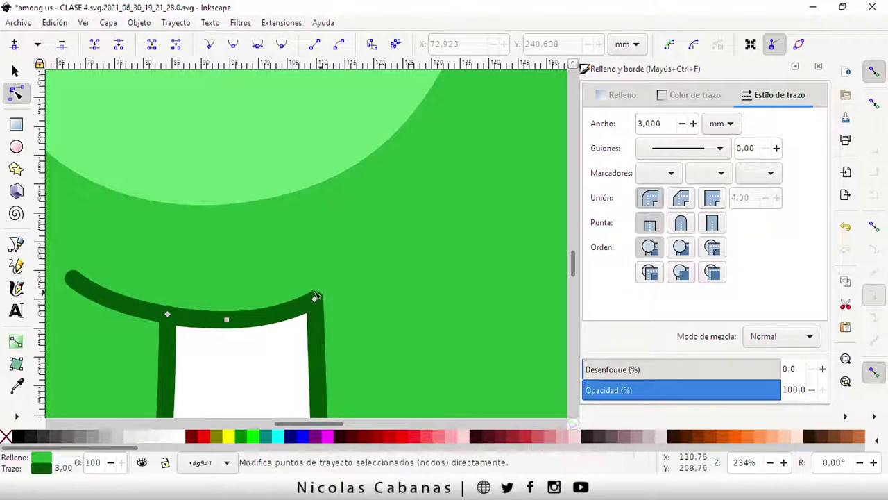
scroll(374, 292, "down", 2, "ctrl")
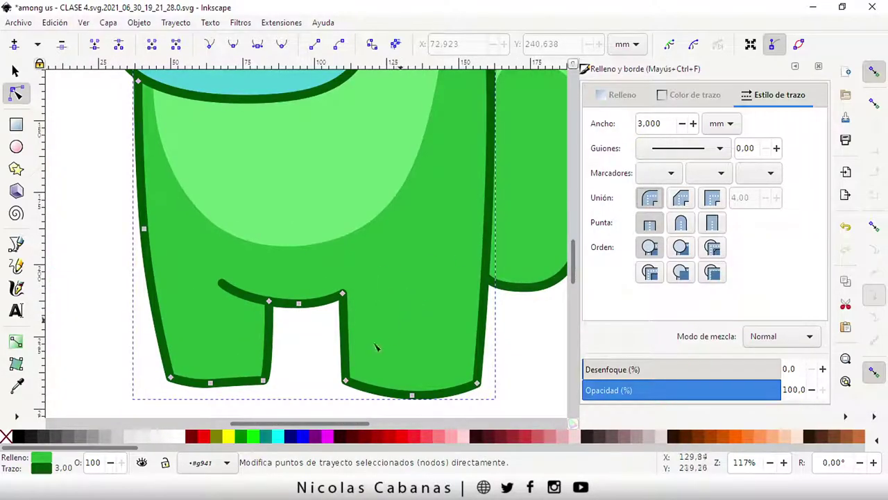
left_click(715, 199)
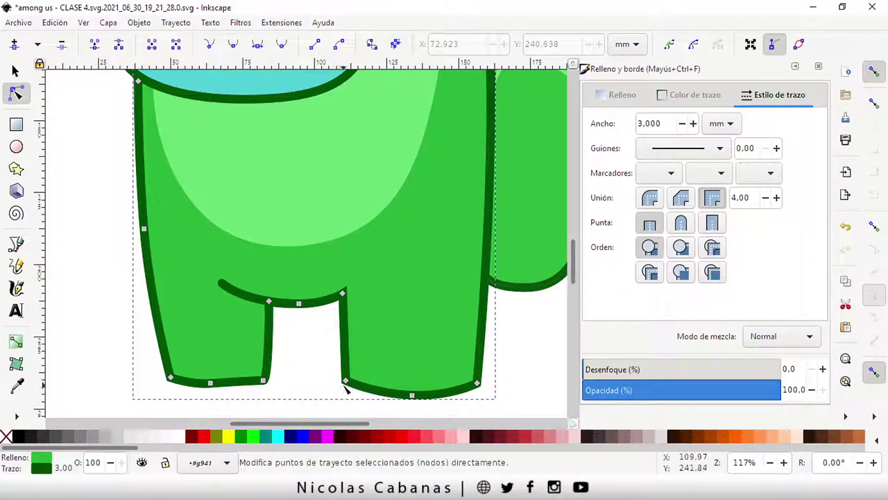
scroll(340, 397, "up", 1)
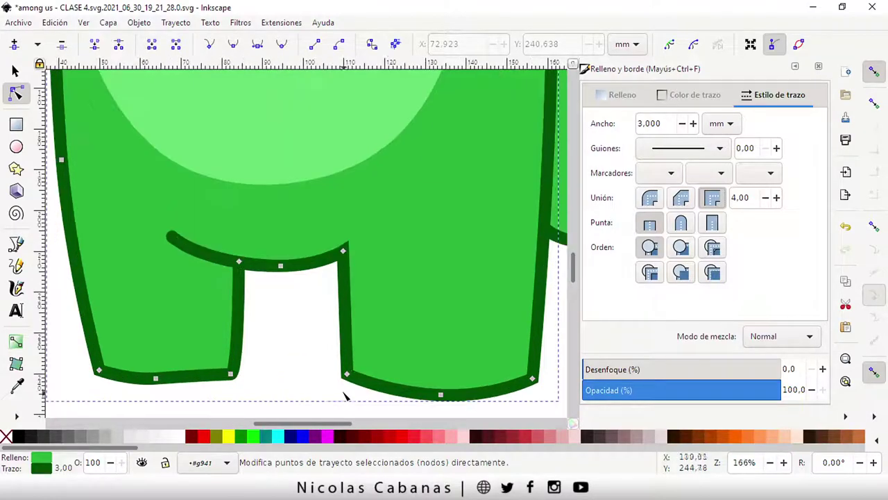
scroll(340, 396, "up", 2)
scroll(357, 344, "up", 2)
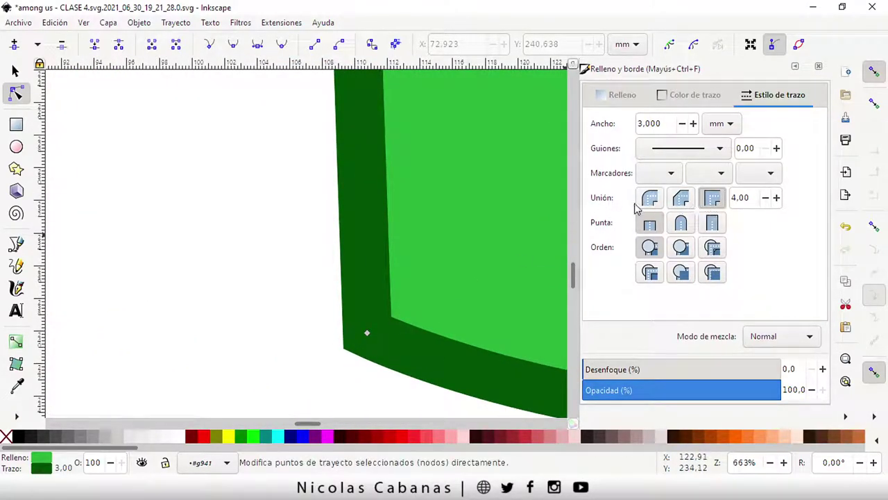
Step: Compare Miter, Round and Bevel joins at the leg, settling on Round join
left_click(714, 200)
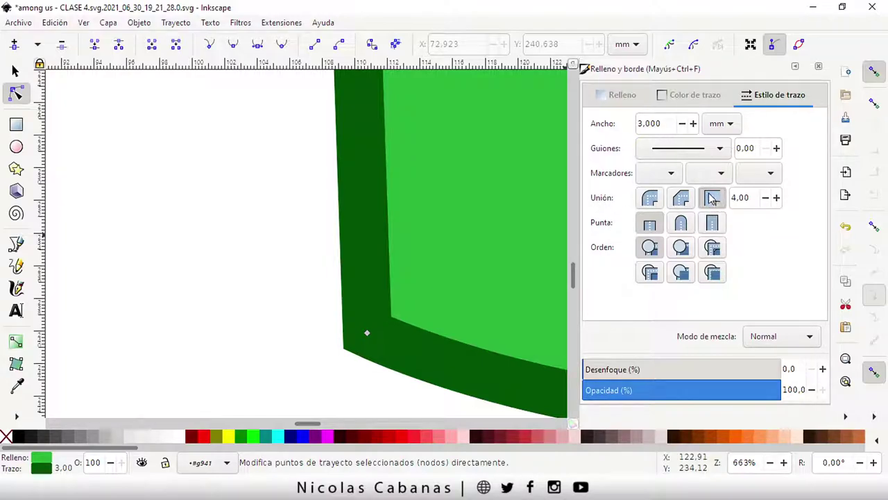
left_click(645, 200)
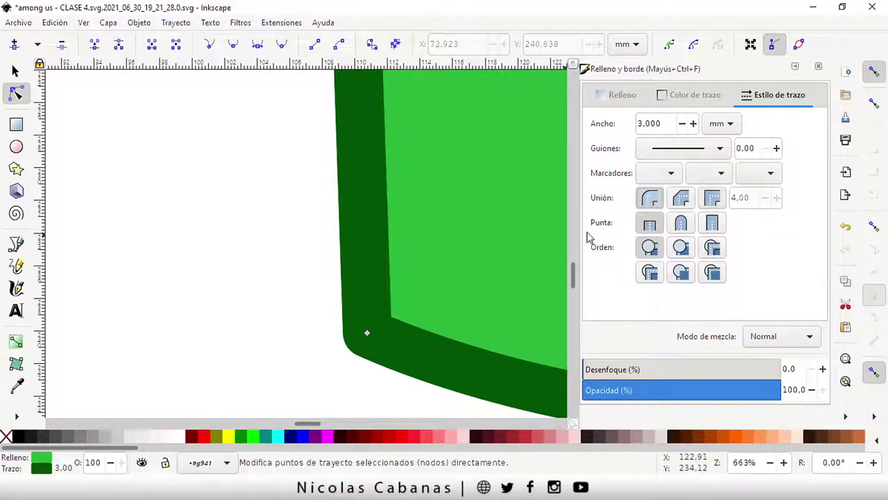
left_click(682, 202)
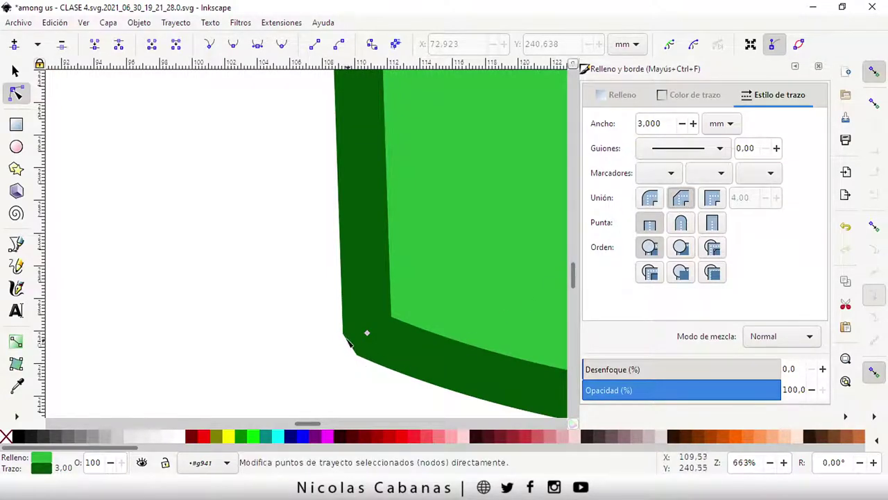
left_click(715, 201)
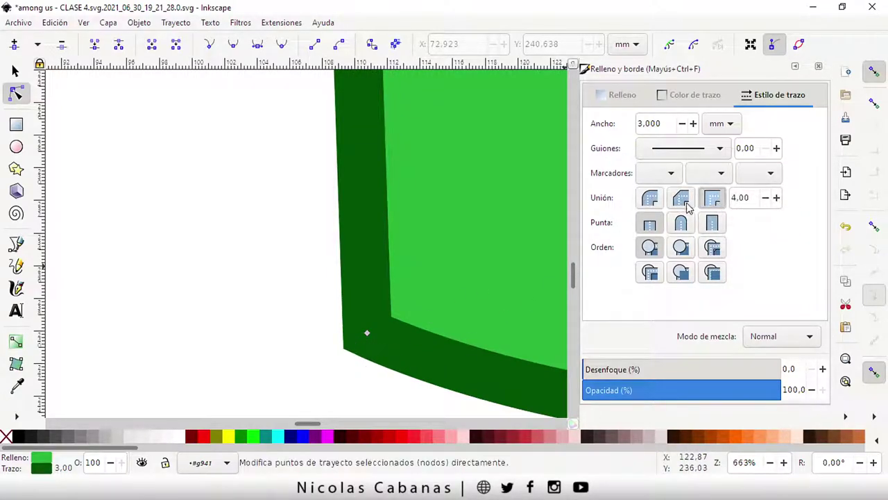
left_click(651, 201)
left_click(712, 201)
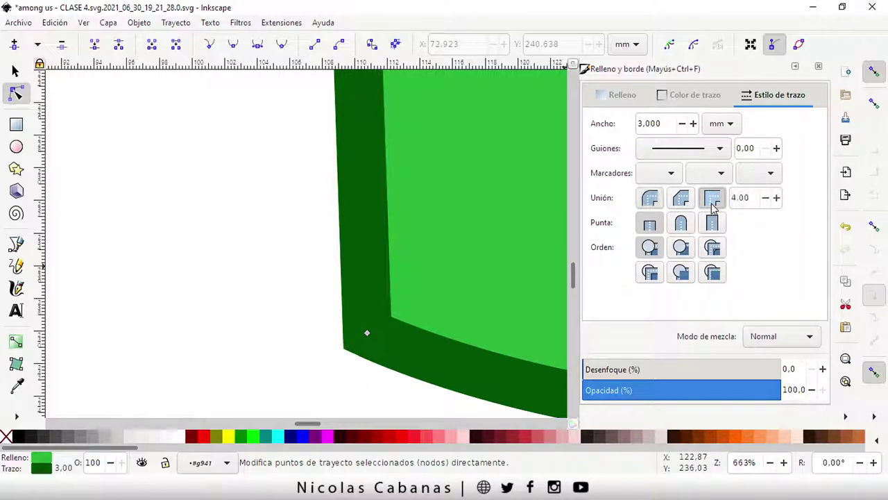
left_click(651, 201)
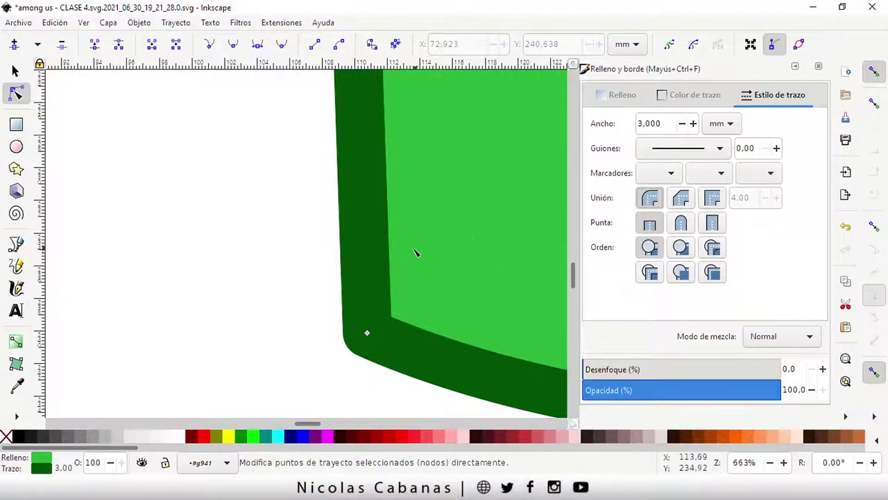
scroll(416, 252, "down", 3, "ctrl")
scroll(397, 228, "down", 2, "ctrl")
scroll(416, 200, "down", 1, "ctrl")
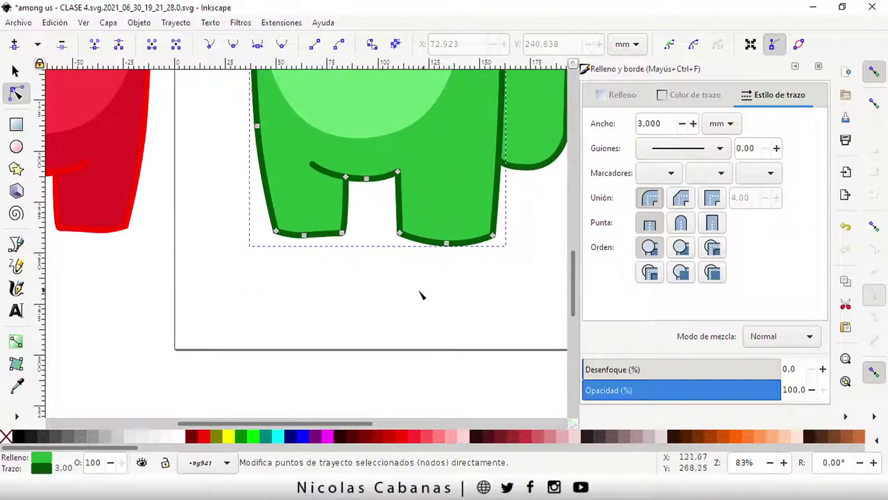
Step: Deselect everything, pan to show both crewmates, and open the Archivo (File) menu
key("s")
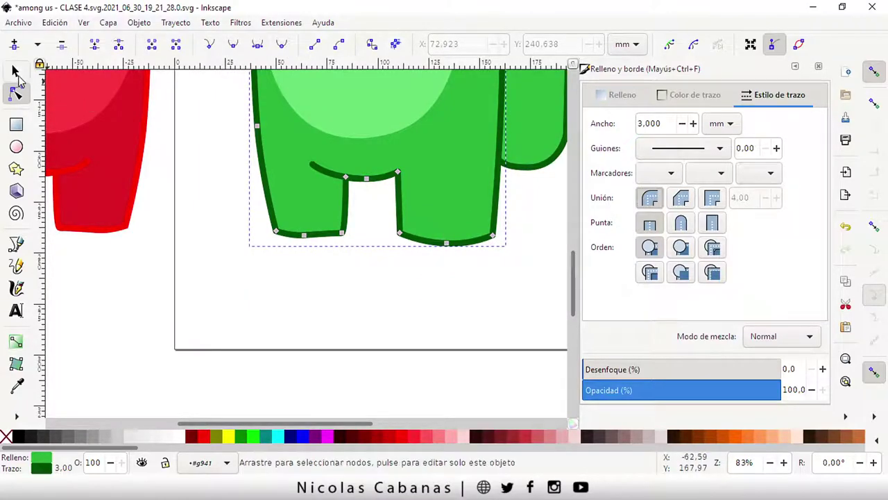
key("Escape")
scroll(187, 312, "up", 5)
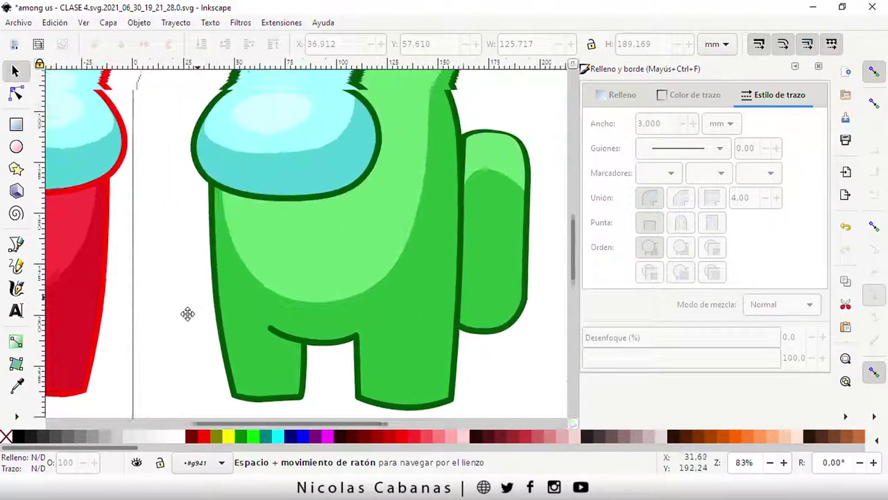
scroll(194, 311, "down", 2, "ctrl")
left_click_drag(238, 314, 363, 288)
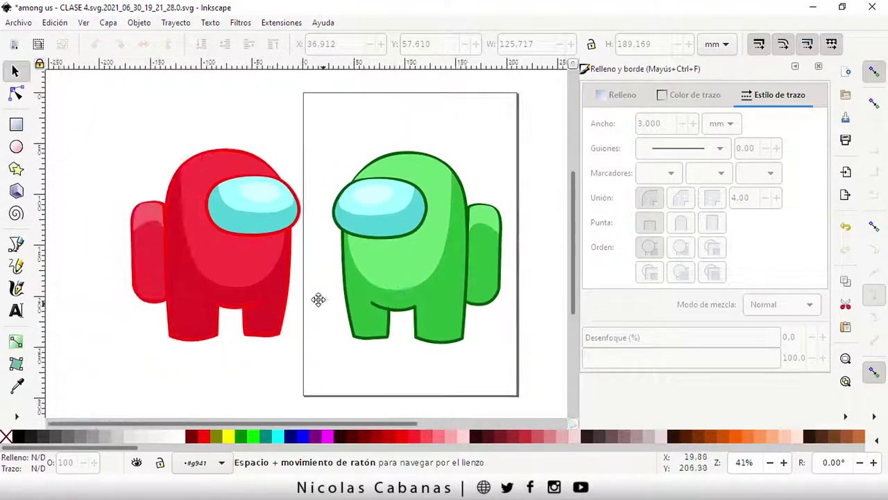
scroll(297, 264, "up", 1, "ctrl")
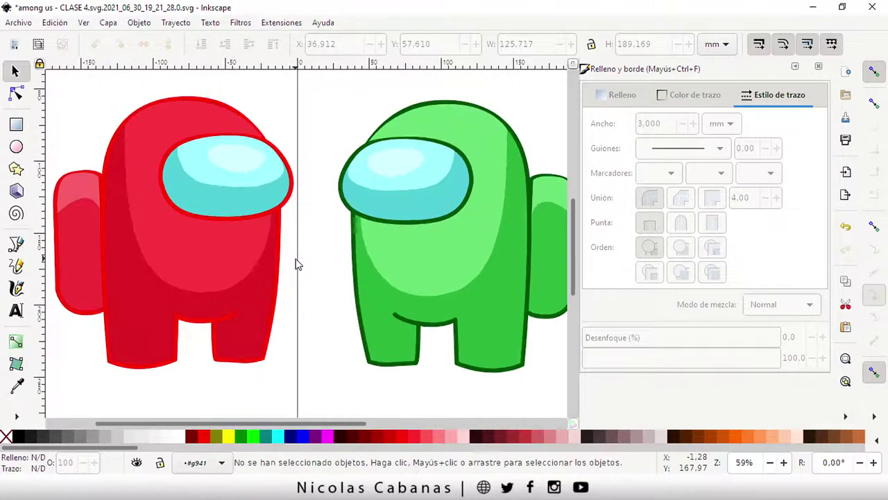
scroll(297, 264, "down", 1, "ctrl")
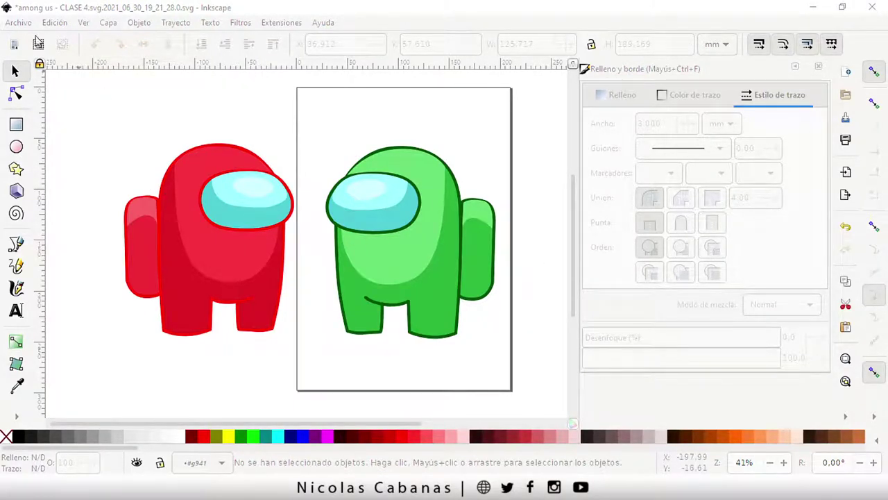
left_click(26, 28)
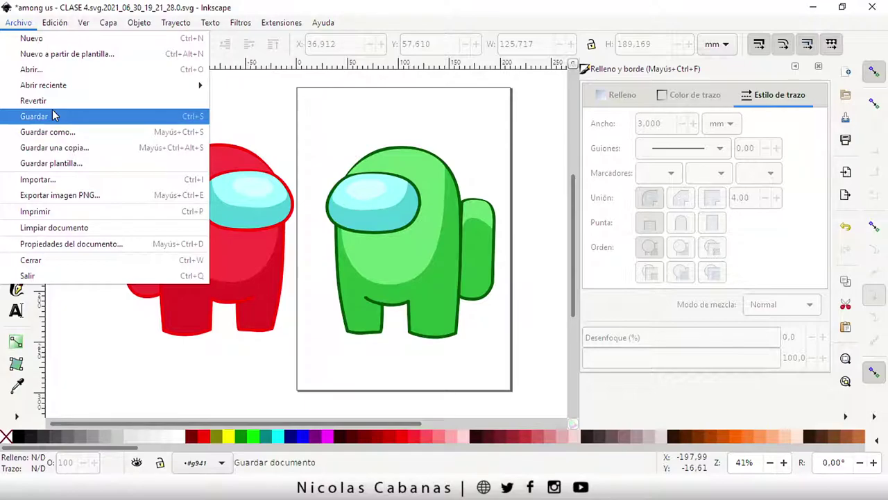
Step: Save the drawing as 'among us clase 5.svg' and collapse the Fill and Stroke panel
left_click(53, 117)
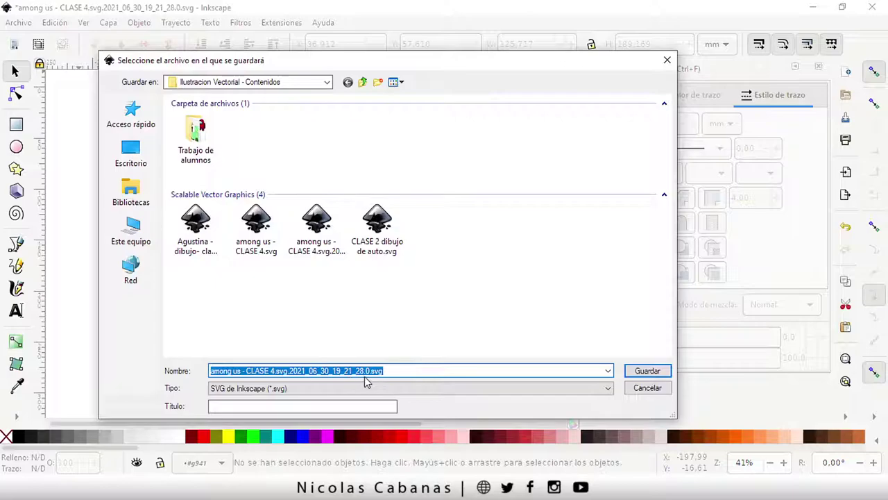
left_click(368, 371)
mouse_move(368, 372)
left_mouse_down()
mouse_move(256, 360)
mouse_move(179, 378)
left_mouse_up()
type("among us clase 5")
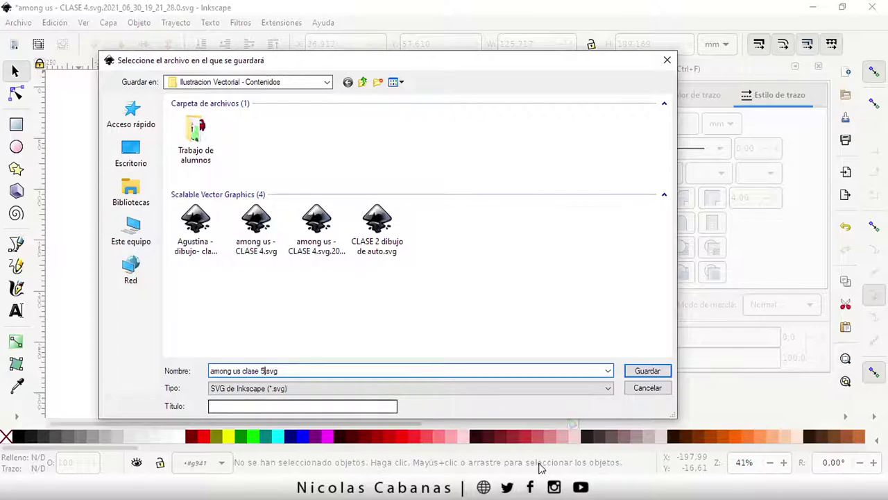
left_click(647, 370)
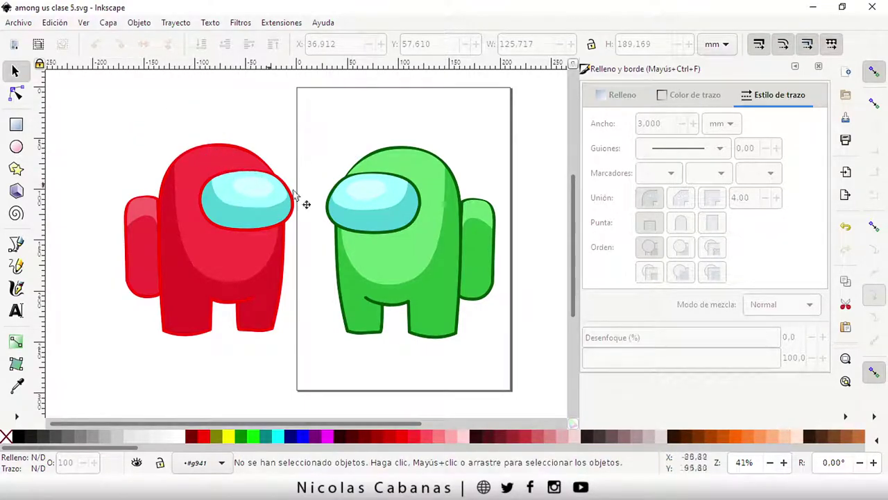
left_click(794, 68)
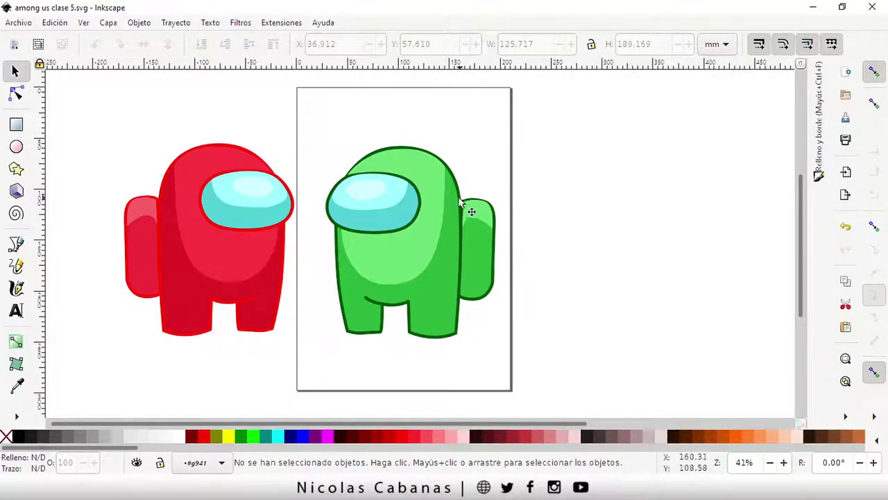
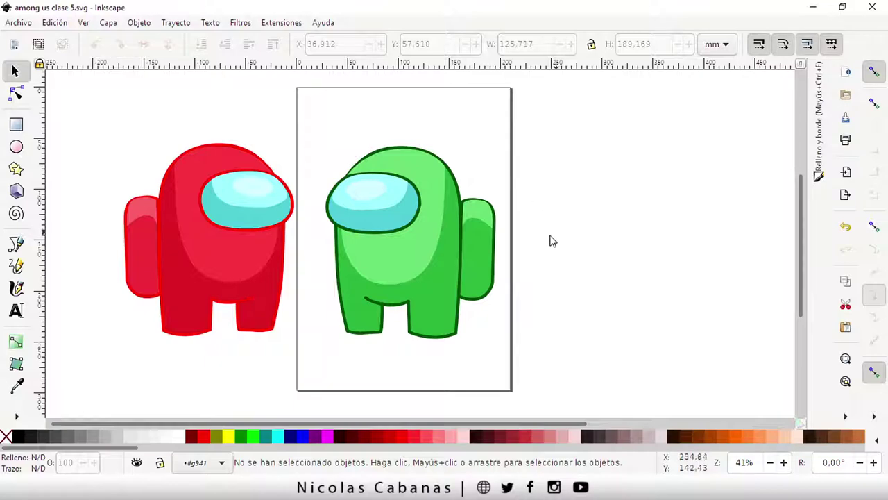
Step: Select the whole green crewmate group, undoing an uneven first shrink attempt
left_click(396, 188)
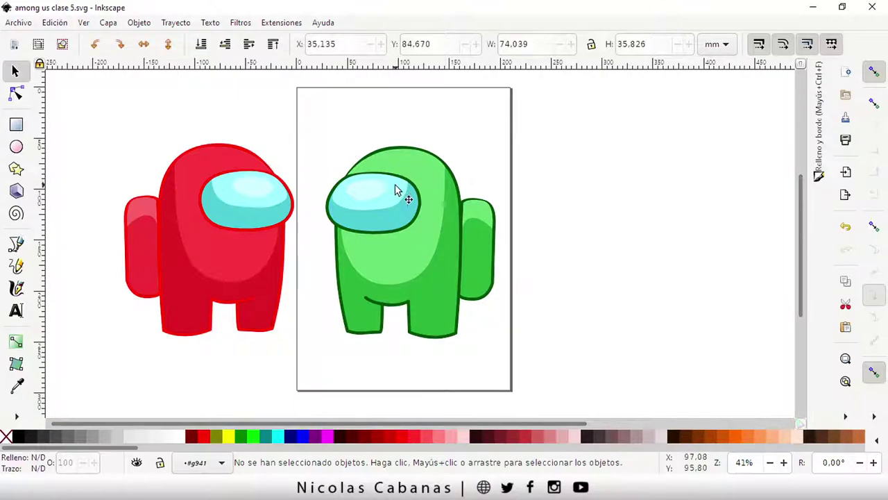
left_click(496, 147)
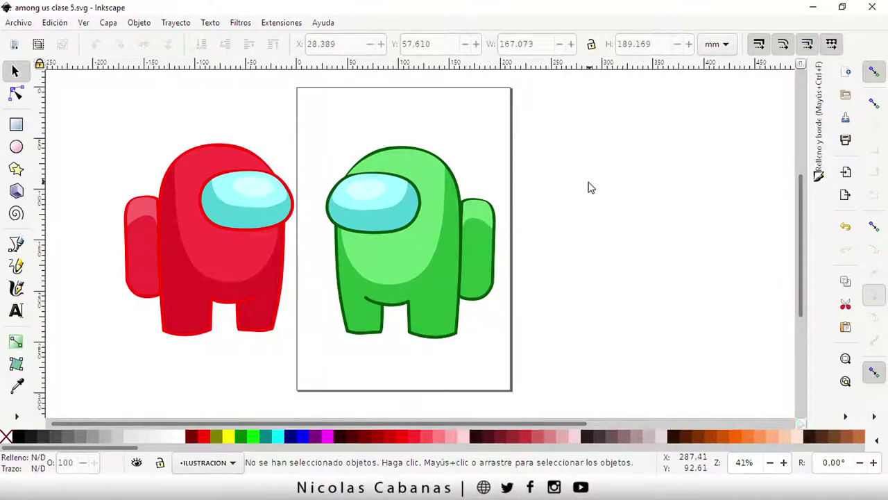
left_click(417, 185)
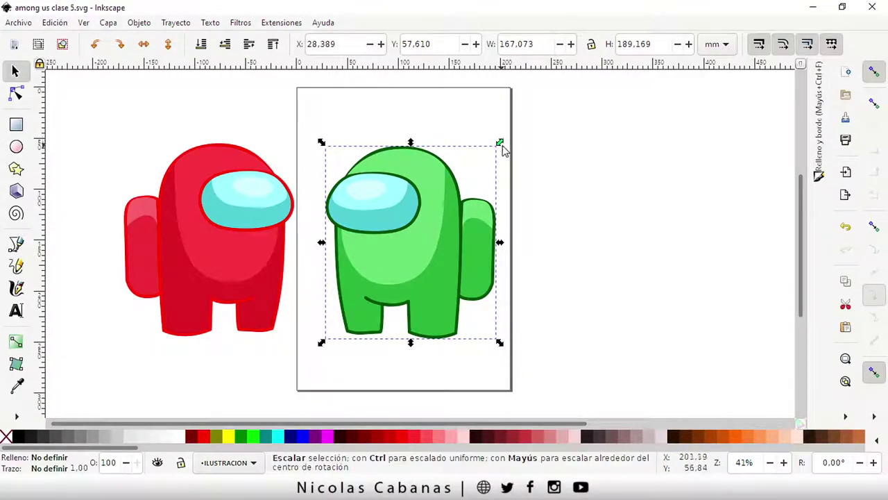
mouse_move(500, 143)
left_mouse_down()
mouse_move(400, 267)
mouse_move(451, 206)
mouse_move(509, 173)
mouse_move(523, 152)
mouse_move(498, 164)
mouse_move(506, 145)
mouse_move(498, 163)
mouse_move(460, 182)
mouse_move(360, 204)
mouse_move(423, 215)
mouse_move(410, 182)
mouse_move(422, 211)
left_mouse_up()
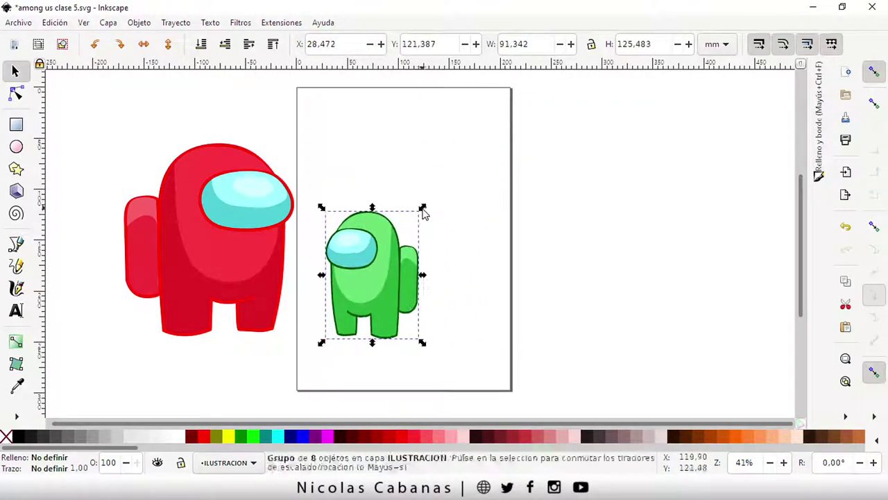
key("ctrl+z")
Step: With proportions locked, shrink the green crewmate to about 67 × 76 mm and move it right
left_click(592, 46)
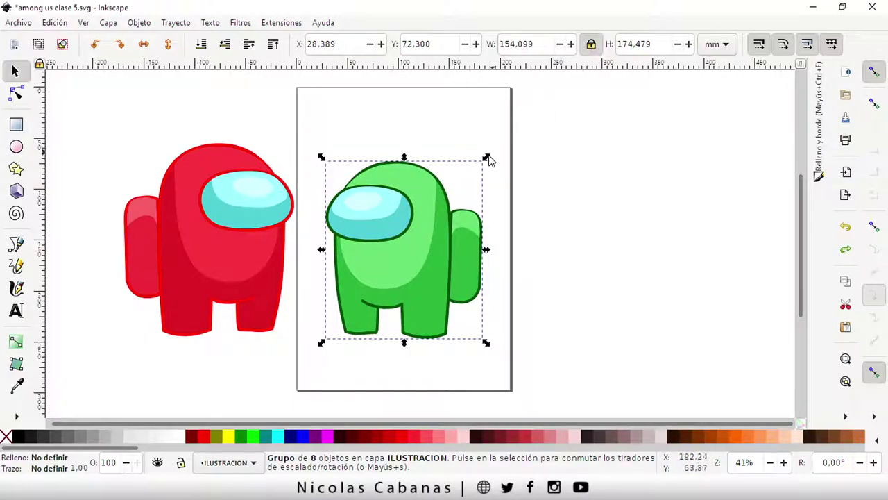
mouse_move(490, 159)
left_mouse_down()
mouse_move(423, 198)
mouse_move(490, 152)
left_mouse_up()
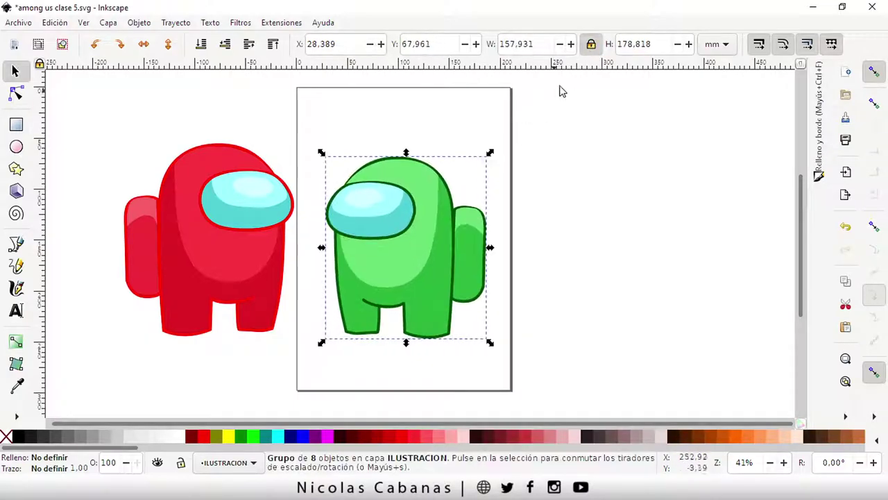
left_click(591, 44)
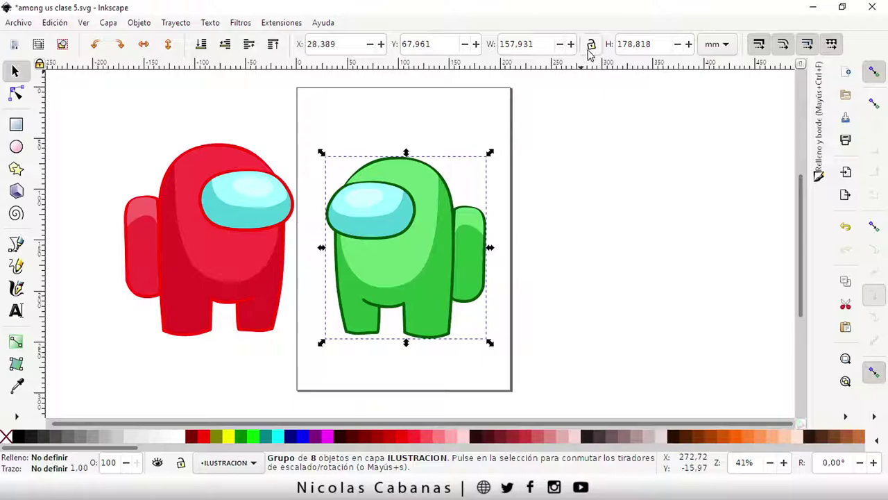
left_click(590, 49)
left_click(590, 45)
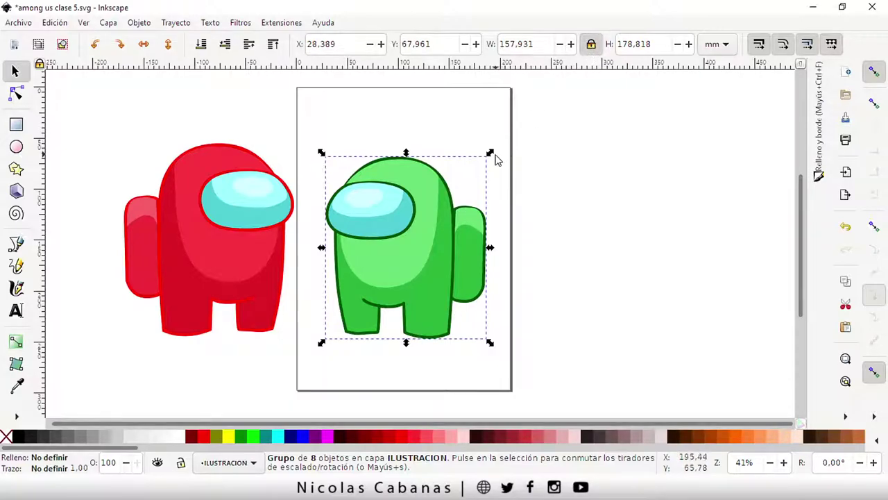
left_click_drag(496, 160, 481, 135)
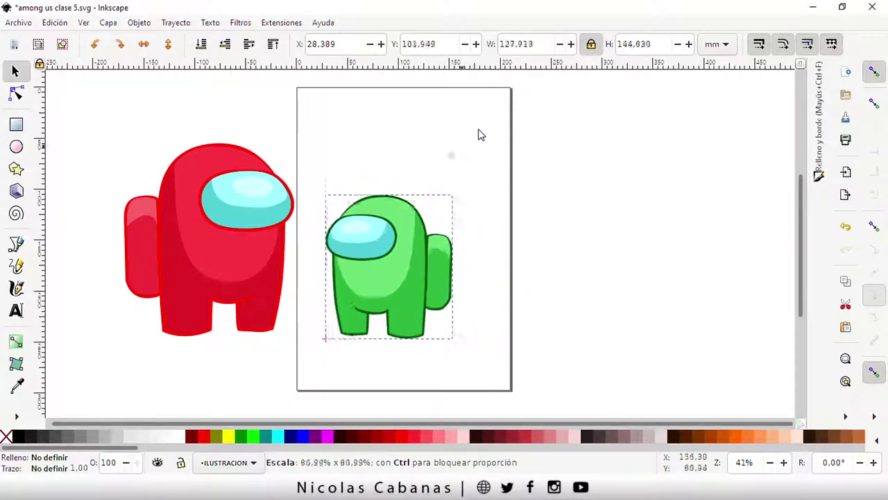
mouse_move(481, 134)
left_mouse_down()
mouse_move(397, 254)
mouse_move(421, 227)
mouse_move(506, 224)
left_mouse_up()
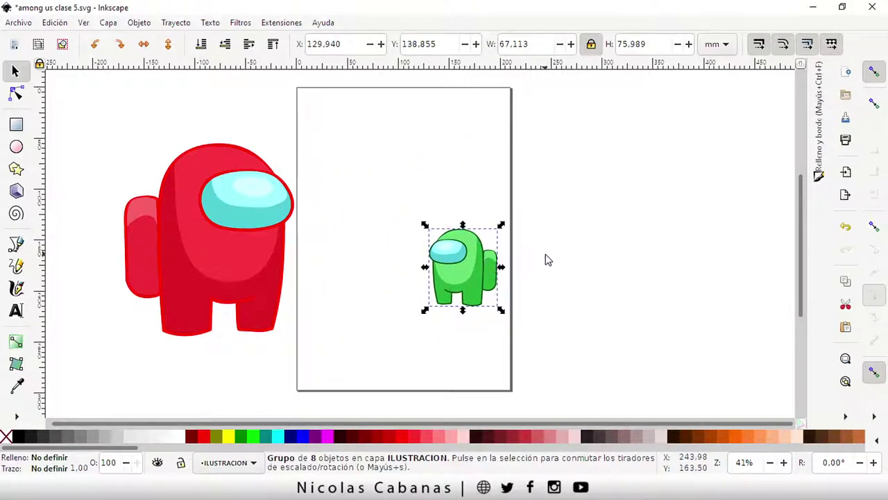
left_click(546, 260)
Step: Shrink the red crewmate to about 80 × 90 mm and stand it beside the green one
left_click(255, 245)
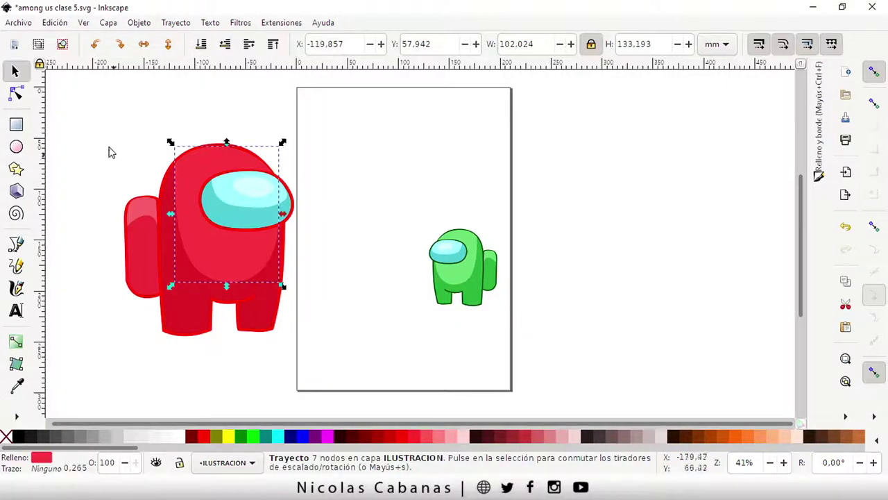
mouse_move(101, 120)
left_mouse_down()
mouse_move(299, 347)
mouse_move(332, 358)
left_mouse_up()
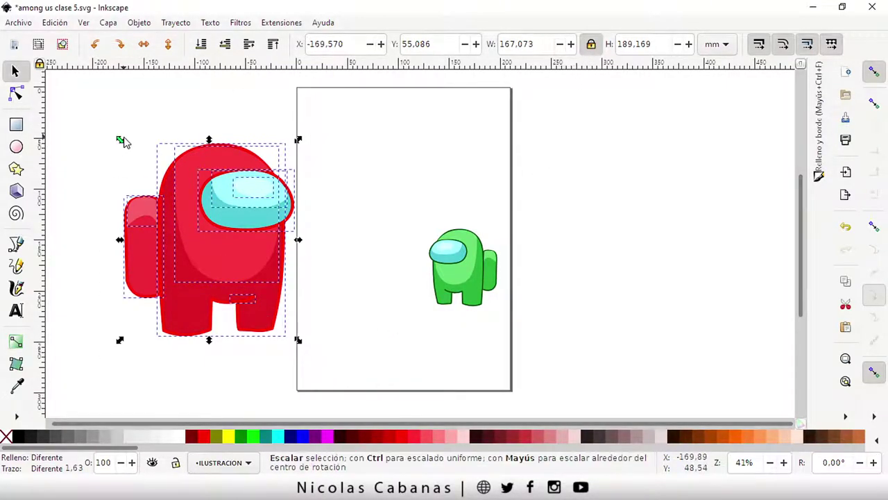
left_click_drag(121, 141, 215, 224)
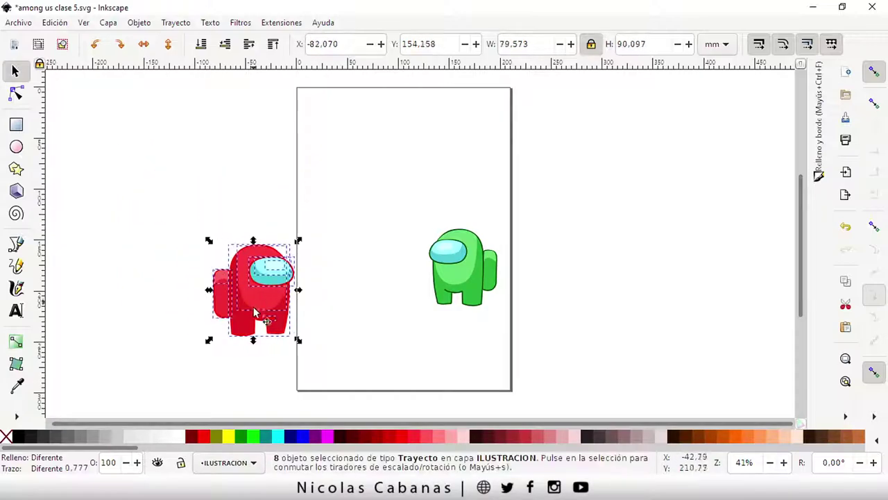
left_click_drag(258, 313, 350, 286)
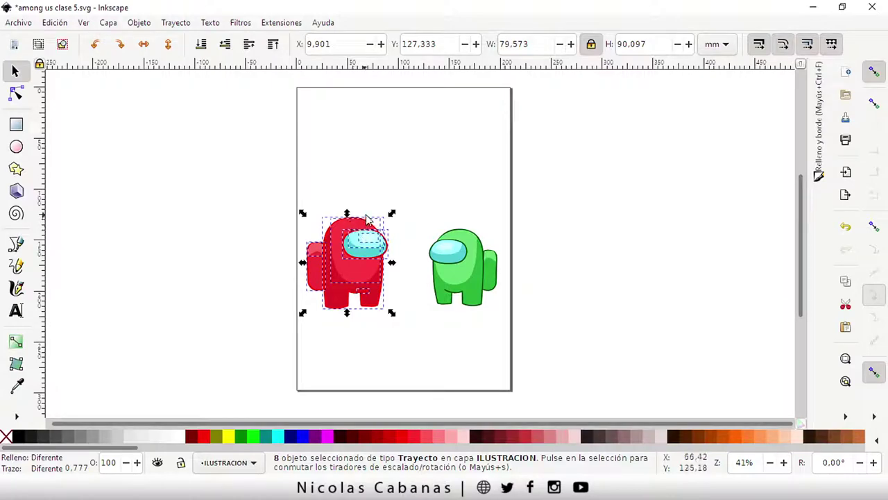
left_click(408, 190)
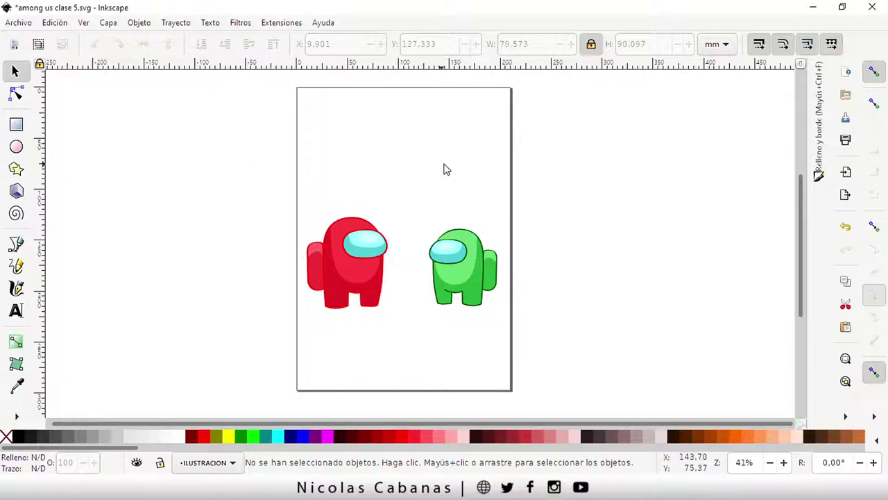
Step: Save the drawing as among us clase 5.svg
left_click(21, 22)
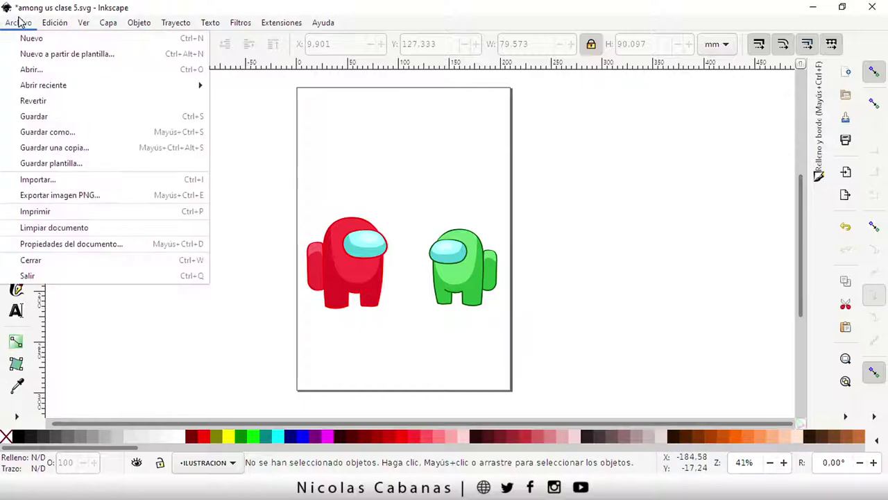
left_click(70, 118)
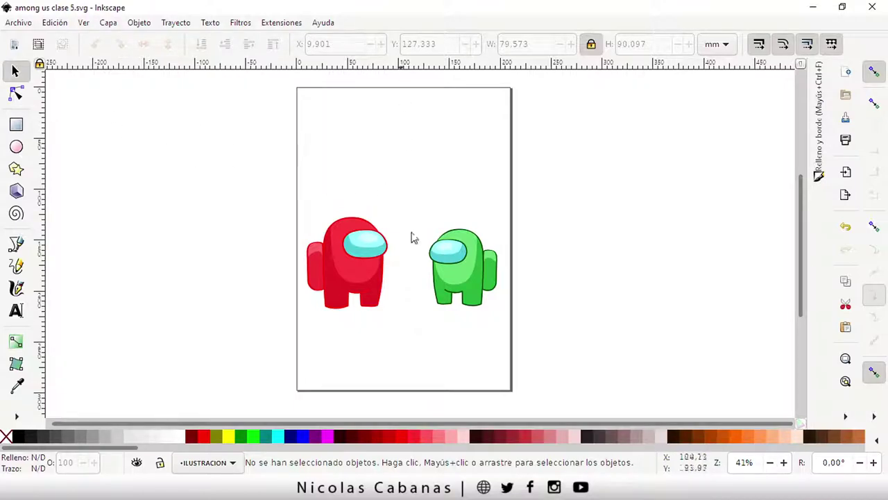
left_click(27, 26)
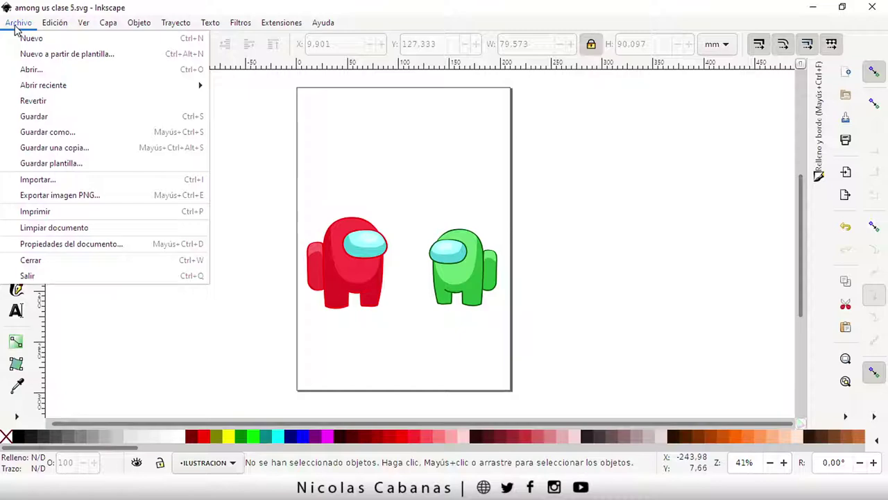
Step: Change the page orientation to landscape (Horizontal) in Document Properties
left_click(48, 249)
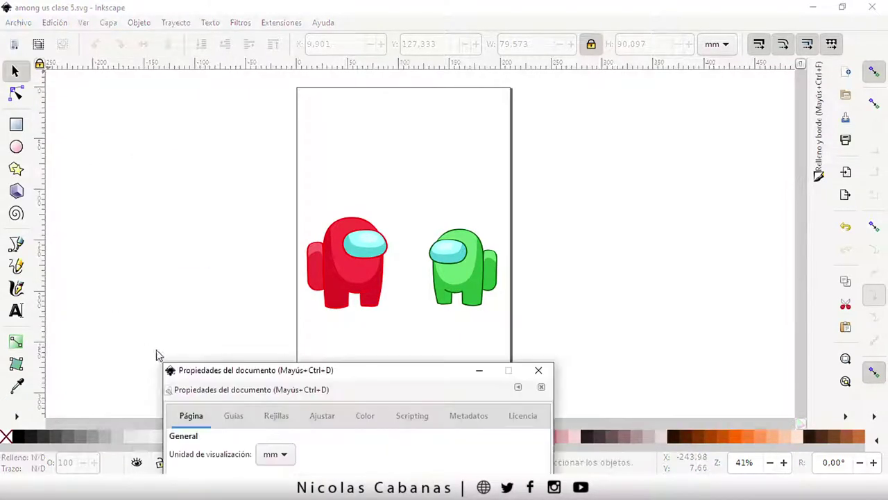
mouse_move(213, 372)
left_mouse_down()
mouse_move(375, 141)
mouse_move(503, 28)
left_mouse_up()
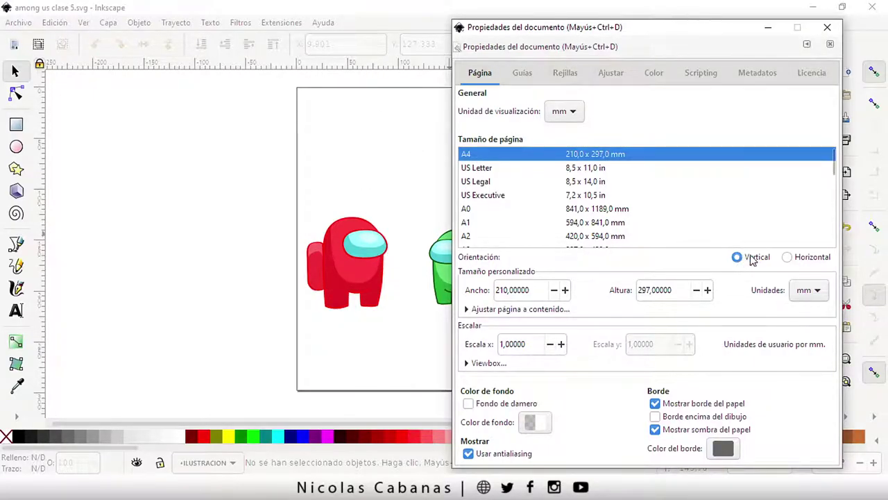
left_click(789, 257)
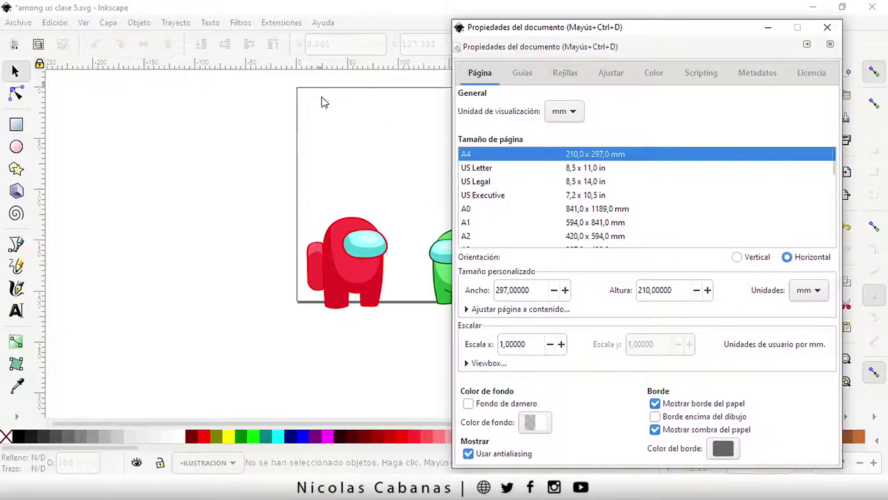
left_click(830, 43)
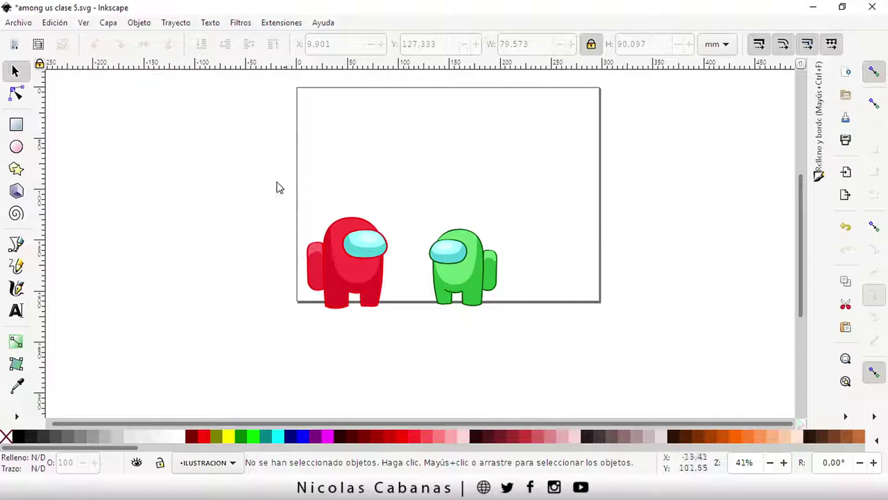
Step: Move both crewmates up together so they sit fully inside the page
left_click_drag(179, 192, 609, 371)
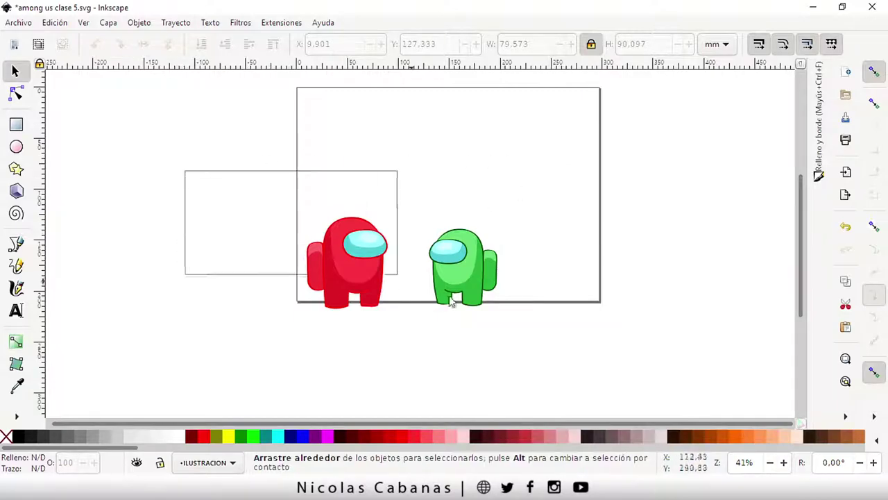
left_click_drag(471, 276, 478, 226)
left_click(569, 268)
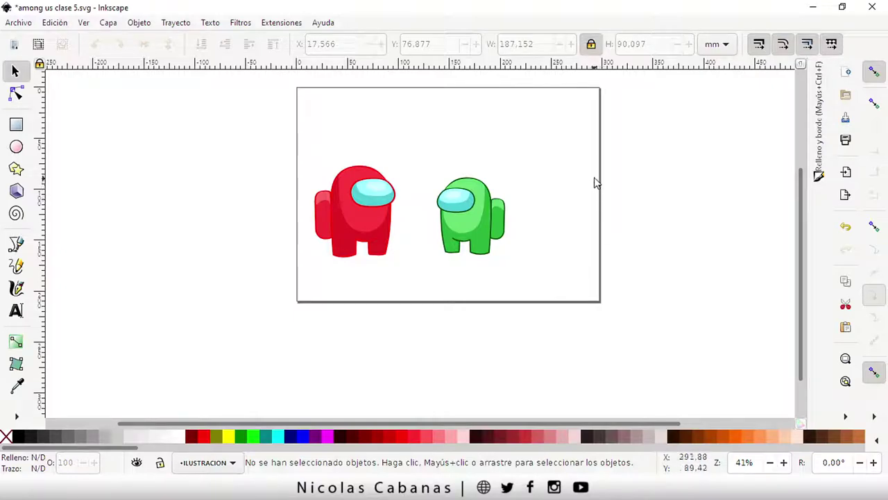
scroll(601, 170, "up", 1)
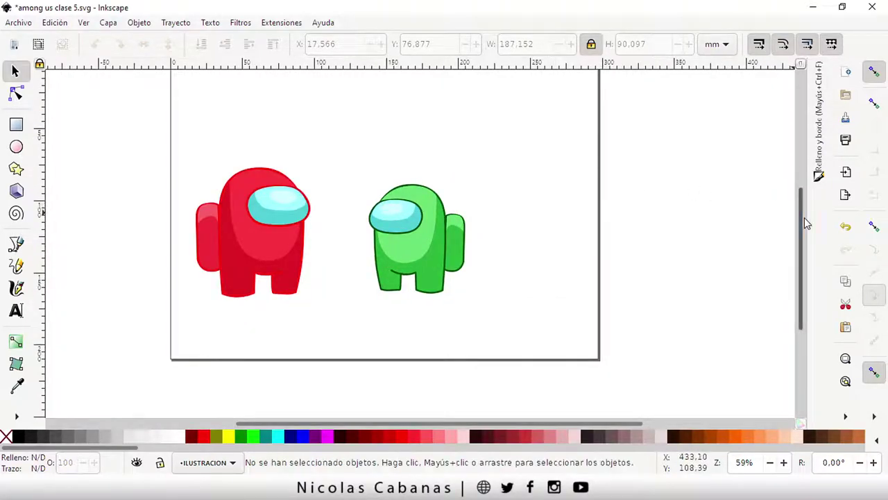
left_click_drag(801, 217, 802, 197)
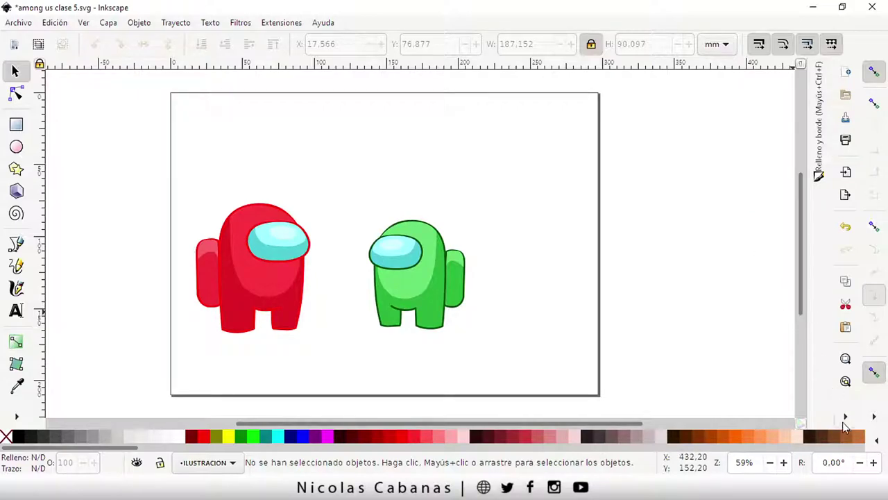
Step: Delete the FOTO reference sketch layer from the Layers list
right_click(795, 323)
left_click(758, 393)
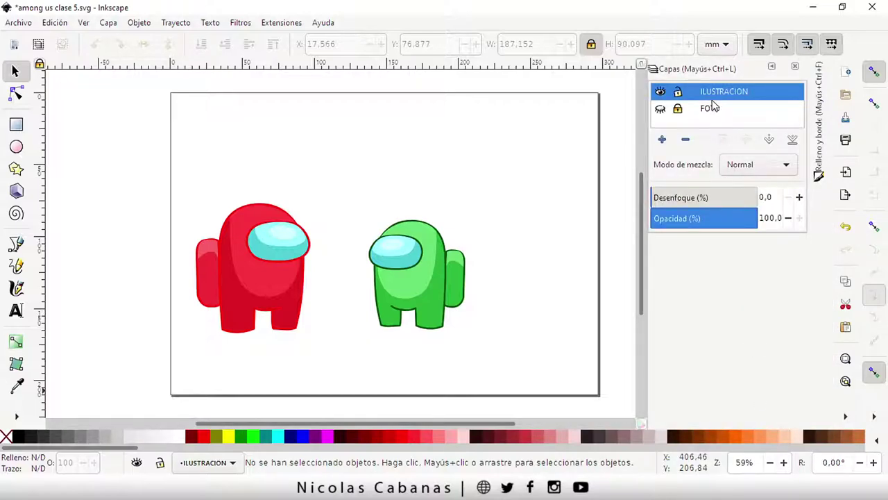
left_click(662, 111)
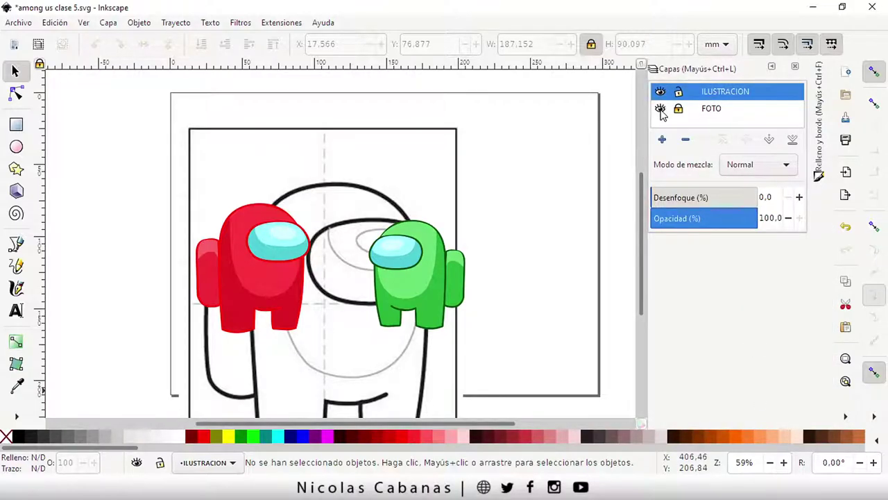
double_click(661, 111)
left_click(708, 111)
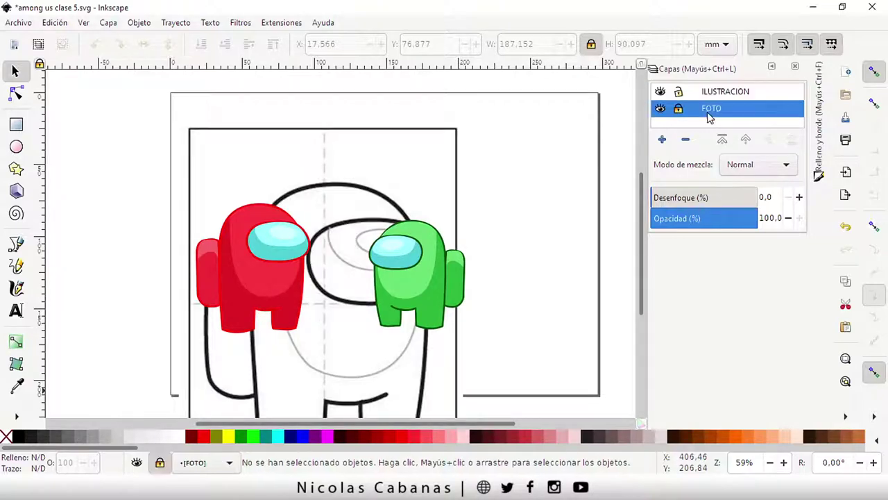
left_click(687, 141)
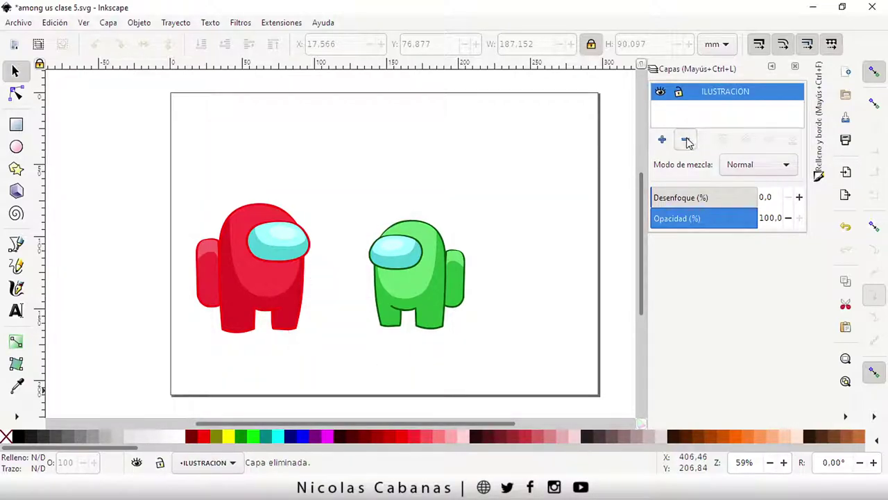
Step: Rename the ILUSTRACION layer to 'mis amongus'
double_click(724, 99)
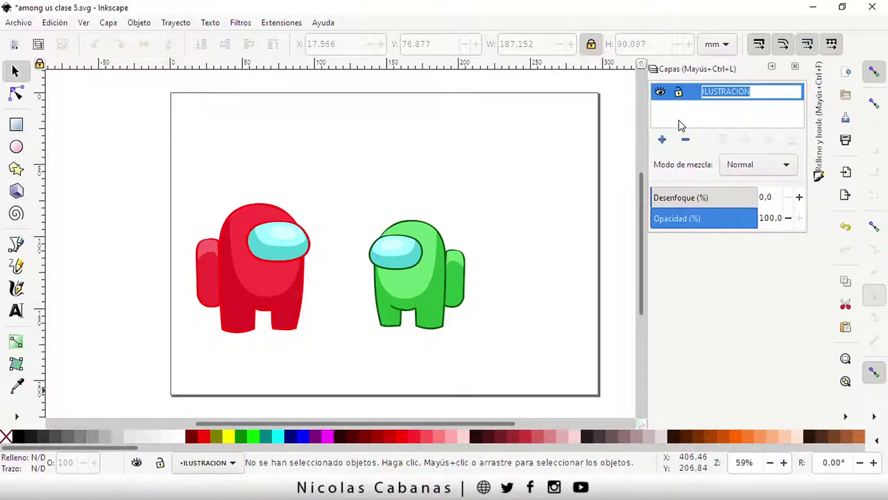
type("mis amongus")
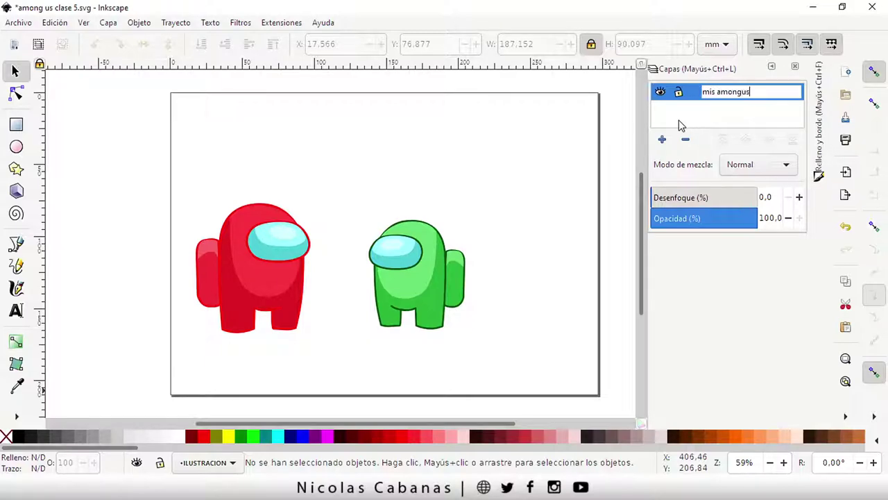
key("Return")
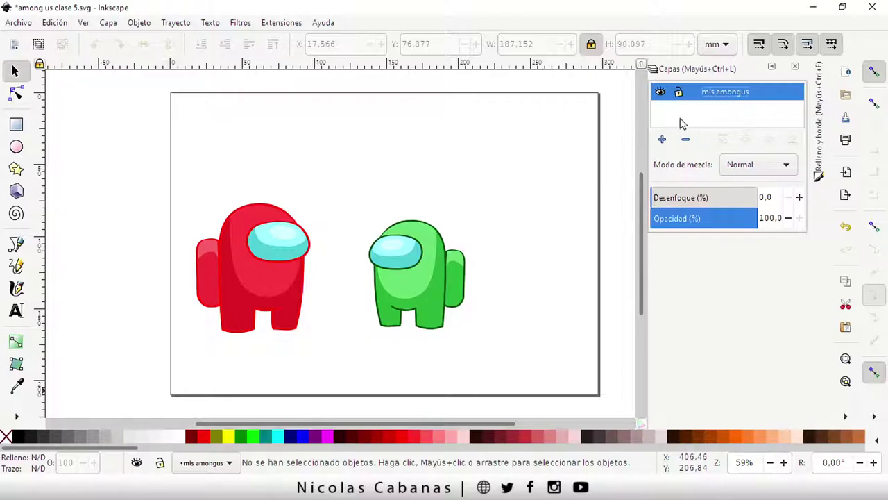
Step: Add a new layer named FONDO and move it to the bottom of the stack
left_click(663, 140)
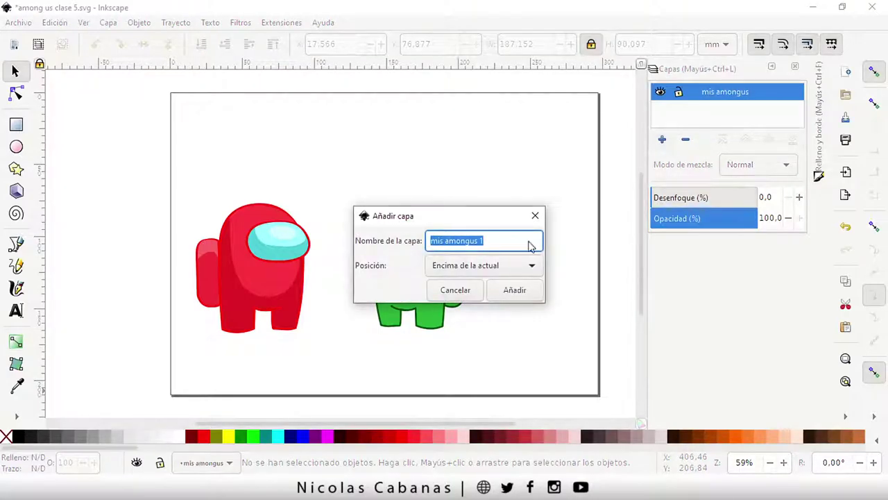
type("FONDO")
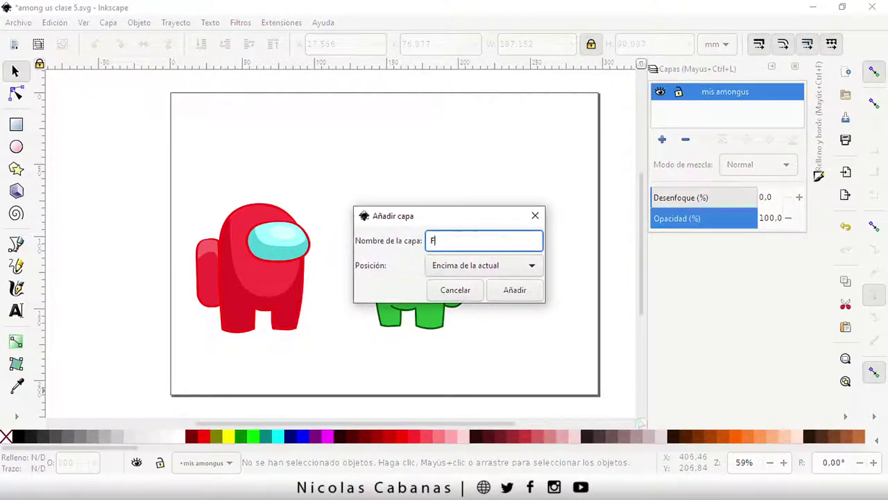
left_click(515, 290)
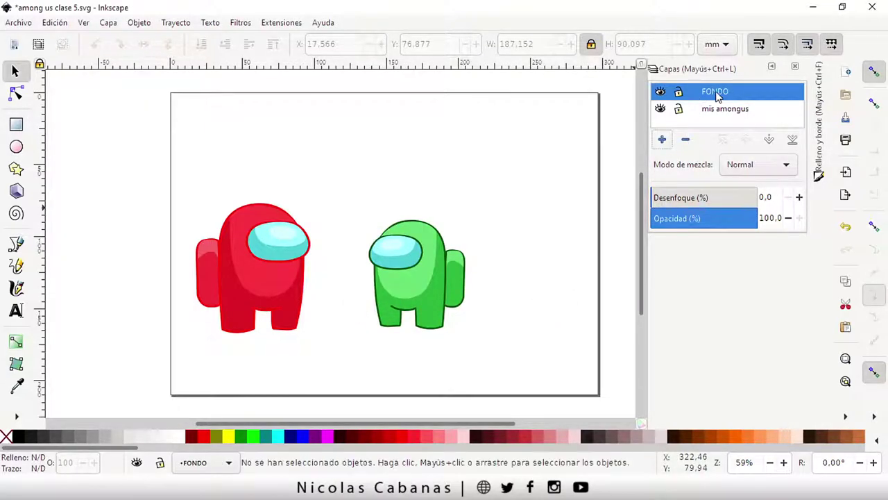
left_click(770, 141)
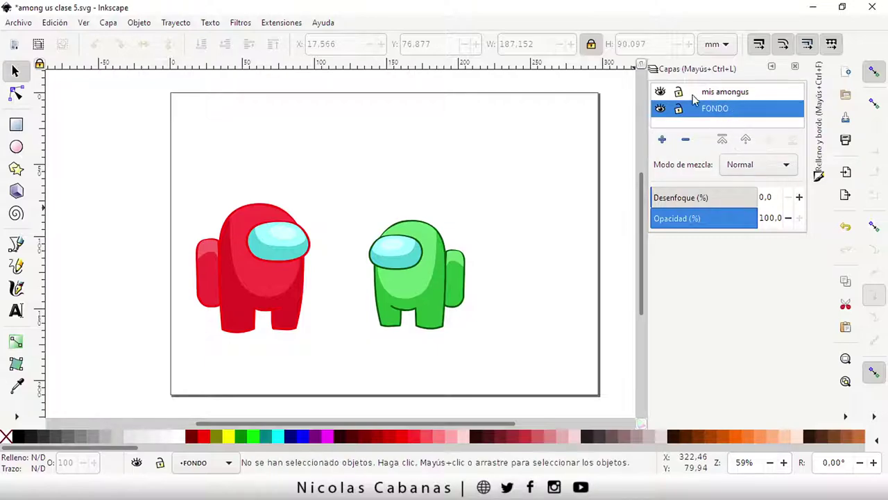
Step: Lock and hide the mis amongus layer, then make FONDO the current layer
left_click(729, 95)
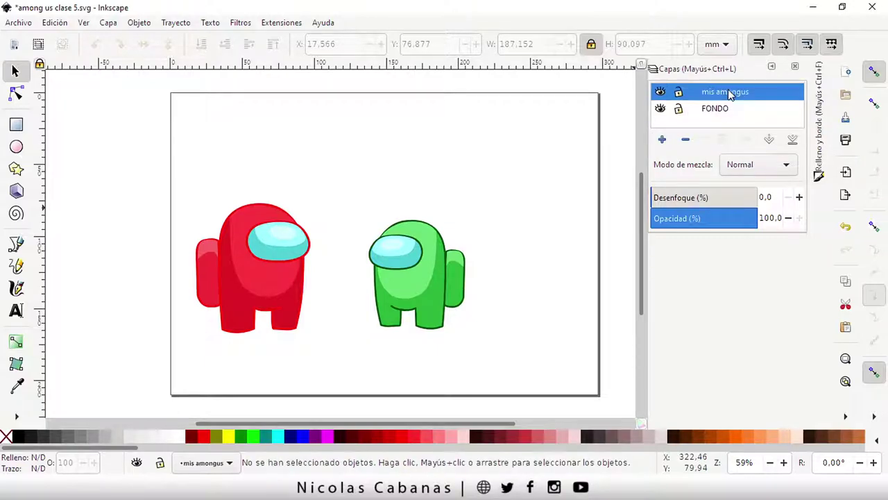
left_click(679, 93)
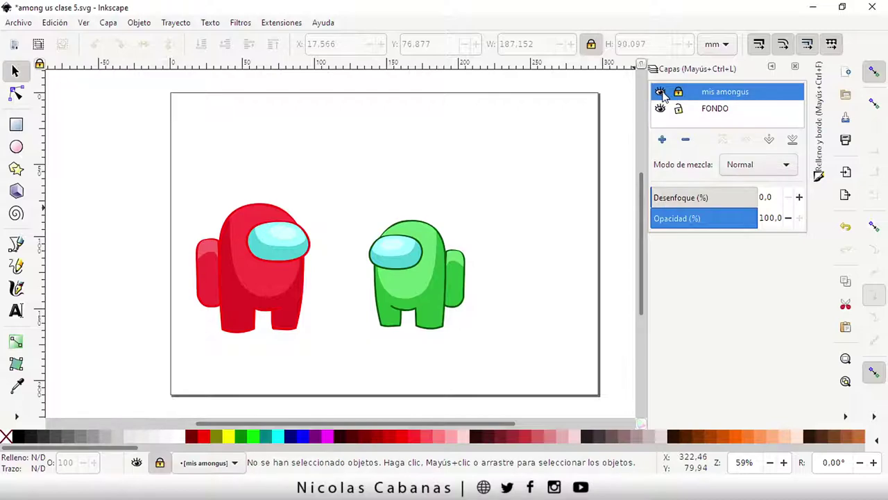
left_click(661, 92)
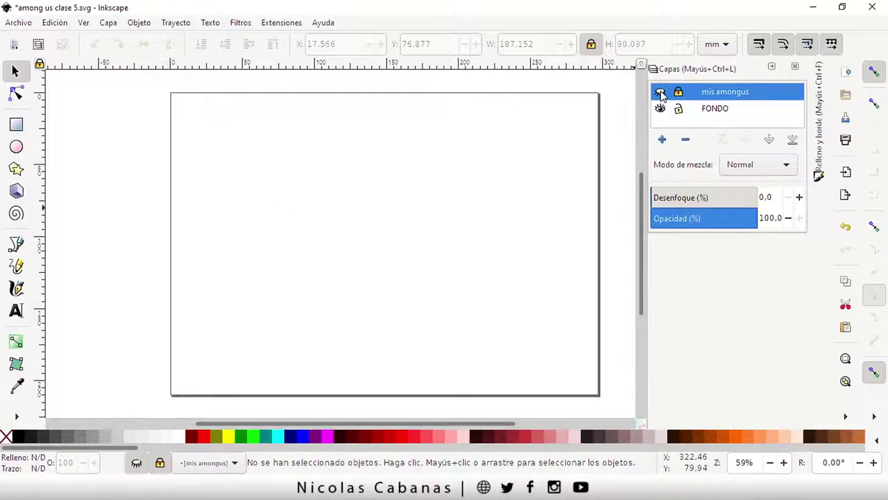
left_click(661, 93)
left_click(660, 92)
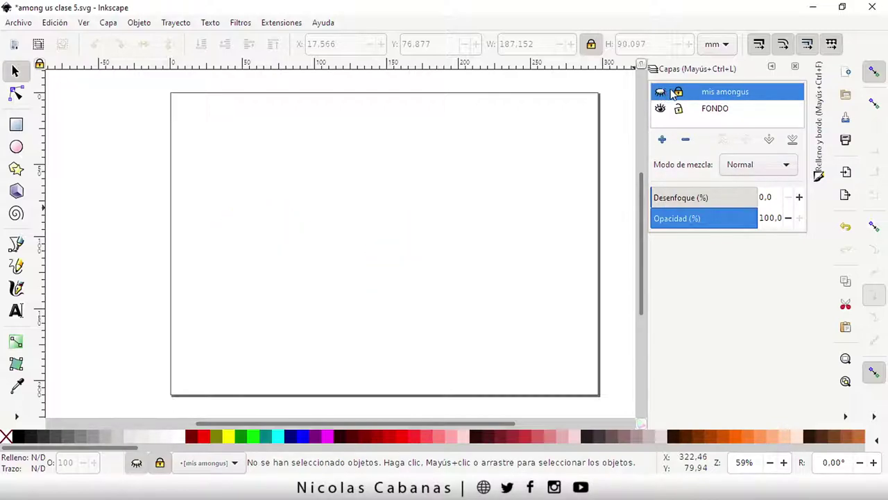
left_click(719, 111)
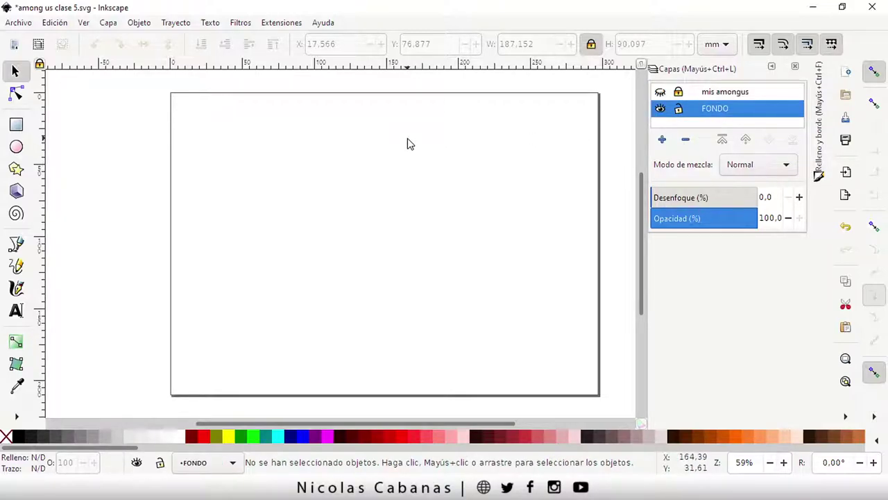
Step: Draw a rectangle about 295 × 210 mm covering the whole page on FONDO
left_click(17, 127)
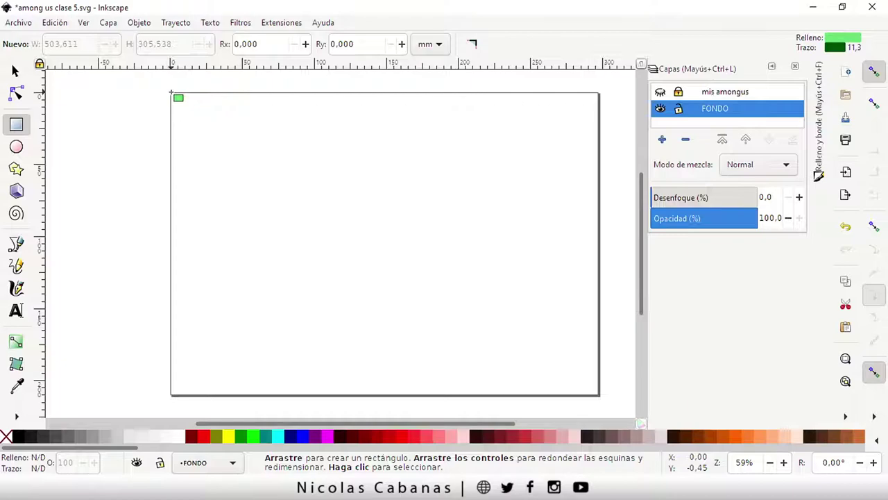
left_click_drag(171, 92, 598, 393)
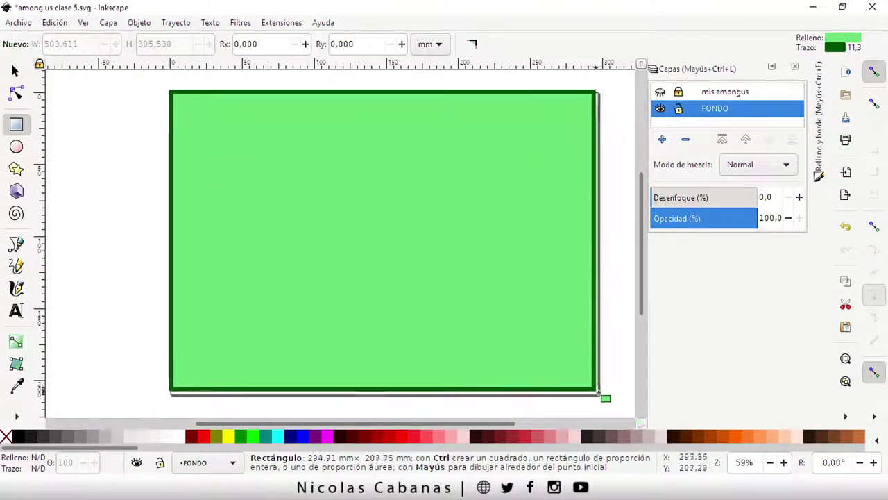
left_click_drag(599, 393, 596, 394)
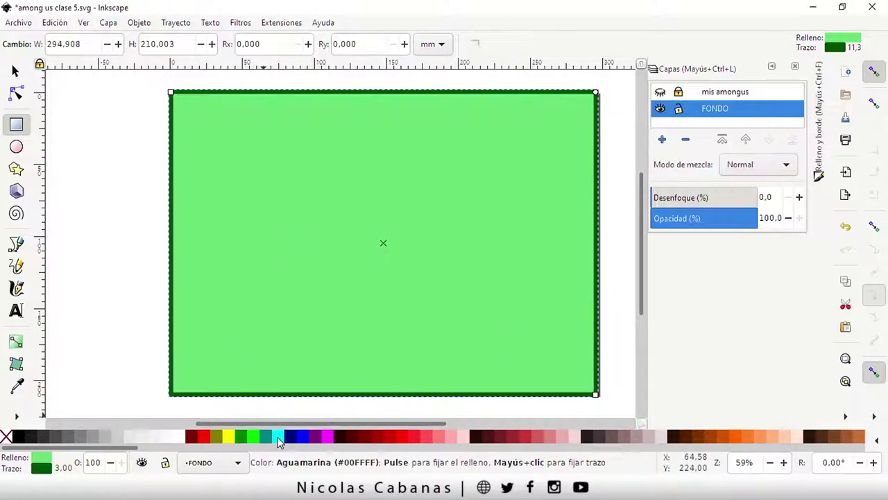
Step: Fill the page rectangle cyan with no stroke, then draw a rectangle across the lower page
left_click(278, 438)
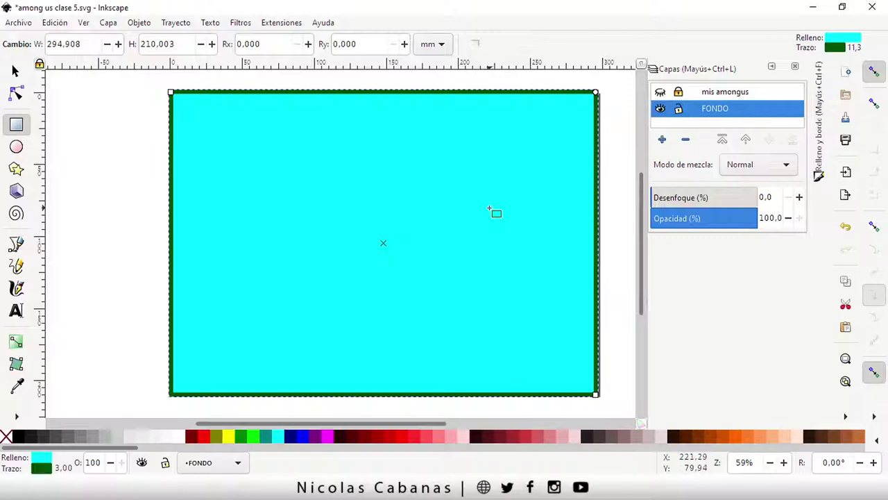
left_click(820, 127)
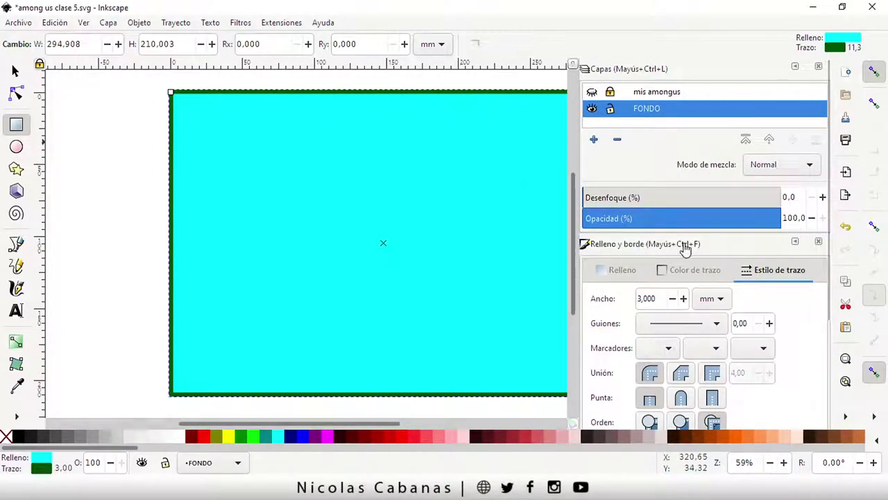
scroll(693, 250, "down", 3)
scroll(753, 258, "down", 1)
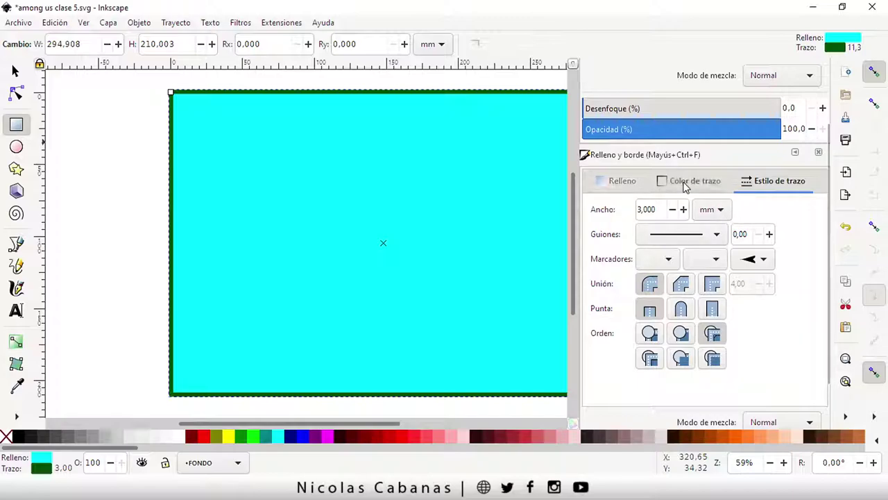
left_click(687, 182)
left_click(600, 210)
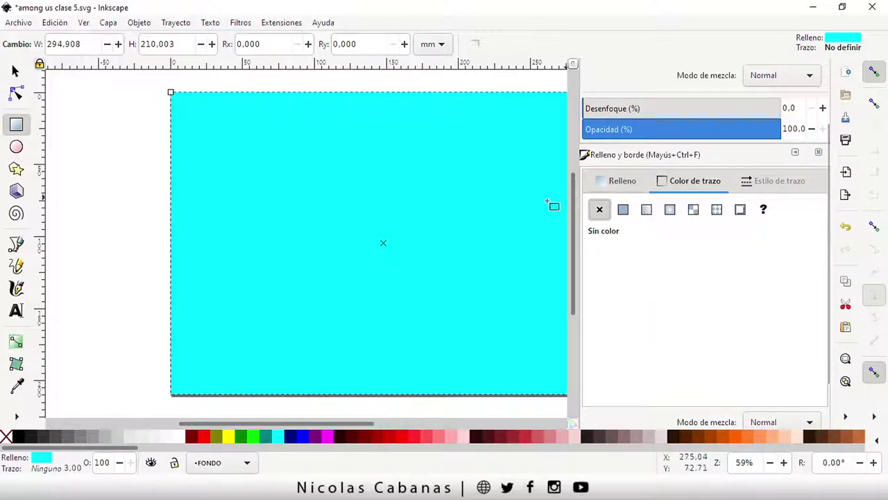
left_click_drag(322, 423, 354, 425)
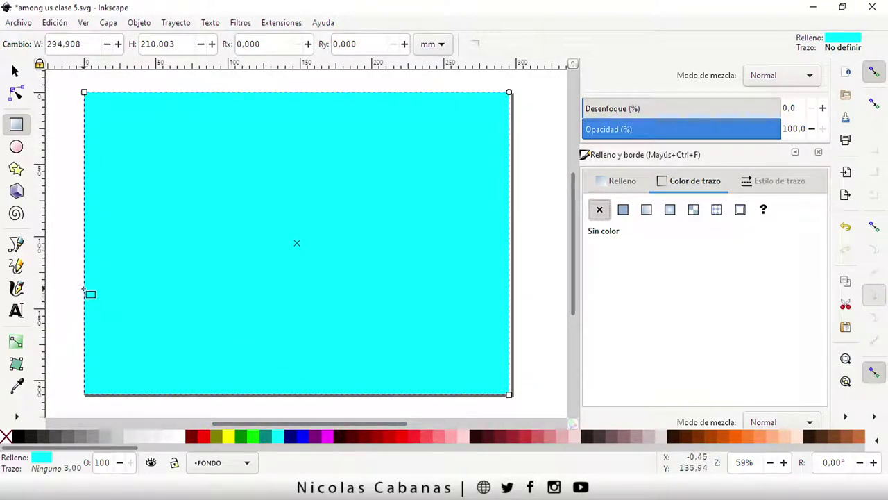
left_click_drag(84, 290, 510, 396)
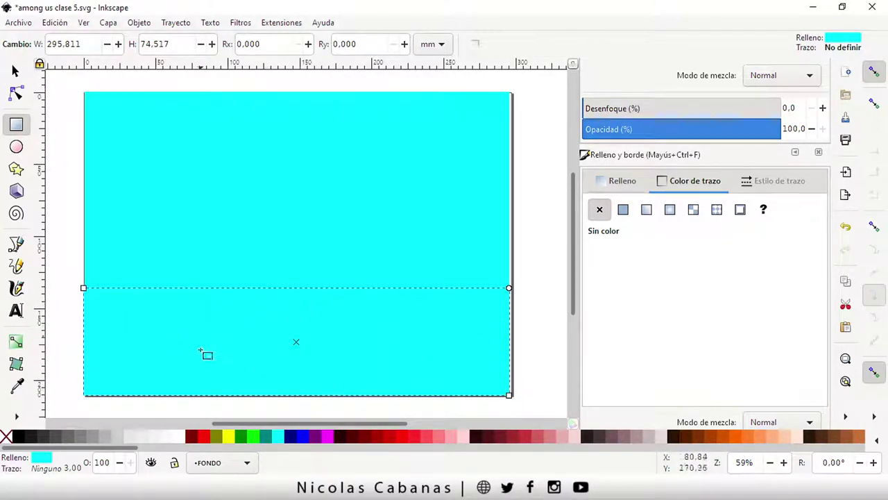
Step: Fill the lower strip green and widen the cyan sky to about 297 mm, the page's right edge
left_click(242, 436)
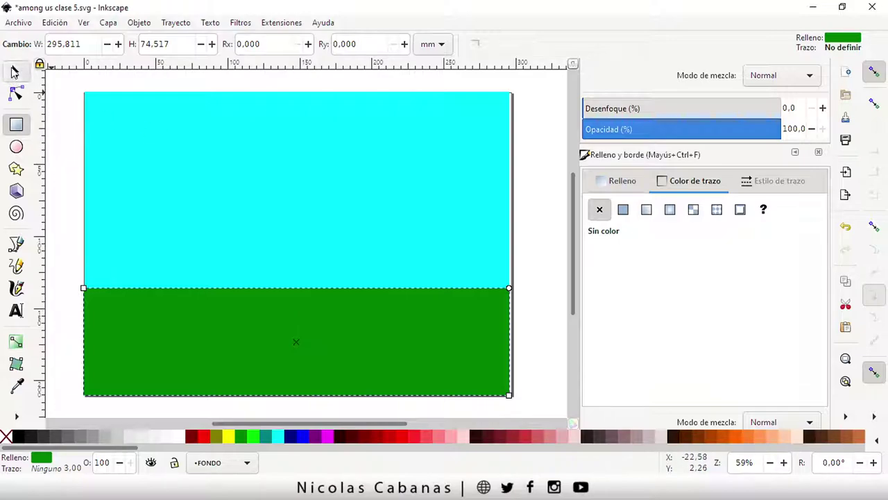
left_click(16, 71)
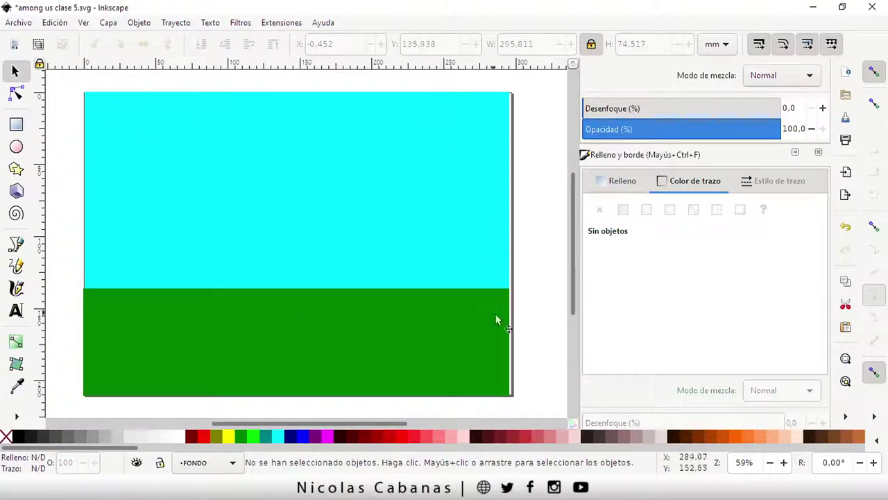
left_click(501, 340)
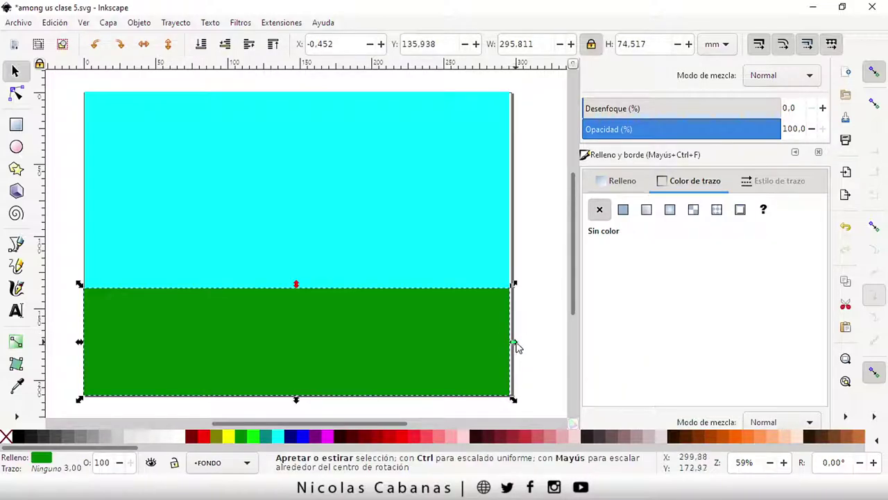
left_click_drag(515, 347, 520, 341)
left_click(497, 277)
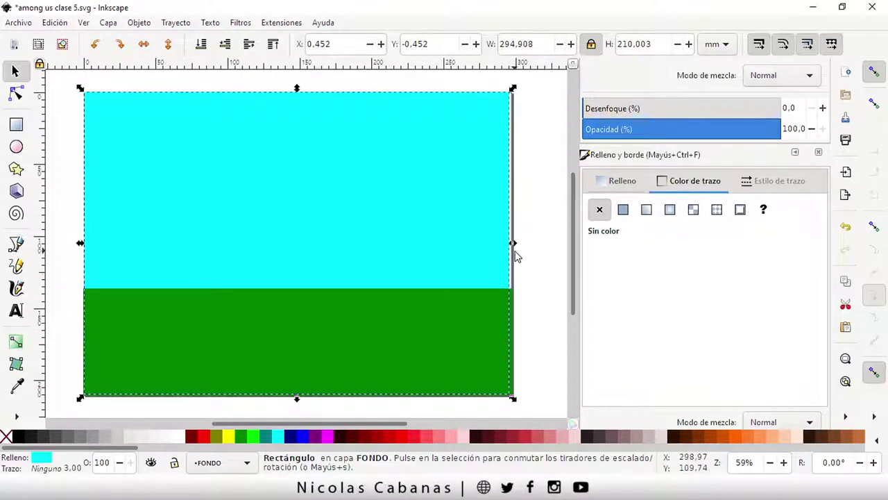
left_click_drag(514, 244, 518, 247)
left_click(540, 272)
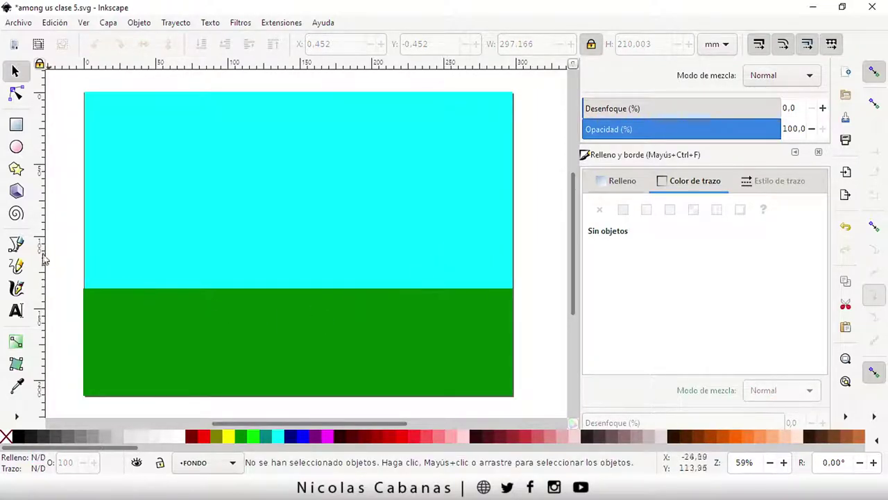
Step: Draw a closed, bumpy cloud outline in the upper-left sky with the Bezier tool
left_click(17, 244)
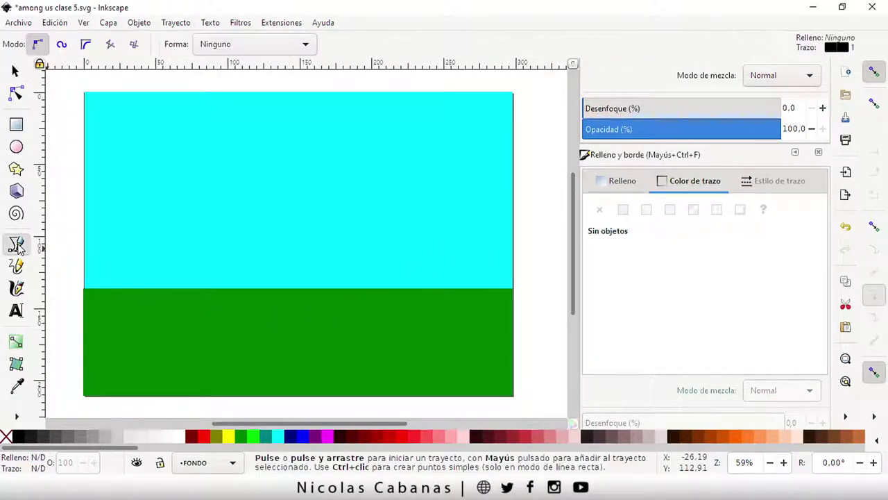
left_click(133, 162)
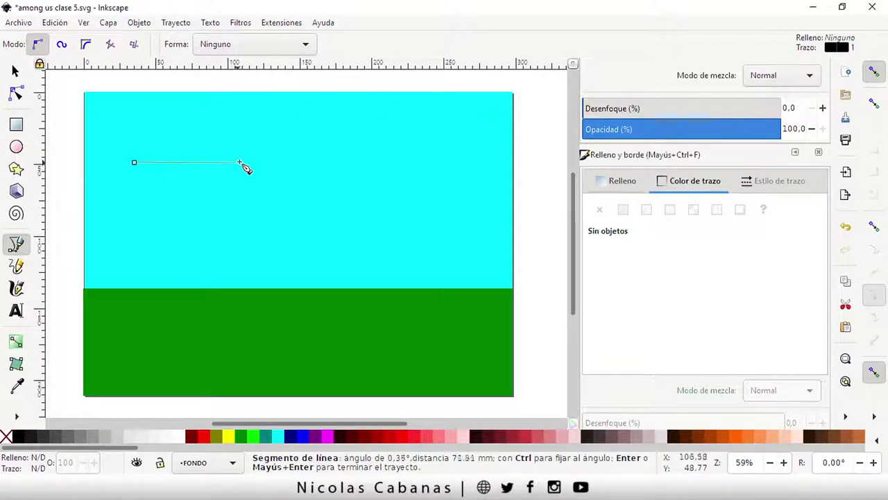
left_click_drag(237, 145, 174, 122)
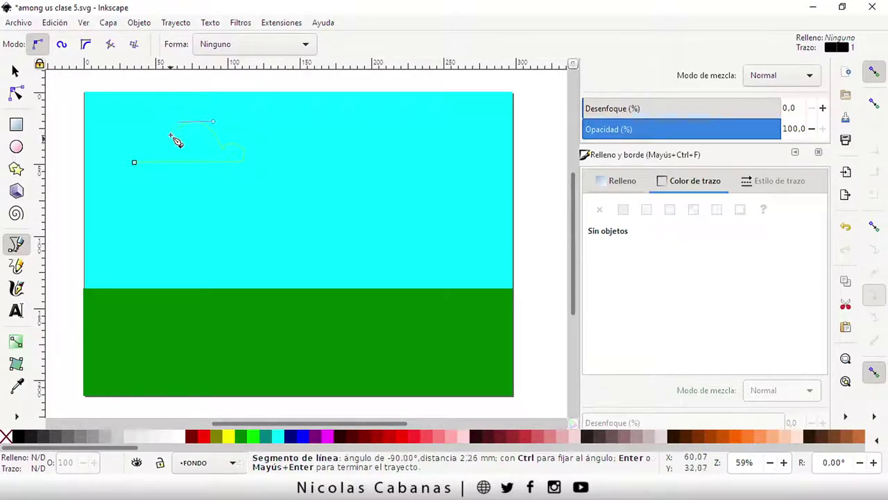
mouse_move(149, 118)
left_mouse_down()
mouse_move(134, 123)
mouse_move(136, 143)
mouse_move(113, 167)
left_mouse_up()
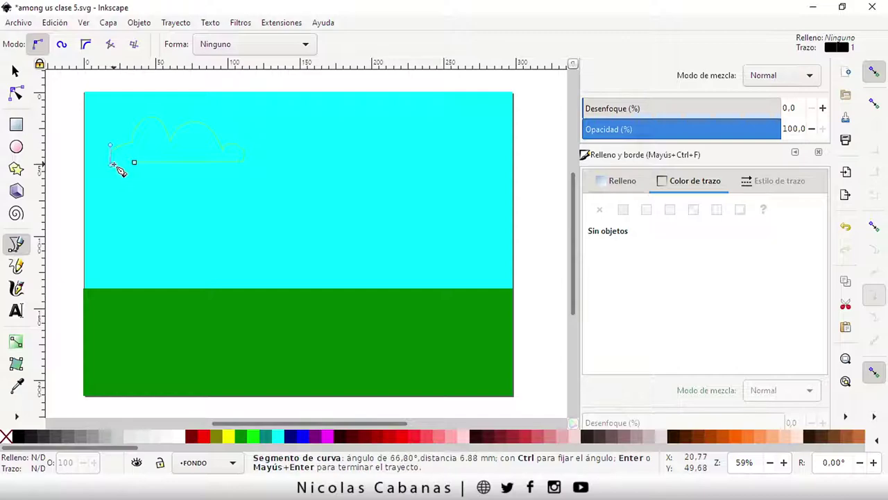
left_click(134, 163)
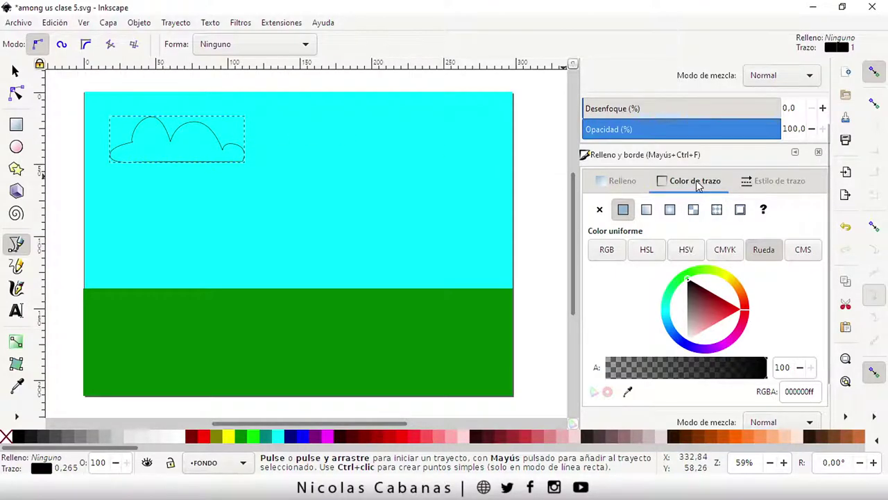
Step: Give the cloud a flat white fill and no outline
left_click(600, 210)
left_click(622, 182)
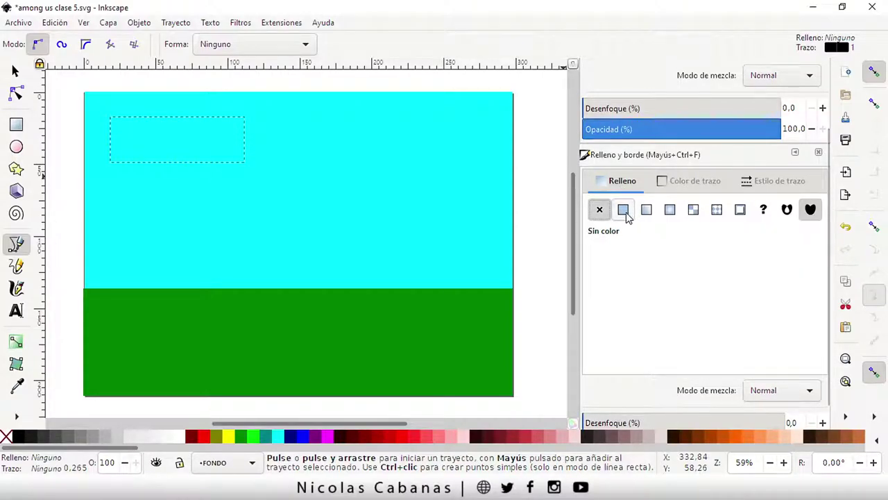
left_click(624, 210)
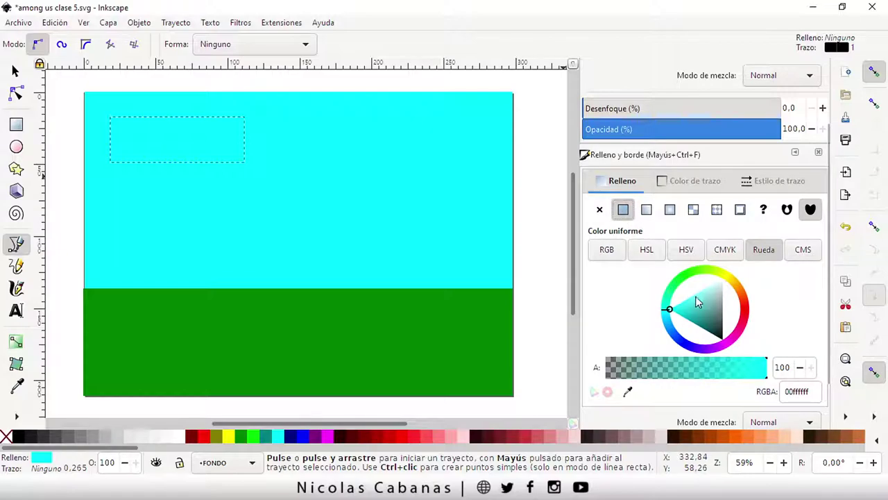
left_click_drag(698, 302, 721, 281)
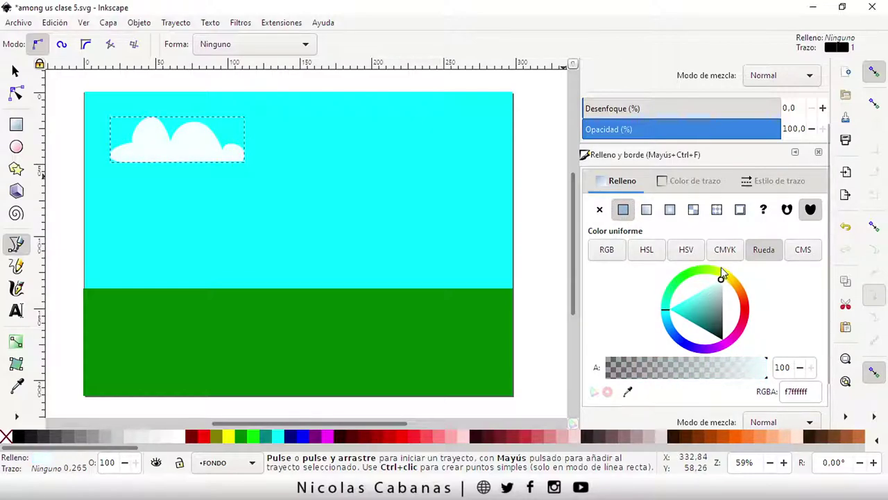
left_click(15, 72)
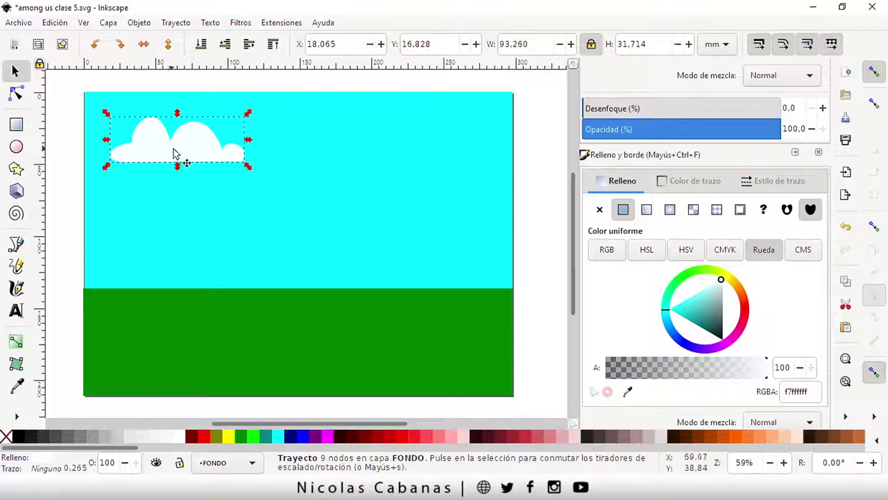
Step: Undo the accidental paste of the red crewmate
left_click(54, 22)
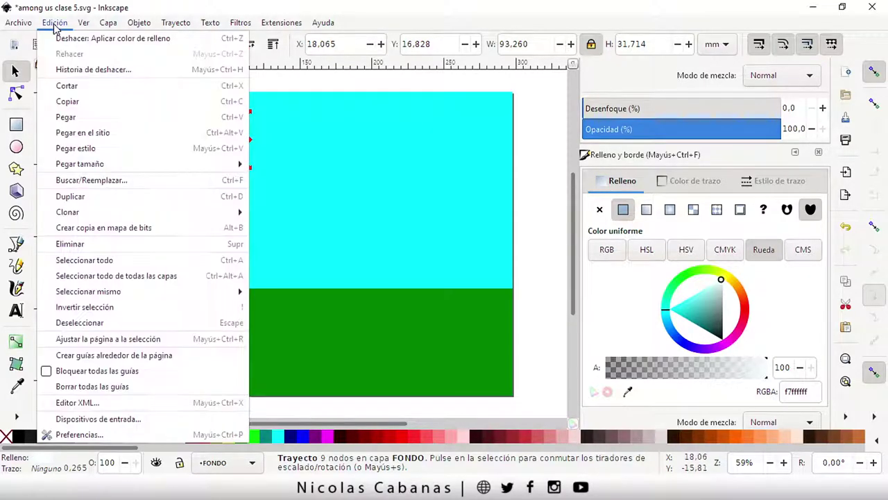
left_click(73, 117)
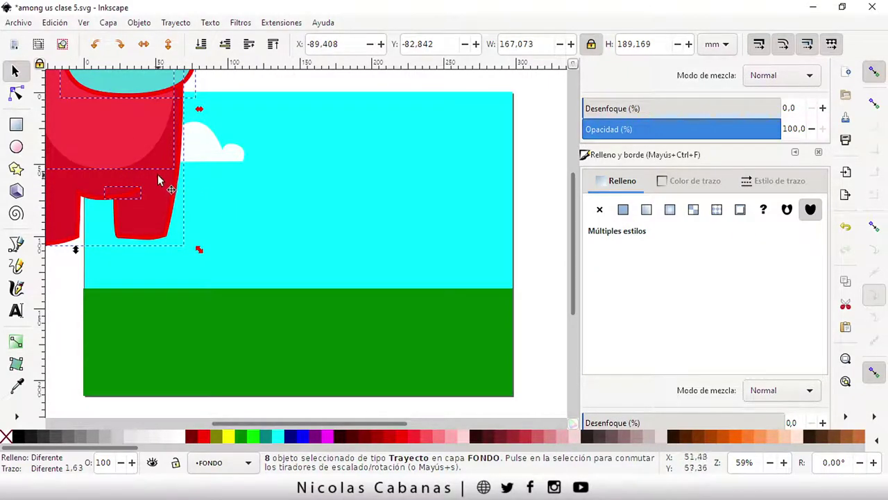
left_click(63, 22)
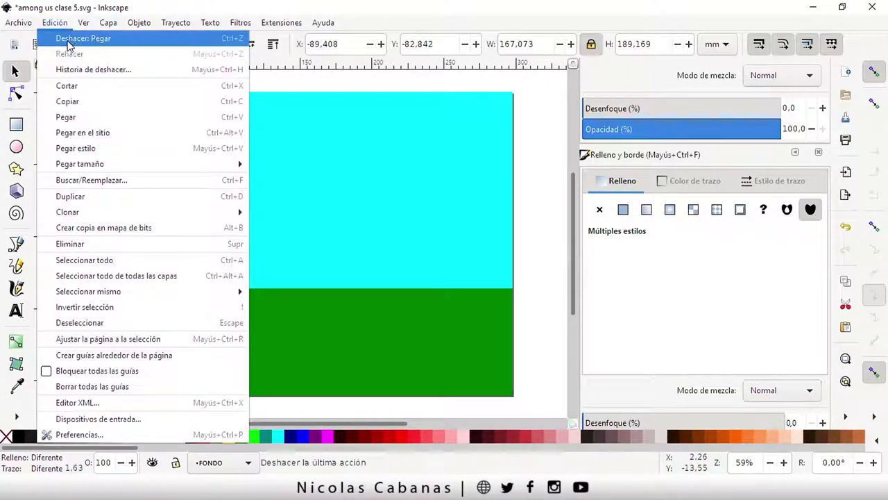
left_click(189, 38)
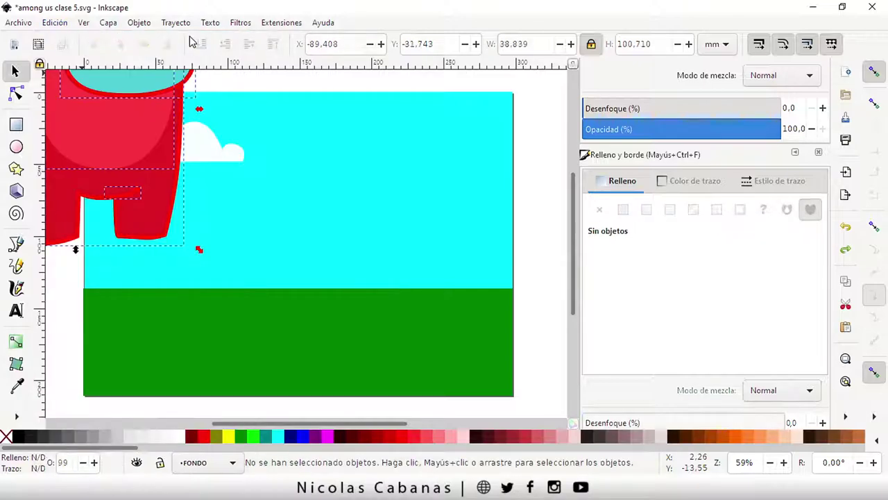
Step: Duplicate the white cloud, flip the copy horizontally and place it right of the original
left_click(199, 147)
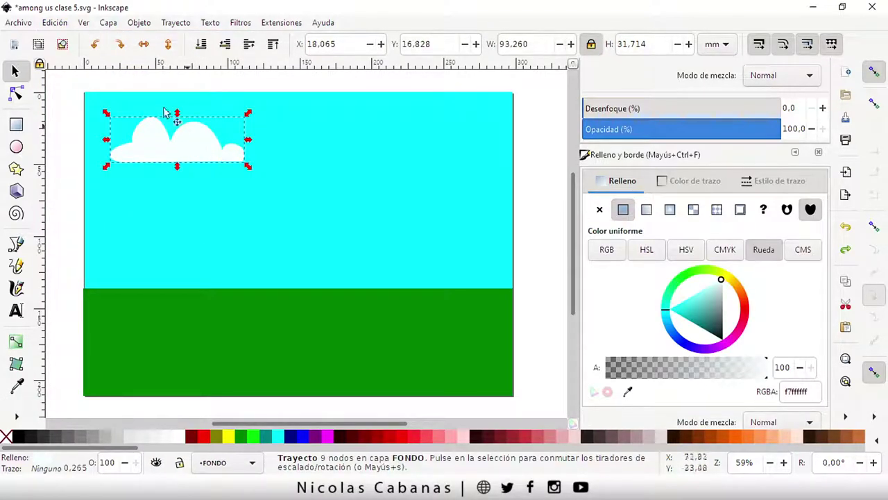
left_click(54, 22)
left_click(73, 104)
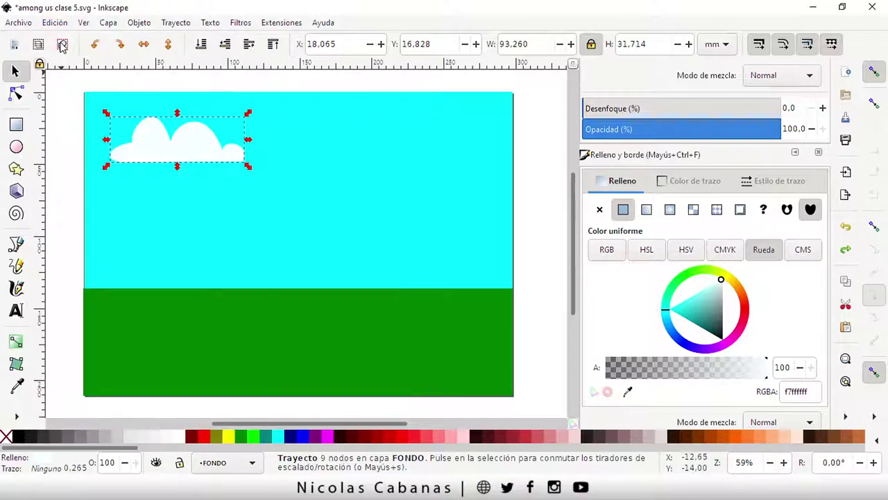
left_click(54, 23)
left_click(71, 119)
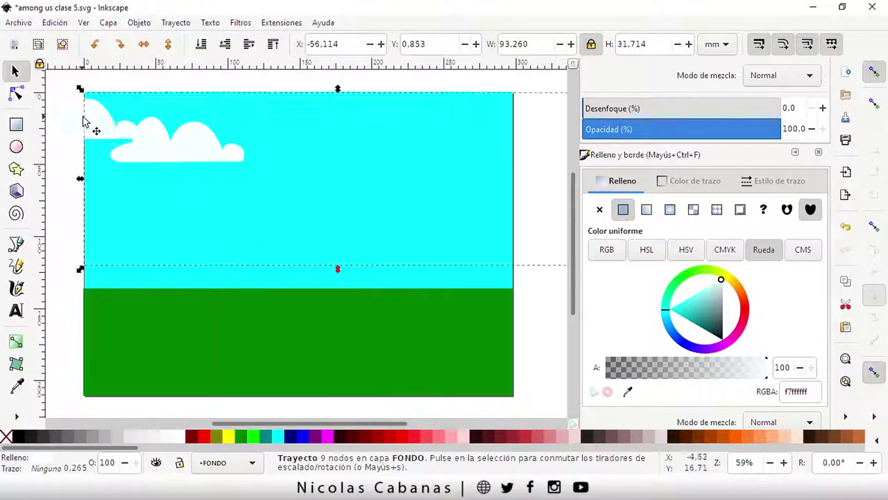
mouse_move(104, 132)
left_mouse_down()
mouse_move(386, 163)
mouse_move(412, 153)
mouse_move(308, 185)
mouse_move(277, 158)
mouse_move(356, 156)
left_mouse_up()
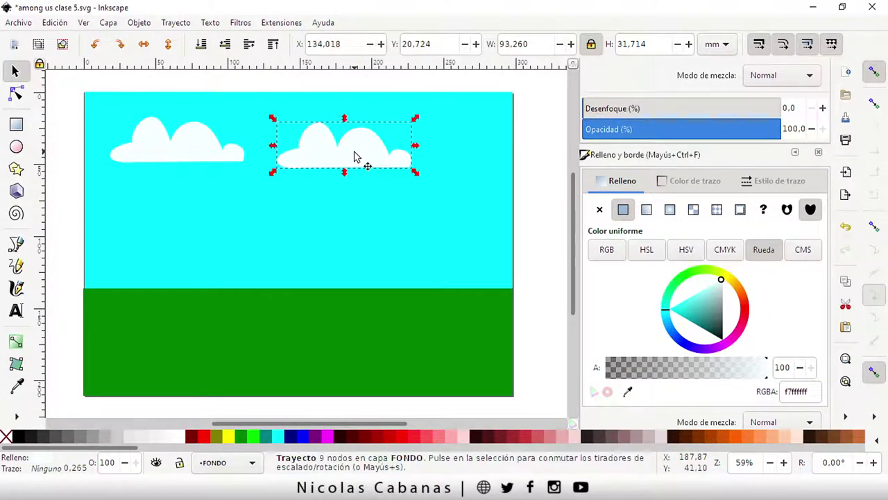
left_click(144, 46)
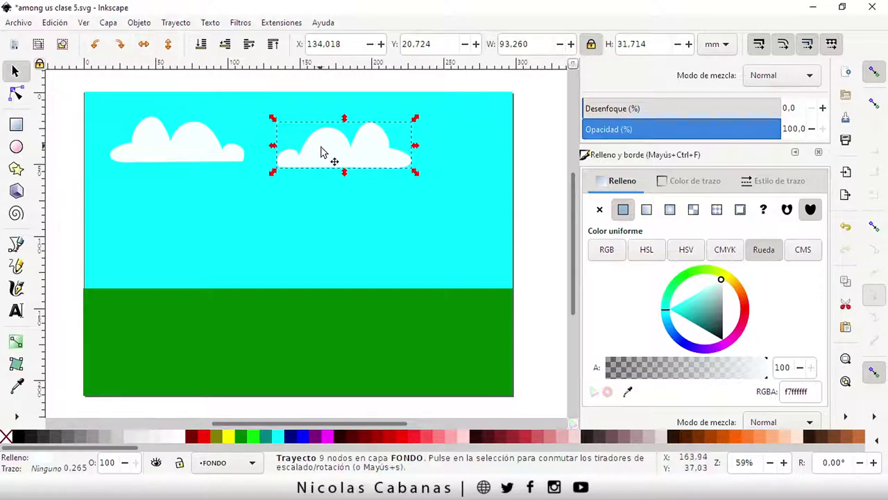
left_click_drag(321, 152, 339, 188)
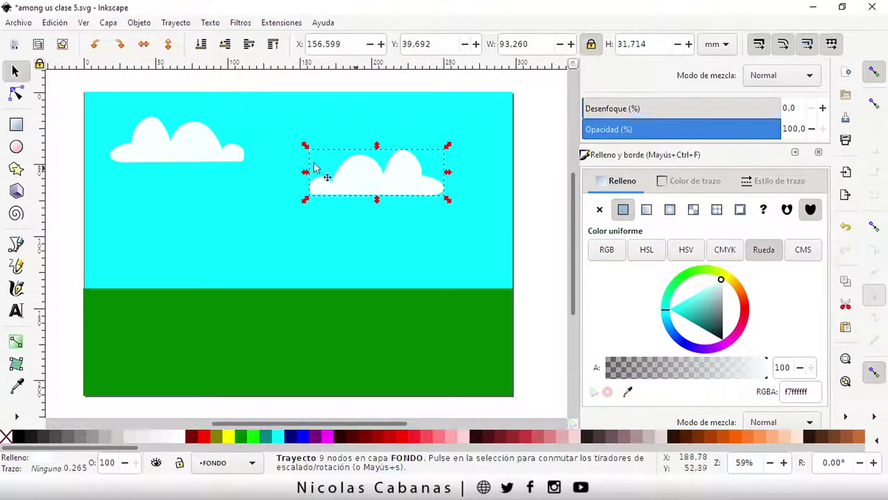
Step: Stretch the cloud copy wider by dragging its bump and corner nodes
left_click(16, 94)
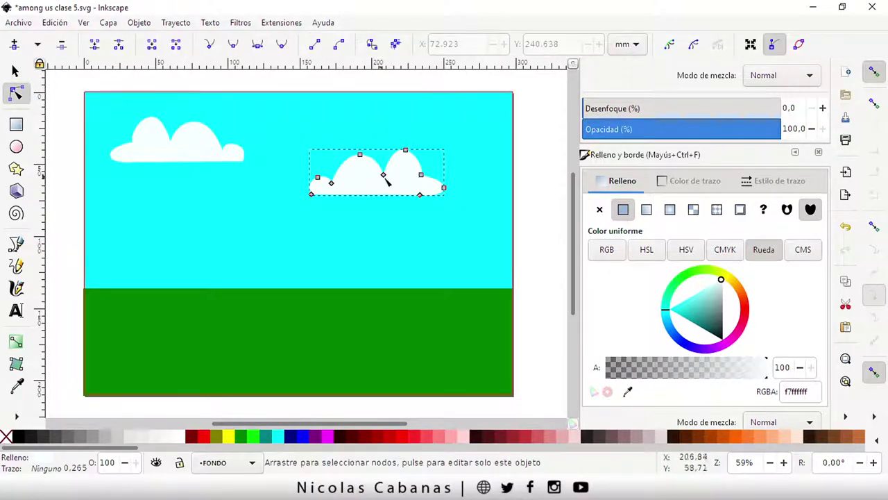
left_click_drag(421, 174, 433, 164)
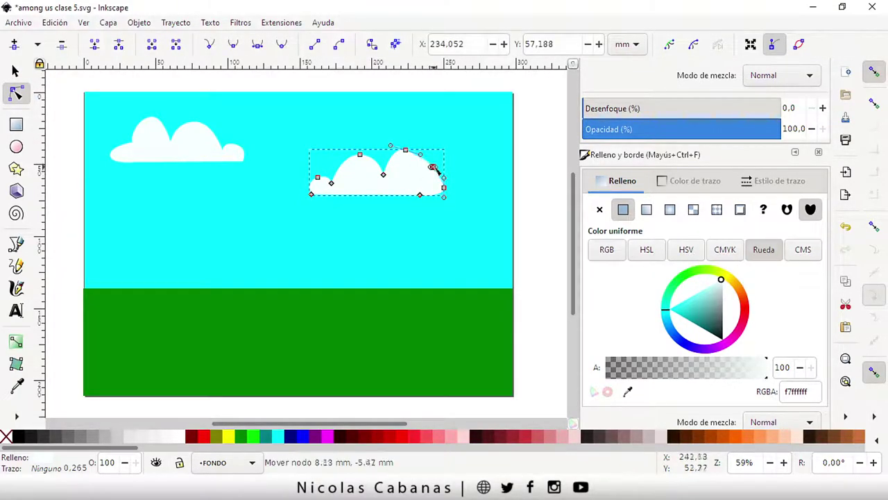
left_click_drag(359, 154, 350, 150)
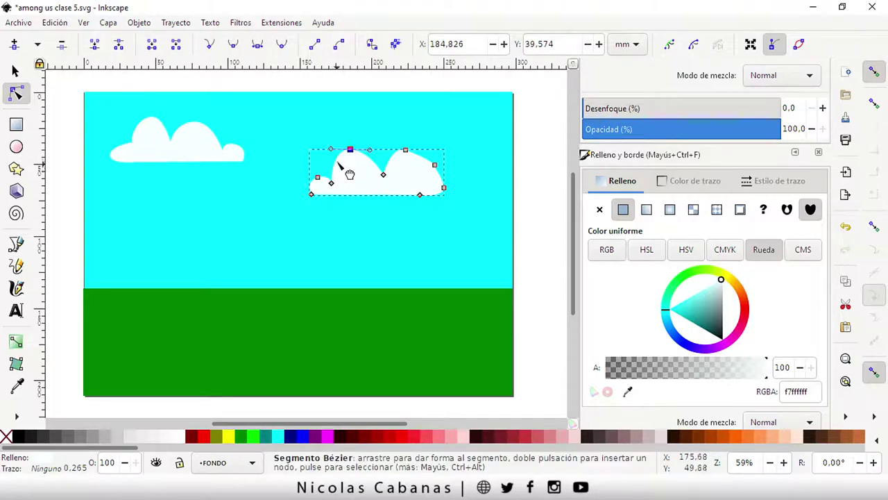
left_click_drag(444, 188, 491, 193)
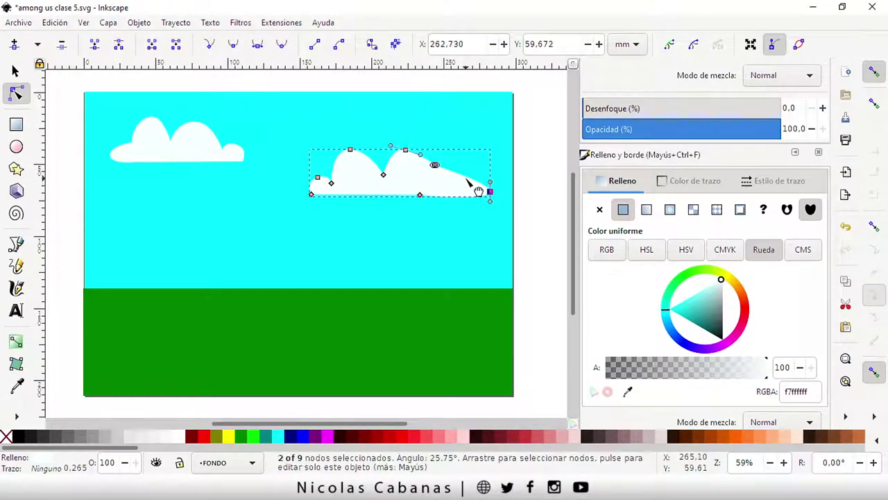
Step: Add a node on the right slope and raise it into a third bump, lowering the dip
double_click(467, 179)
left_click_drag(467, 179, 475, 155)
left_click(16, 71)
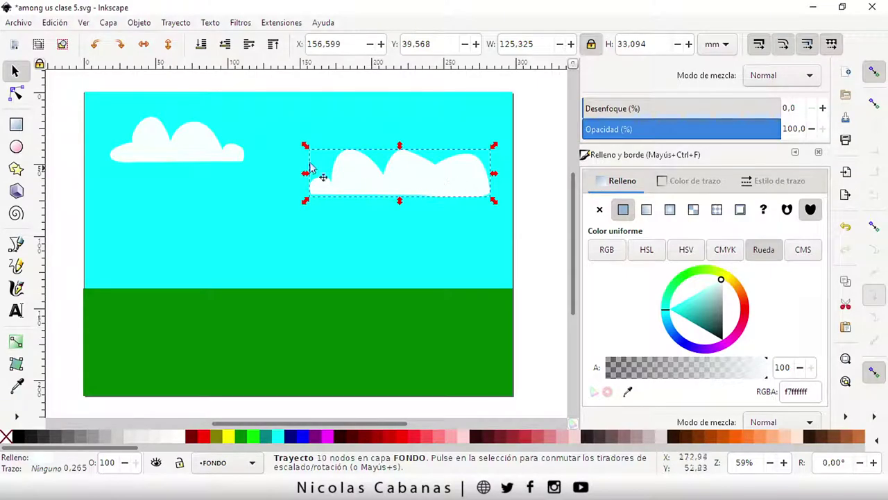
left_click(16, 93)
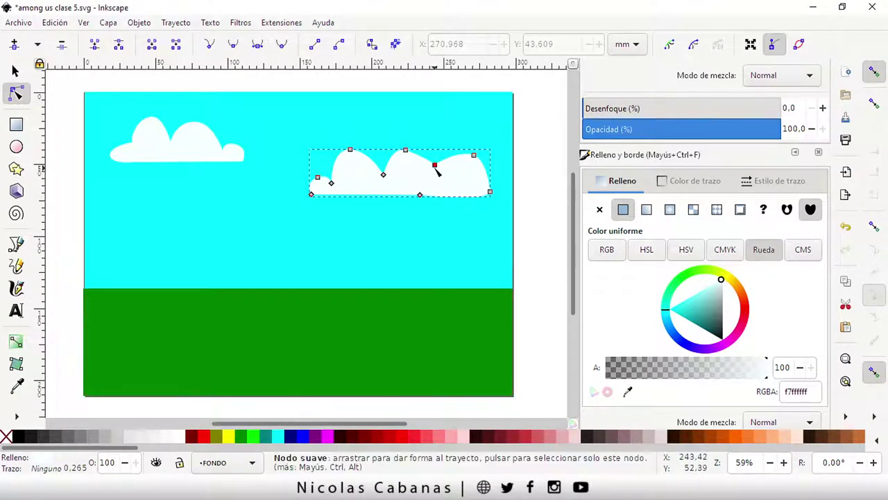
left_click_drag(437, 170, 435, 182)
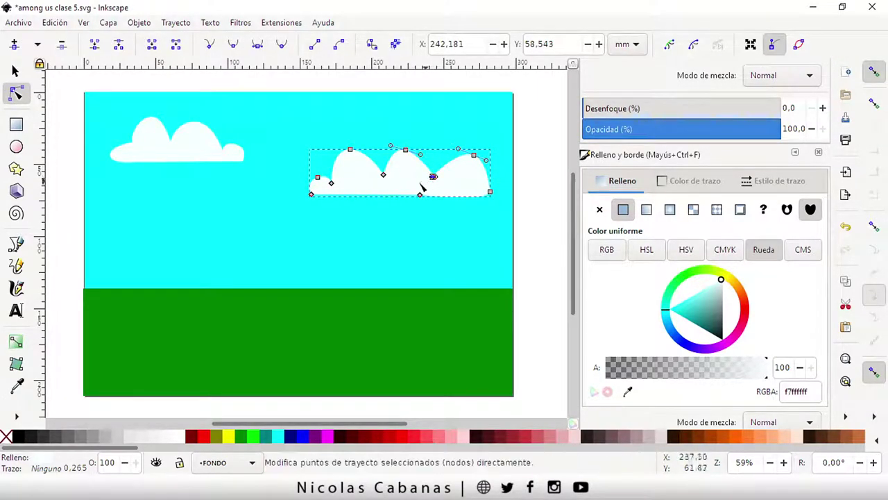
left_click(15, 71)
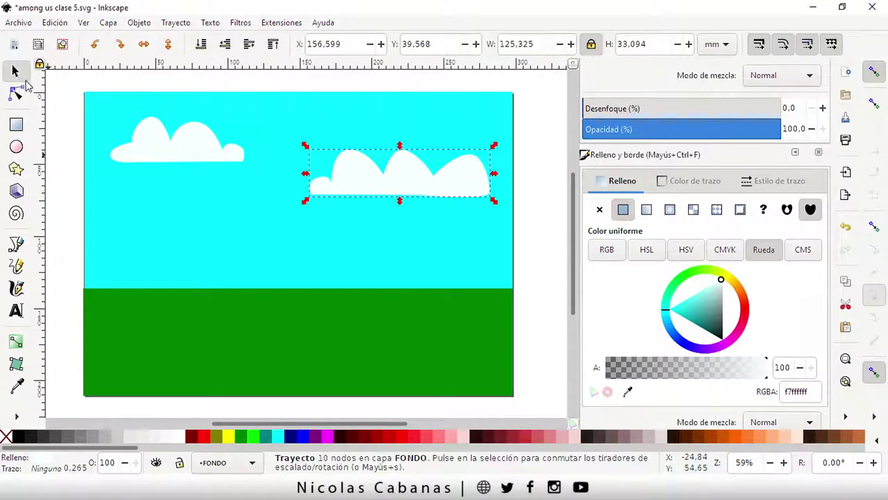
Step: Paste a cloud copy at the top centre and shrink it to about half size
left_click(54, 23)
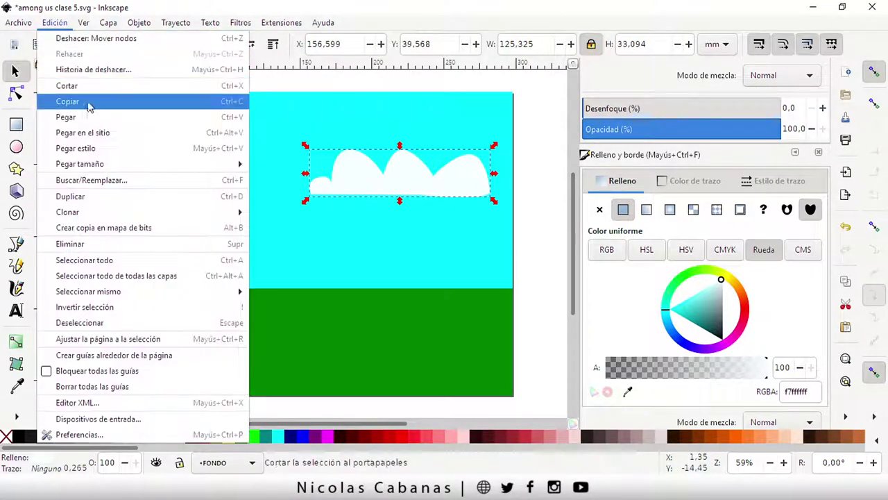
left_click(77, 115)
left_click_drag(122, 124, 354, 125)
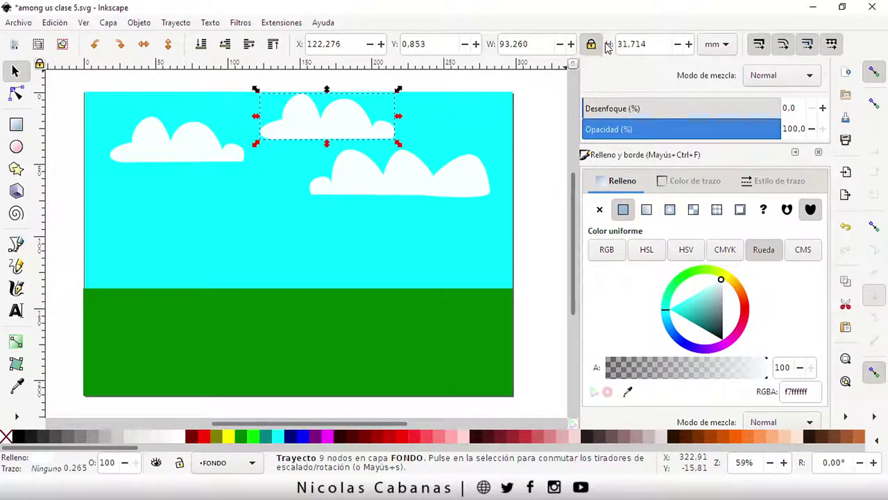
mouse_move(399, 89)
left_mouse_down()
mouse_move(337, 123)
mouse_move(384, 121)
left_mouse_up()
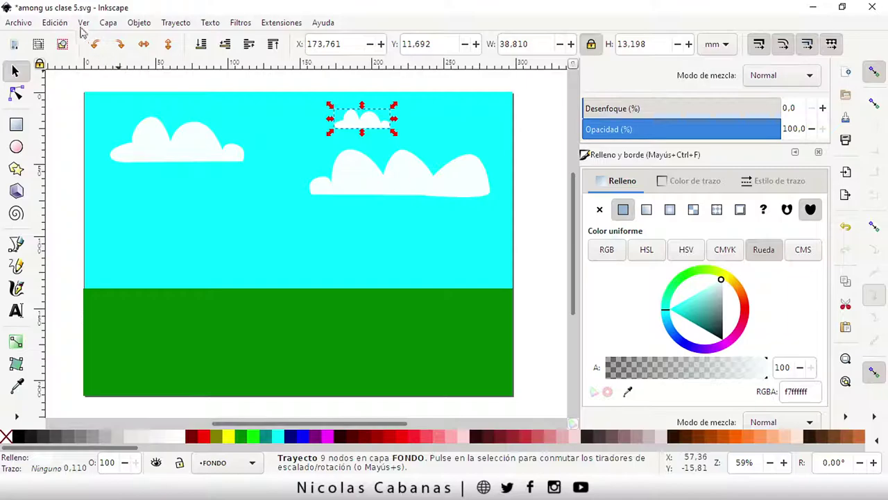
Step: Place a second cloud copy in the upper sky and draw a 97 × 28 mm ellipse on the grass
left_click(55, 22)
left_click(94, 118)
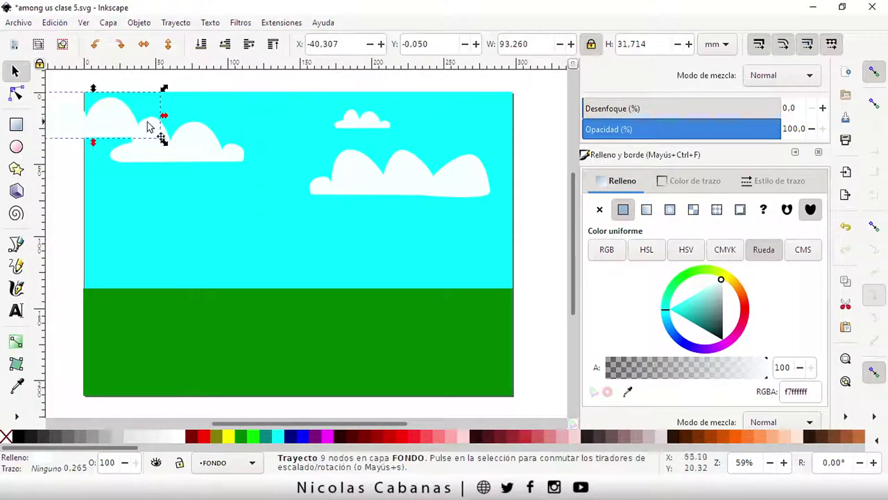
mouse_move(159, 104)
left_mouse_down()
mouse_move(350, 100)
mouse_move(234, 127)
mouse_move(295, 136)
left_mouse_up()
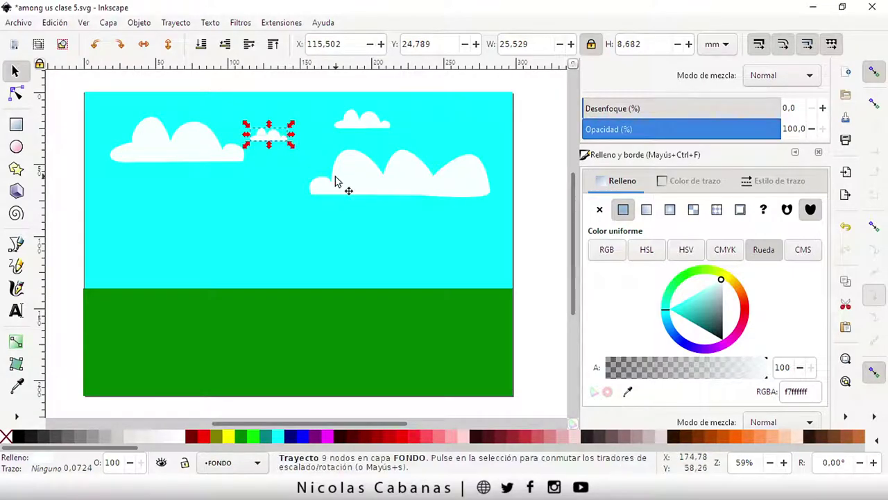
left_click(66, 216)
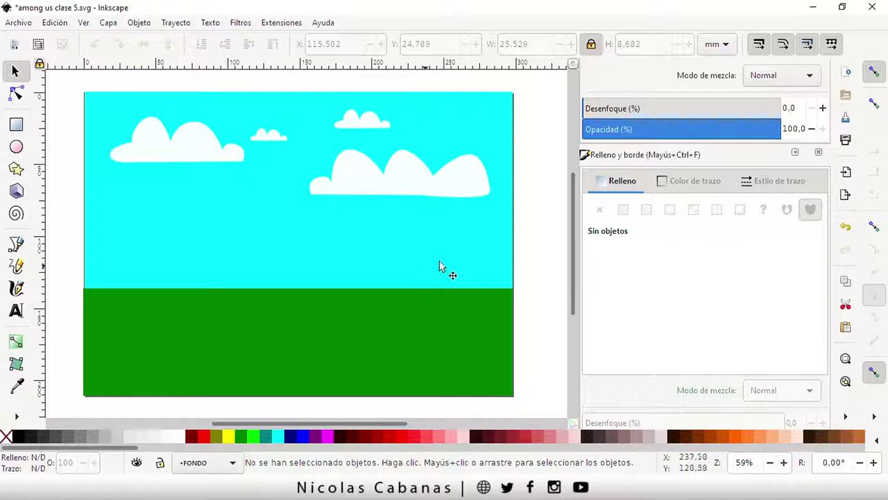
left_click(15, 147)
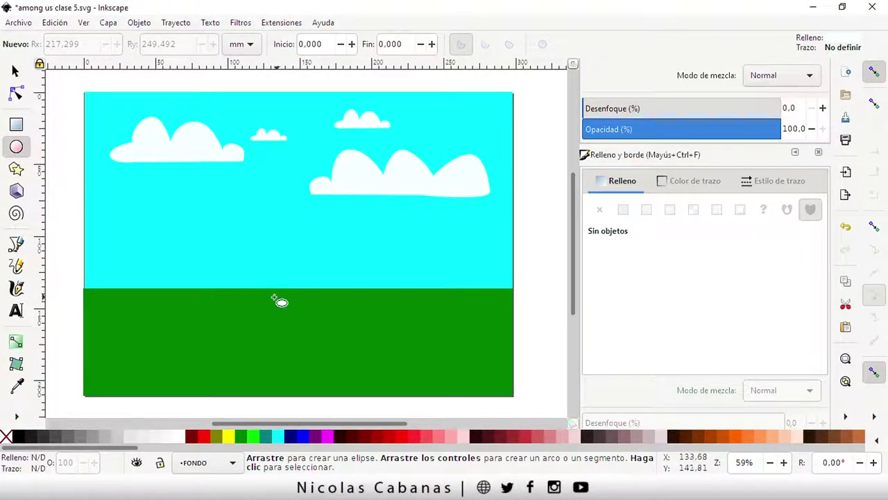
left_click_drag(250, 283, 388, 324)
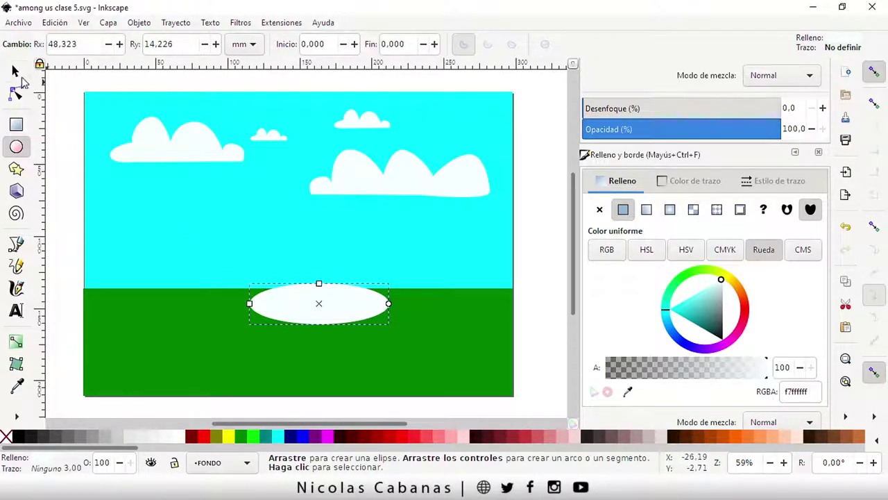
Step: Nudge the ellipse slightly up-left and set its fill to brown a6623fff
left_click(16, 71)
left_click_drag(313, 313, 306, 306)
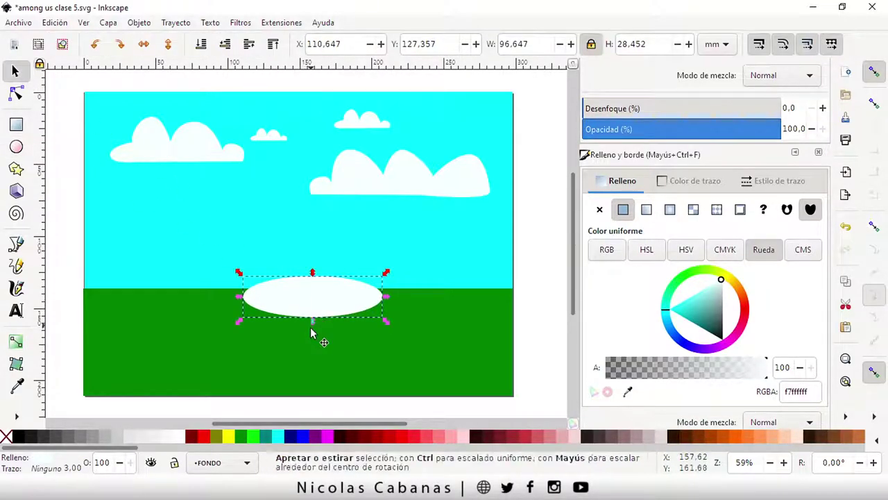
scroll(300, 350, "up", 1)
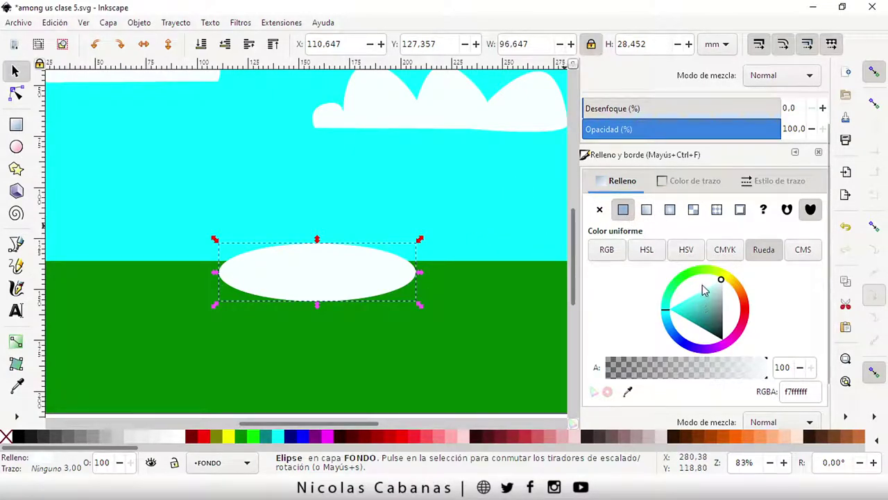
left_click(746, 304)
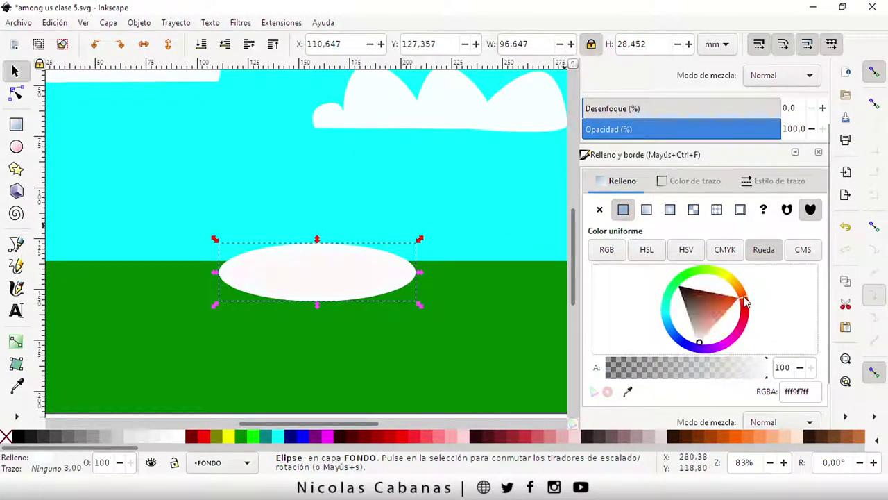
mouse_move(698, 333)
left_mouse_down()
mouse_move(698, 299)
mouse_move(707, 303)
left_mouse_up()
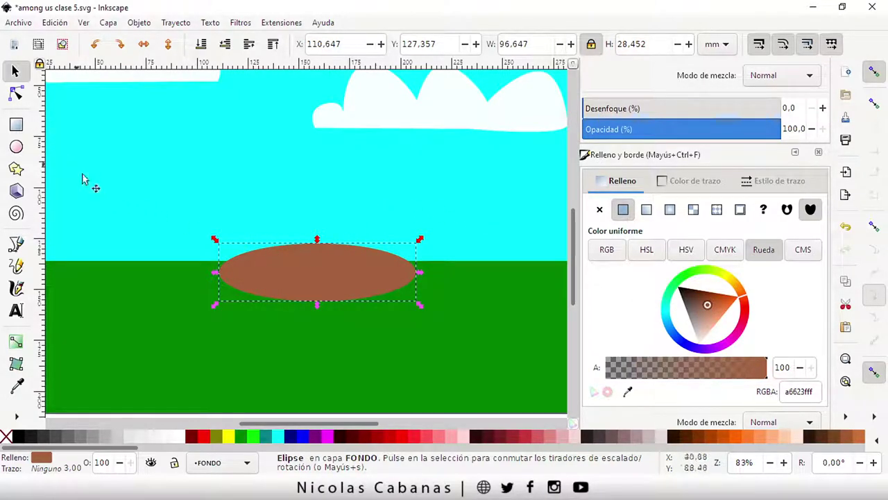
Step: Draw a narrow rectangle leg at the tabletop's left edge and copy it as the right front leg
left_click(16, 126)
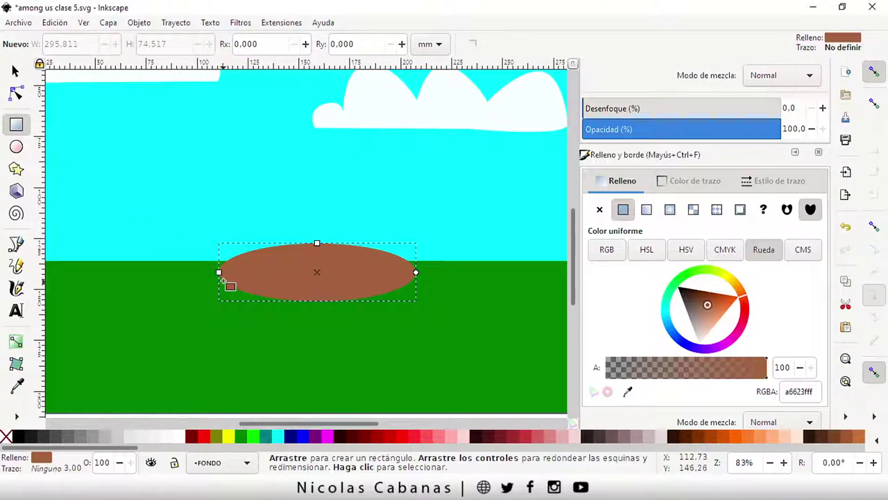
left_click_drag(223, 281, 234, 347)
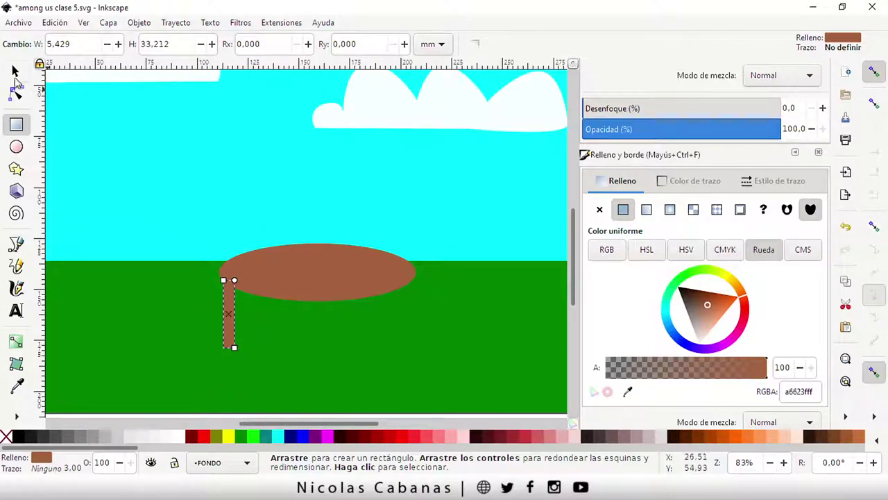
left_click(15, 72)
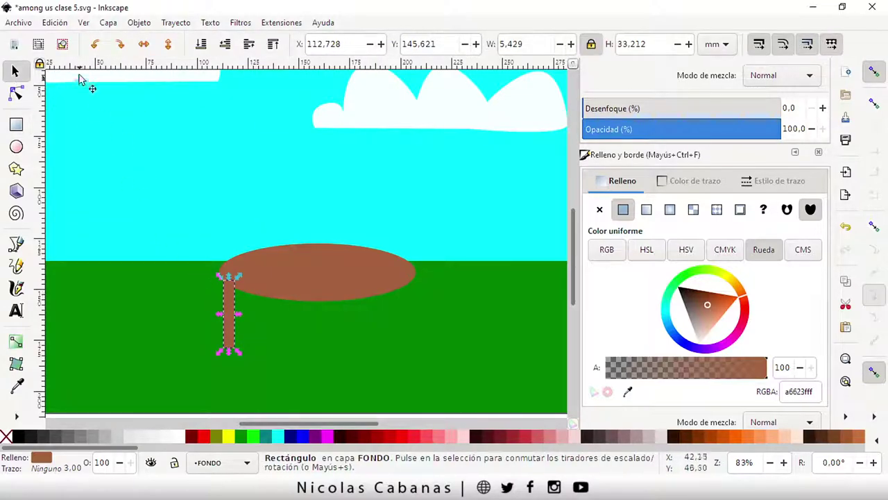
left_click(56, 23)
left_click(87, 102)
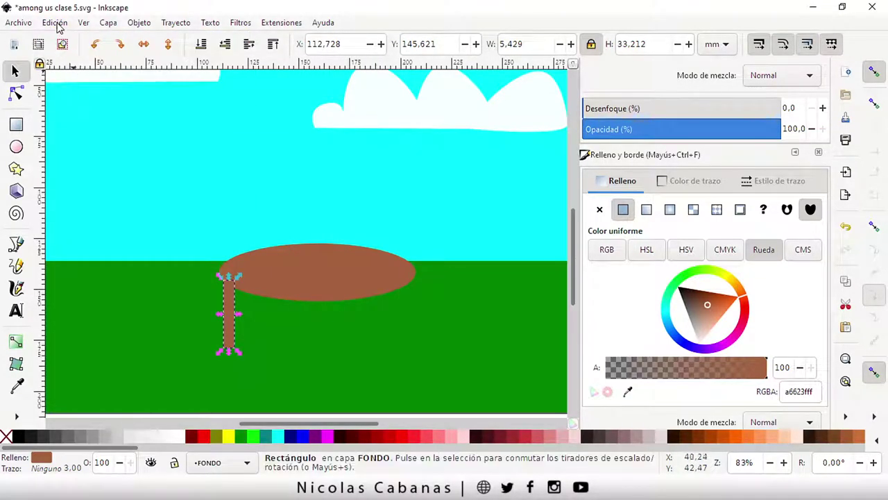
left_click(55, 23)
left_click(67, 116)
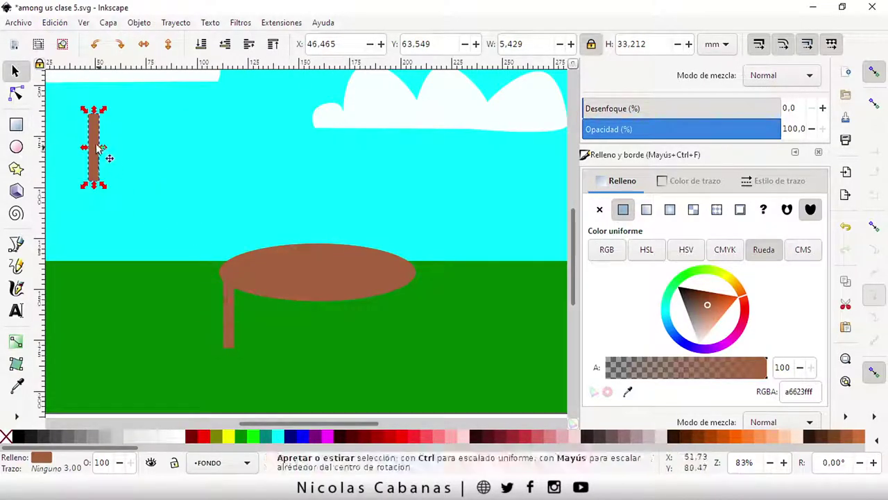
mouse_move(94, 142)
left_mouse_down()
mouse_move(313, 323)
mouse_move(402, 315)
left_mouse_up()
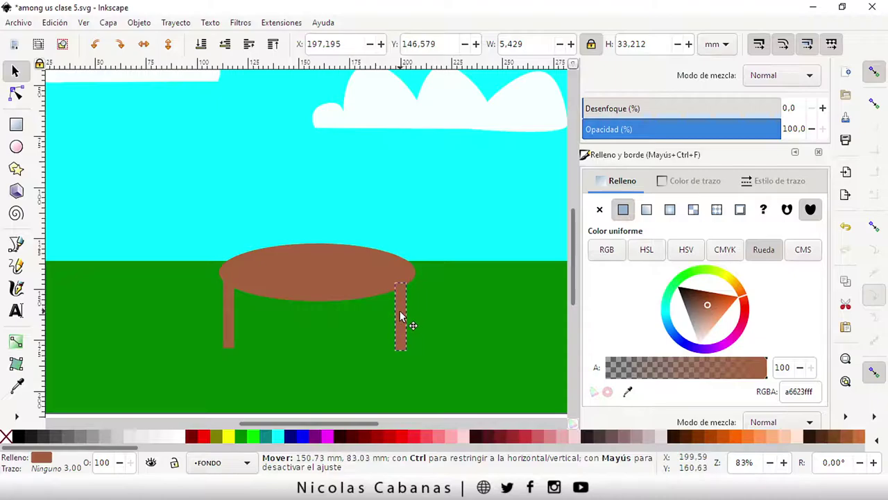
left_click_drag(402, 316, 407, 311)
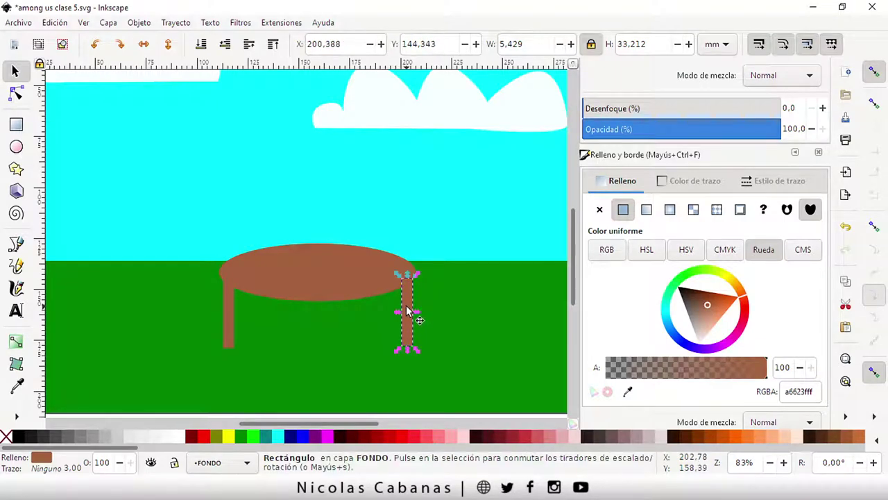
Step: Paste two more leg copies under the tabletop as the back legs
left_click(54, 23)
left_click(67, 117)
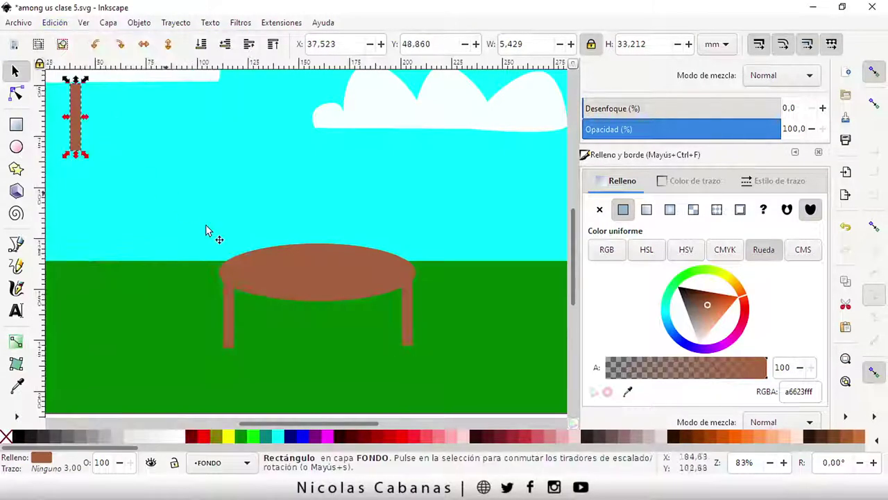
left_click_drag(72, 111, 277, 286)
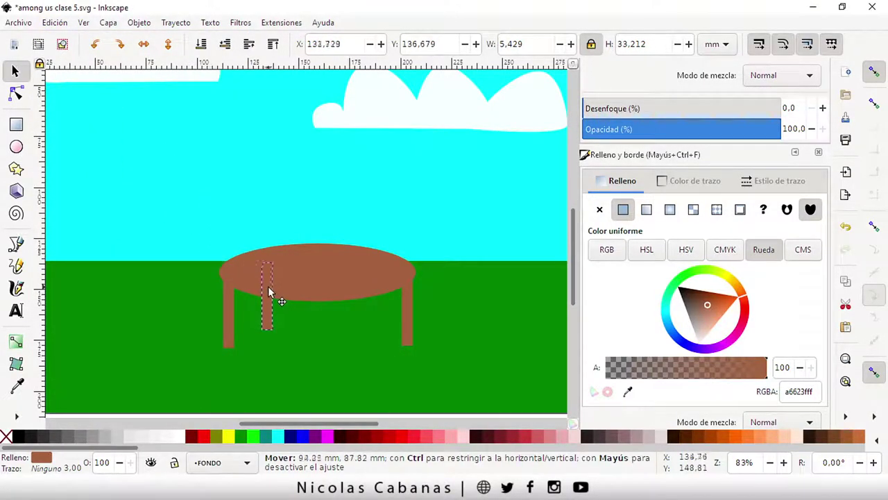
left_click(54, 23)
left_click(67, 117)
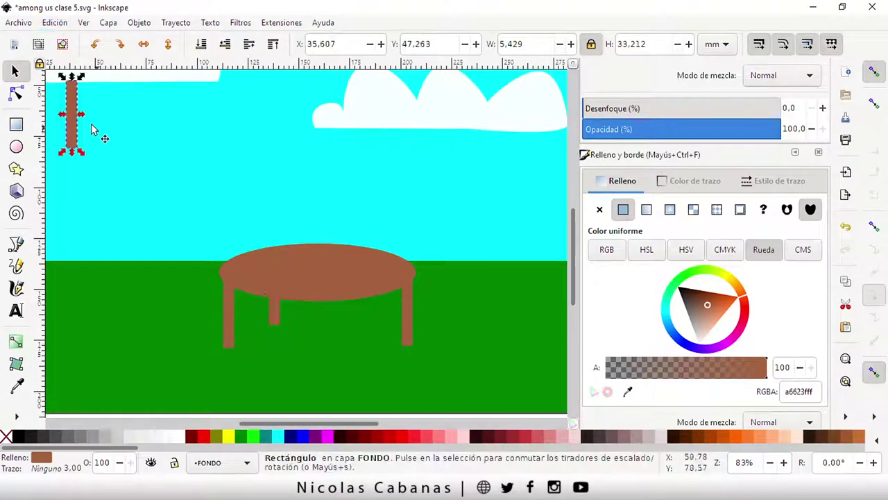
mouse_move(74, 114)
left_mouse_down()
mouse_move(254, 238)
mouse_move(366, 291)
left_mouse_up()
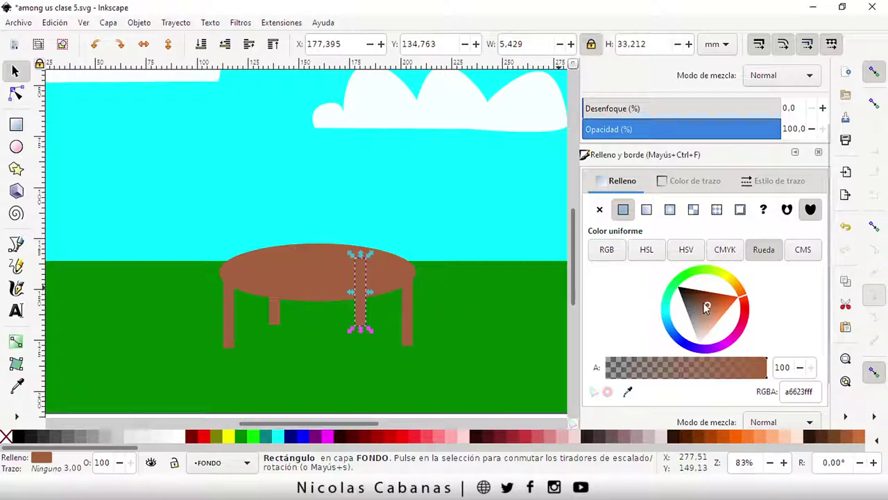
Step: Darken one back leg's brown and copy that dark brown onto the other back leg
left_click_drag(706, 307, 694, 297)
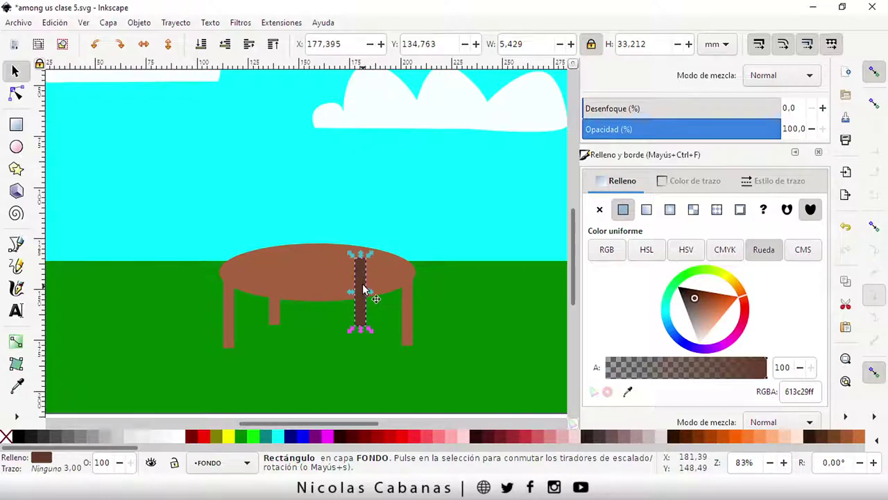
left_click(275, 318)
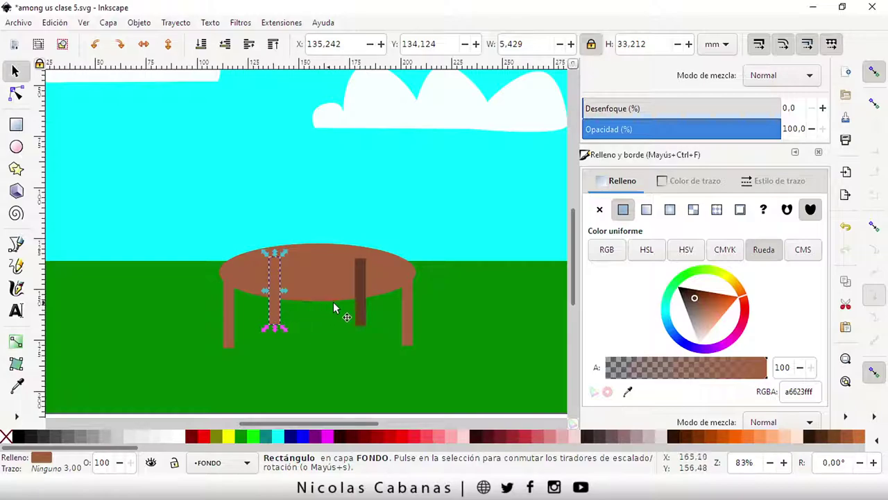
left_click(631, 186)
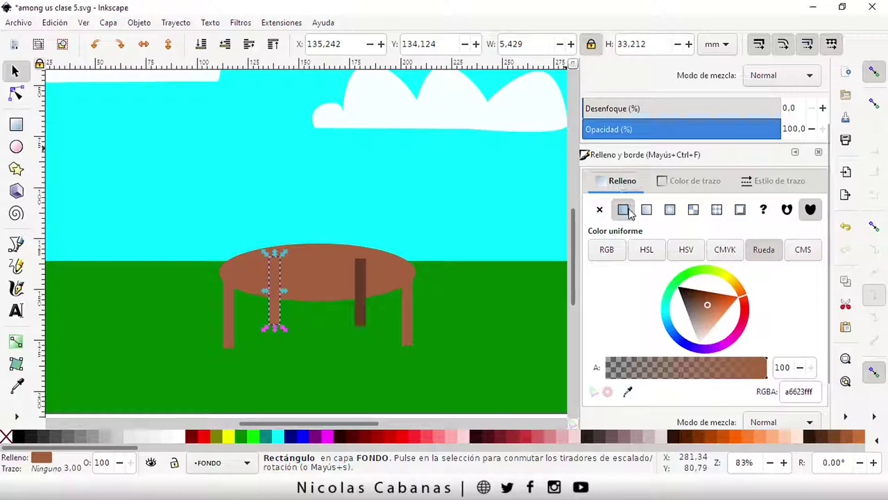
left_click(628, 393)
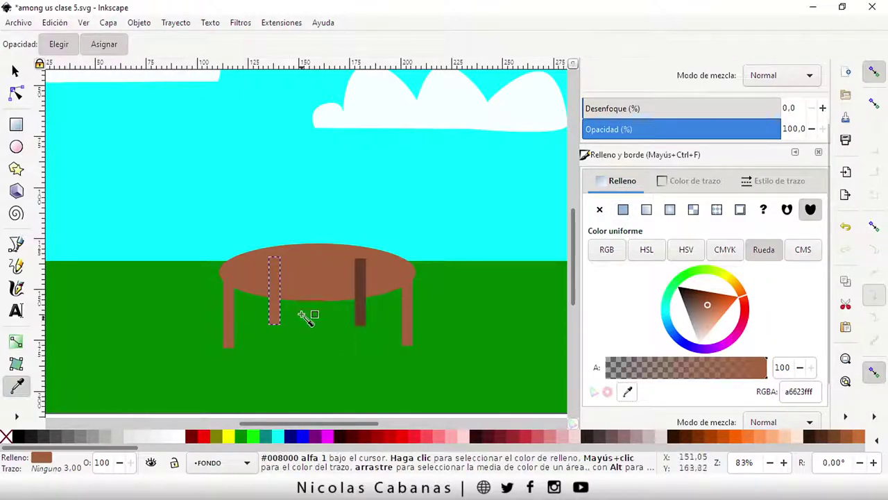
left_click(361, 313)
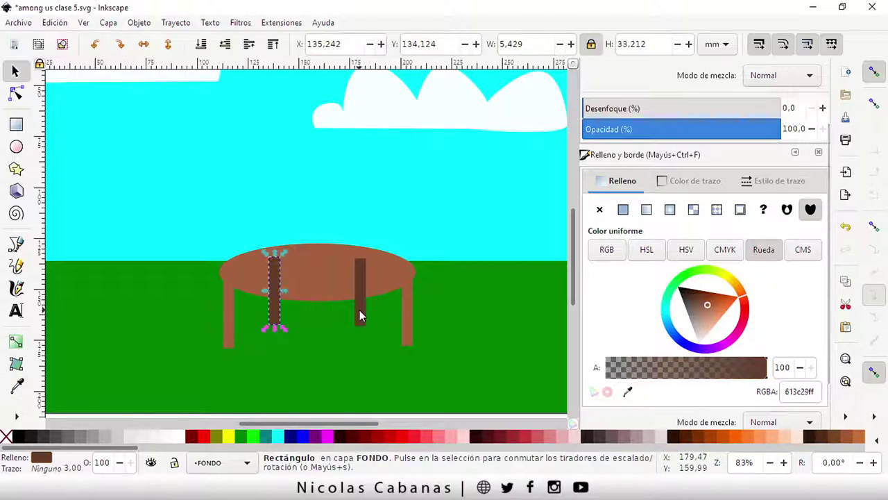
Step: Raise the tabletop ellipse above both back legs in stacking order
left_click(312, 261)
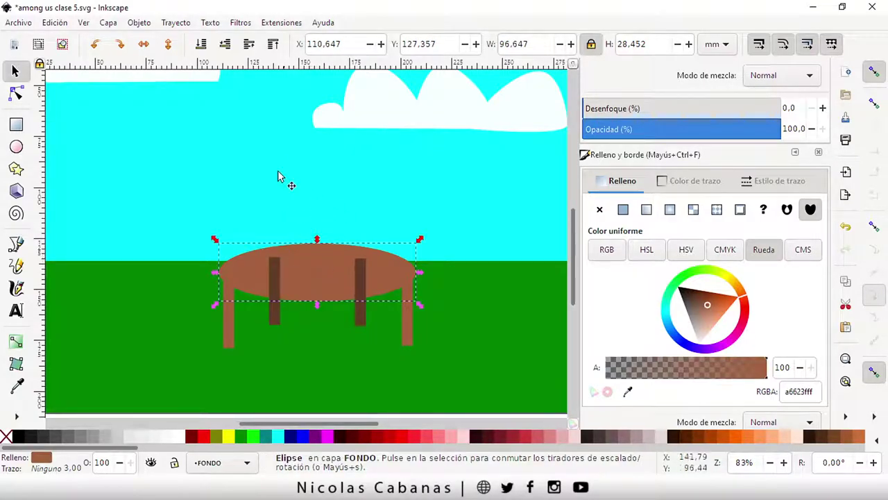
left_click(249, 45)
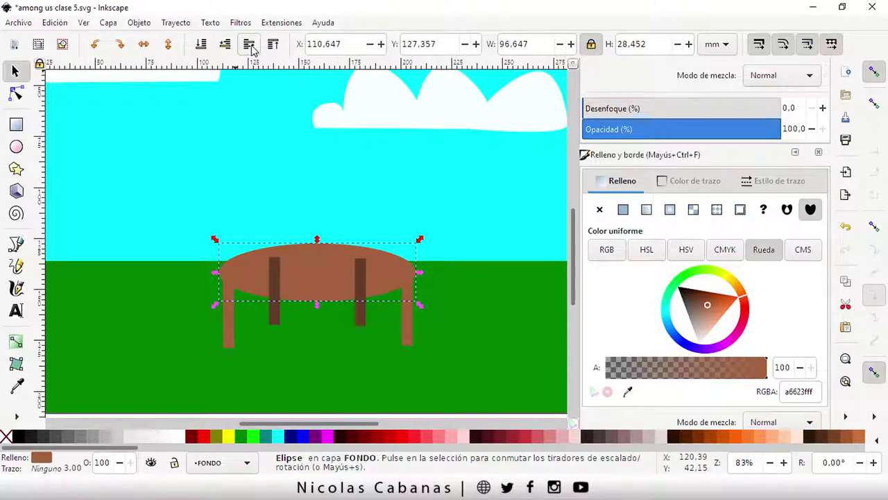
left_click(251, 49)
left_click(251, 48)
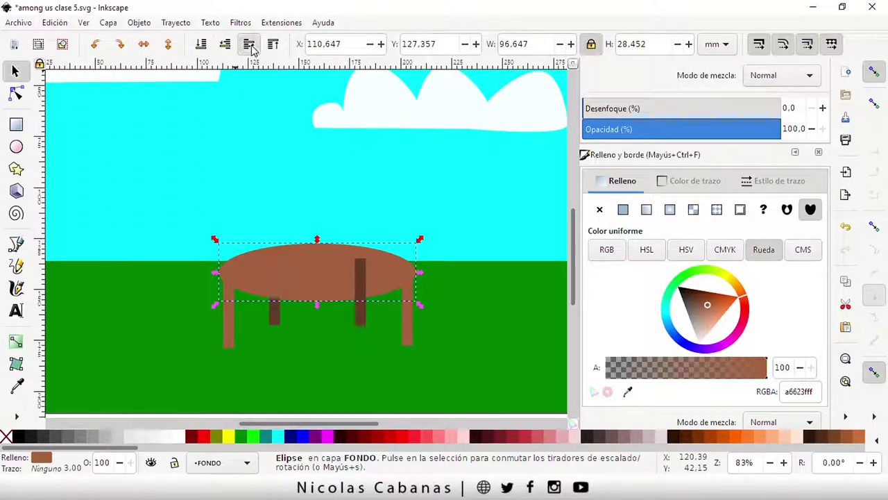
left_click(251, 49)
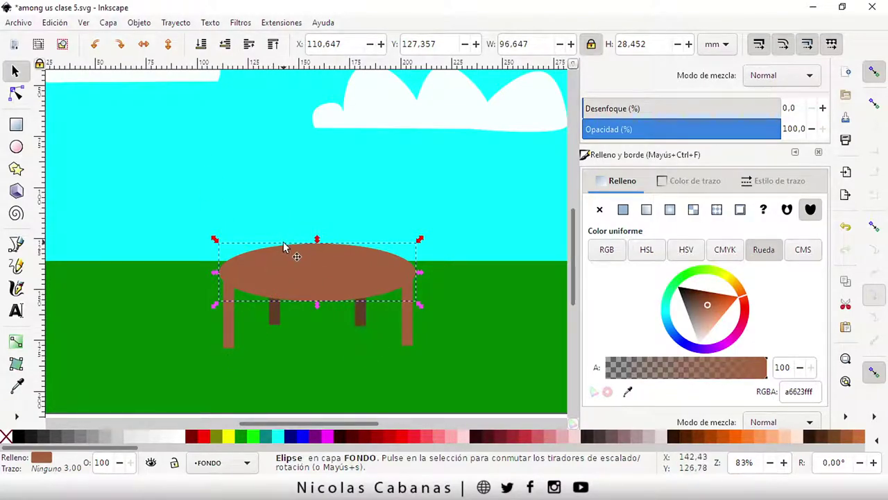
Step: Try a brown calligraphic stroke on the ground and undo it
left_click(199, 298)
scroll(291, 319, "down", 2)
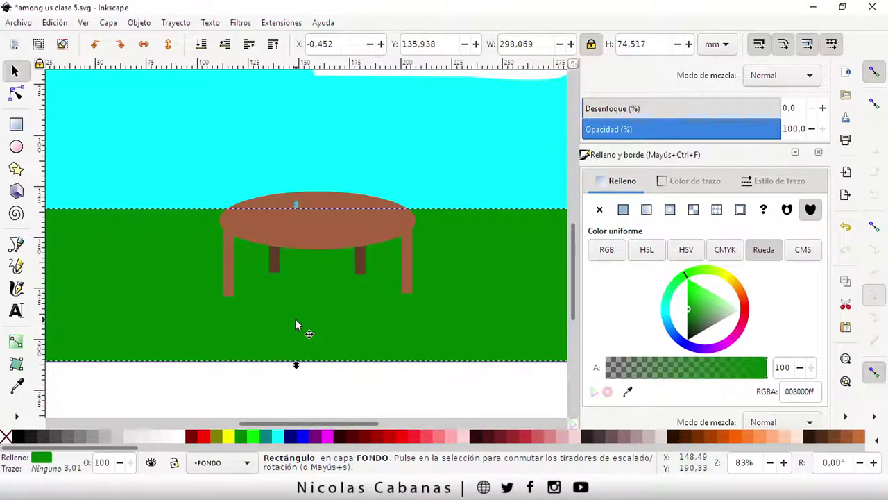
scroll(267, 288, "down", 1)
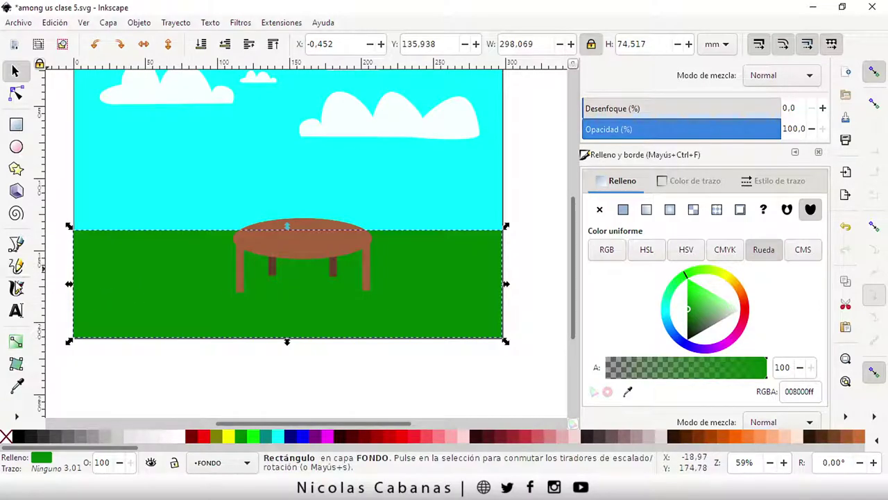
left_click(16, 288)
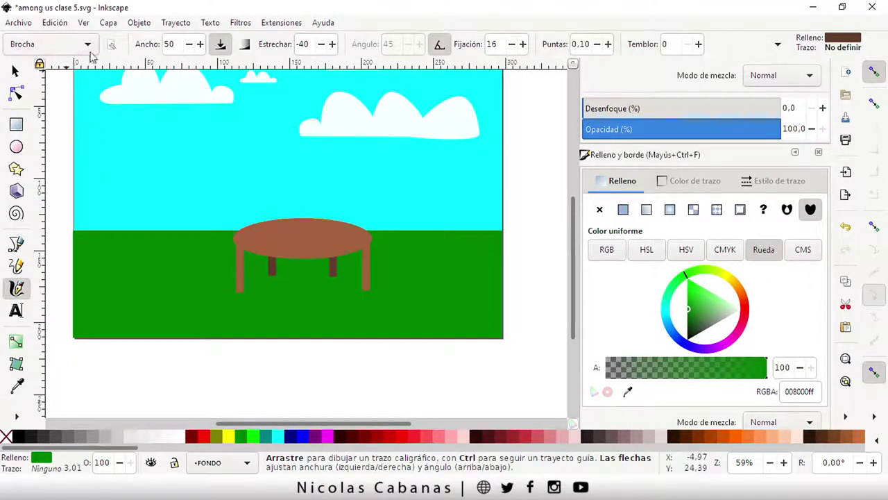
mouse_move(135, 387)
left_mouse_down()
mouse_move(212, 382)
mouse_move(221, 372)
left_mouse_up()
key("ctrl+z")
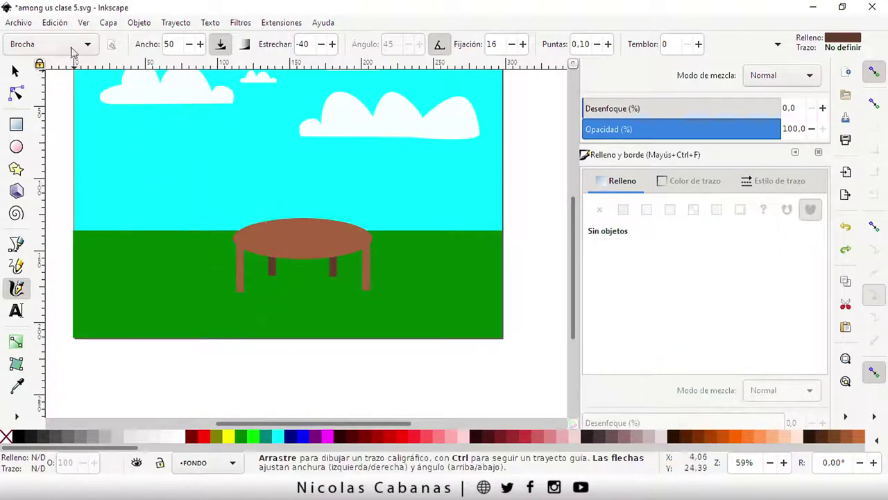
Step: Save the document as among us clase 5.svg
left_click(56, 23)
left_click(19, 23)
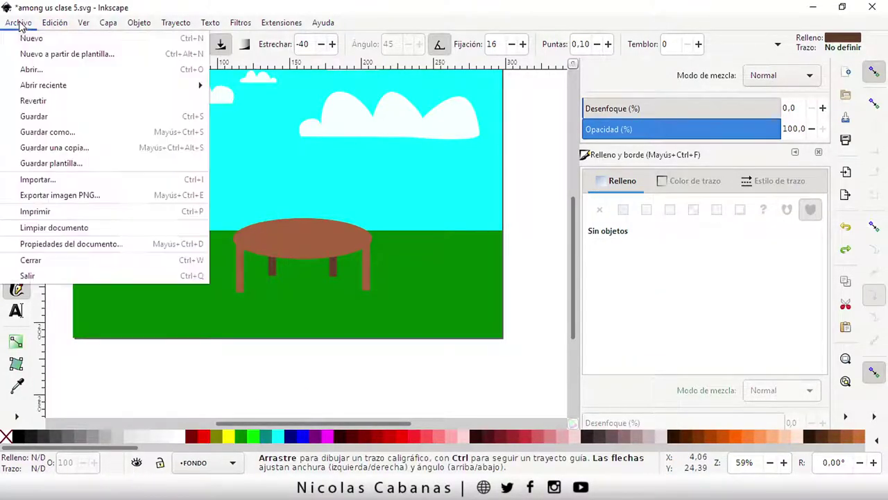
left_click(40, 118)
Step: Set the calligraphy pen to the Plumilla preset (thinning 10, fixation 90)
left_click(40, 47)
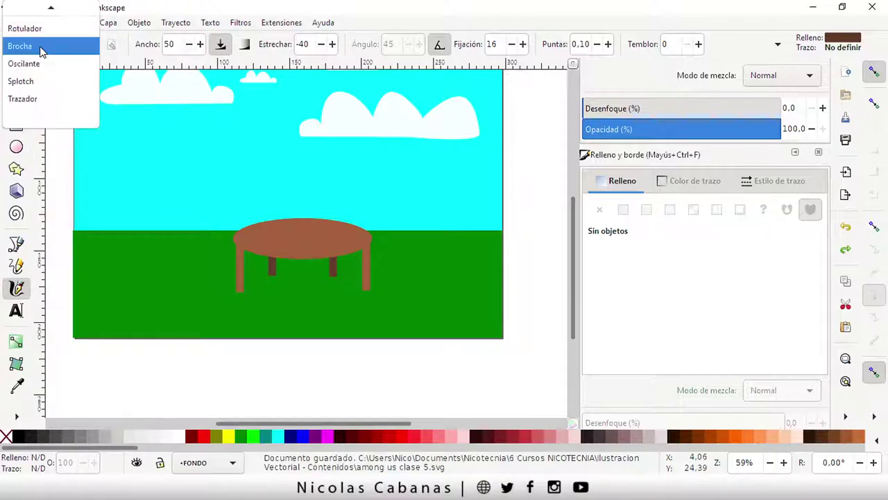
left_click(42, 16)
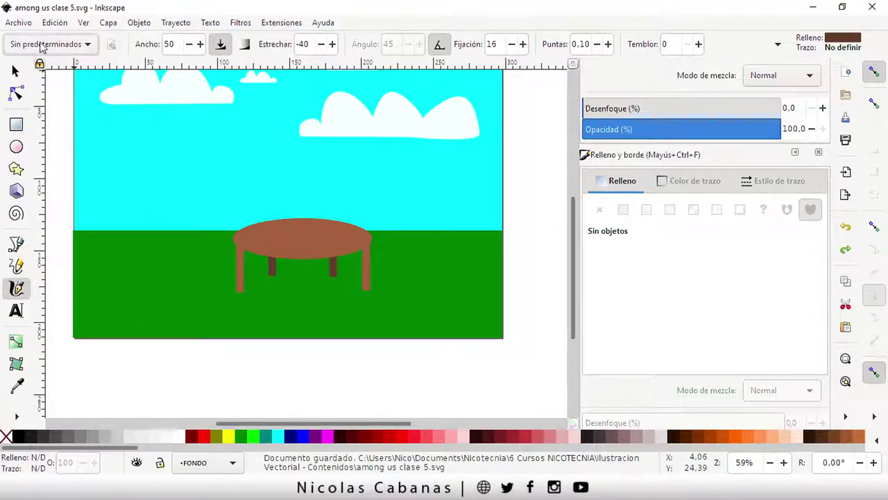
left_click(42, 46)
left_click(28, 62)
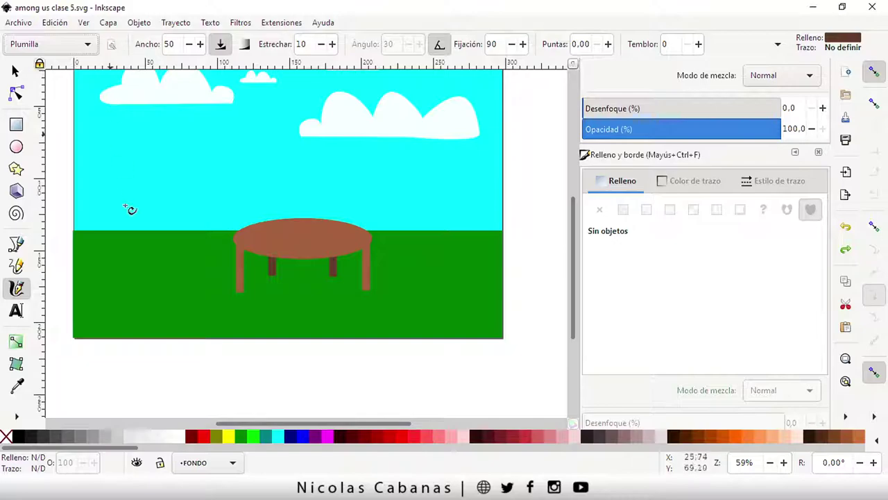
Step: Draw a brown test stroke on the lower-left grass and delete it
left_click_drag(94, 319, 126, 314)
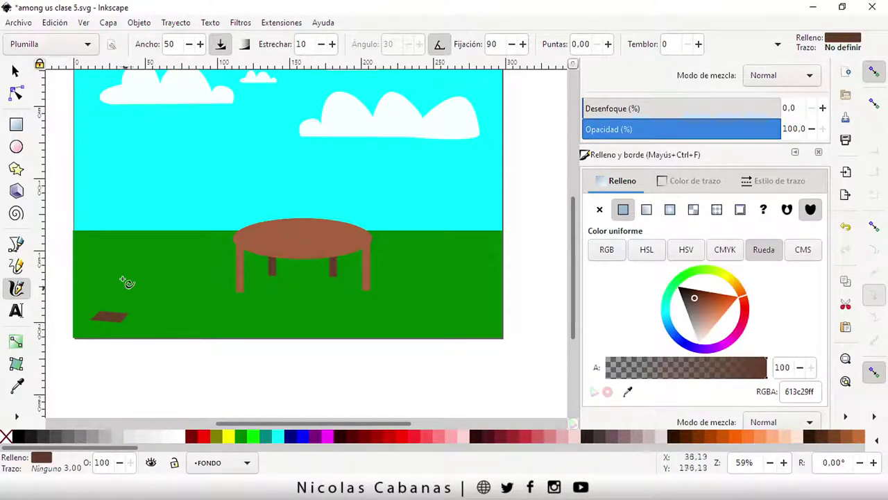
double_click(170, 44)
type("3")
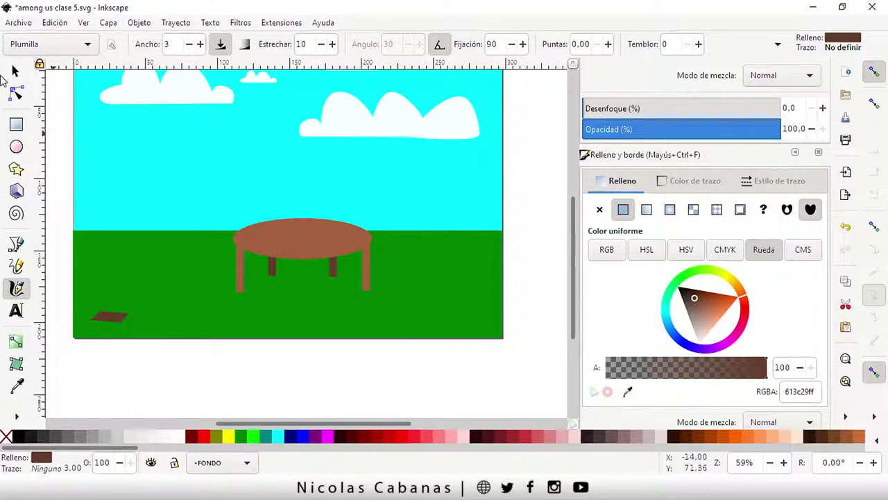
left_click(16, 73)
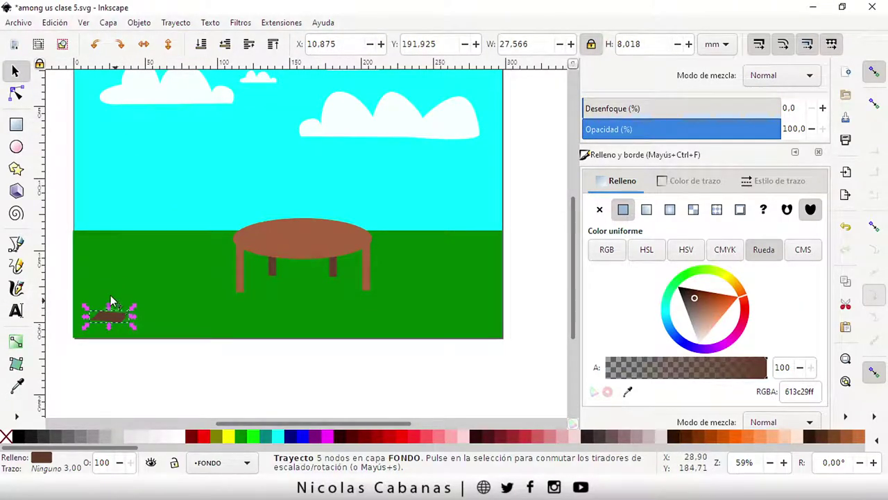
key("Delete")
Step: Draw two more brown test strokes while adjusting pen width, then delete them
left_click(17, 288)
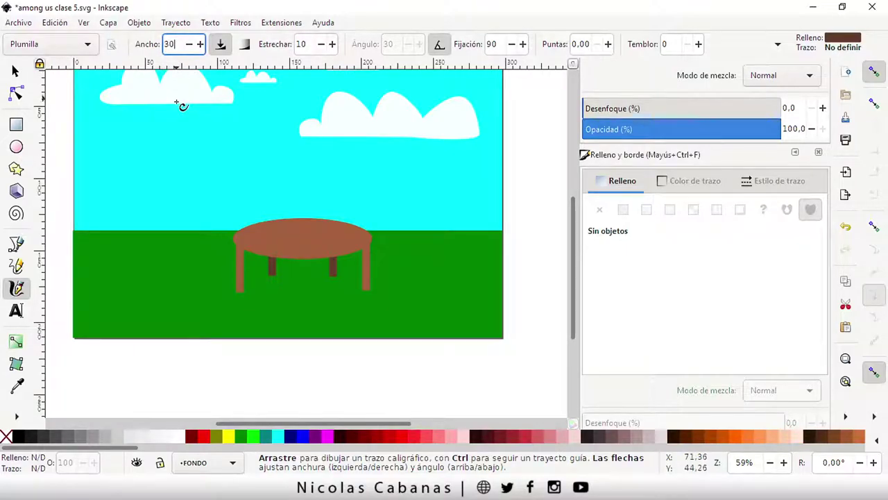
left_click_drag(88, 321, 111, 302)
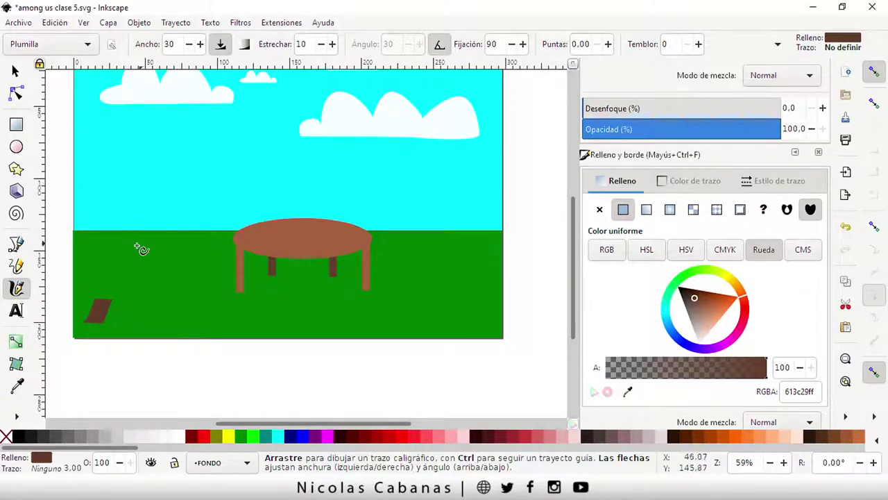
double_click(180, 44)
type("10")
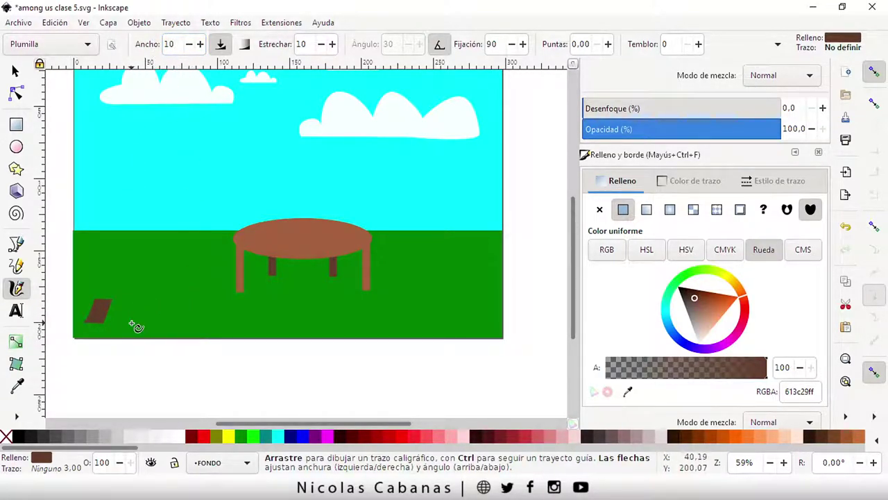
left_click_drag(135, 323, 148, 295)
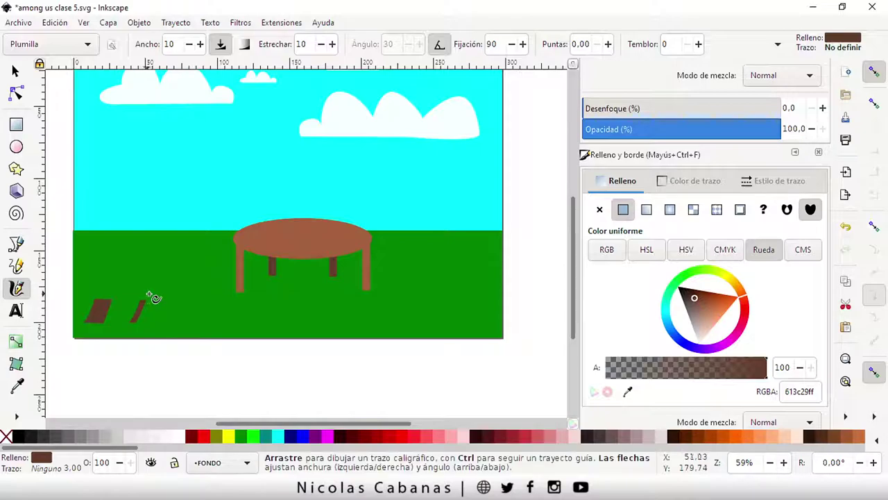
left_click(54, 23)
left_click(61, 14)
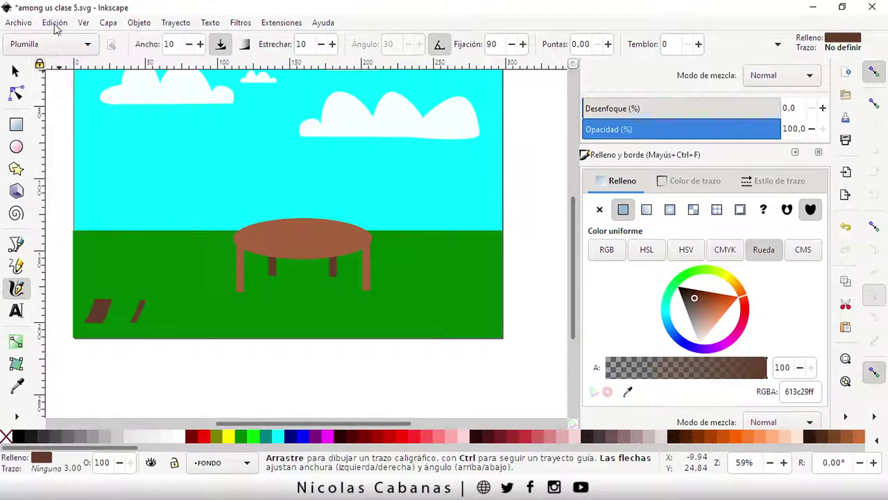
left_click(15, 70)
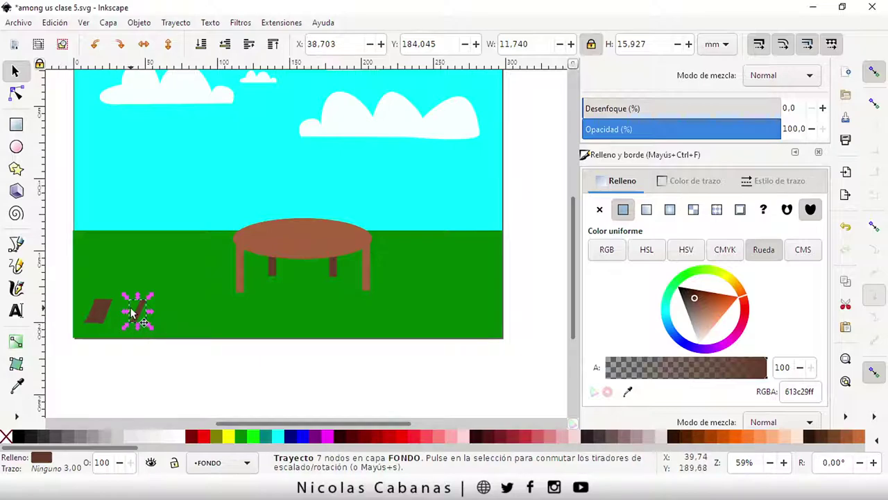
key("Escape")
left_click(100, 316)
key("Delete")
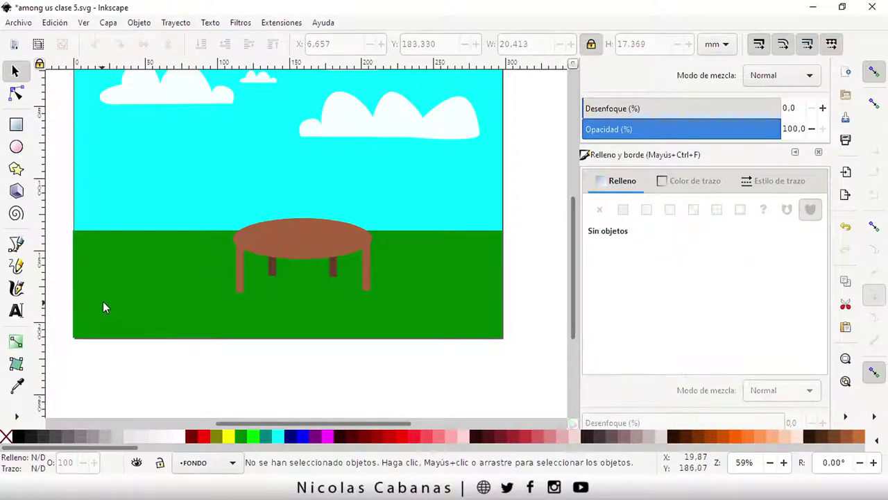
Step: Reapply the Plumilla preset with width 10 and choose lime green
left_click(17, 288)
left_click(62, 46)
left_click(61, 47)
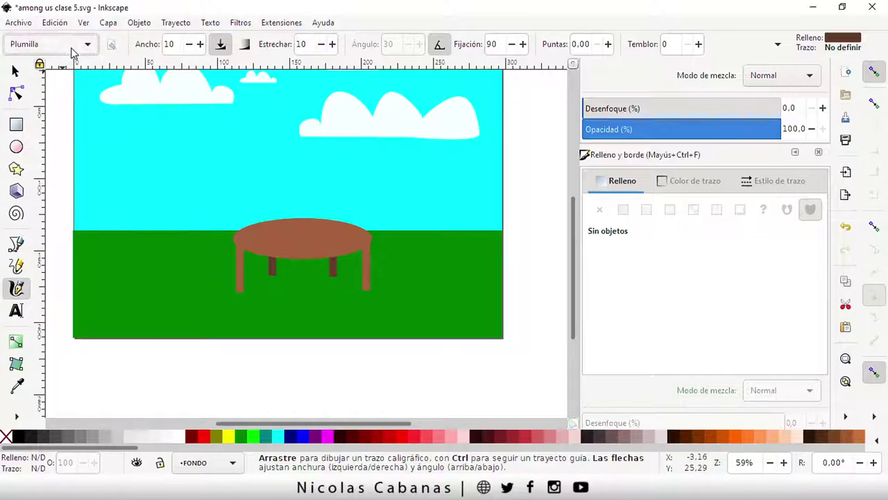
double_click(174, 45)
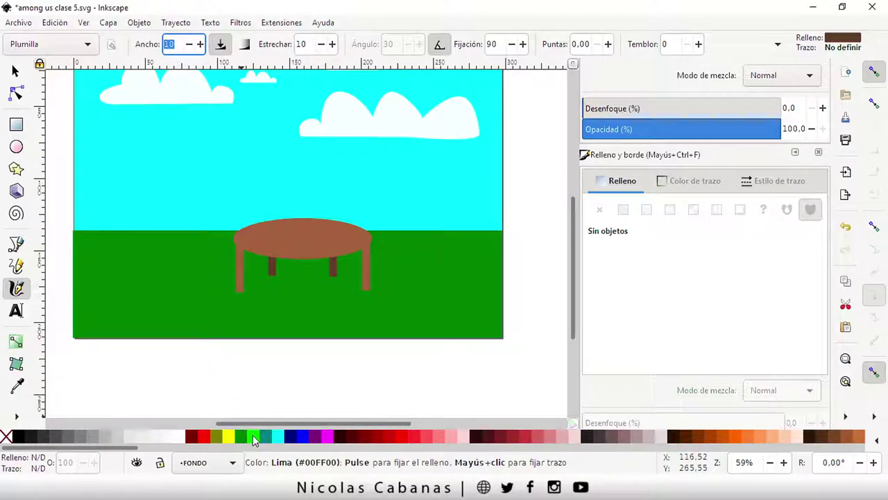
left_click(254, 438)
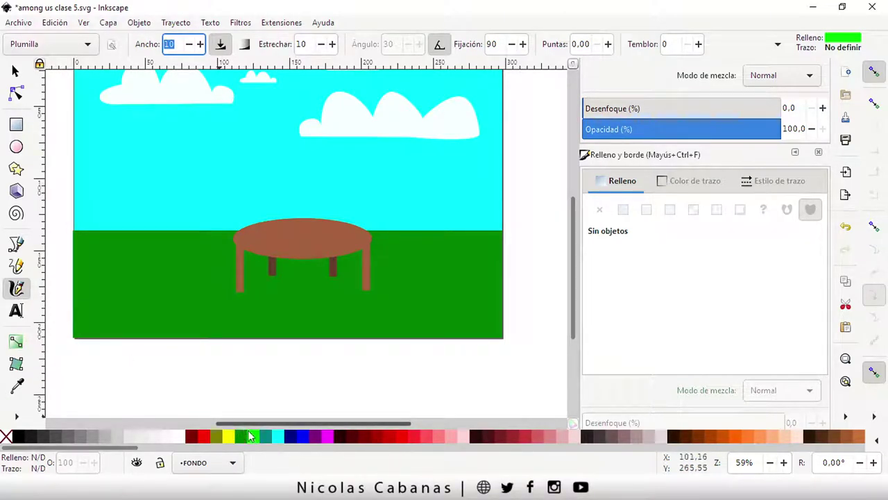
Step: Draw short lime grass blades along the bottom of the green ground
mouse_move(103, 327)
left_mouse_down()
mouse_move(115, 319)
mouse_move(205, 319)
mouse_move(159, 304)
left_mouse_up()
left_click_drag(87, 310, 94, 306)
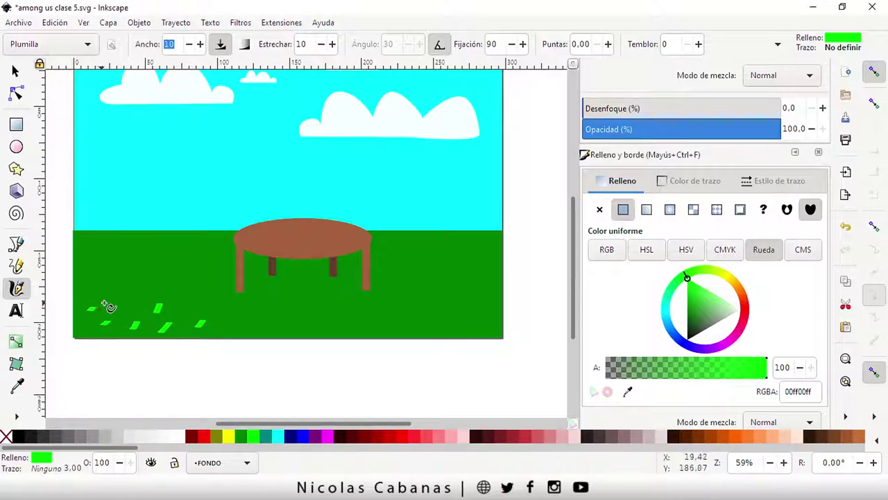
left_click_drag(220, 331, 306, 329)
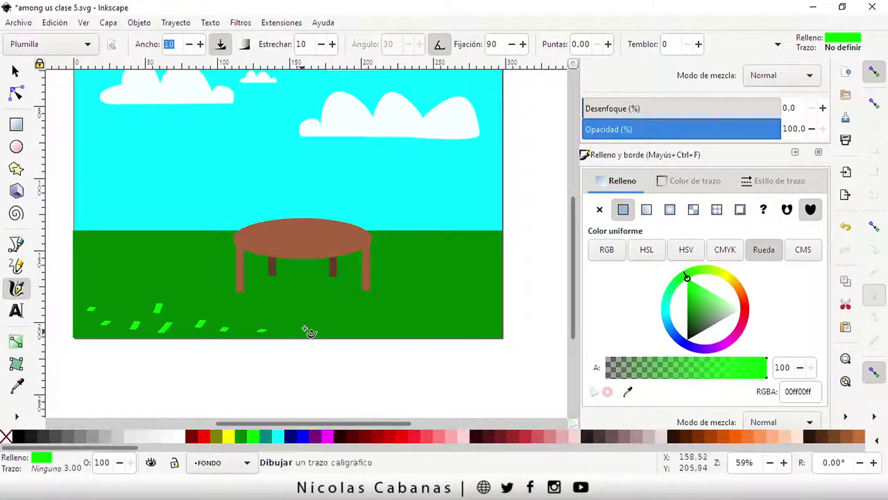
left_click_drag(381, 326, 467, 323)
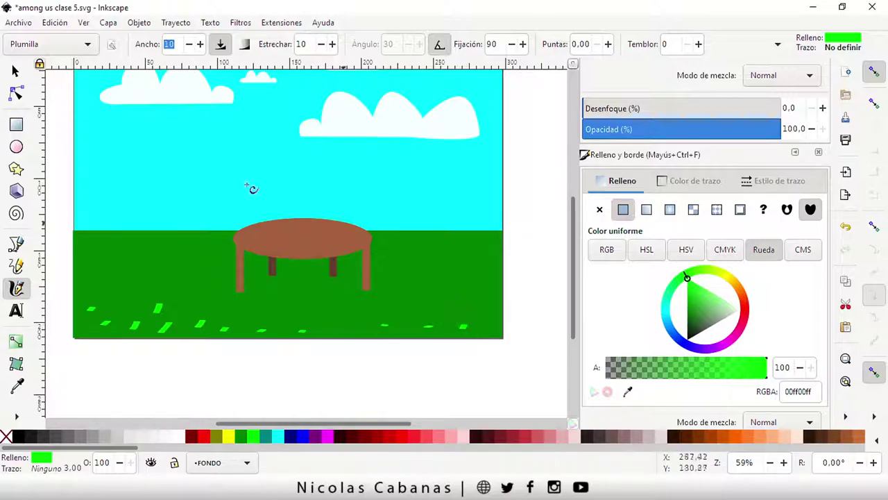
left_click(15, 72)
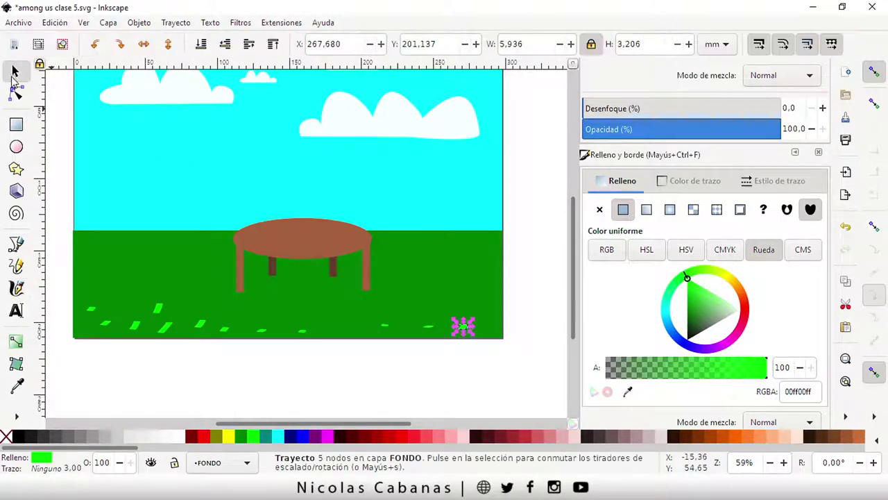
left_click(254, 383)
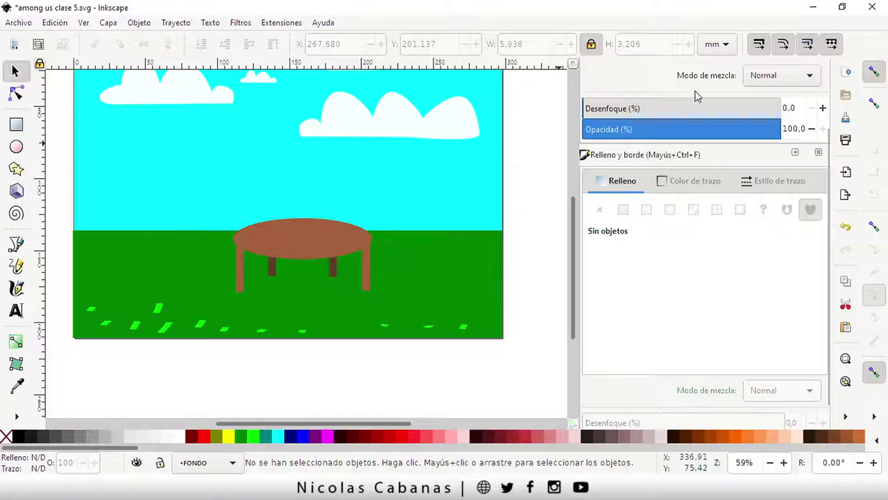
Step: Show and unlock the 'mis amongus' layer, then move the green crewmate right of the table
scroll(777, 291, "down", 1)
scroll(777, 297, "up", 4)
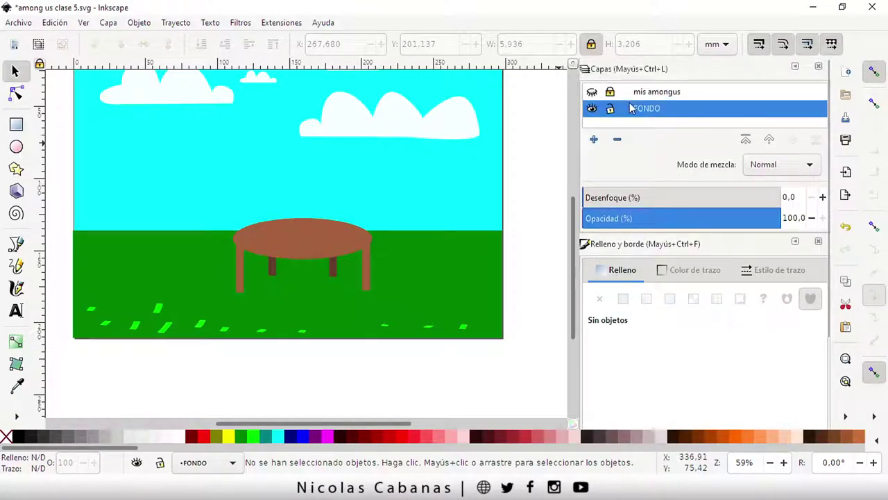
left_click(592, 92)
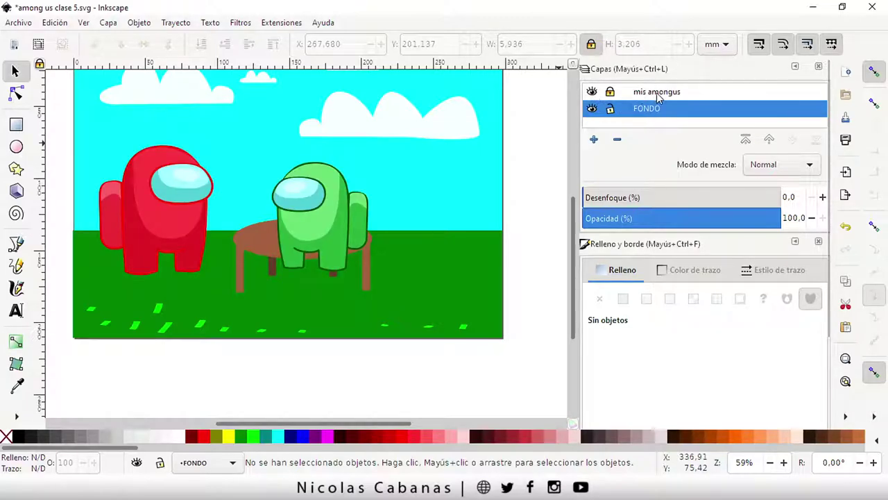
left_click(610, 94)
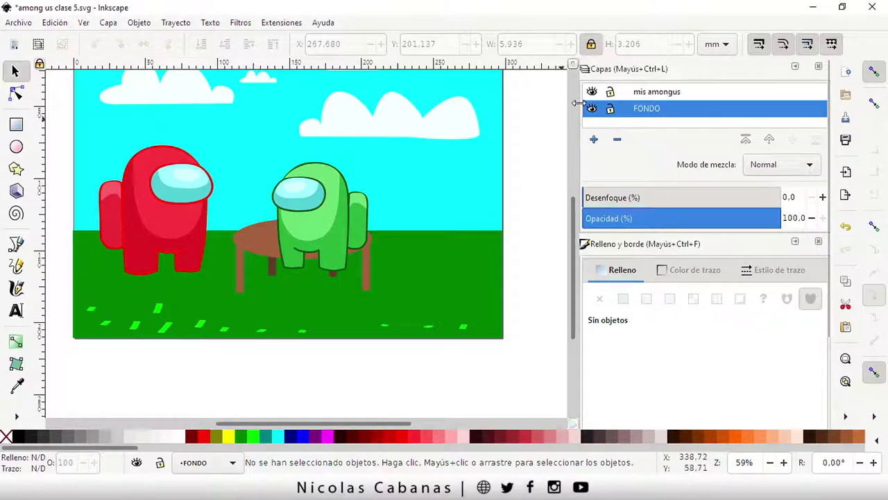
mouse_move(338, 221)
left_mouse_down()
mouse_move(428, 236)
mouse_move(444, 251)
left_mouse_up()
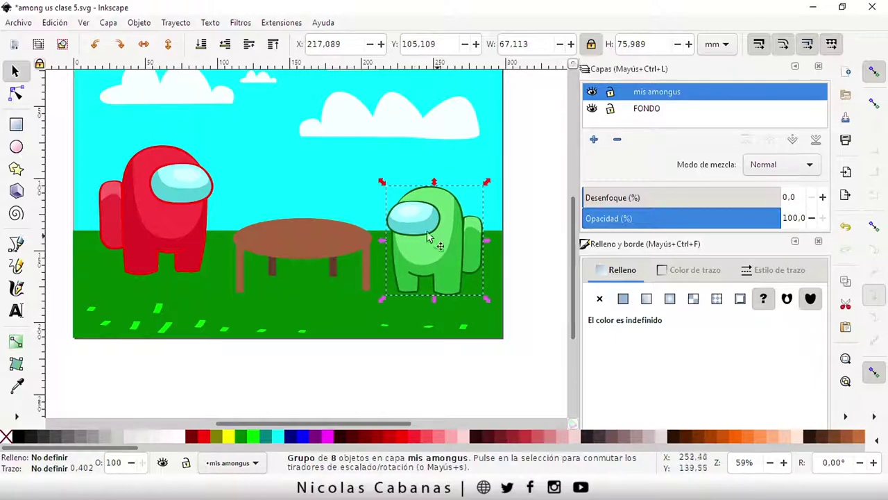
Step: Select the red crewmate's body, visor and visor highlight in turn, then clear the selection
left_click(179, 215)
left_click(119, 243)
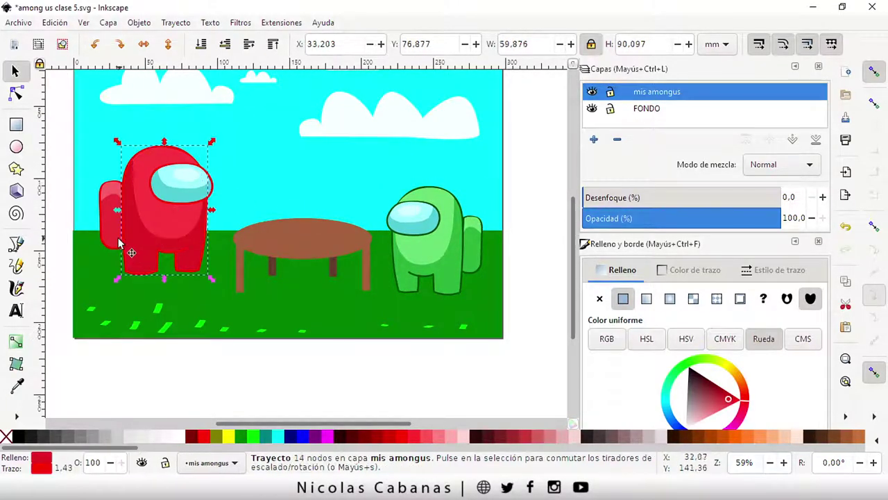
left_click(160, 221)
left_click(175, 188)
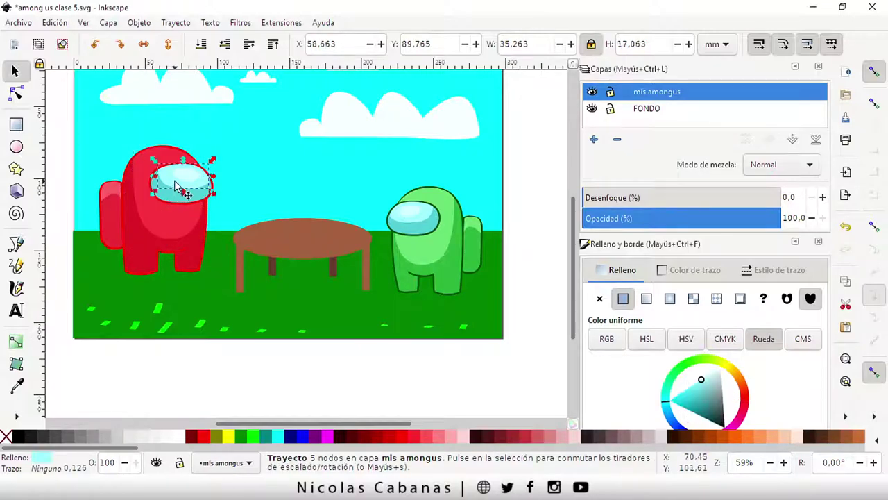
left_click(174, 187)
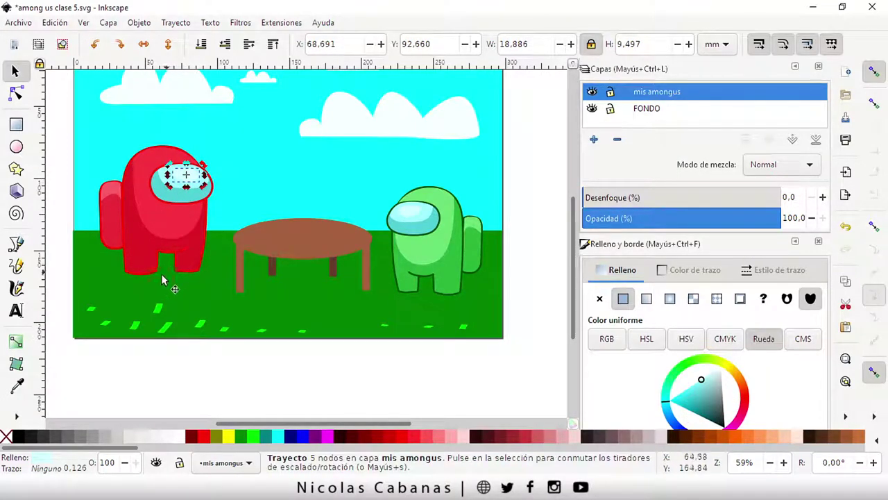
left_click(245, 368)
Step: Shift the sky background rectangle right and down, exposing the page's upper-left area
scroll(261, 377, "up", 1)
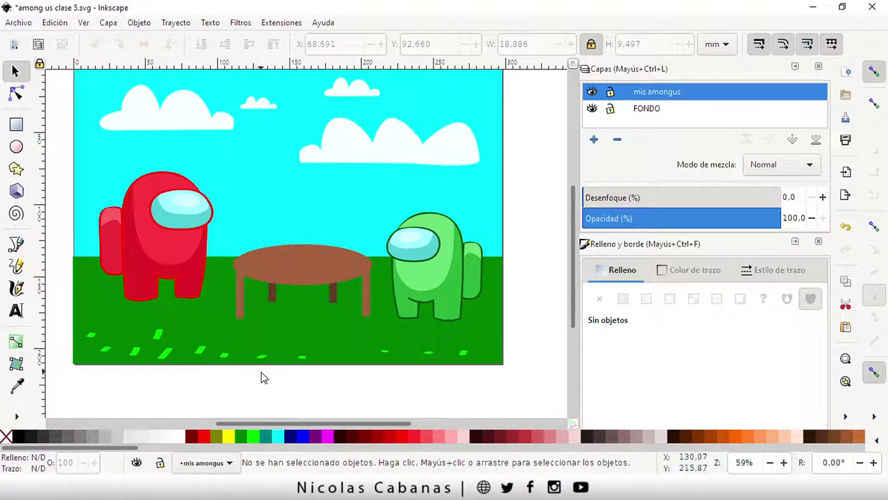
scroll(264, 375, "up", 1)
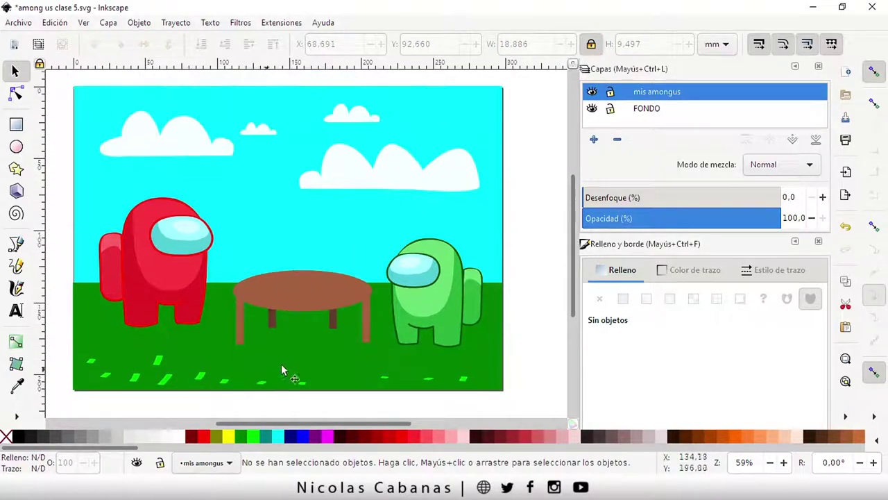
left_click(175, 251)
left_click(184, 231)
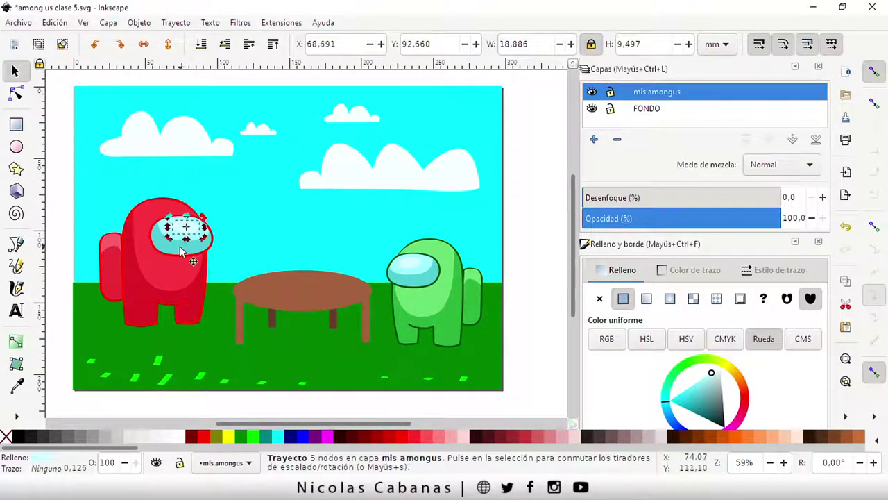
left_click(180, 251)
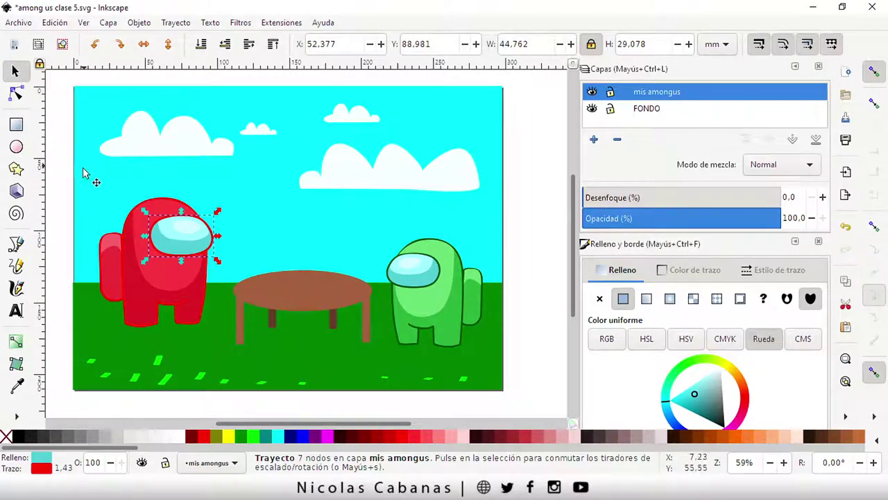
mouse_move(90, 183)
left_mouse_down()
mouse_move(169, 274)
mouse_move(220, 305)
left_mouse_up()
Step: Undo the sky rectangle's accidental move and lock the FONDO layer
left_click(61, 24)
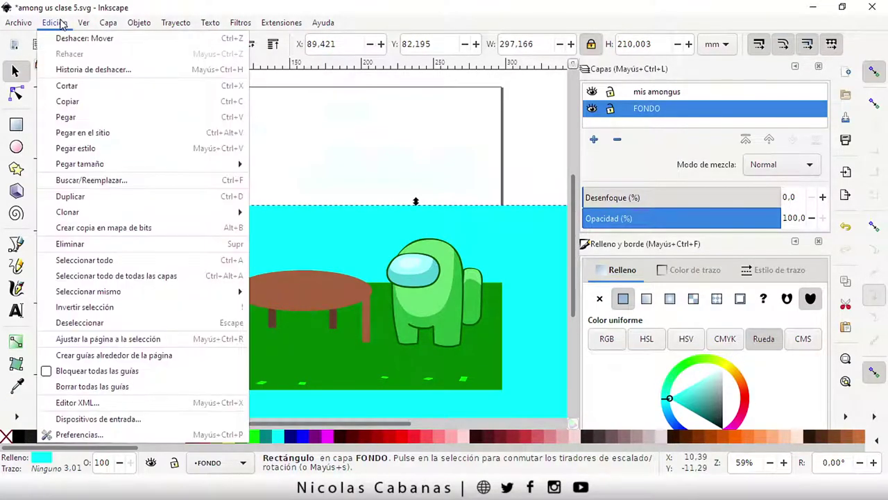
left_click(161, 40)
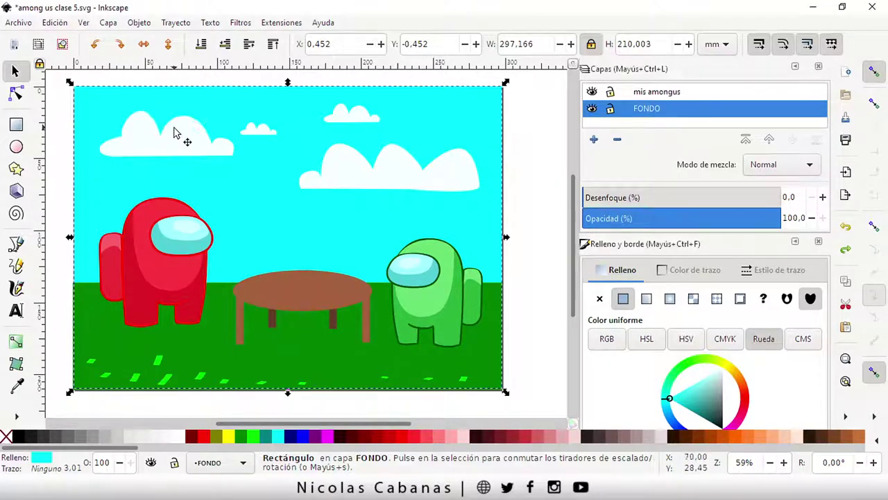
left_click(611, 109)
left_click(593, 111)
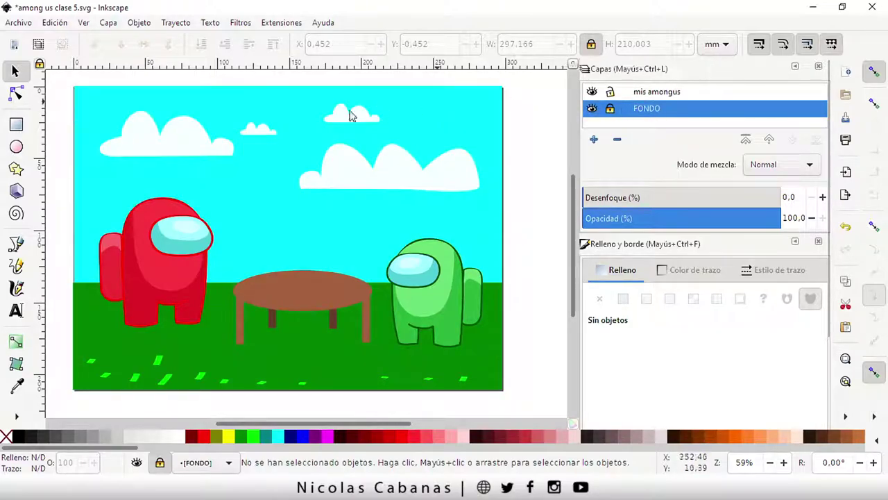
Step: Rubber-band select the red crewmate's eight parts and group them with Agrupar
left_click_drag(87, 167, 215, 337)
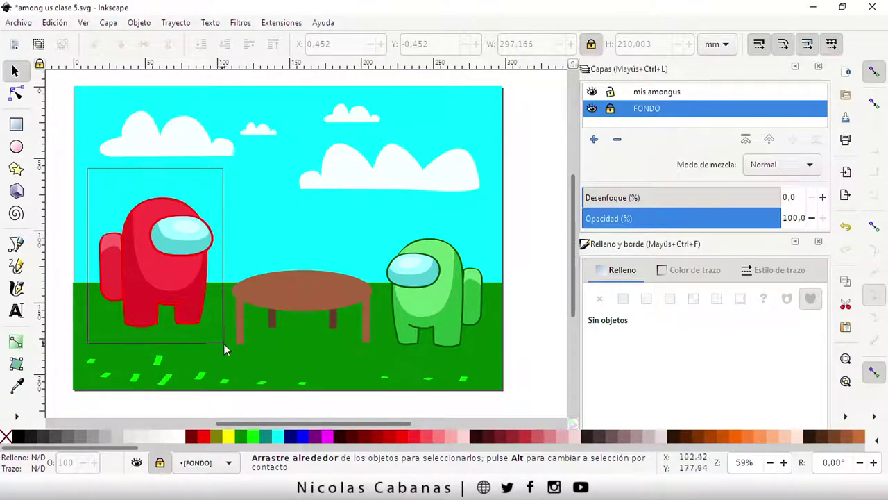
left_click_drag(215, 336, 224, 345)
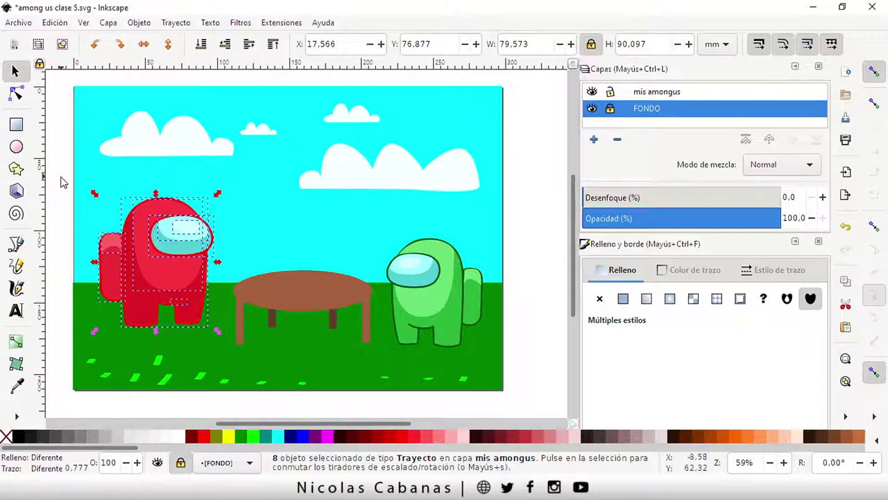
right_click(142, 90)
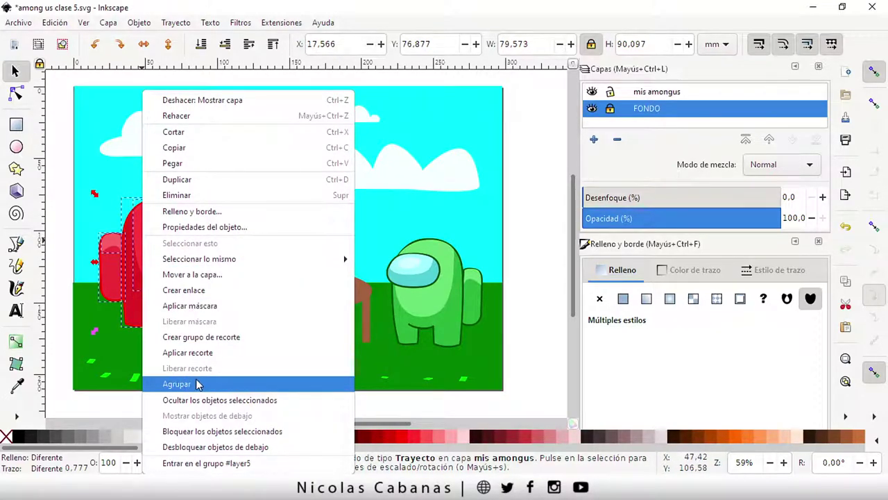
left_click(194, 383)
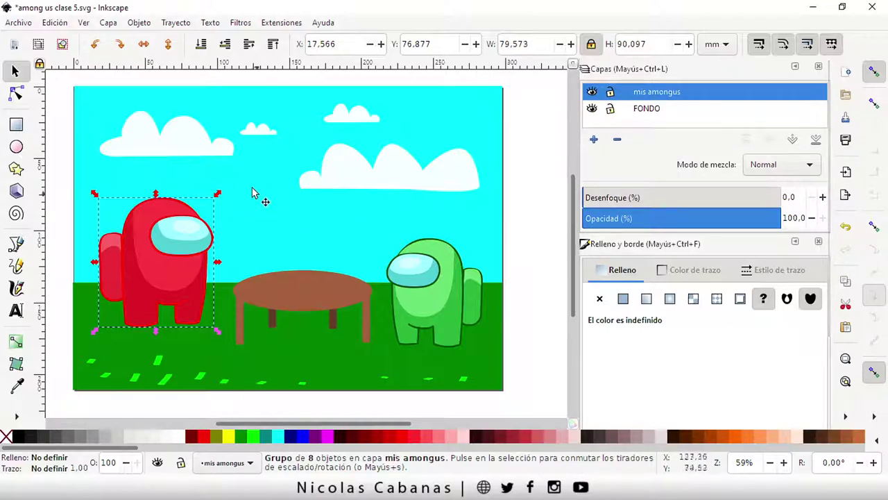
Step: Move the red crewmate right and down, nudge the green one right, and click table pieces
left_click_drag(198, 278, 211, 297)
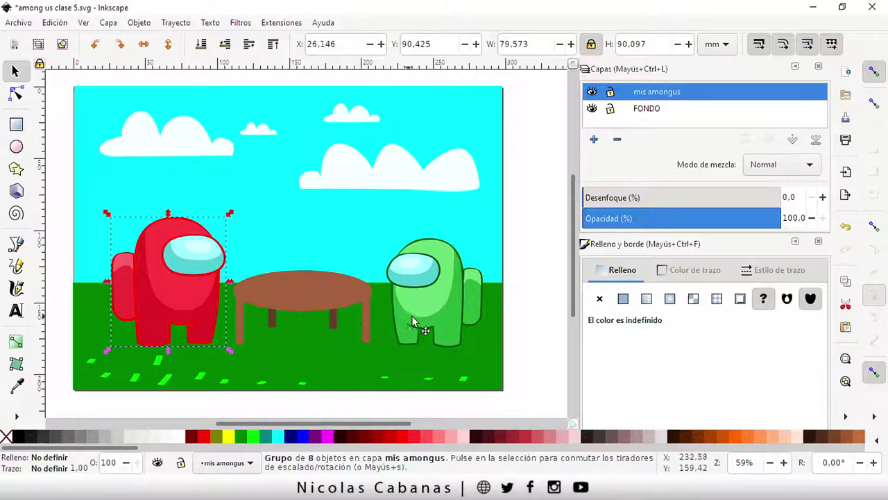
left_click_drag(412, 317, 416, 319)
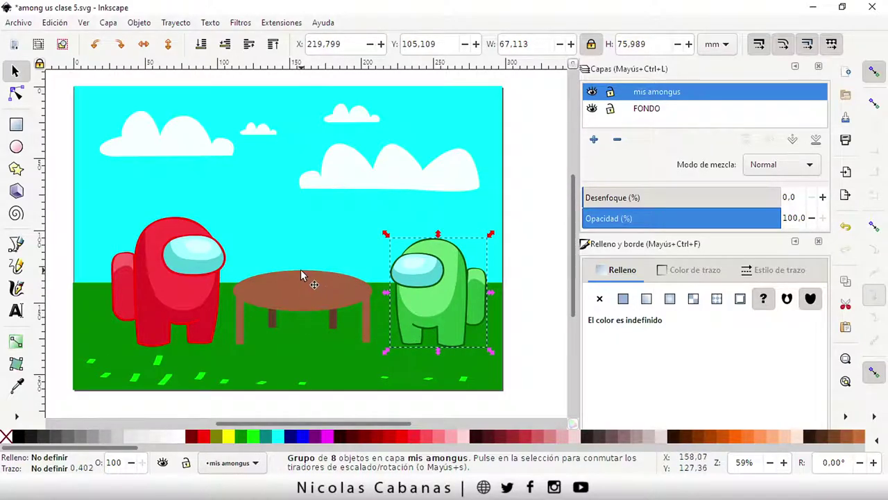
left_click(299, 288)
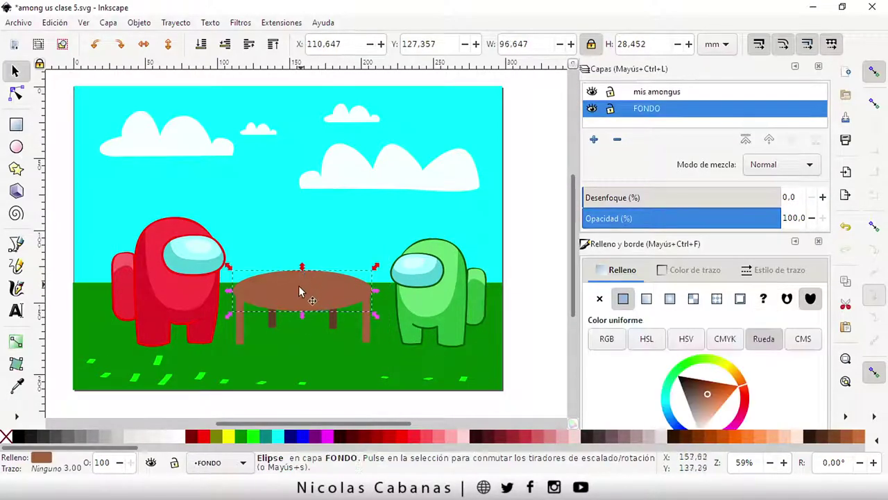
left_click(365, 333)
left_click(333, 323)
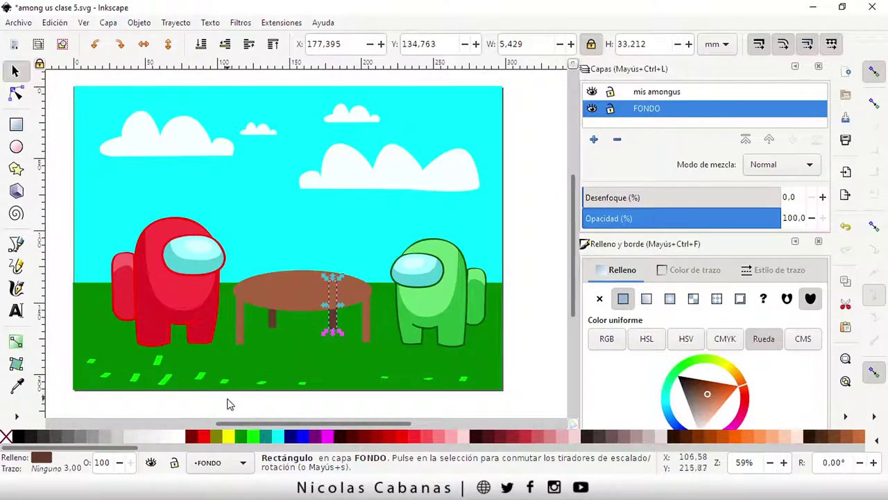
Step: Try rubber-band selecting the table pieces, then clear the selection
left_click_drag(226, 400, 381, 255)
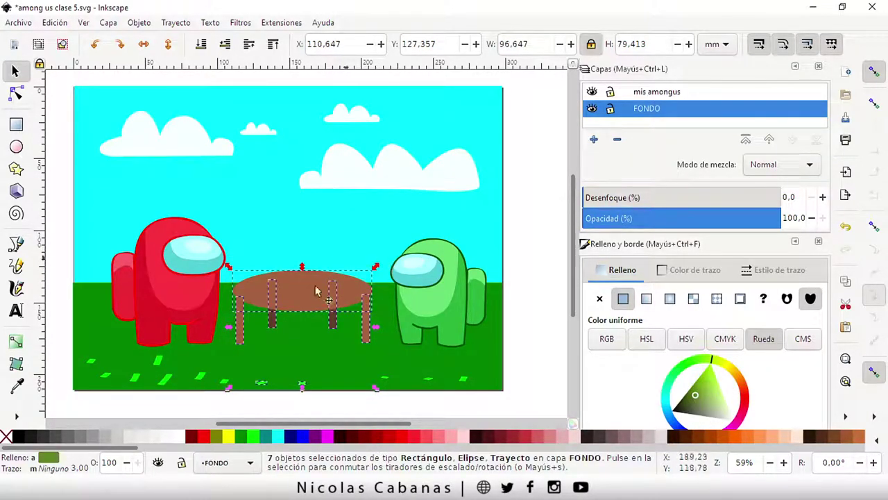
left_click(226, 406)
left_click_drag(231, 401, 370, 271)
left_click(265, 406)
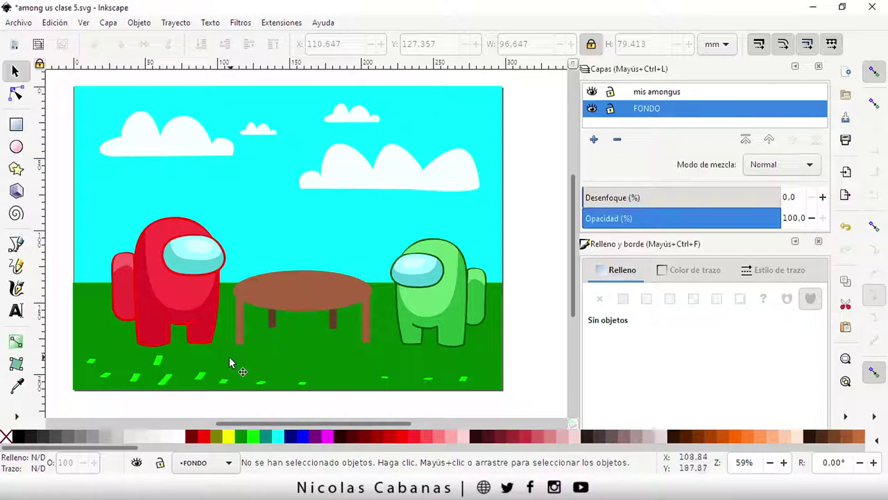
Step: Undo an accidental move of the green grass rectangle and deselect it
left_click_drag(224, 371, 280, 317)
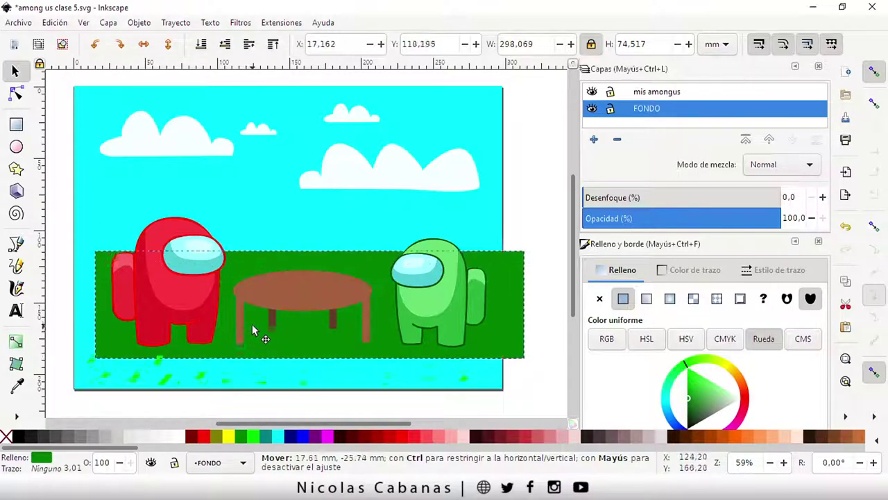
left_click(54, 23)
left_click(61, 36)
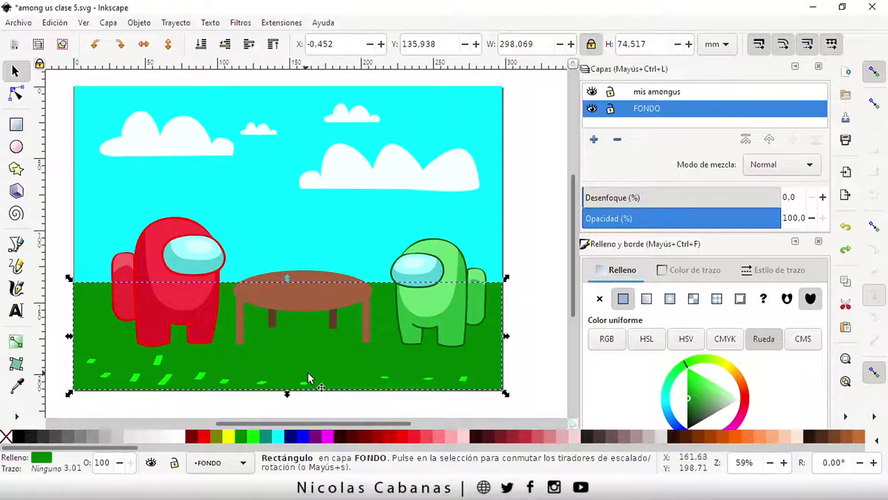
left_click(320, 405)
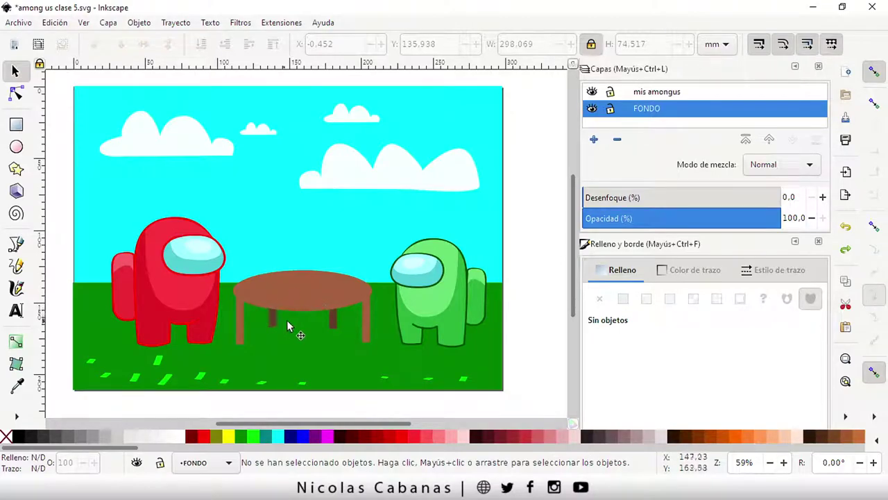
Step: Select the table top and its legs, then clear the selection
scroll(281, 326, "up", 1)
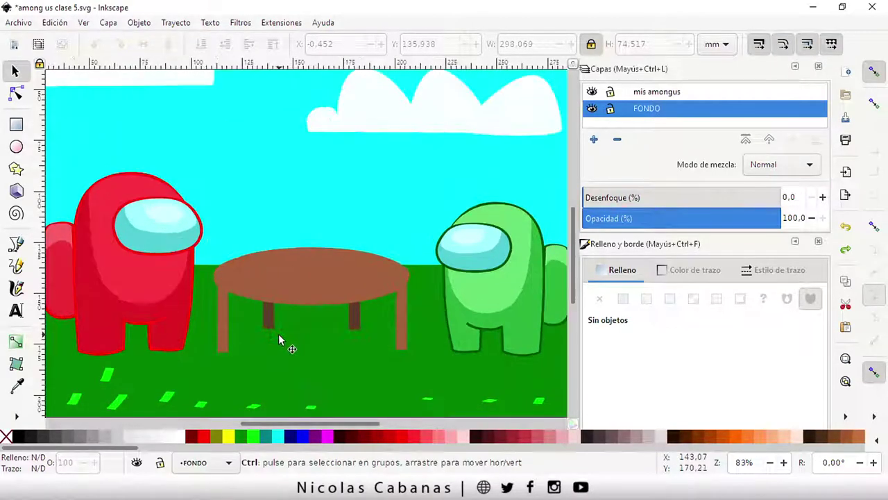
left_click(320, 270)
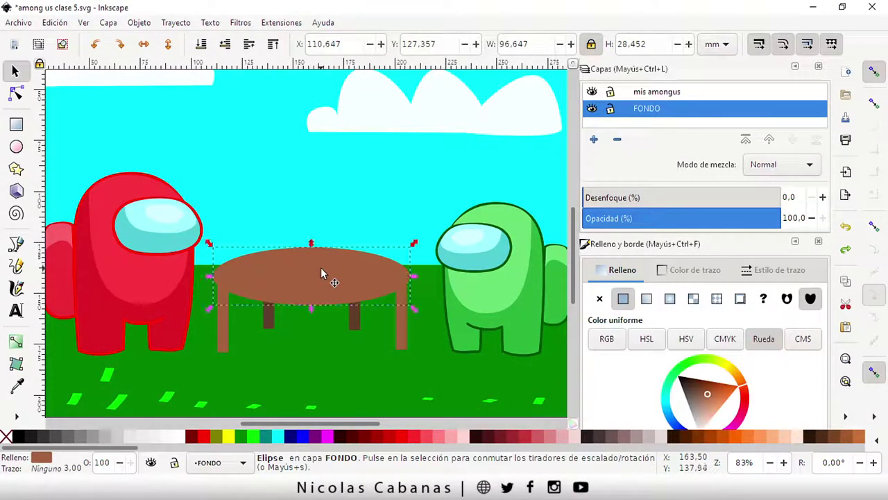
left_click(221, 342, "shift")
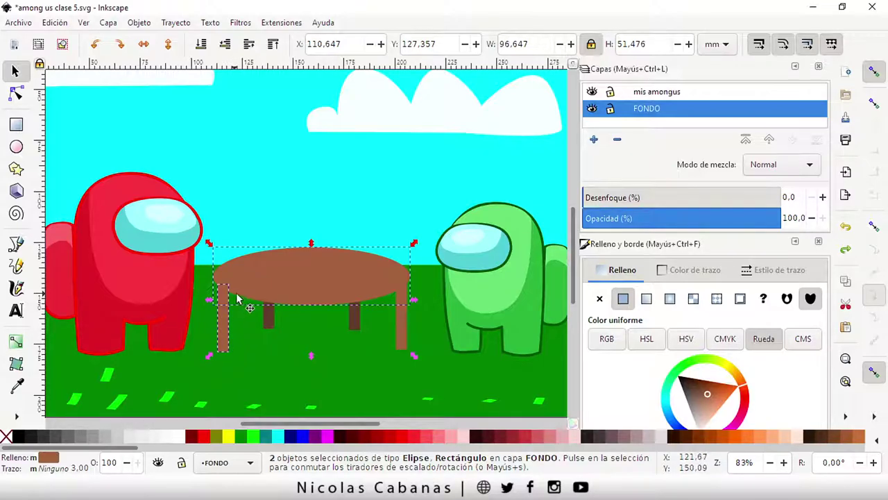
key("shift")
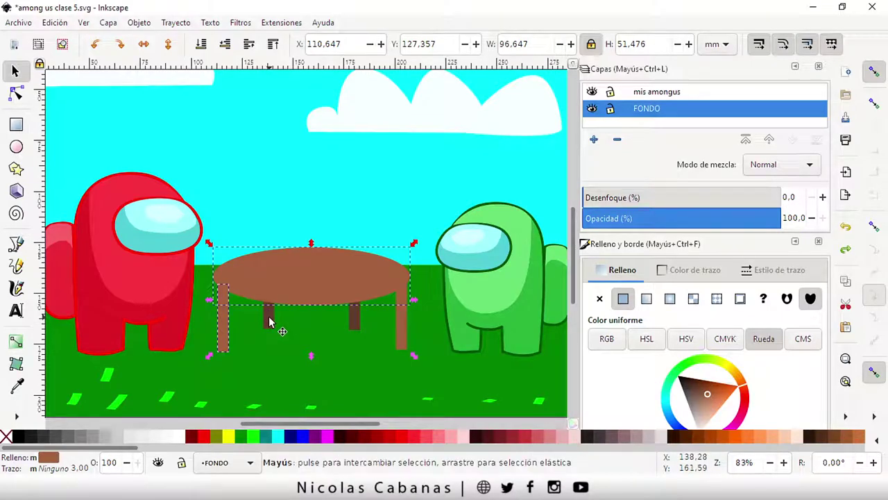
left_click(269, 321, "shift")
left_click(355, 321, "shift")
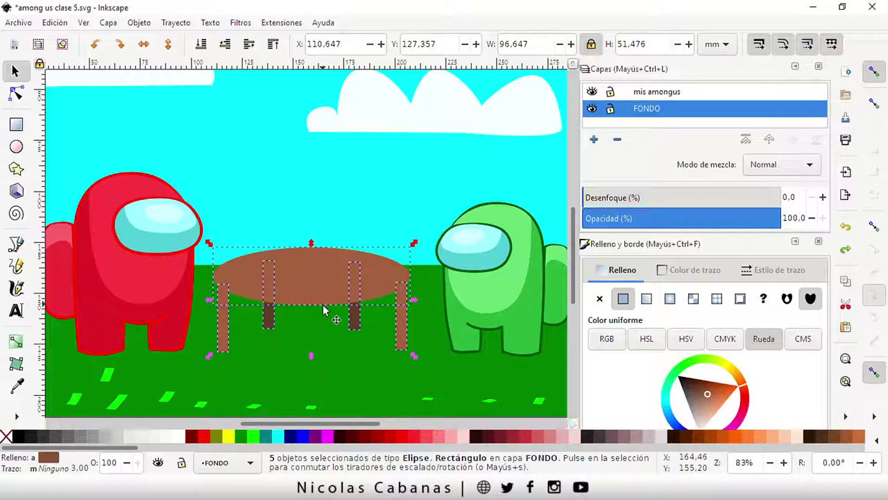
scroll(310, 375, "down", 3)
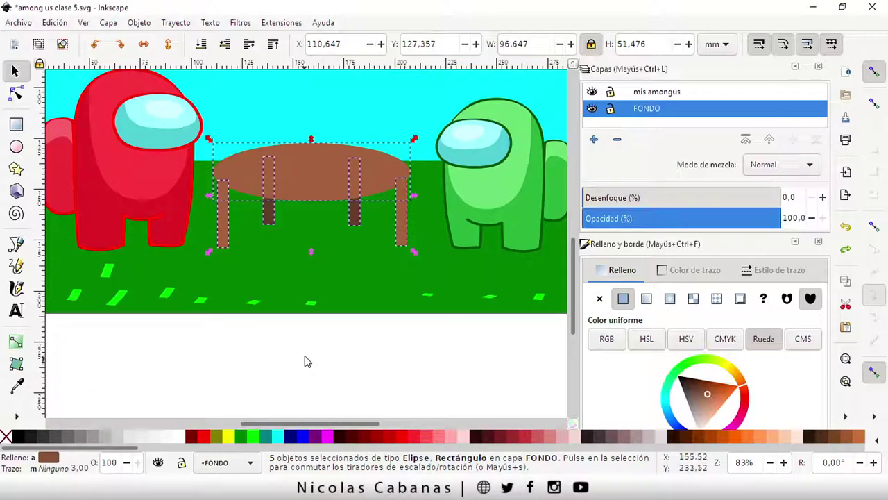
left_click(217, 331)
Step: Reselect the table top and legs, group them with Agrupar, and deselect the group
scroll(305, 215, "up", 2)
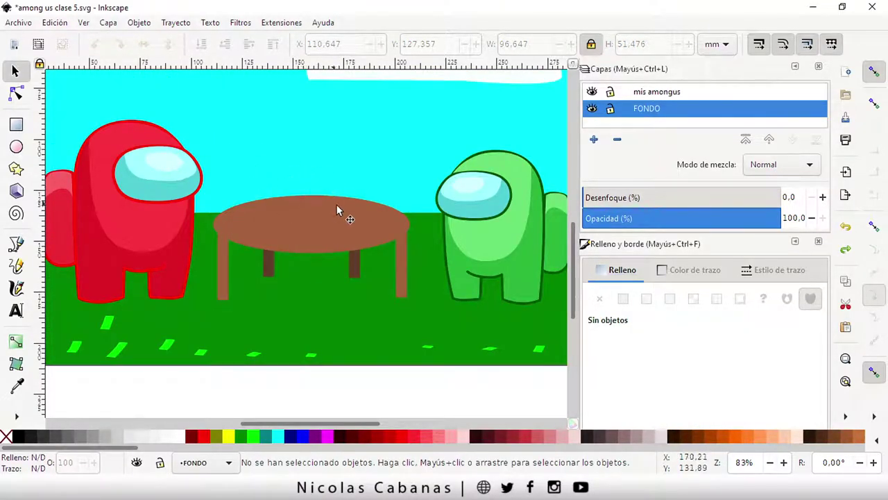
left_click(340, 211)
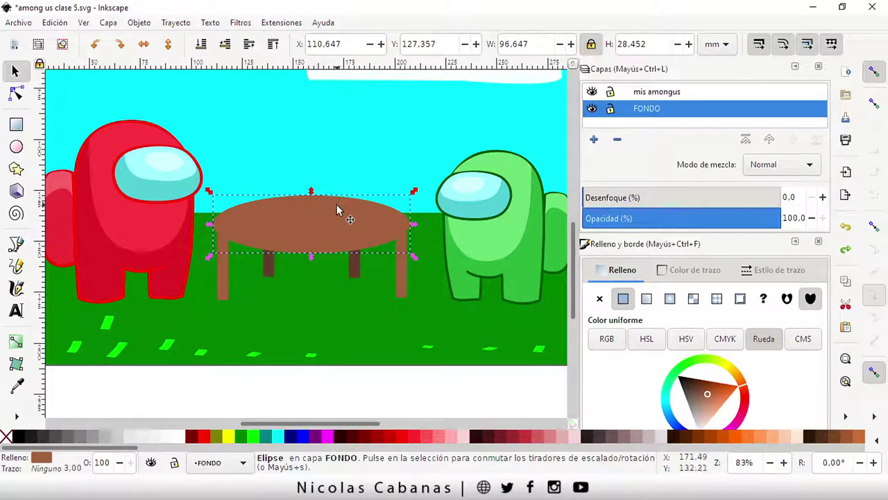
left_click(224, 277, "shift")
left_click(270, 267, "shift")
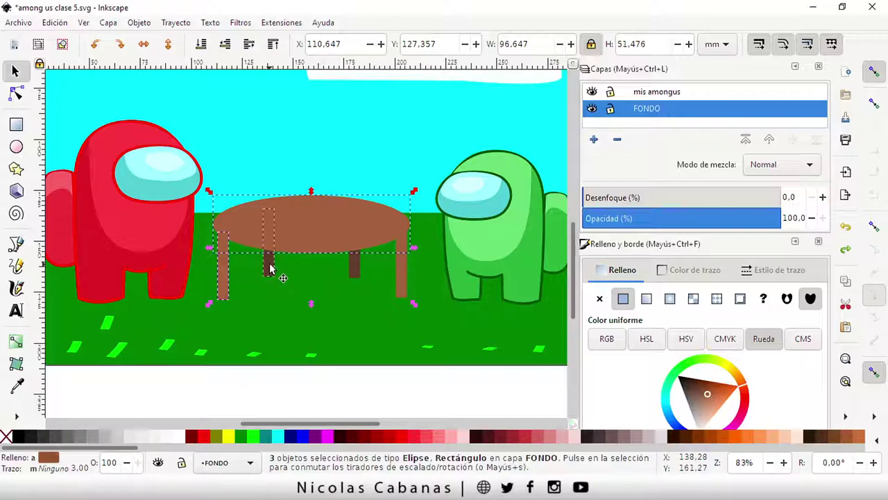
left_click(352, 268, "shift")
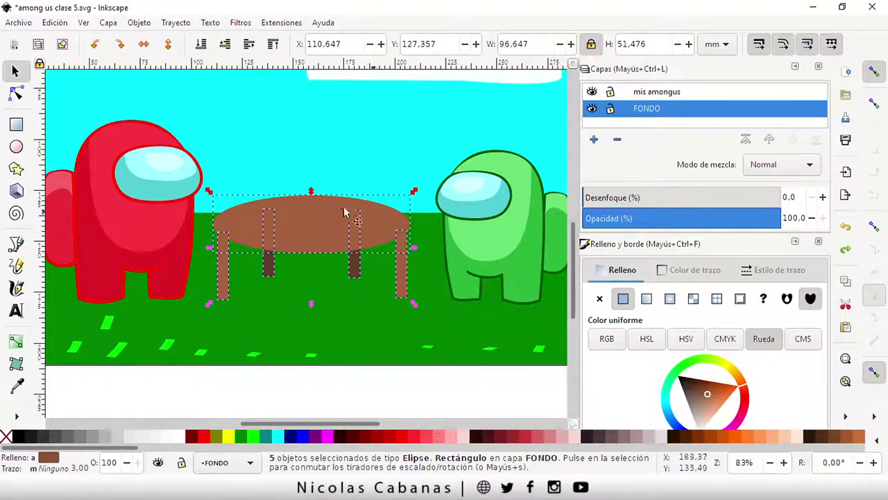
right_click(314, 224)
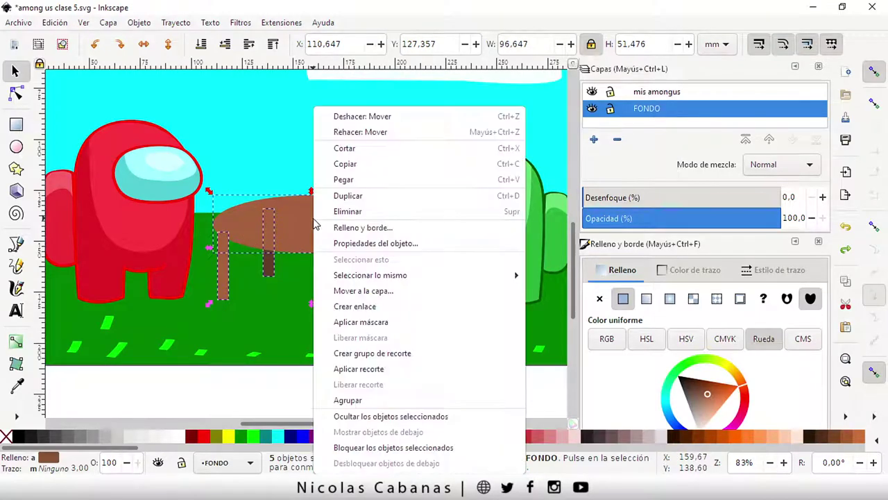
left_click(349, 400)
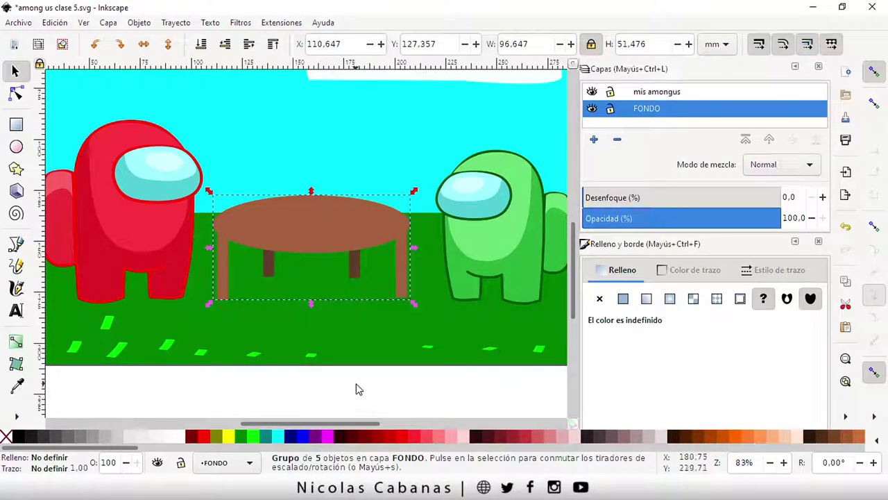
scroll(368, 321, "down", 1, "ctrl")
scroll(377, 297, "down", 1, "ctrl")
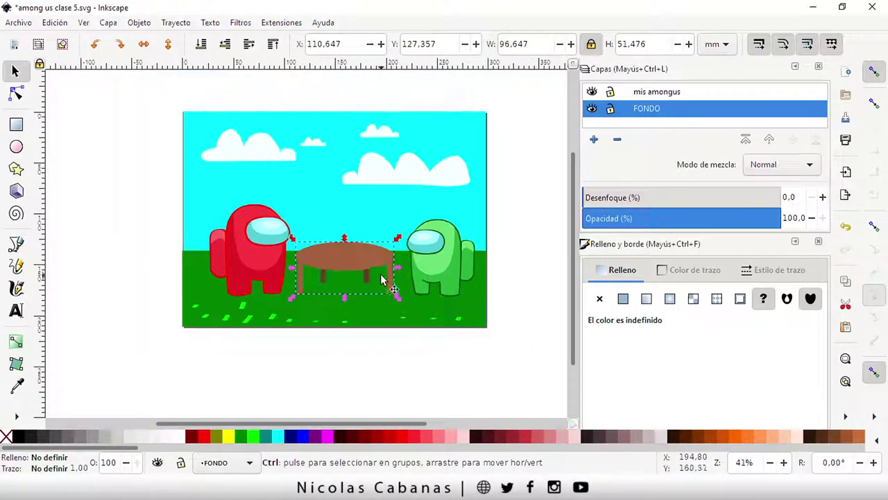
left_click(407, 366)
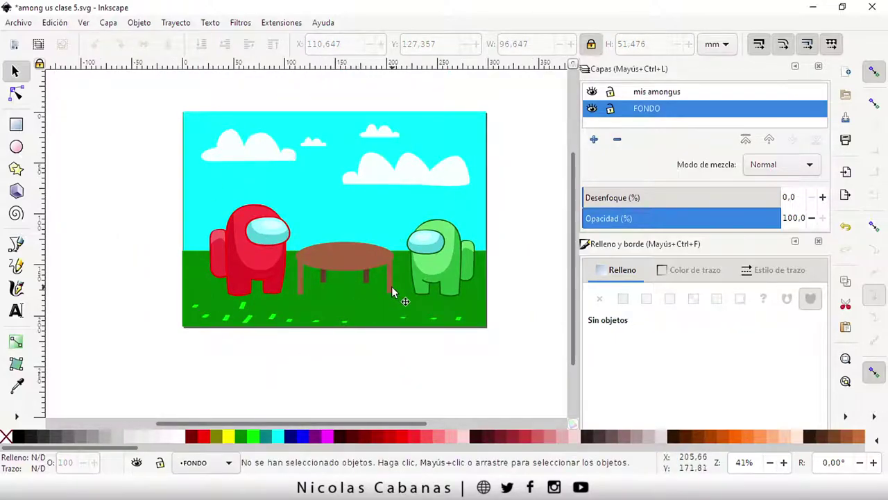
Step: Shrink the table to about half its size and shrink the red crewmate
left_click(342, 256)
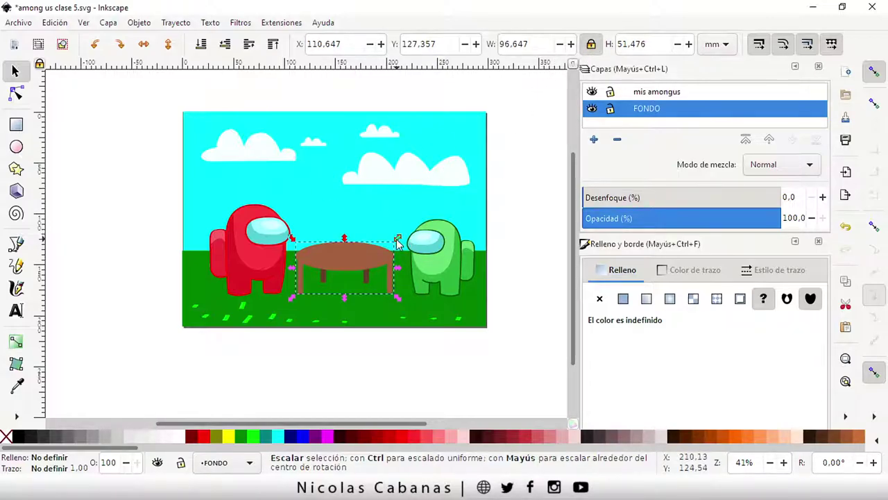
left_click_drag(397, 236, 341, 268)
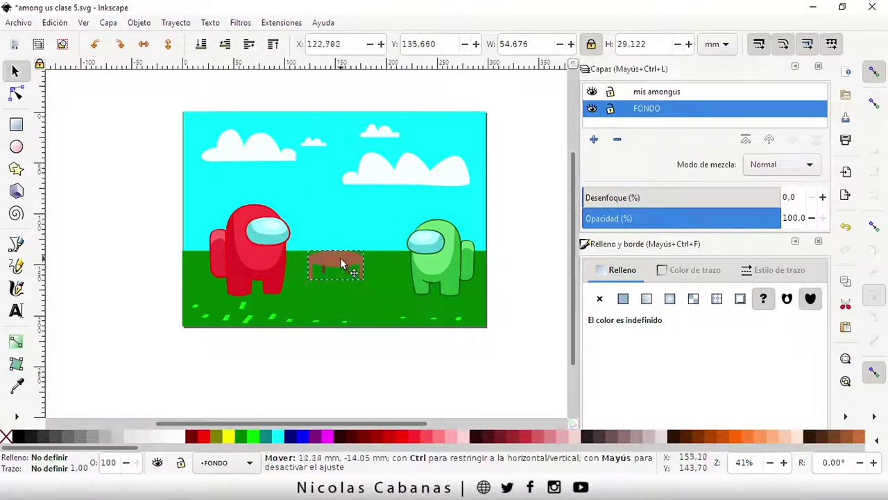
left_click(265, 266)
mouse_move(293, 297)
left_mouse_down()
mouse_move(260, 269)
mouse_move(295, 281)
left_mouse_up()
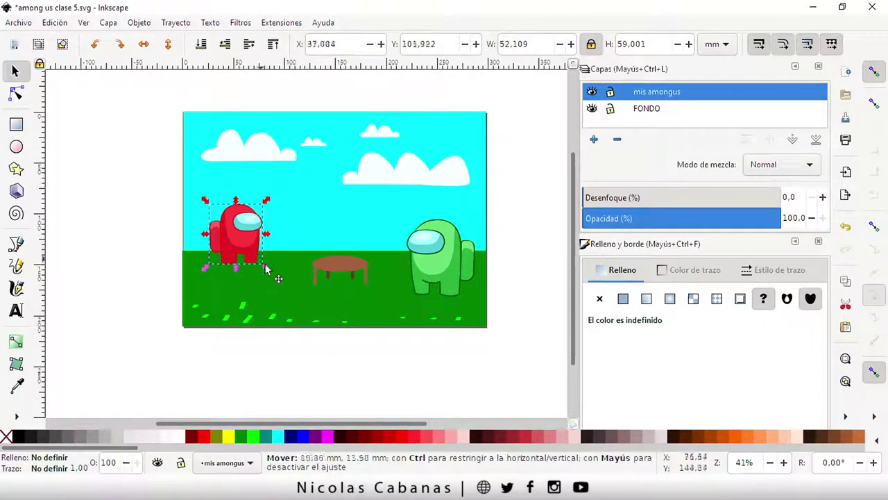
Step: Shrink the green crewmate and move it closer to the table
left_click(439, 272)
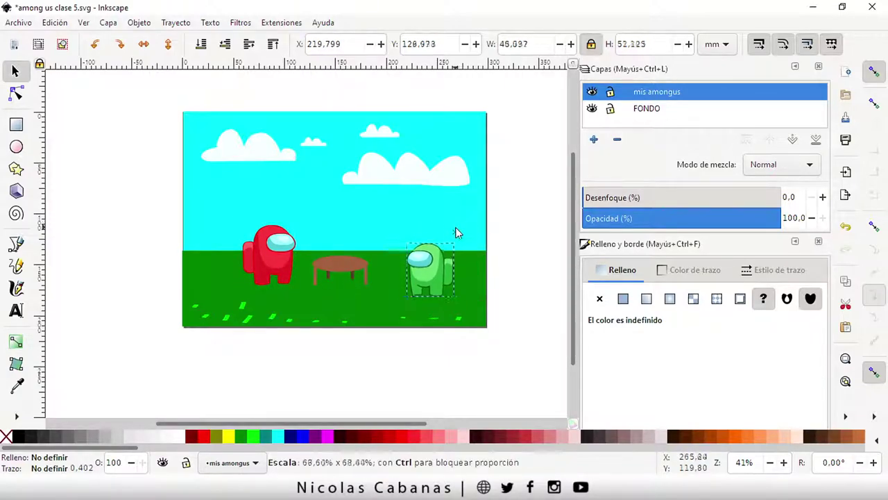
left_click_drag(478, 217, 456, 243)
left_click_drag(427, 270, 396, 258)
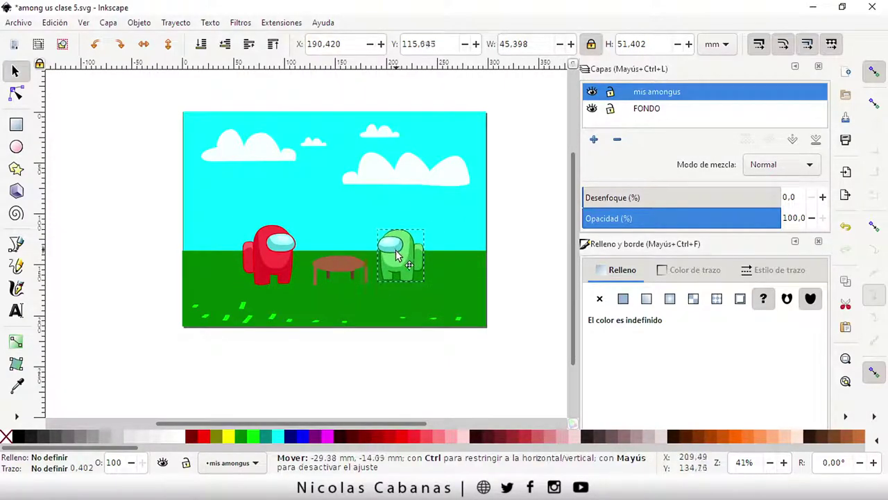
left_click(410, 351)
left_click(278, 255)
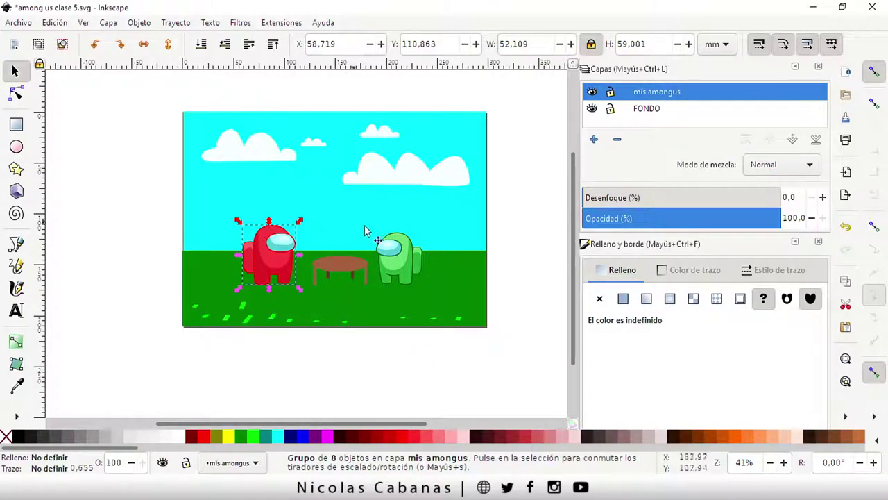
left_click(396, 252)
Step: Paste a copy of the green crewmate onto the bottom-right grass
left_click(55, 23)
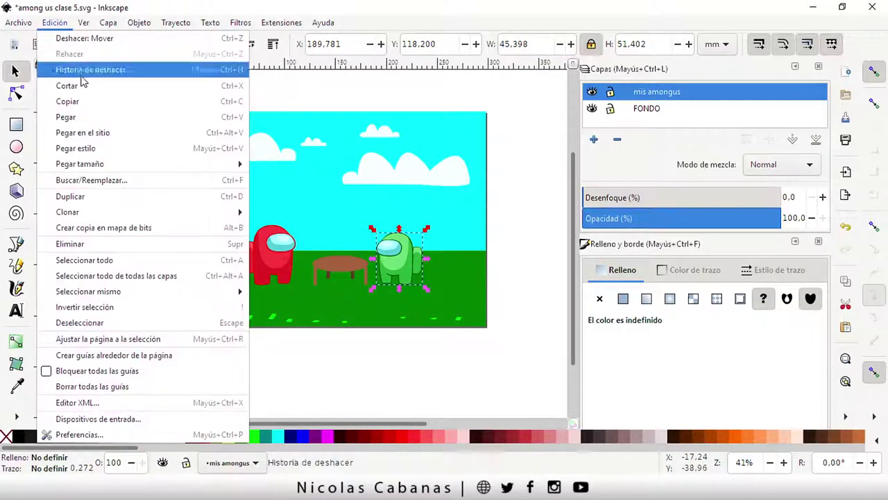
left_click(56, 23)
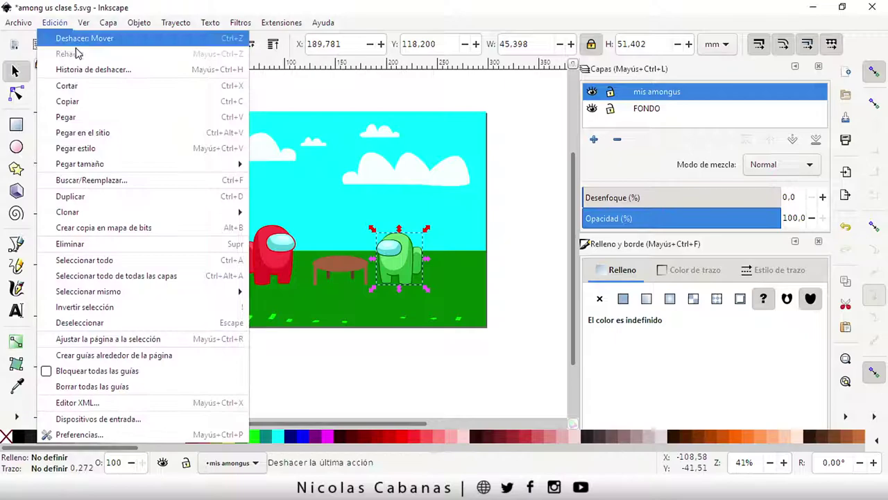
left_click(77, 117)
left_click_drag(89, 133, 463, 306)
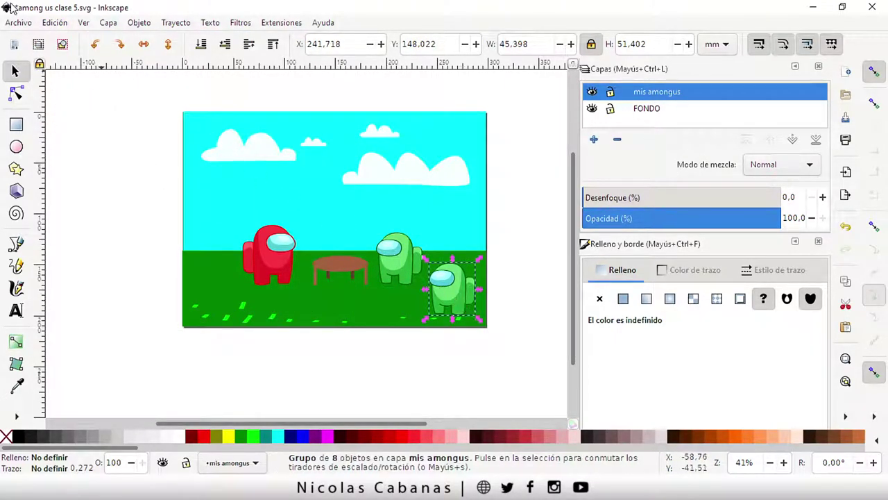
Step: Save the document and clear the selection
left_click(18, 22)
left_click(43, 115)
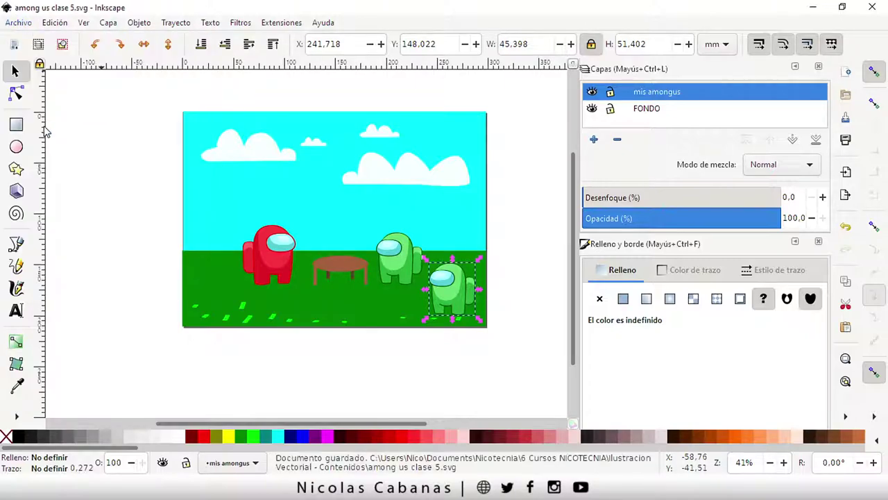
scroll(453, 316, "up", 1, "ctrl")
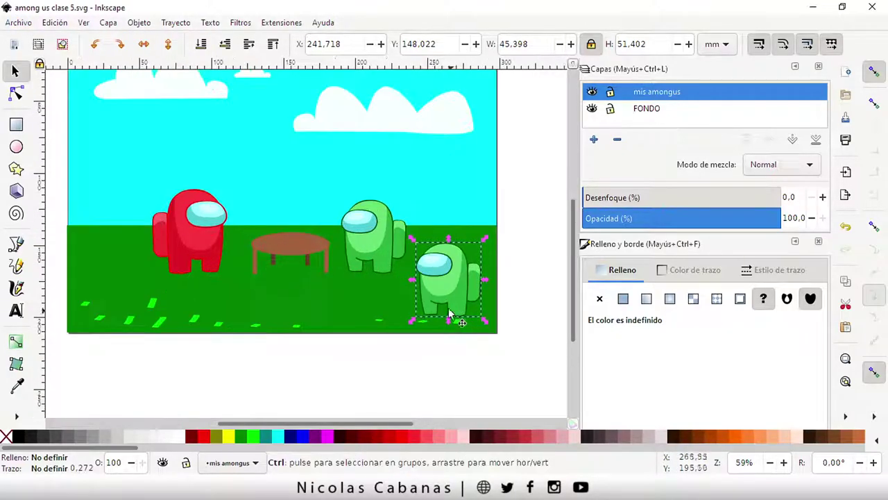
scroll(452, 313, "up", 1, "ctrl")
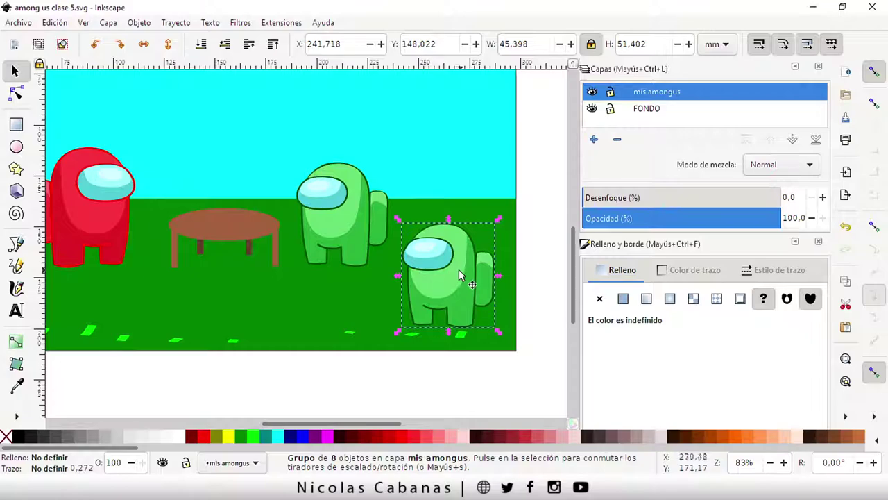
key("Escape")
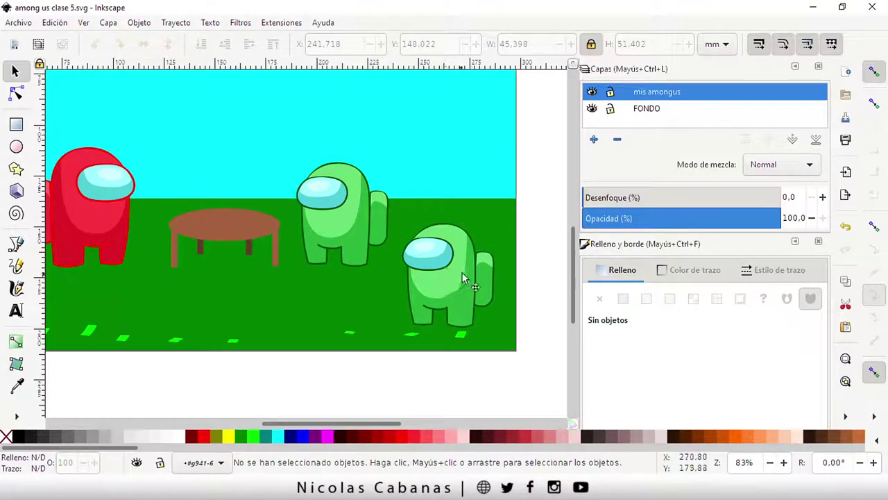
Step: Recolour the copied crewmate's body golden yellow with the colour wheel
left_click(459, 307)
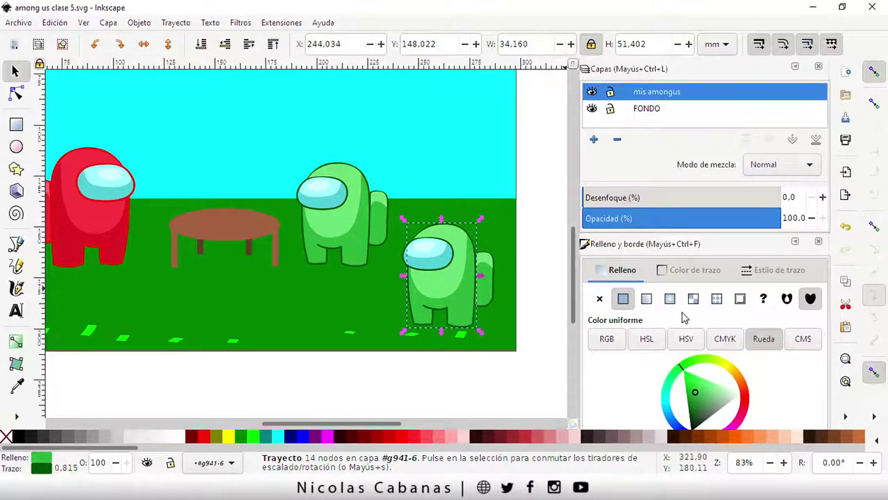
scroll(687, 316, "down", 4)
left_click(726, 219)
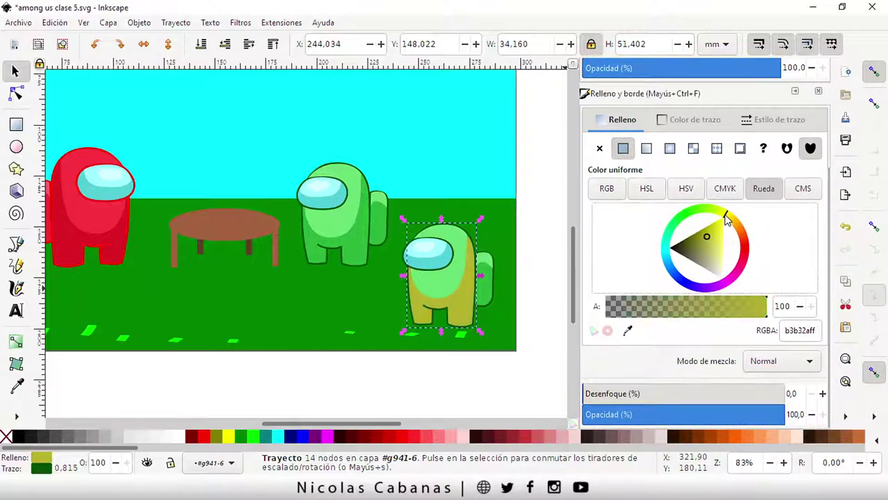
left_click_drag(712, 240, 722, 231)
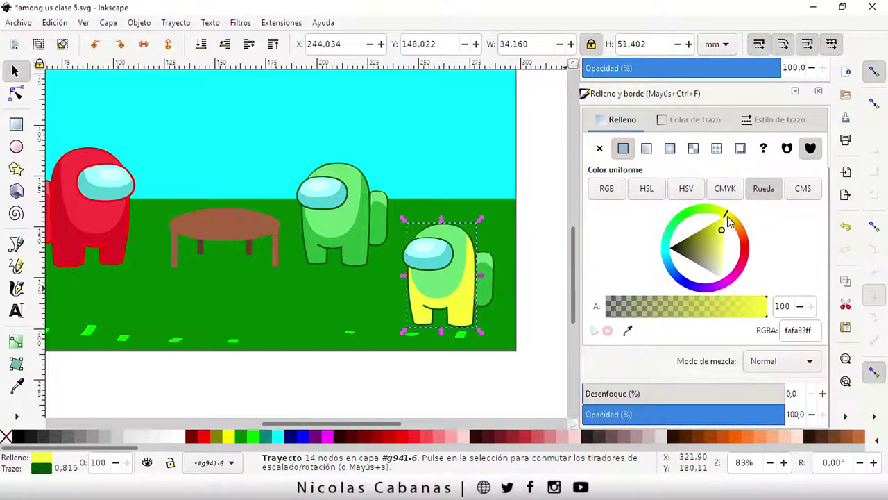
left_click(730, 221)
left_click(725, 230)
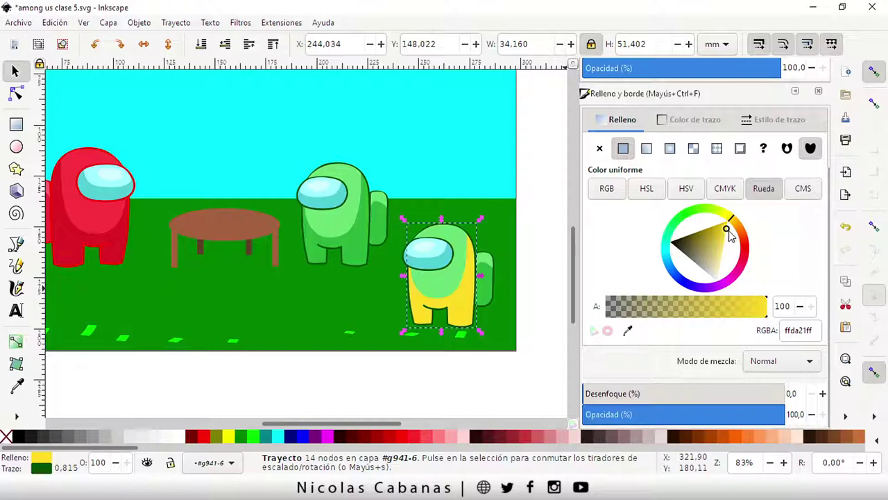
Step: Give the backpack the body's golden yellow and make the body highlight pale yellow
left_click(485, 286)
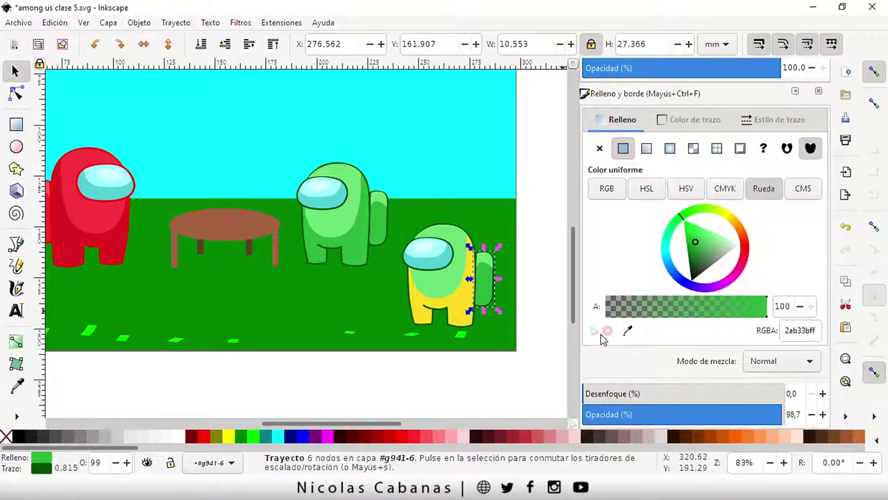
left_click(627, 330)
left_click(472, 305)
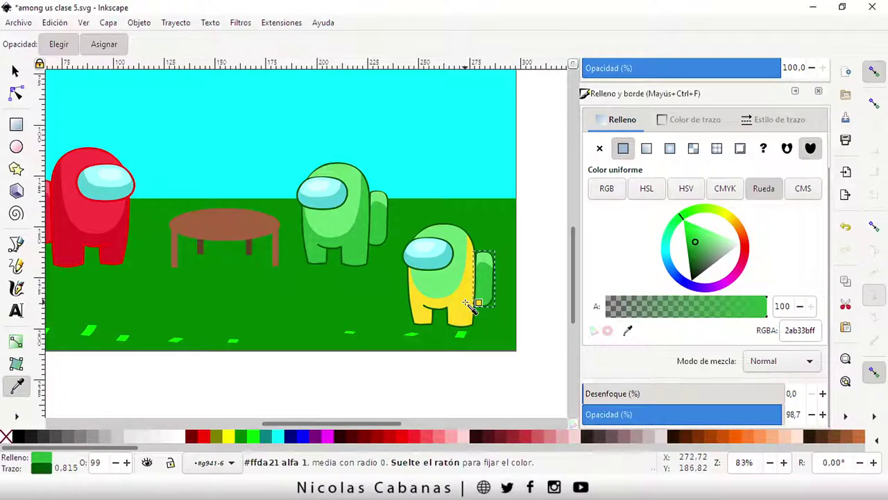
left_click(456, 280)
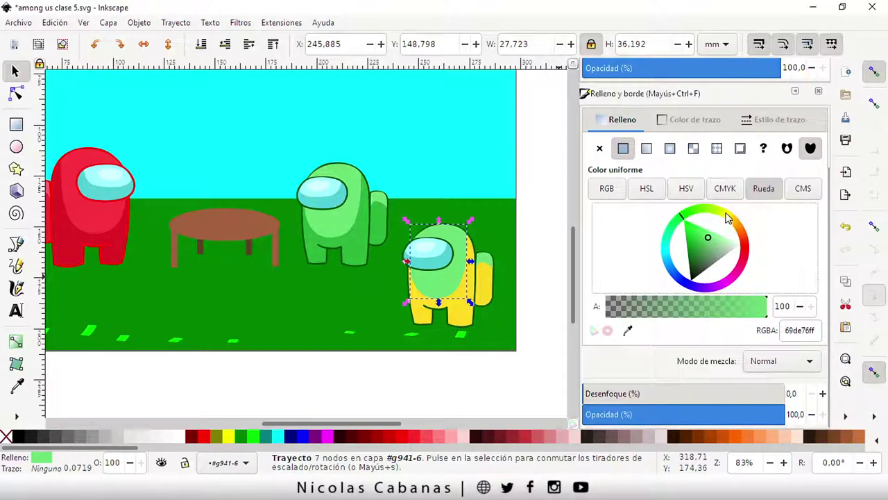
left_click(728, 219)
left_click_drag(717, 246, 729, 260)
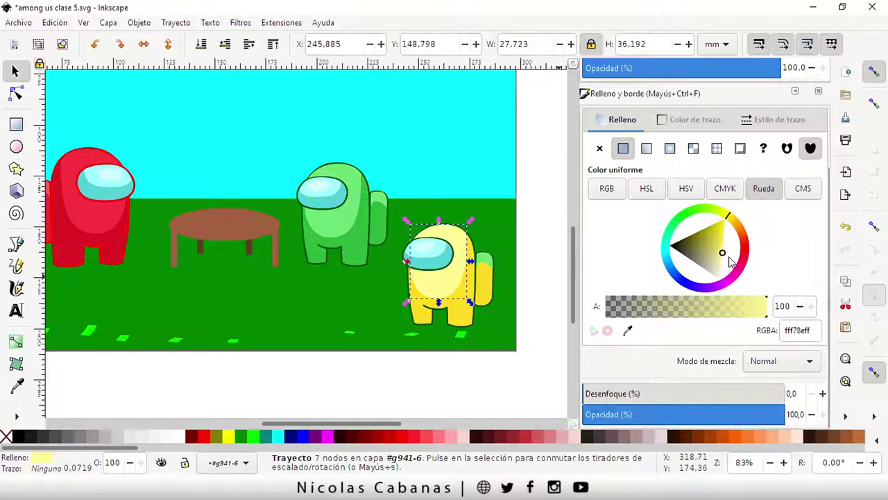
Step: Give the backpack highlight the same pale yellow, then select the whole backpack
left_click(485, 265)
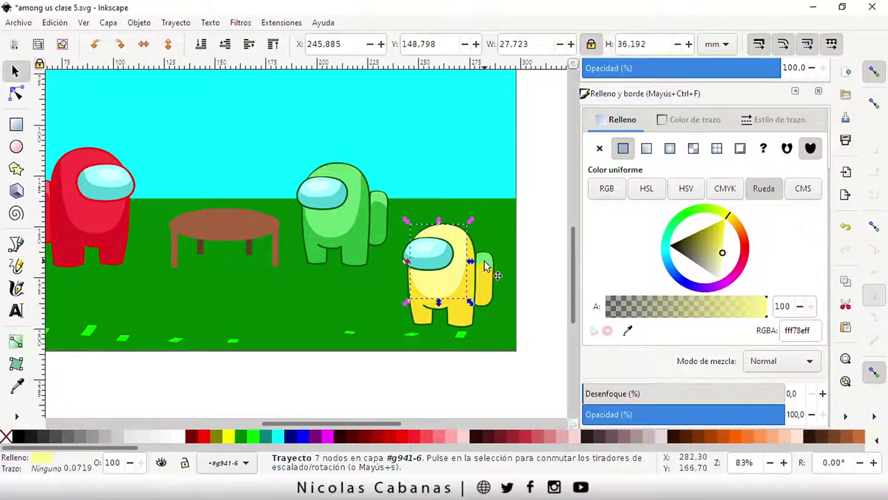
left_click(627, 330)
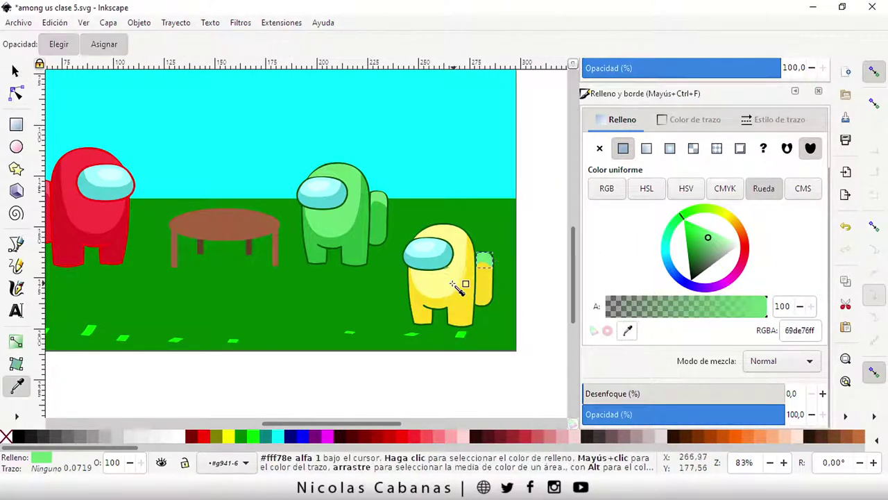
left_click(451, 283)
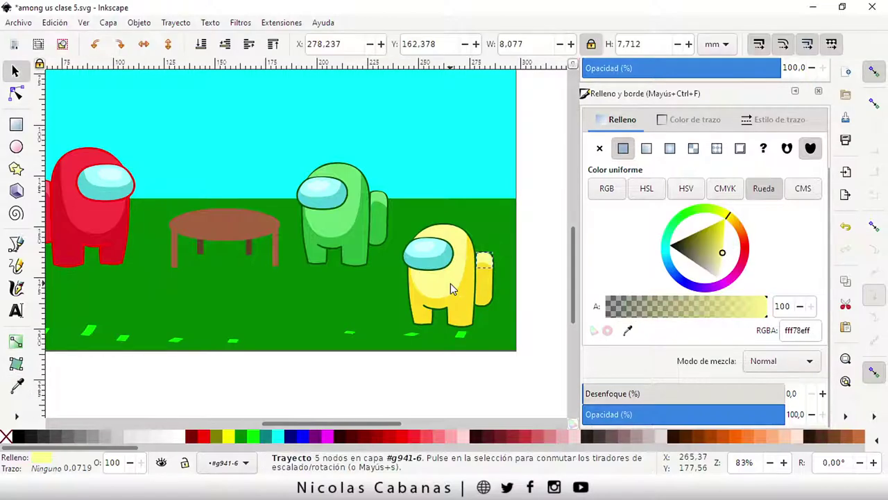
left_click(494, 299, "ctrl")
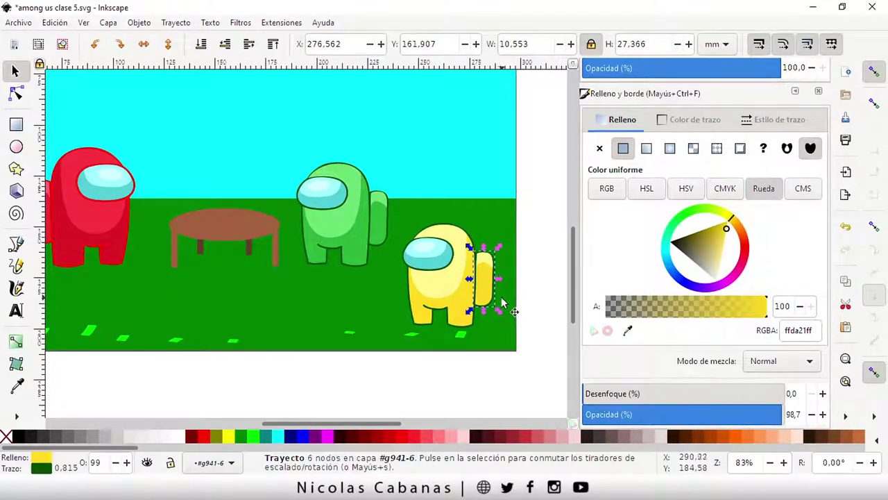
scroll(501, 306, "up", 1, "ctrl")
scroll(501, 307, "up", 1, "ctrl")
scroll(500, 307, "up", 1, "ctrl")
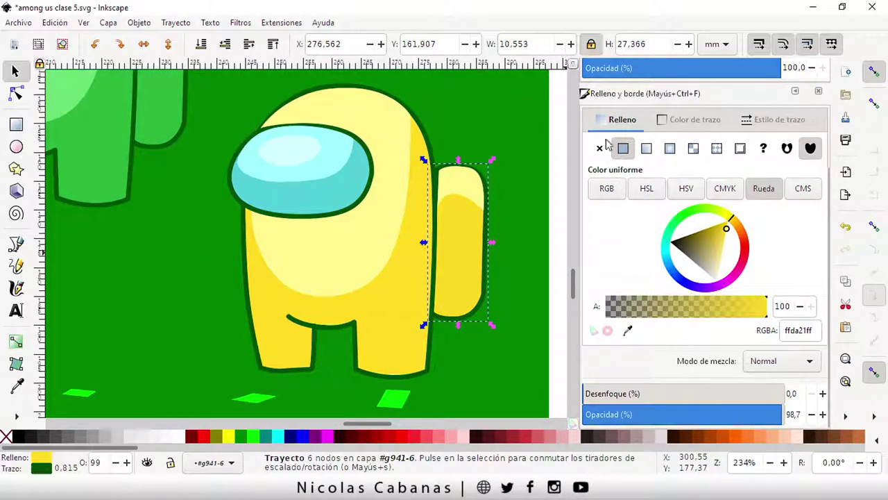
Step: Set the backpack outline to yellow-olive and the body outline to the backpack's yellow
left_click(664, 124)
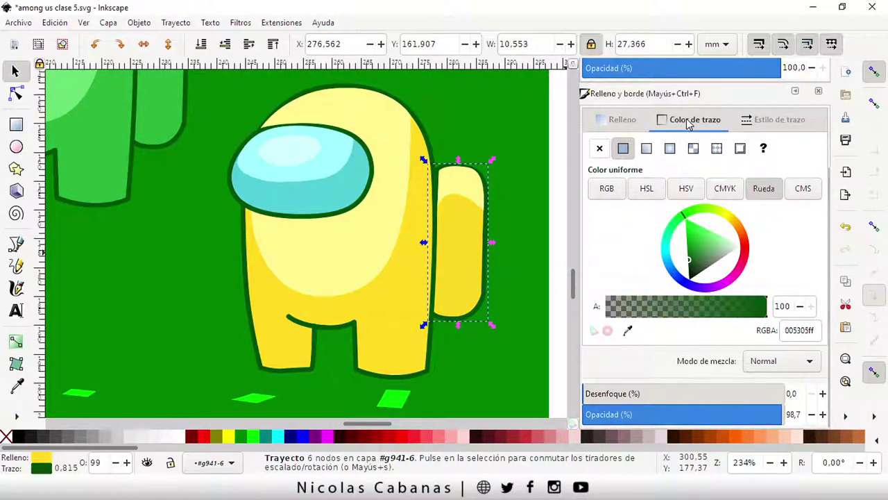
left_click(730, 219)
mouse_move(708, 243)
left_mouse_down()
mouse_move(733, 222)
mouse_move(717, 223)
left_mouse_up()
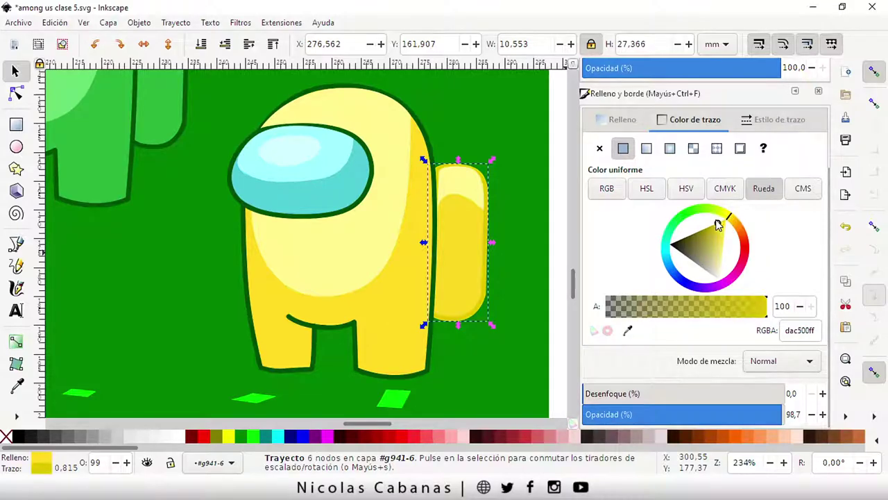
left_click(384, 98)
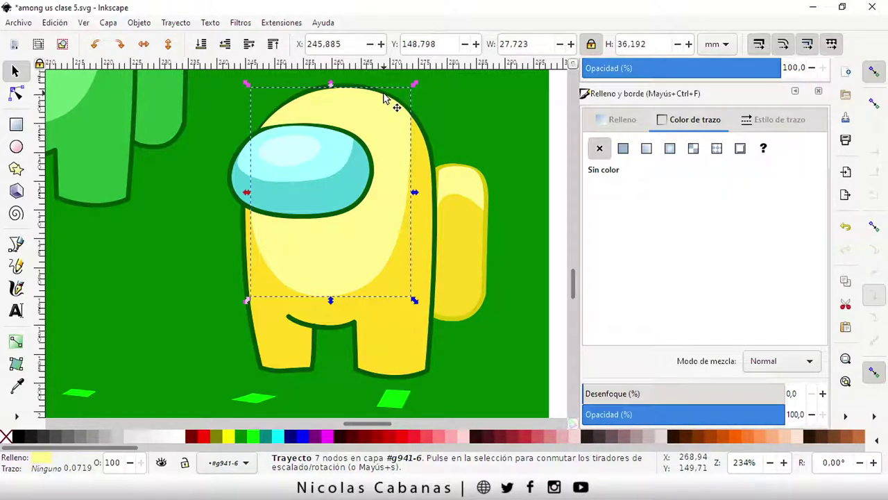
left_click(429, 146)
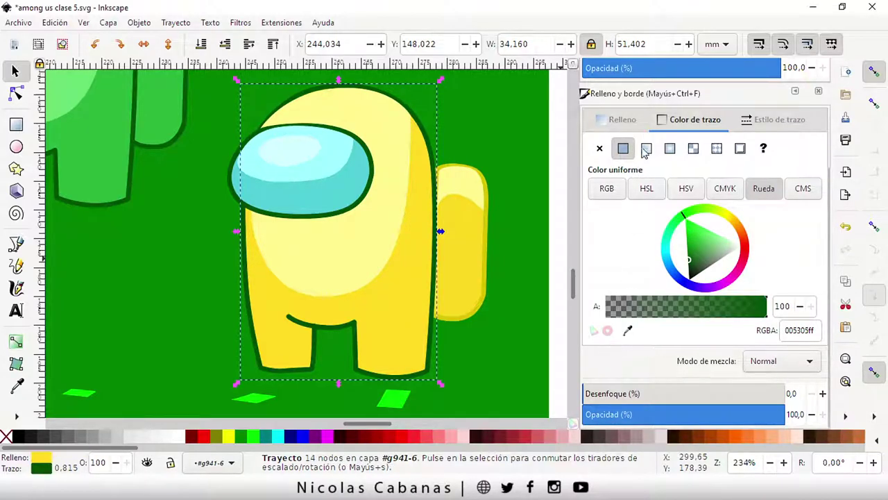
left_click(628, 331)
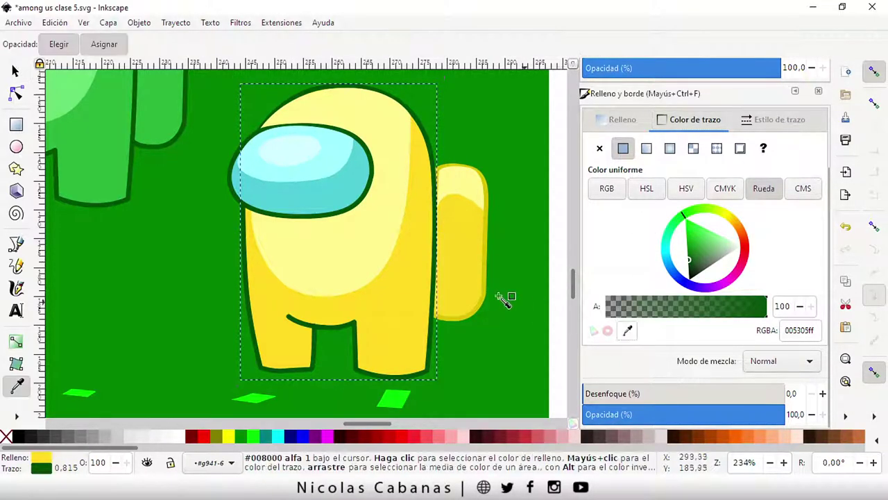
left_click(490, 306)
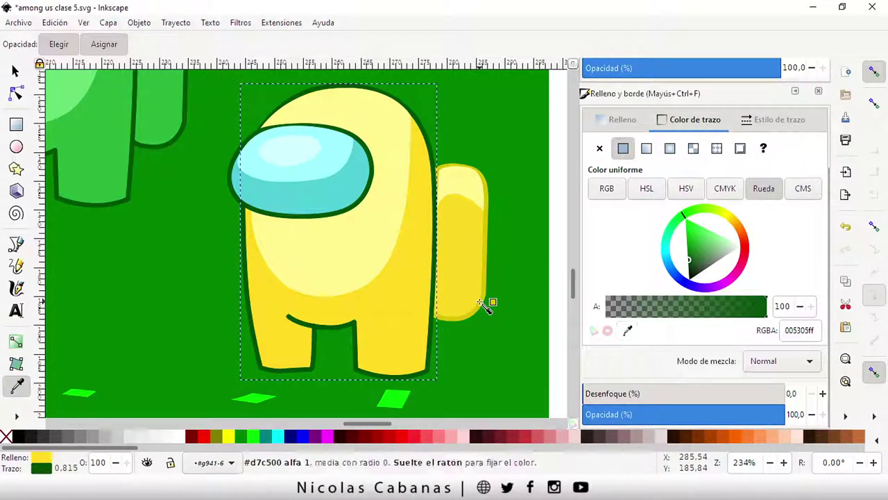
Step: Make the leg line and visor outline yellow, then pan to the red crewmate
left_click(298, 323)
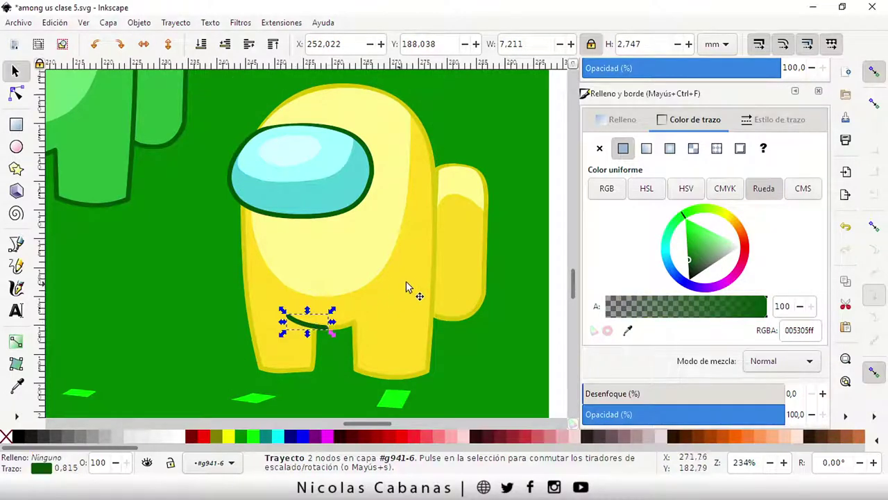
left_click(628, 331)
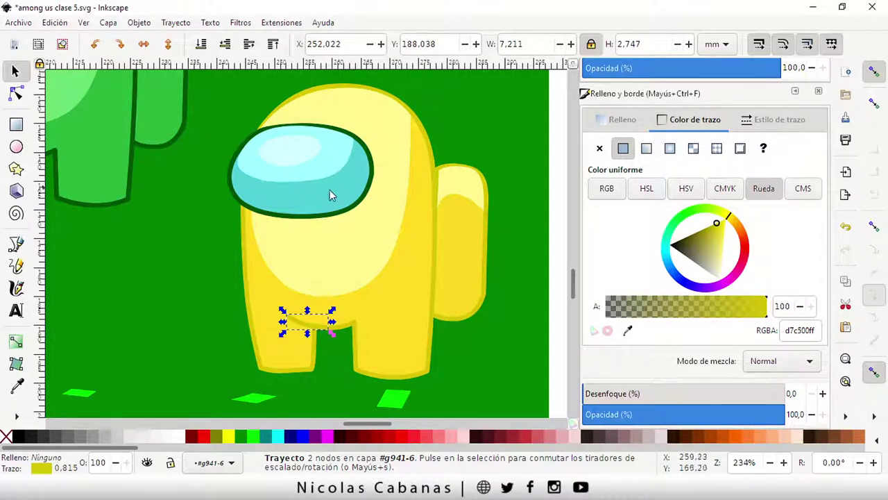
left_click(333, 216)
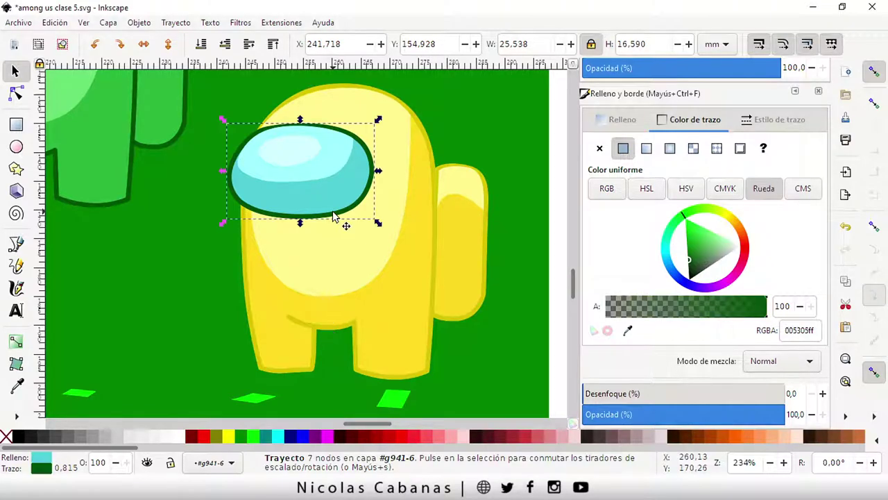
left_click(627, 331)
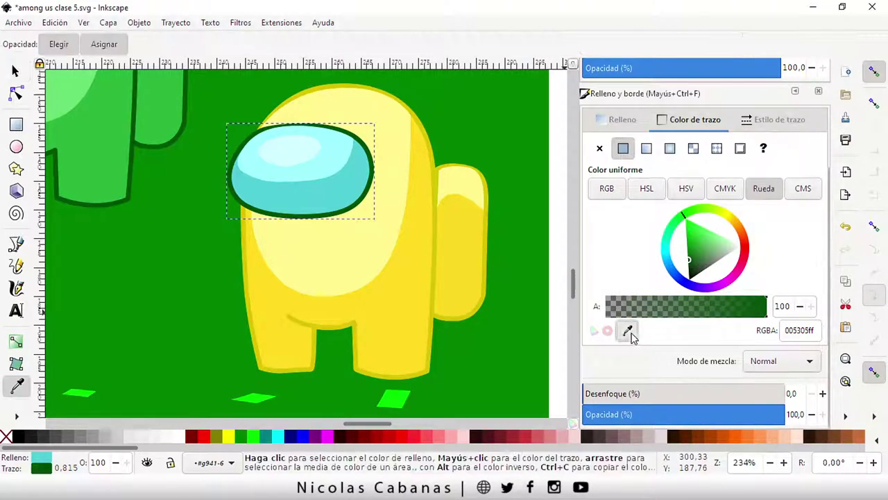
left_click(431, 323)
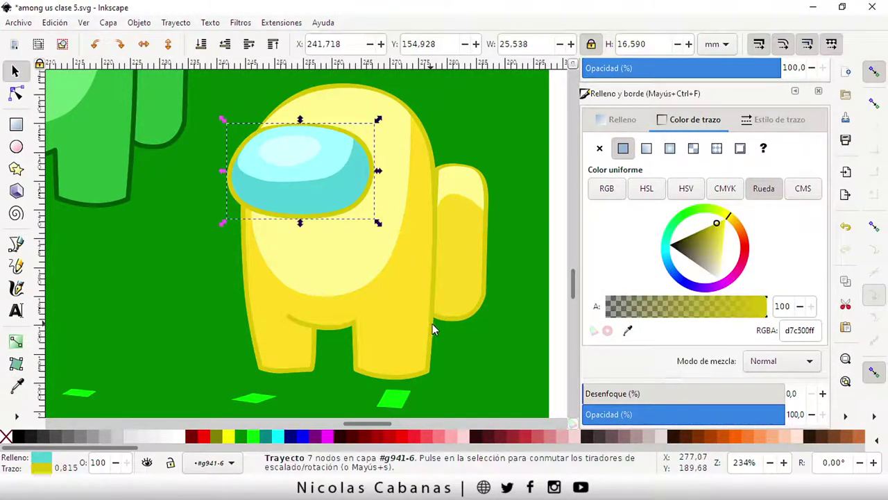
scroll(407, 281, "down", 2)
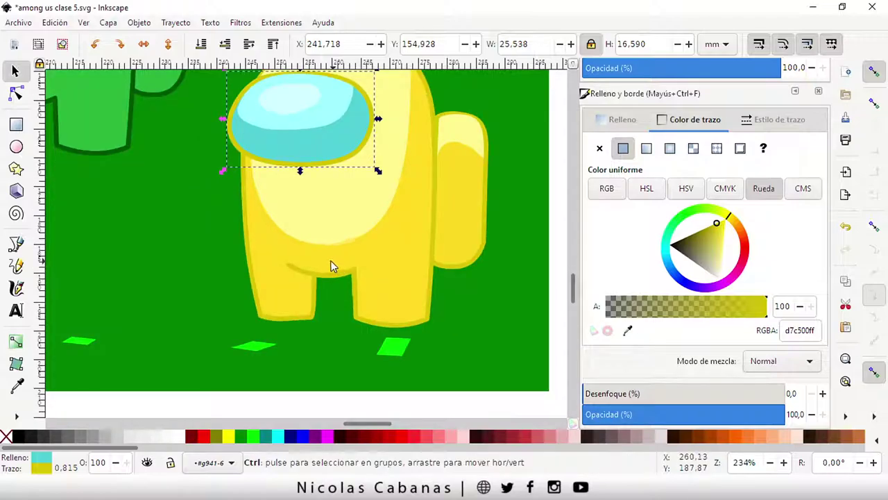
scroll(331, 260, "down", 2, "ctrl")
scroll(386, 276, "down", 1, "ctrl")
left_click(396, 278)
left_click_drag(286, 266, 391, 329)
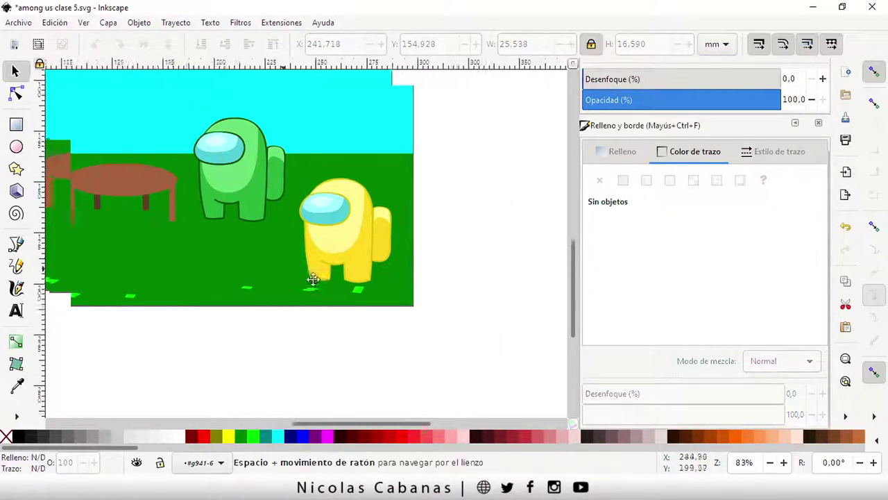
left_click_drag(312, 278, 359, 283)
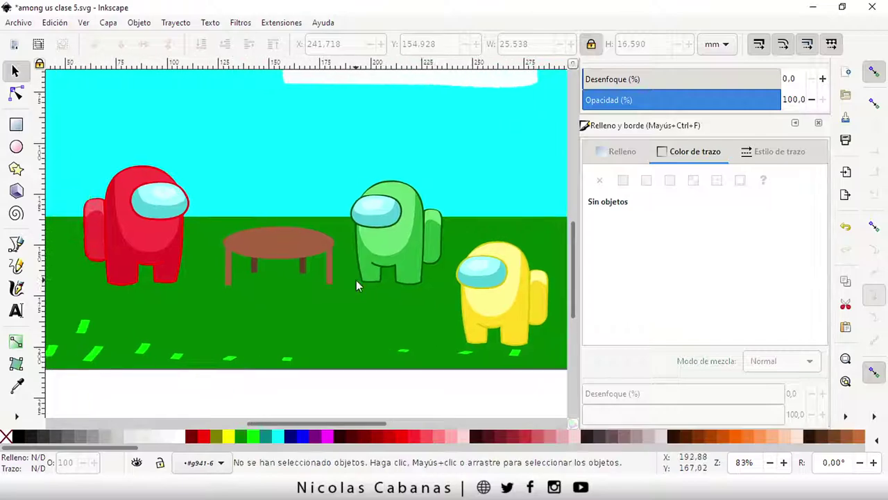
Step: Save the drawing and select the whole yellow crewmate group
left_click(30, 26)
left_click(46, 115)
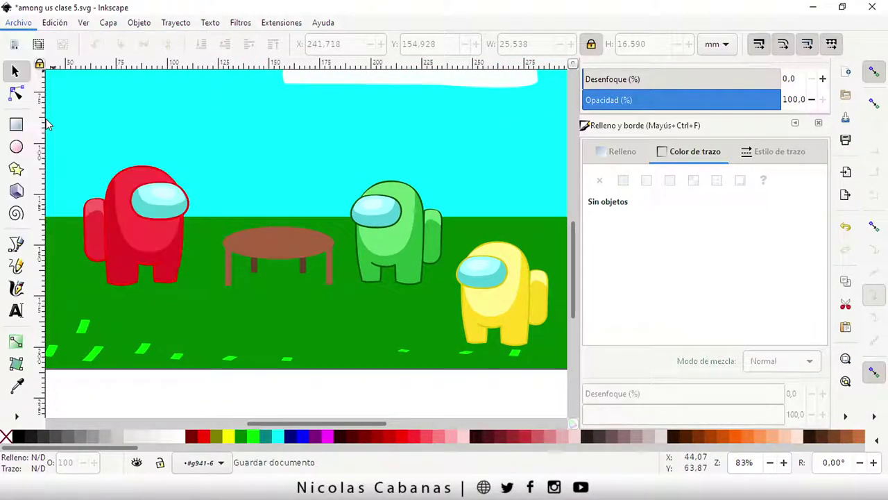
left_click(488, 318)
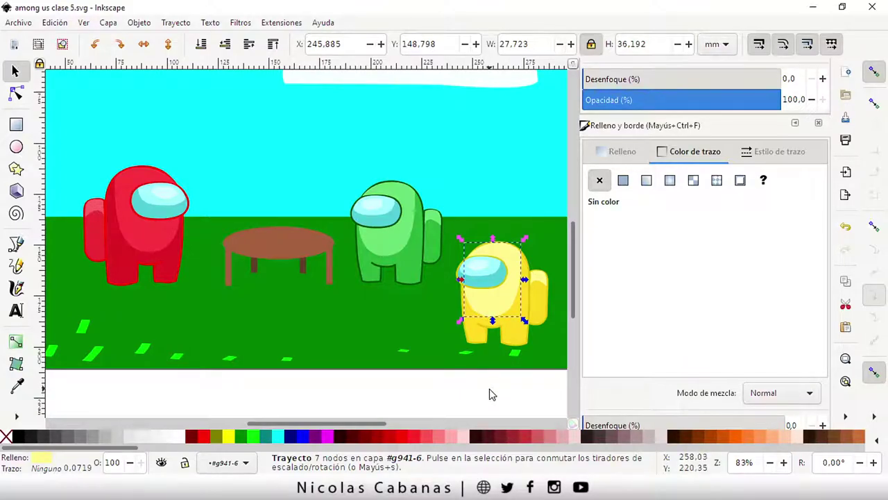
left_click(477, 395)
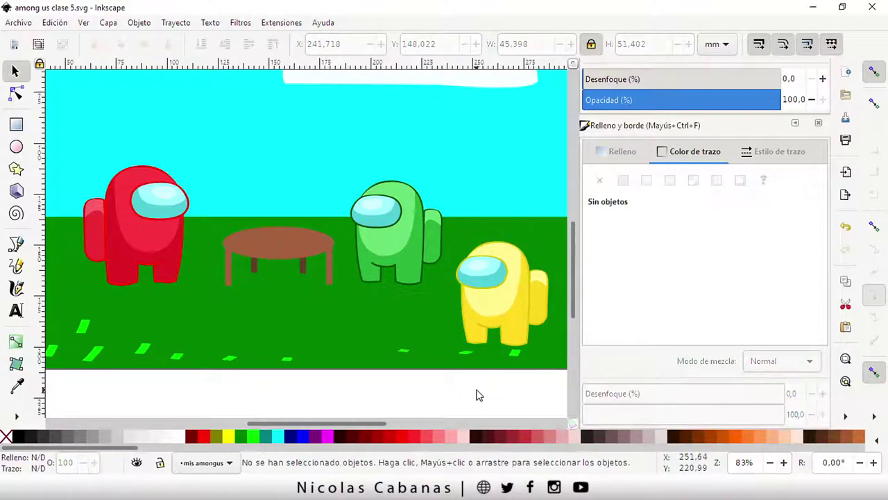
left_click(499, 310)
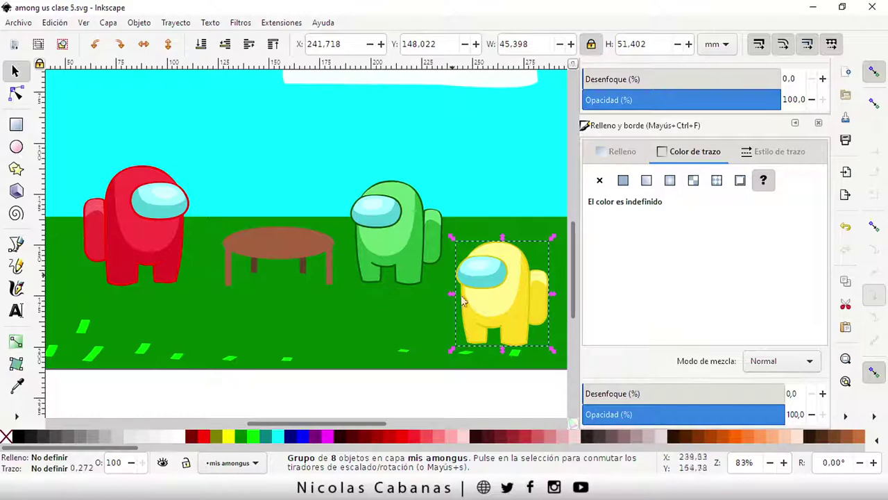
left_click(55, 22)
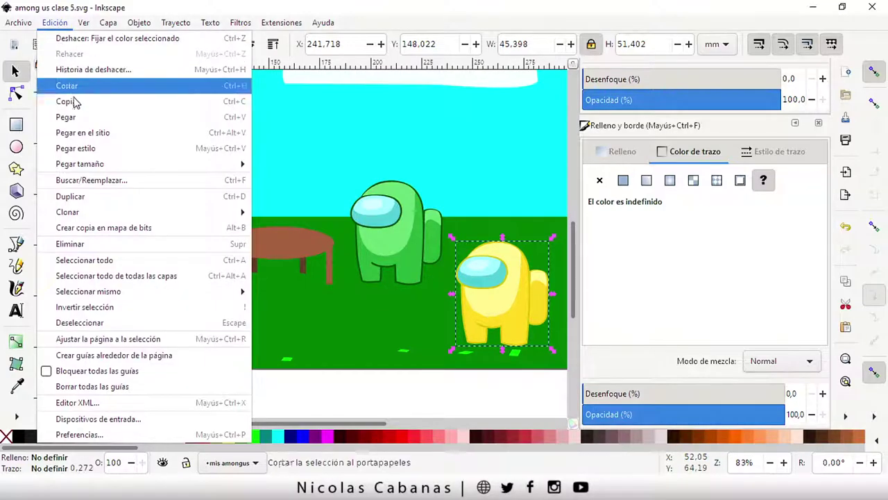
Step: Copy and paste the yellow crewmate
left_click(76, 104)
left_click(55, 23)
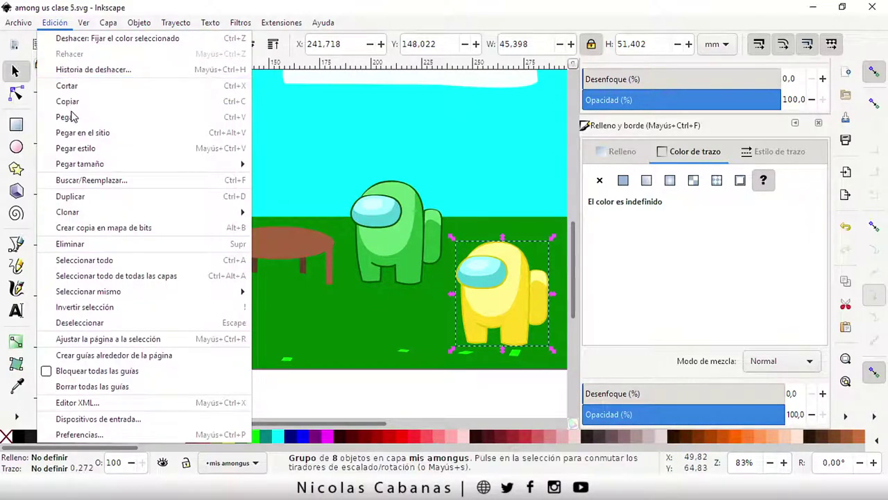
left_click(71, 118)
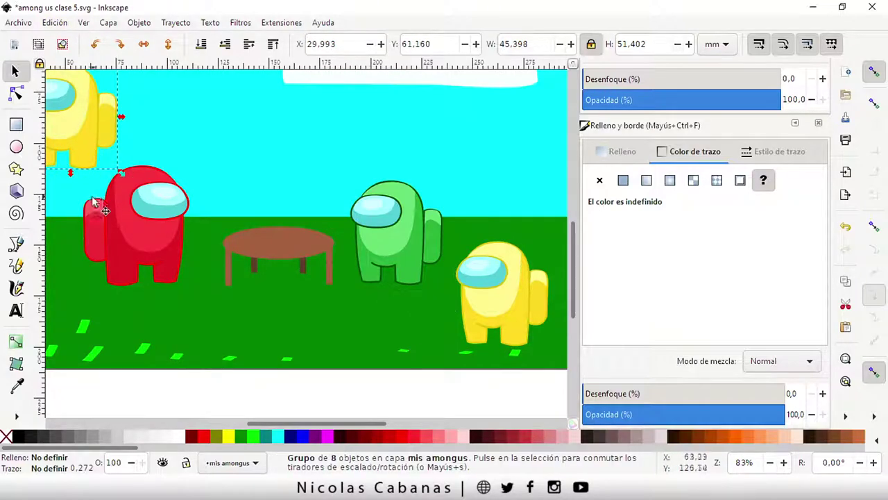
scroll(143, 201, "down", 1)
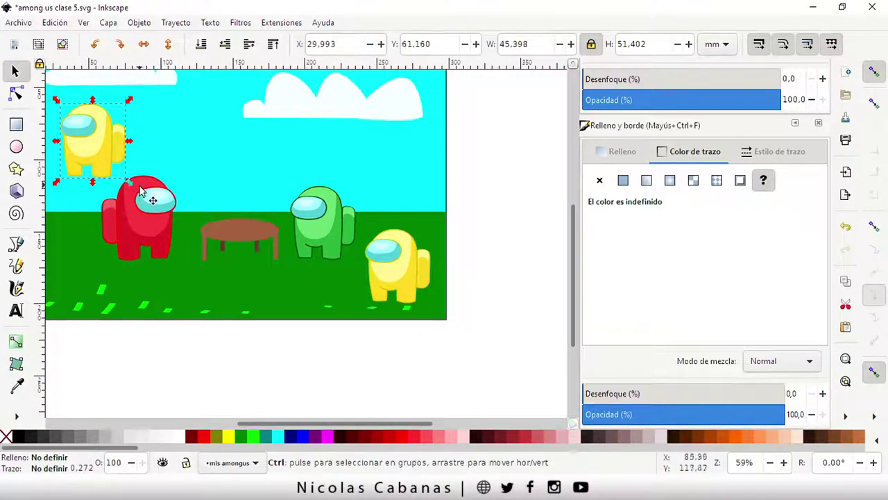
scroll(160, 209, "down", 1)
Step: Move the yellow copy onto the bottom-left grass and flip it horizontally
left_click(189, 233)
mouse_move(191, 236)
left_mouse_down()
mouse_move(174, 334)
mouse_move(184, 335)
left_mouse_up()
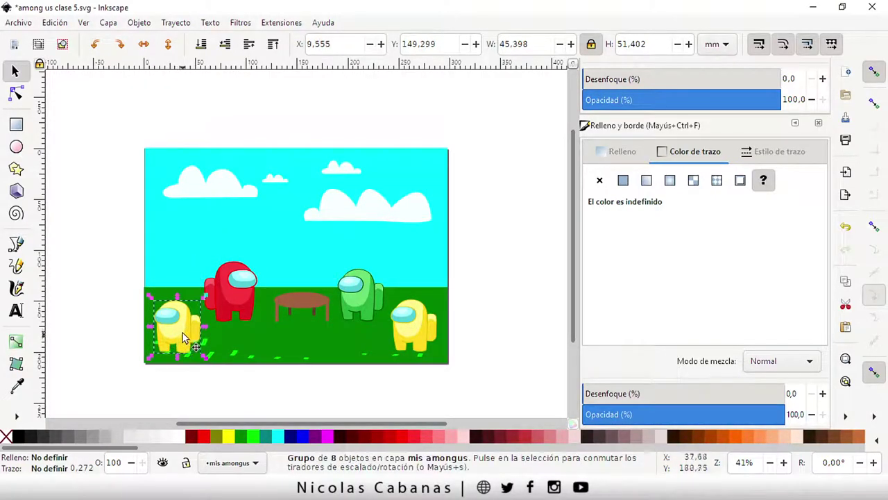
left_click(138, 23)
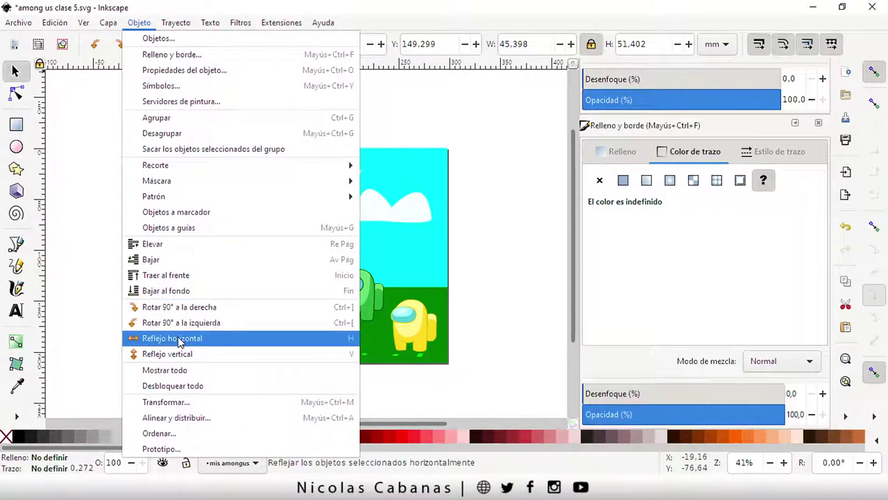
left_click(186, 340)
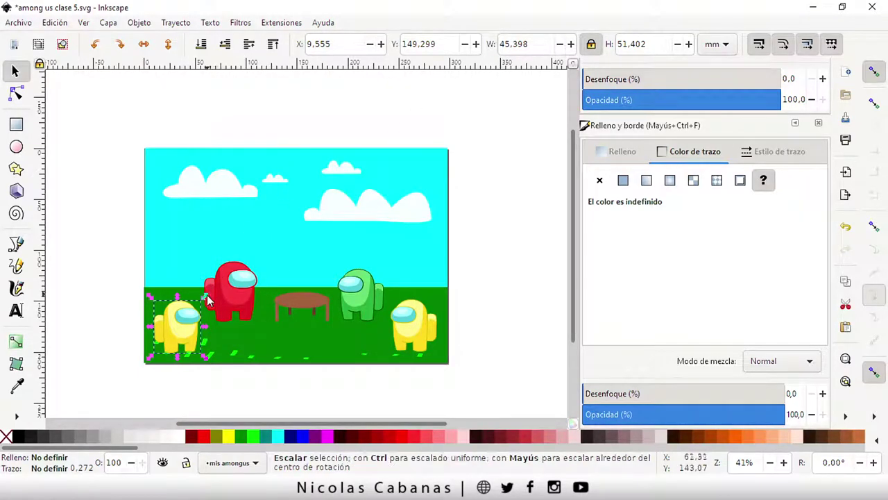
Step: Enlarge the yellow copy to about 76 × 86 mm at bottom-left; shift red right, green up
mouse_move(206, 296)
left_mouse_down()
mouse_move(271, 219)
mouse_move(179, 348)
mouse_move(178, 338)
mouse_move(192, 316)
mouse_move(190, 358)
left_mouse_up()
left_click_drag(244, 276, 263, 273)
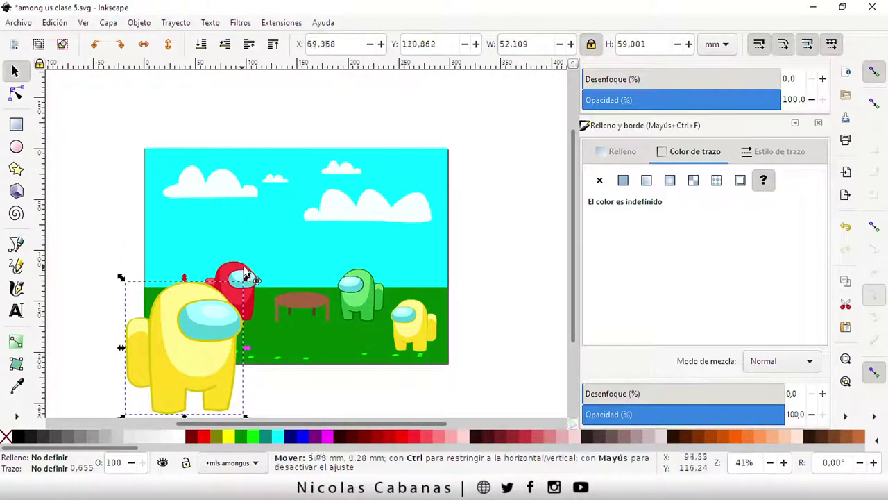
left_click_drag(179, 360, 174, 353)
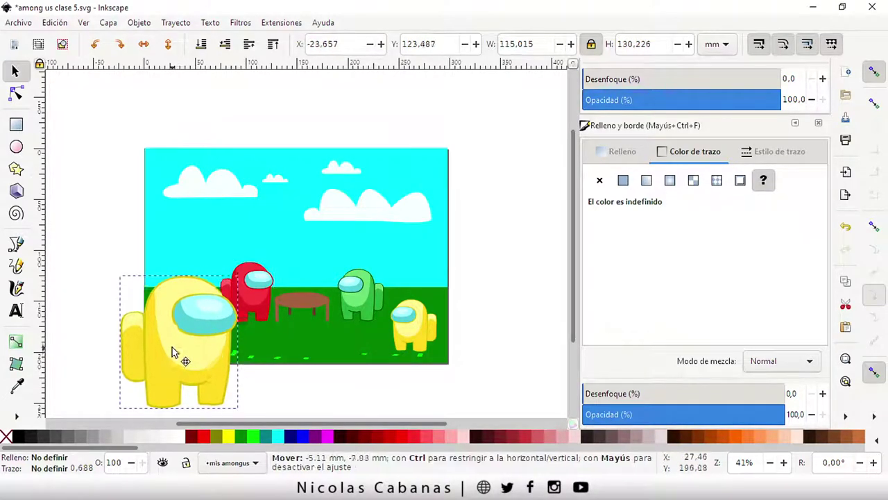
left_click(306, 386)
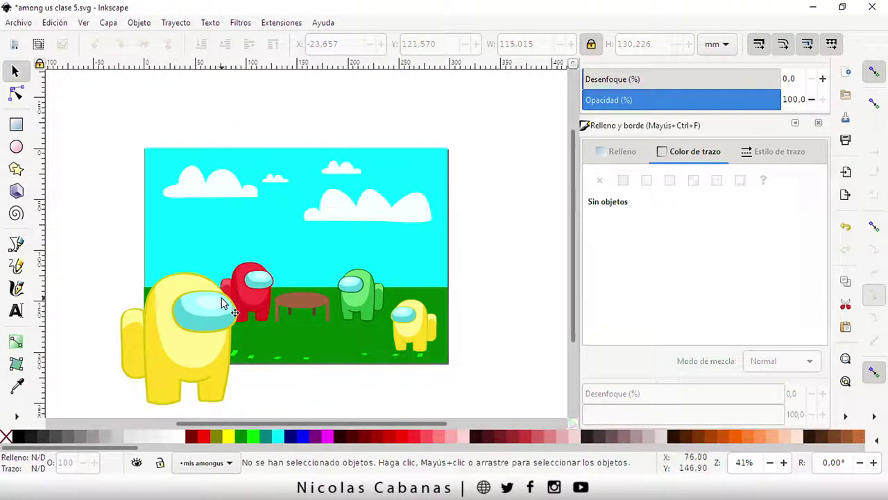
left_click_drag(212, 311, 237, 284)
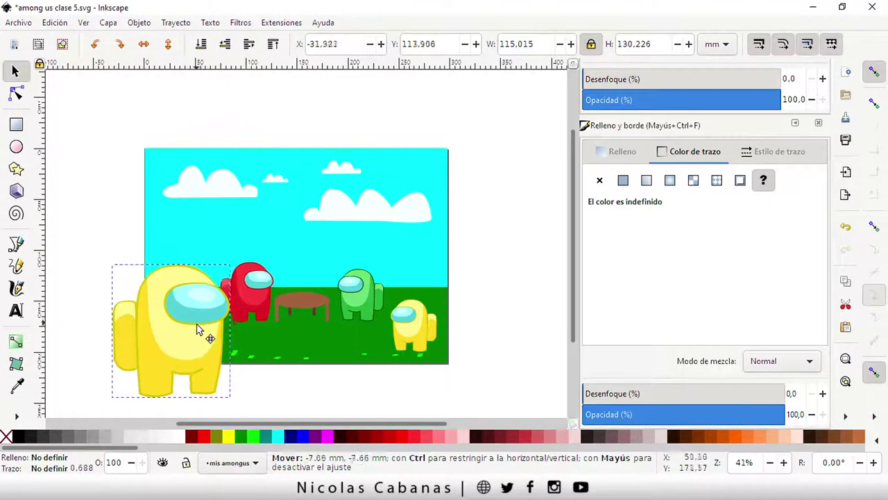
mouse_move(235, 284)
left_mouse_down()
mouse_move(203, 336)
mouse_move(189, 316)
mouse_move(204, 320)
left_mouse_up()
mouse_move(246, 249)
left_mouse_down()
mouse_move(188, 308)
mouse_move(269, 262)
mouse_move(266, 284)
mouse_move(291, 288)
left_mouse_up()
left_click_drag(357, 299, 351, 274)
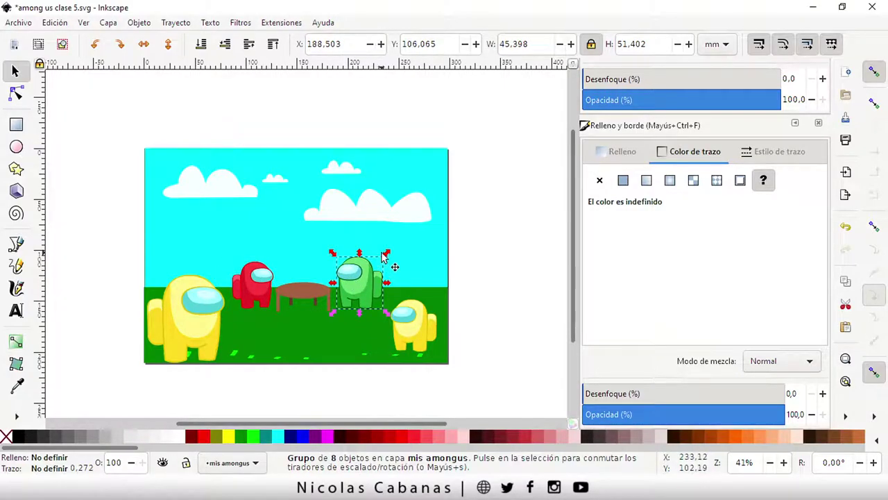
Step: Undo the last move from the Edit menu
left_click(382, 257)
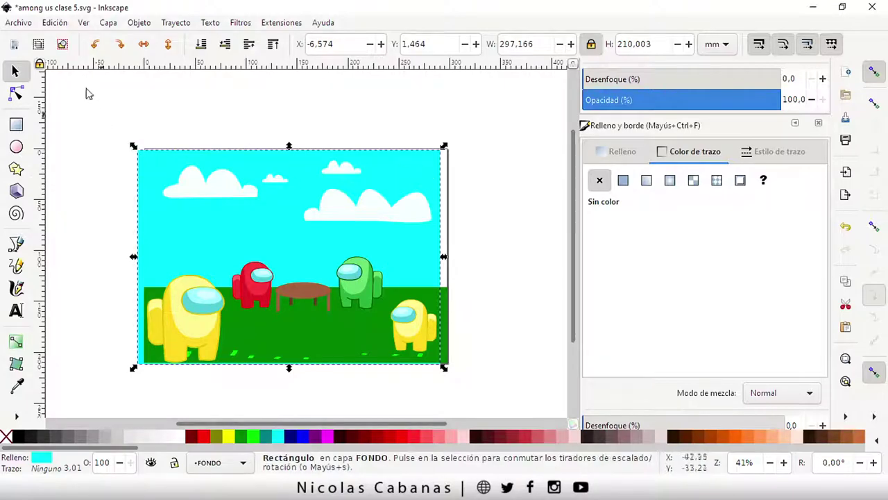
left_click(55, 22)
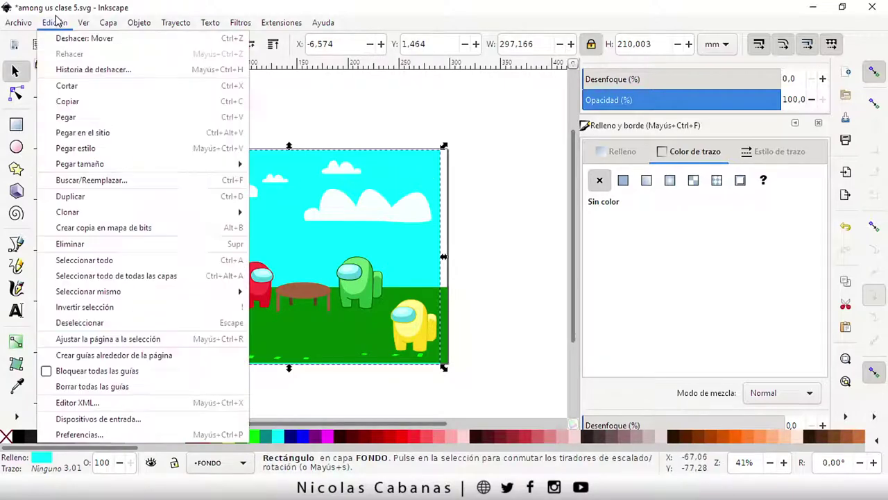
left_click(84, 38)
Step: Shrink the green crewmate to about 35 × 39 mm and move it up and left
left_click(366, 291)
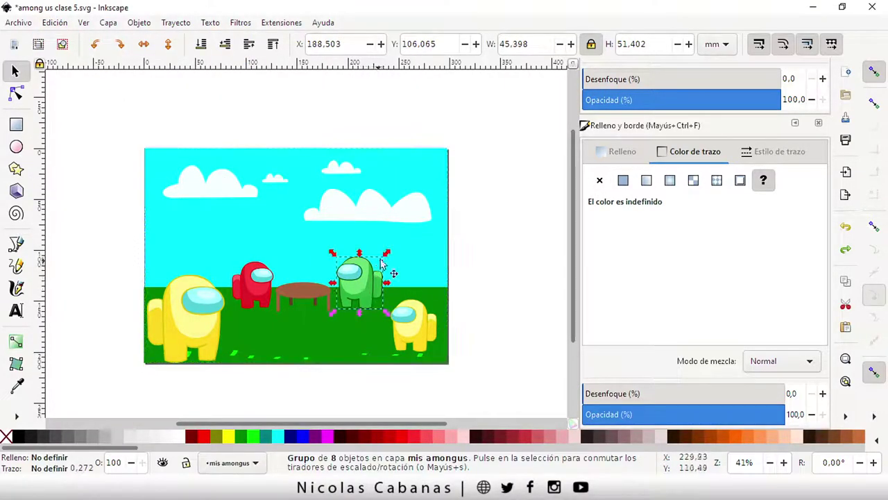
left_click_drag(384, 255, 375, 262)
left_click(357, 292)
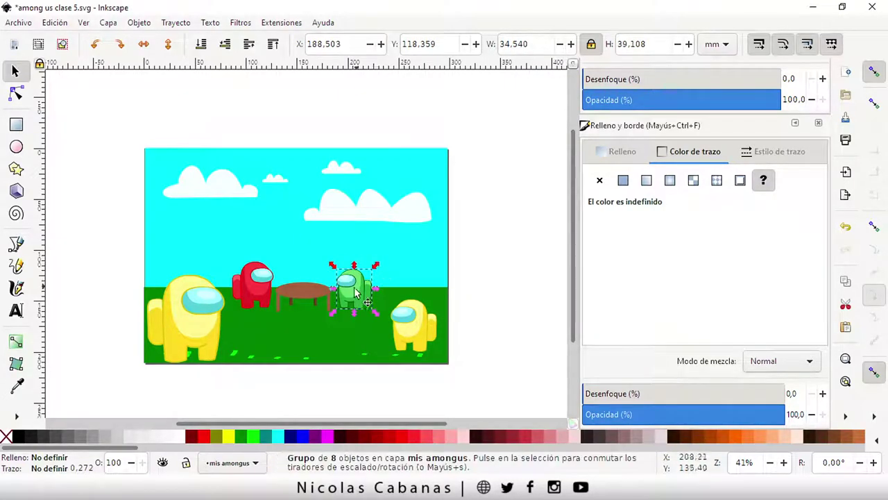
mouse_move(358, 292)
left_mouse_down()
mouse_move(353, 279)
mouse_move(351, 299)
left_mouse_up()
Step: Move the small yellow crewmate left in front of the green one and nudge the big yellow one right
left_click_drag(402, 334, 360, 320)
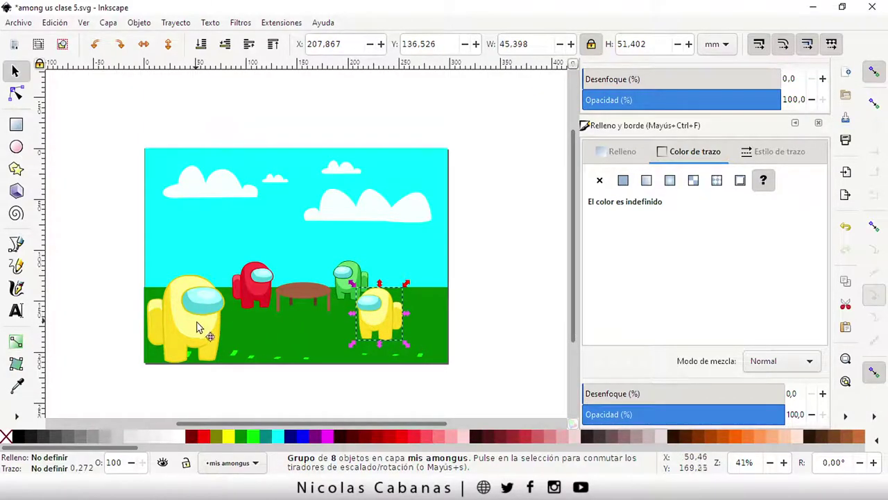
left_click_drag(199, 328, 201, 328)
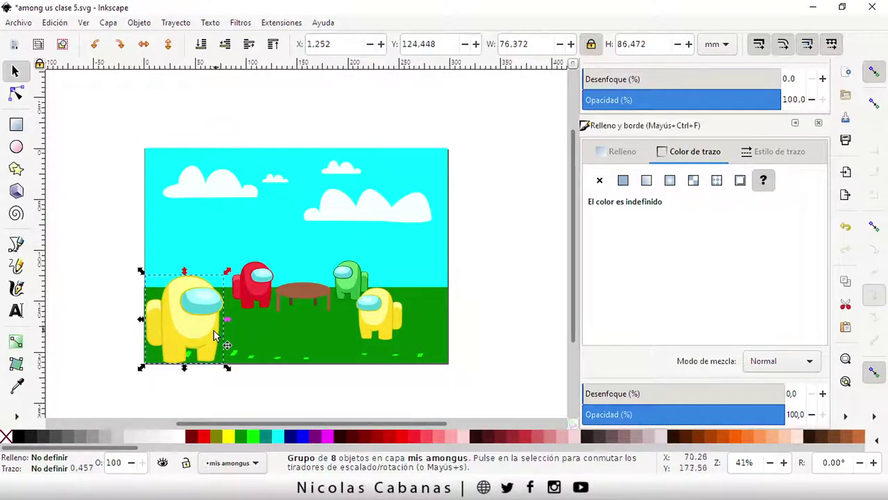
key("Escape")
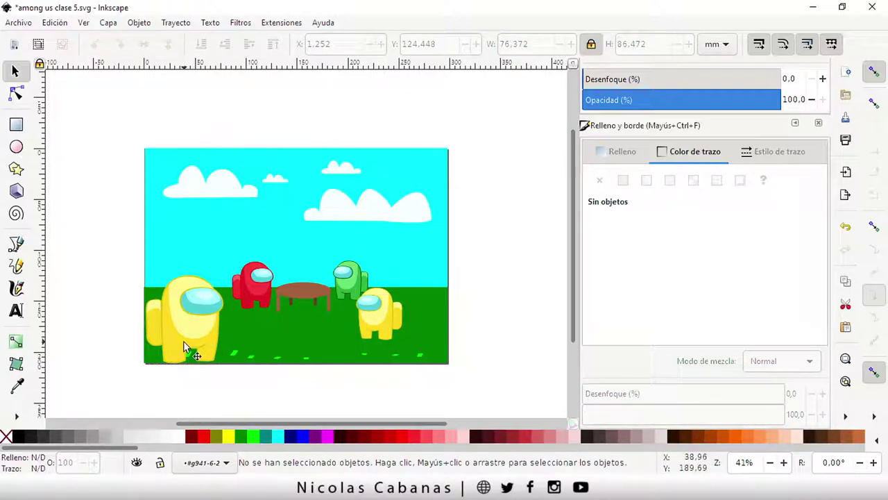
left_click(184, 340)
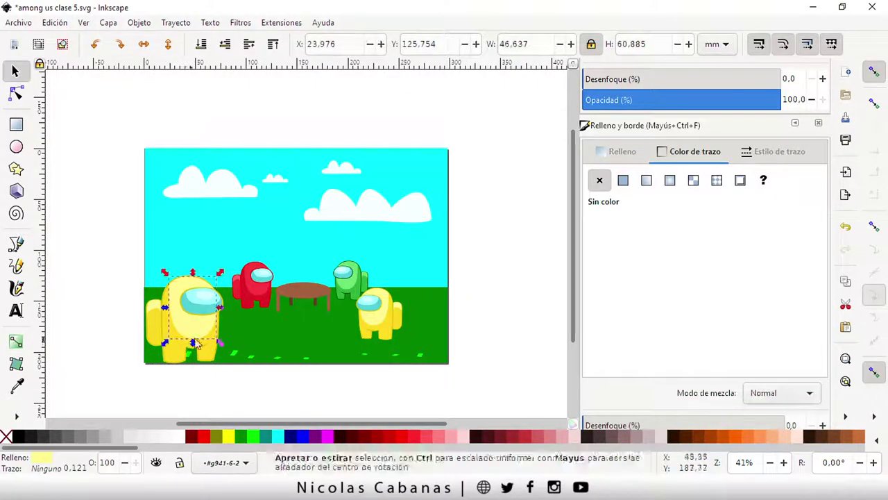
Step: Recolour the big crewmate's body fill magenta, bc0084
left_click(614, 154)
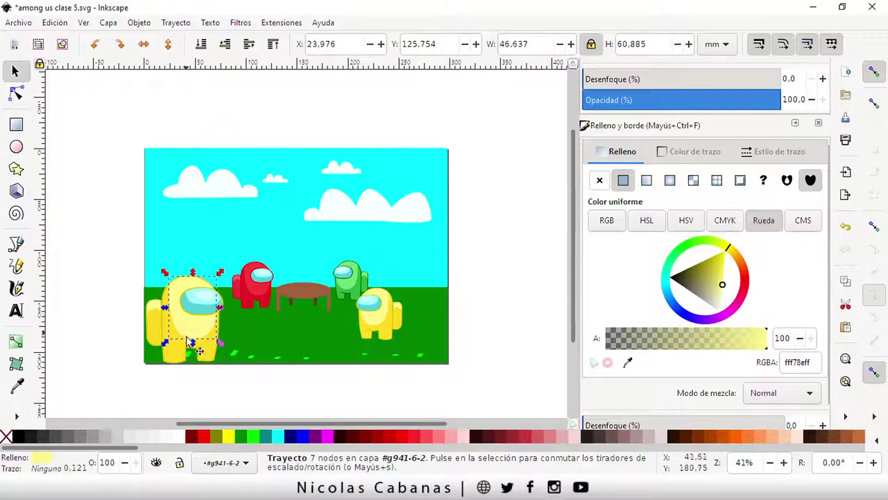
scroll(175, 350, "up", 1)
scroll(174, 352, "up", 1)
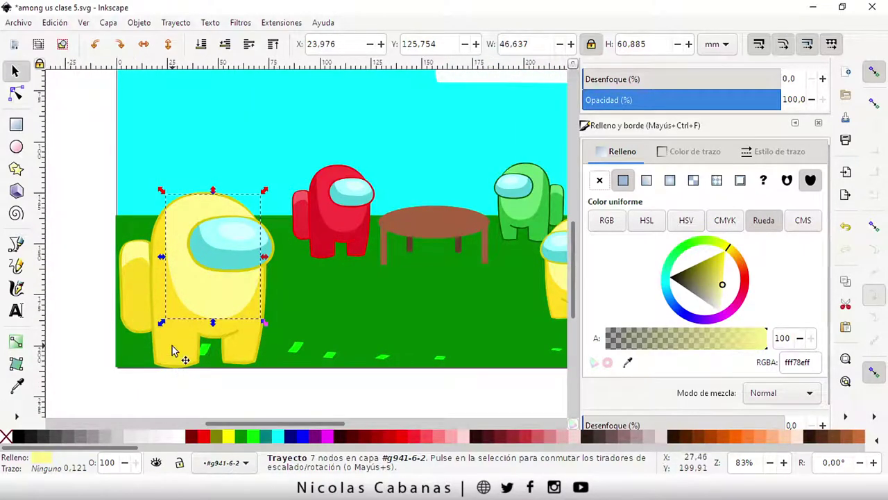
left_click(174, 351)
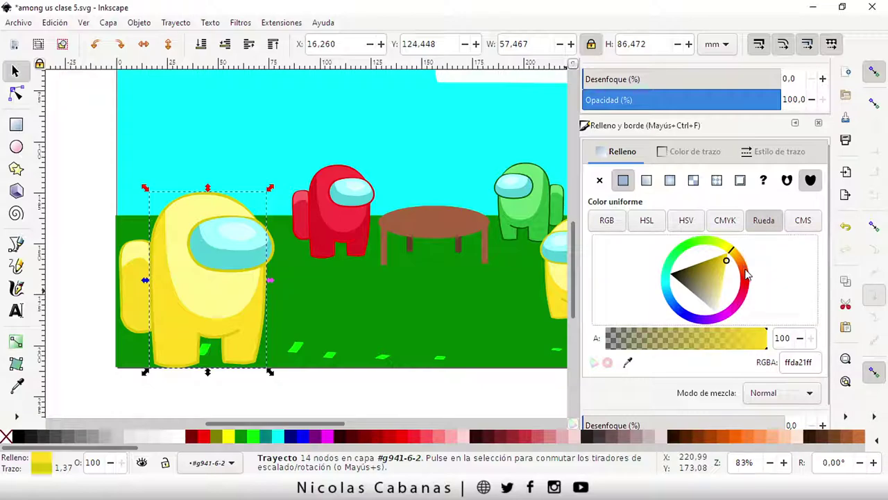
mouse_move(747, 275)
left_mouse_down()
mouse_move(739, 306)
mouse_move(724, 298)
mouse_move(726, 288)
left_mouse_up()
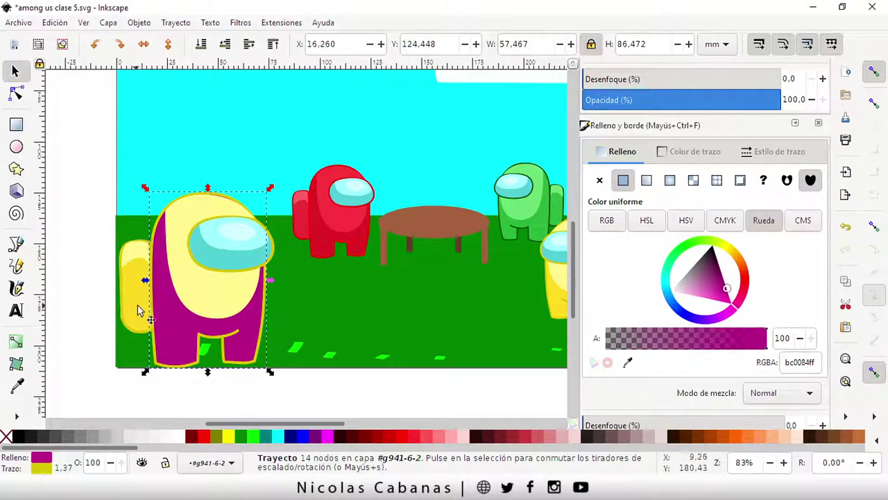
Step: Turn the body's pale highlight pink, f93acc
left_click(201, 292)
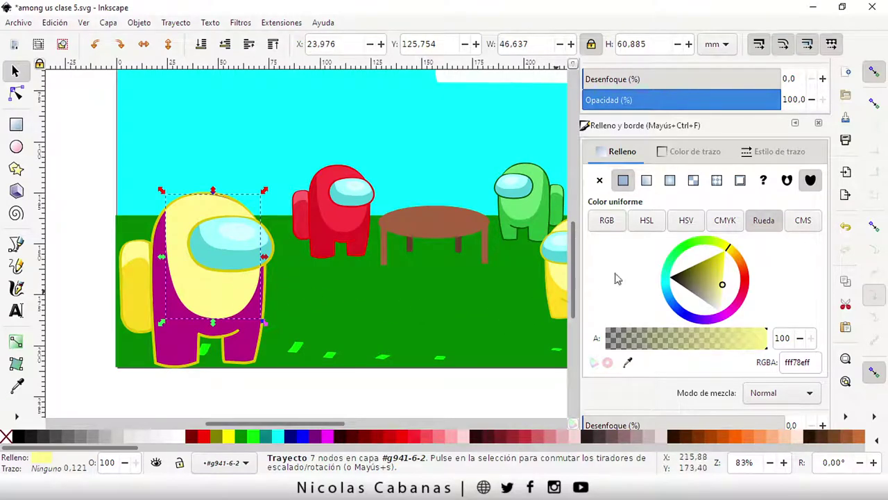
left_click(743, 298)
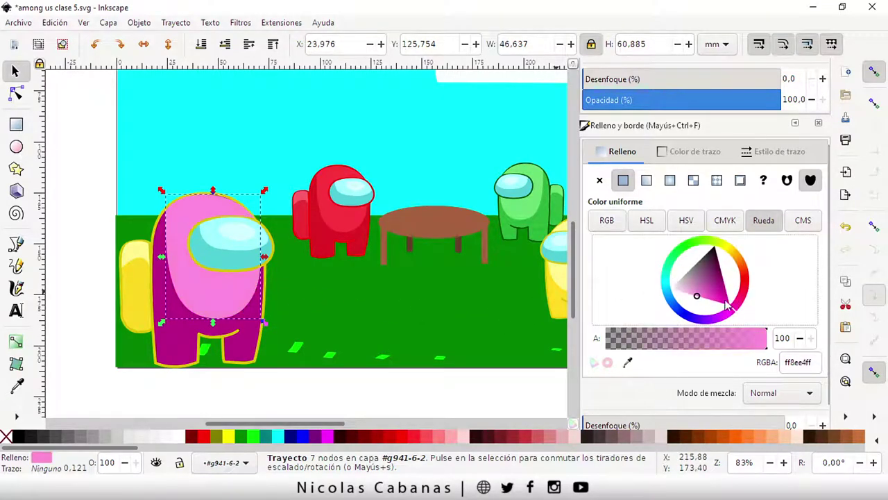
left_click_drag(715, 292, 717, 305)
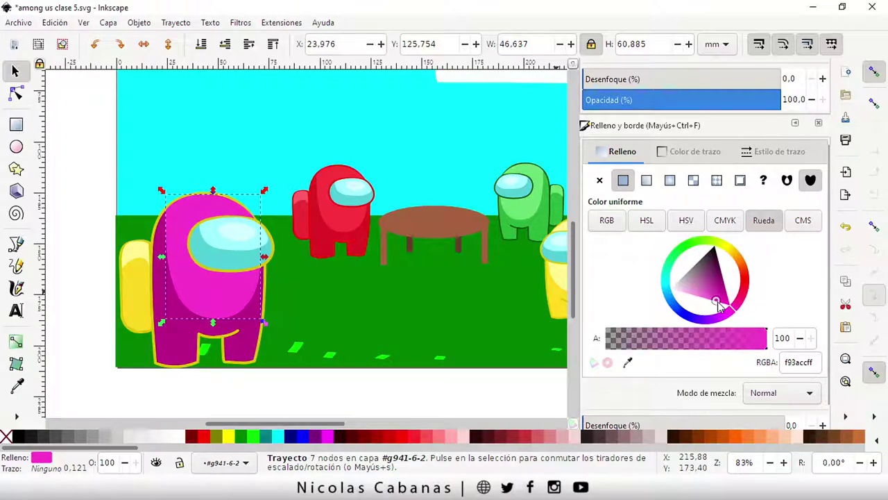
Step: Copy the magenta body colour onto the backpack with the Dropper
left_click(135, 303)
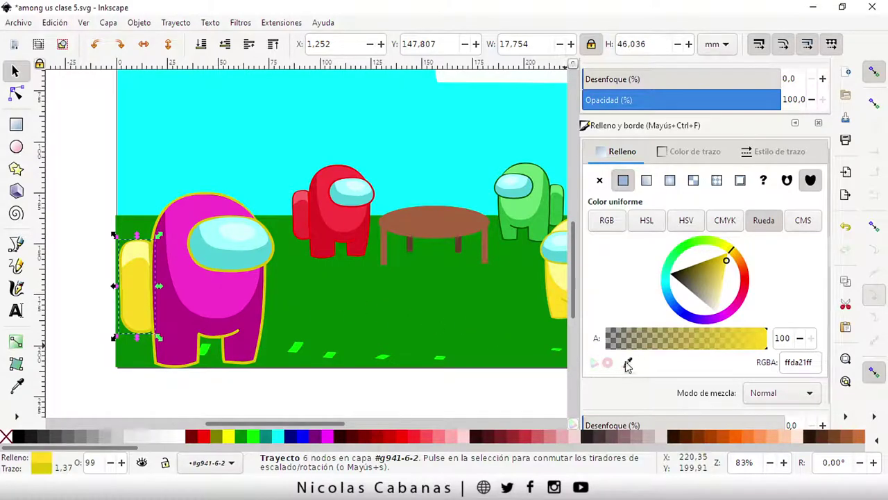
key("d")
left_click(178, 332)
key("s")
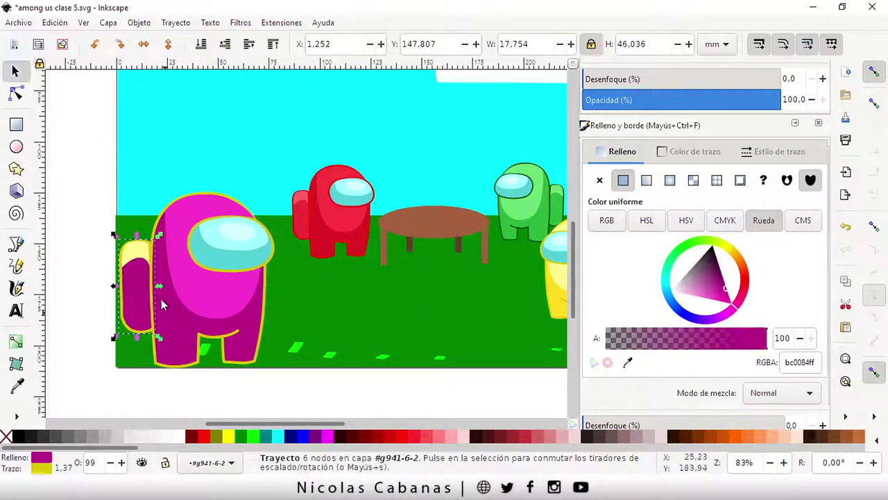
Step: Copy the pink highlight colour onto the backpack's highlight with the Dropper
left_click(139, 255)
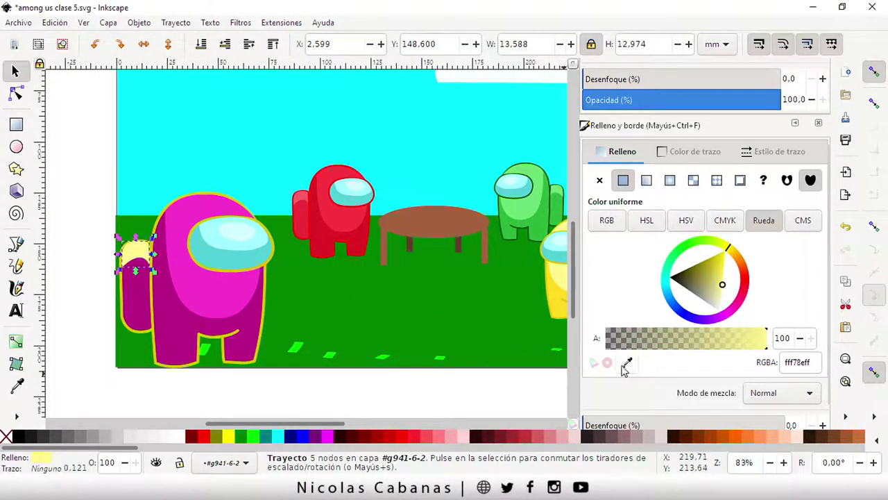
key("d")
left_click(233, 289)
key("s")
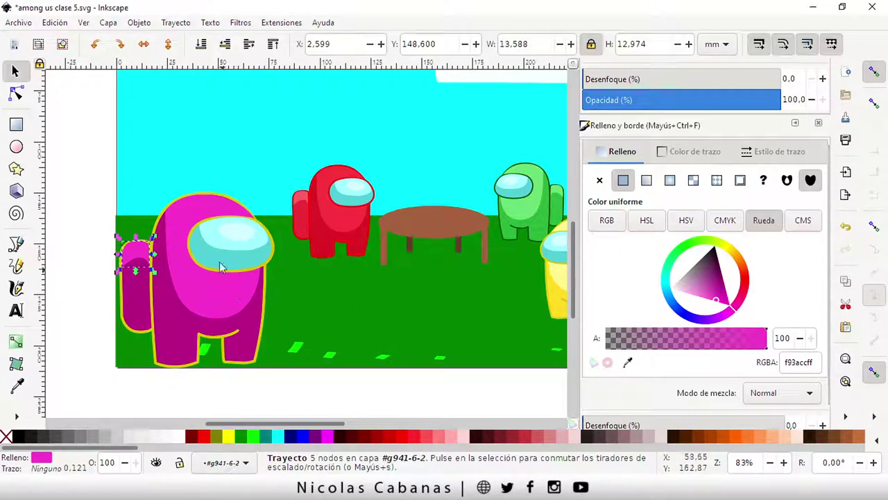
left_click(144, 332)
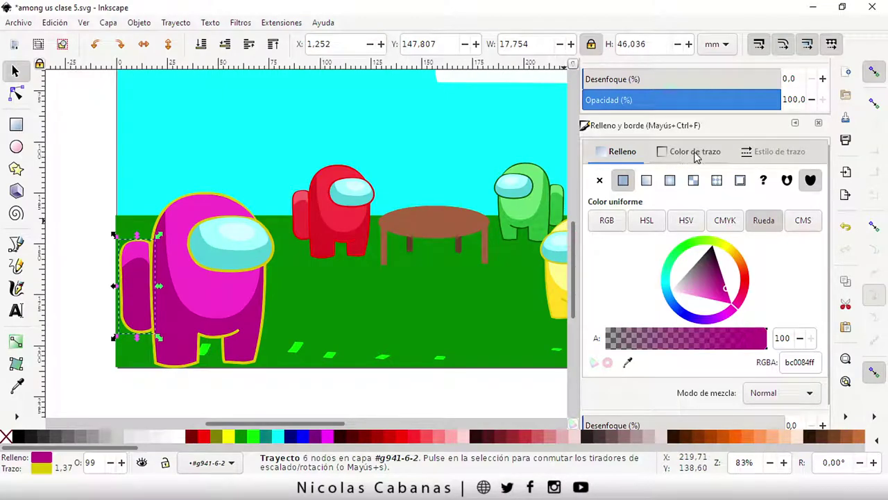
left_click(697, 155)
Step: Set the backpack outline to dark purple 4f0240
left_click(626, 363)
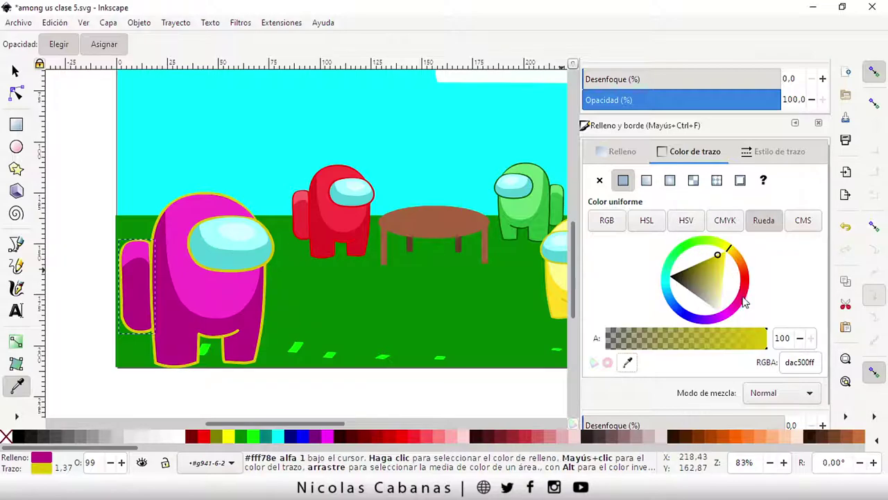
mouse_move(744, 300)
left_mouse_down()
mouse_move(733, 311)
mouse_move(720, 265)
left_mouse_up()
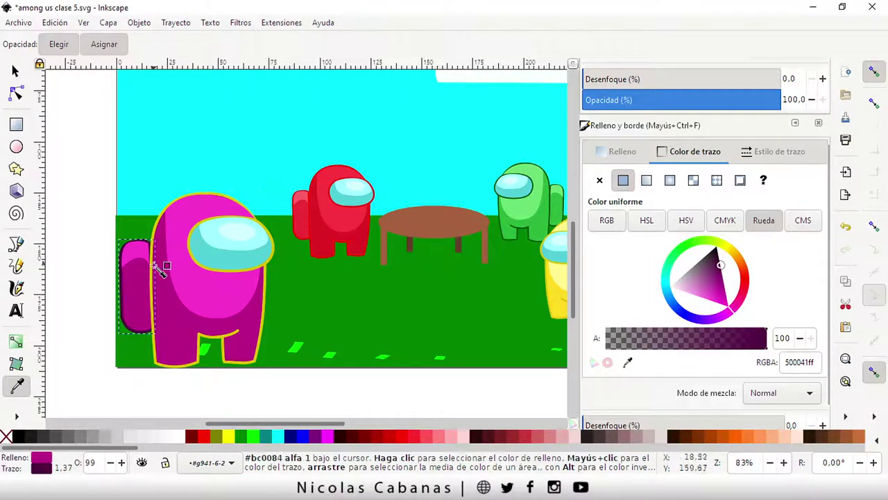
left_click(14, 71)
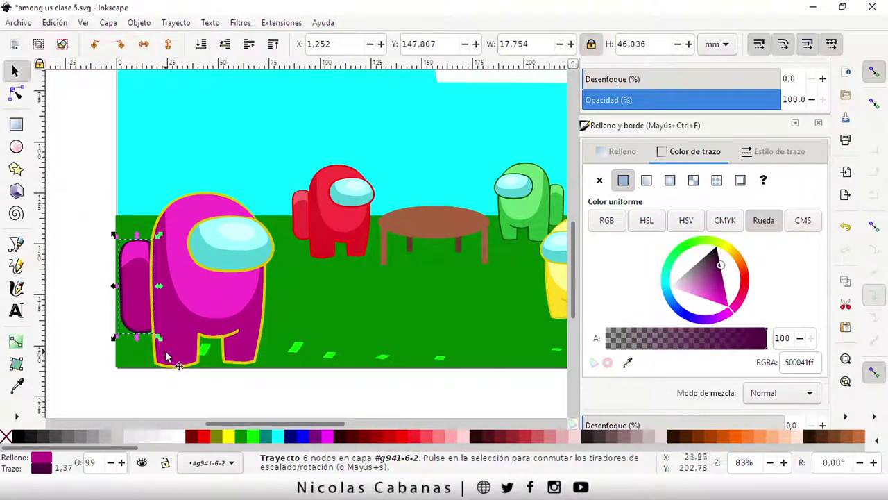
Step: Use the Dropper to give the body outline and leg line the dark purple stroke
left_click(155, 359)
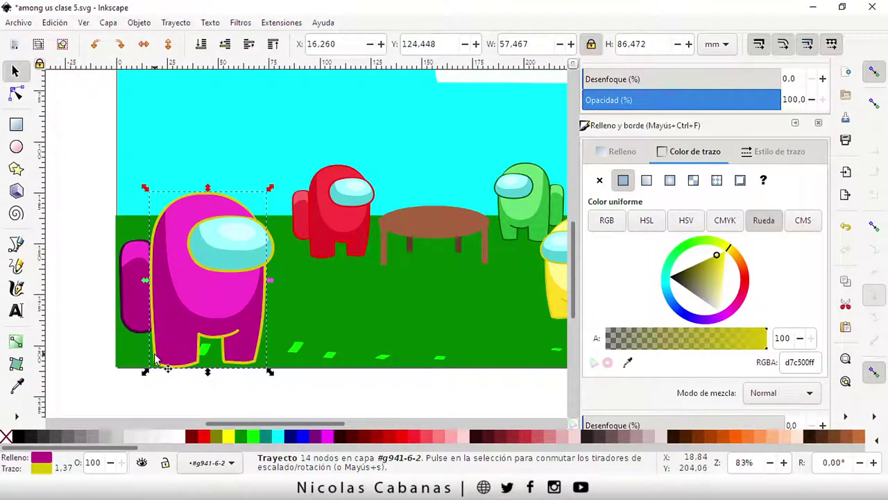
left_click(629, 363)
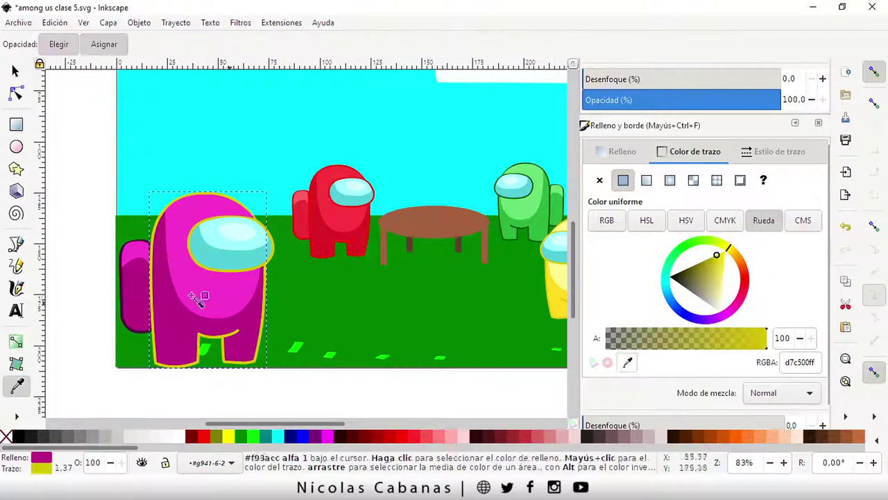
left_click(120, 319)
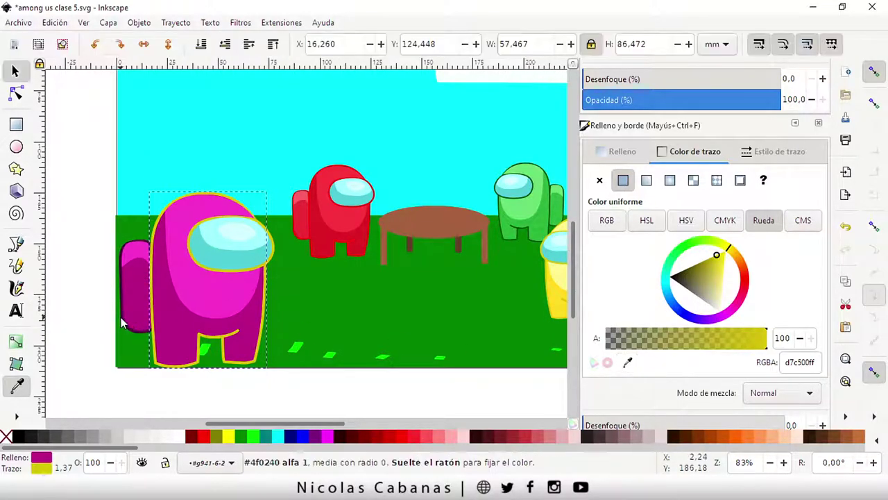
left_click(236, 336)
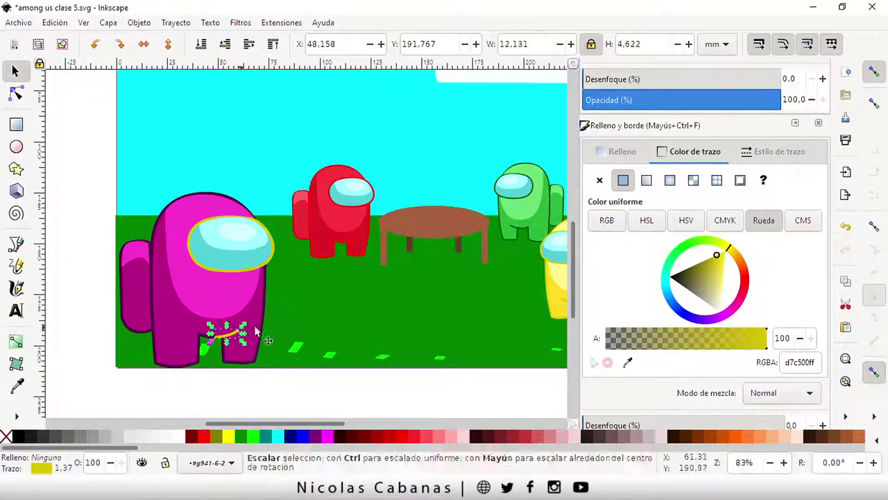
left_click(629, 361)
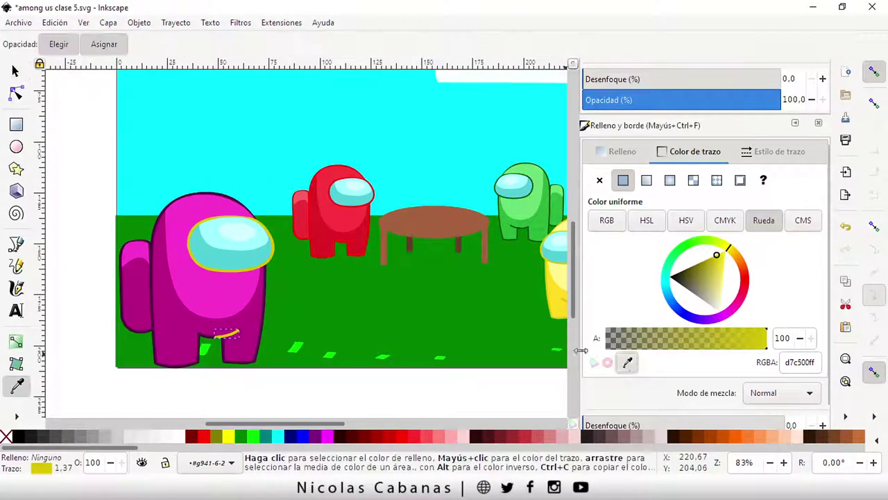
left_click(134, 331)
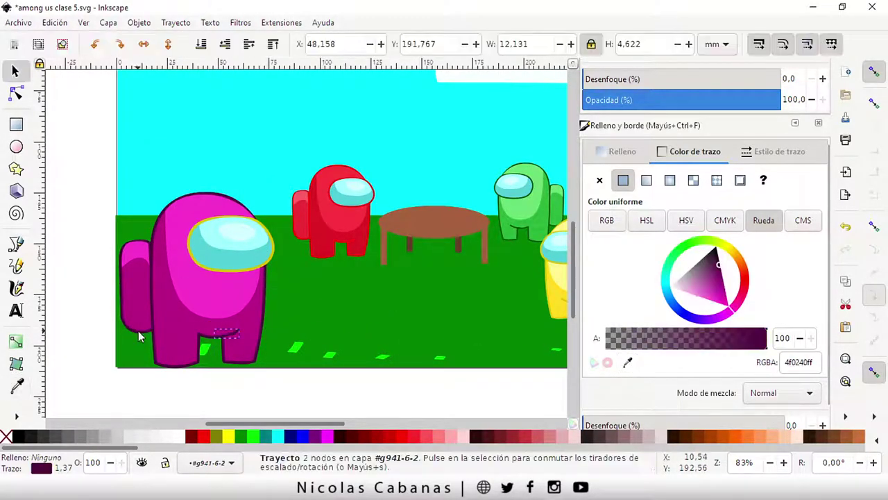
left_click(272, 267)
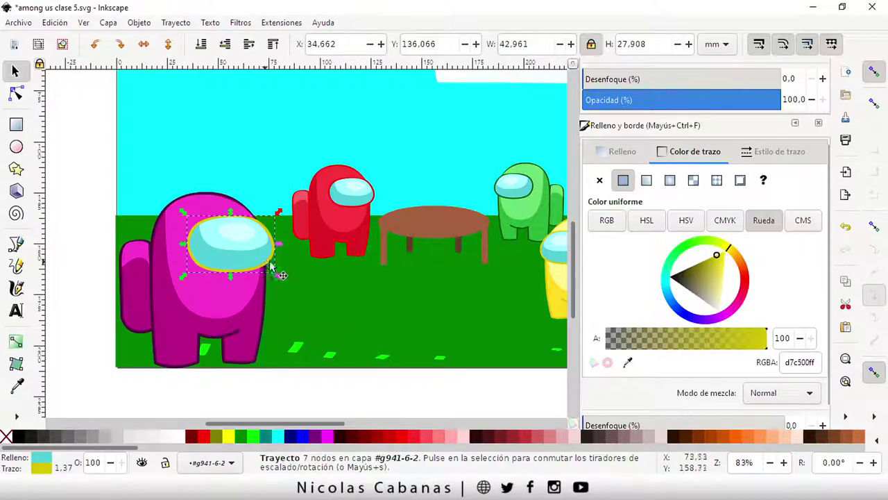
left_click(628, 363)
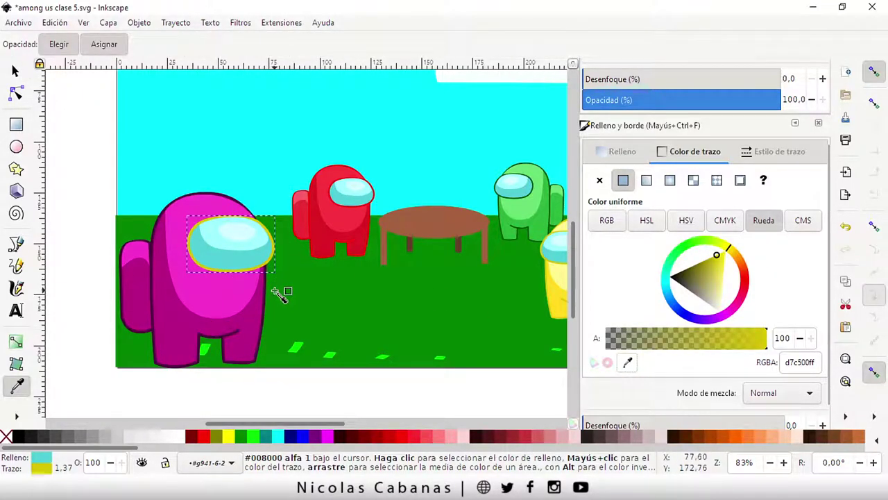
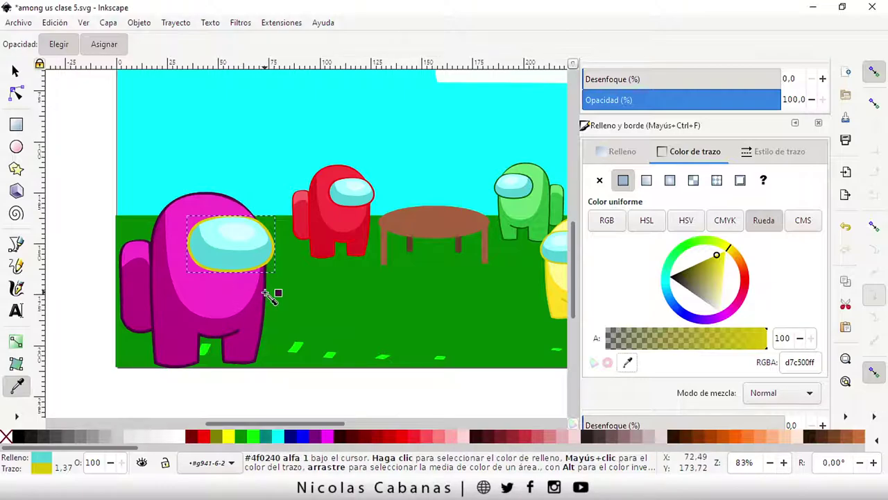
Step: Outline the pink crewmate's visor in dark purple and shift the yellow crewmate slightly right
left_click(266, 292, "shift")
left_click(82, 250)
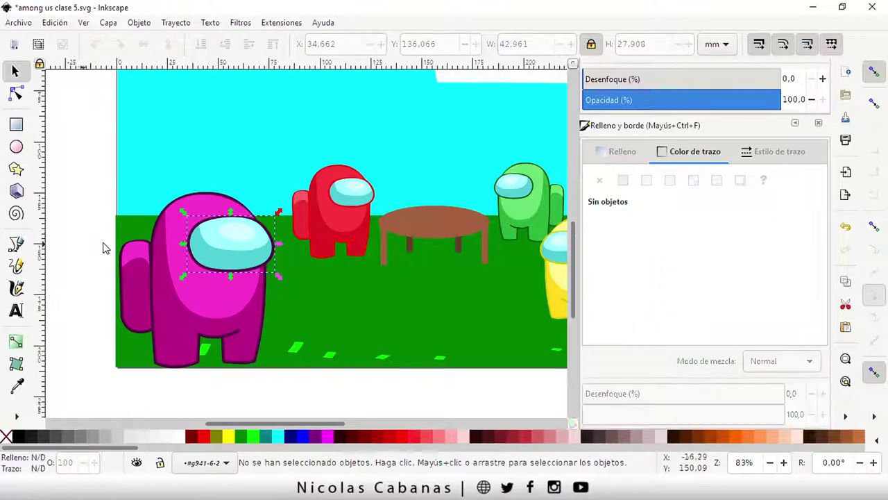
scroll(452, 293, "down", 1, "ctrl")
scroll(446, 265, "down", 1, "ctrl")
left_click_drag(446, 265, 232, 259)
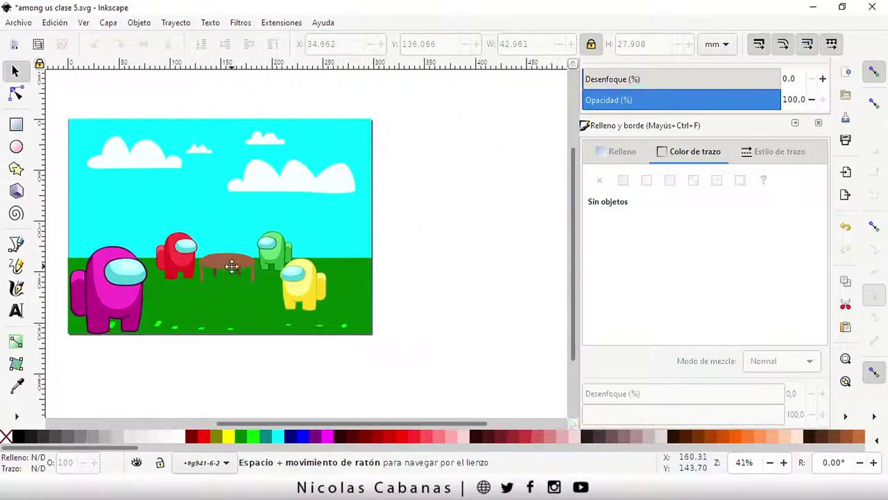
left_click_drag(326, 305, 344, 307)
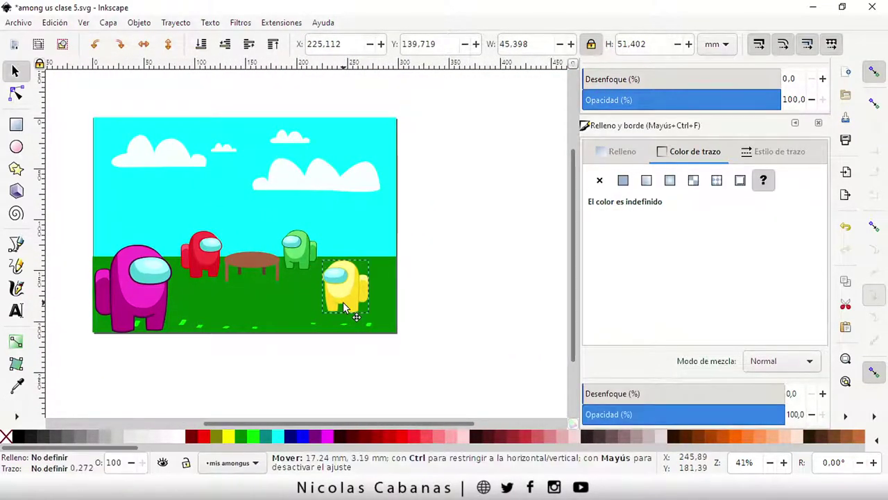
left_click(428, 302)
scroll(150, 285, "up", 1, "ctrl")
scroll(222, 243, "up", 1)
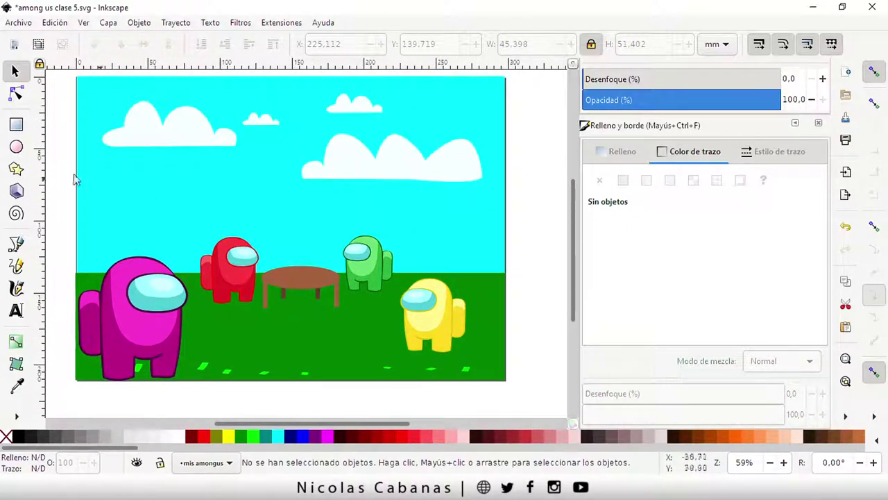
Step: Draw an ellipse in the sky above the pink crewmate and save the document
left_click(14, 148)
left_click_drag(86, 168, 197, 236)
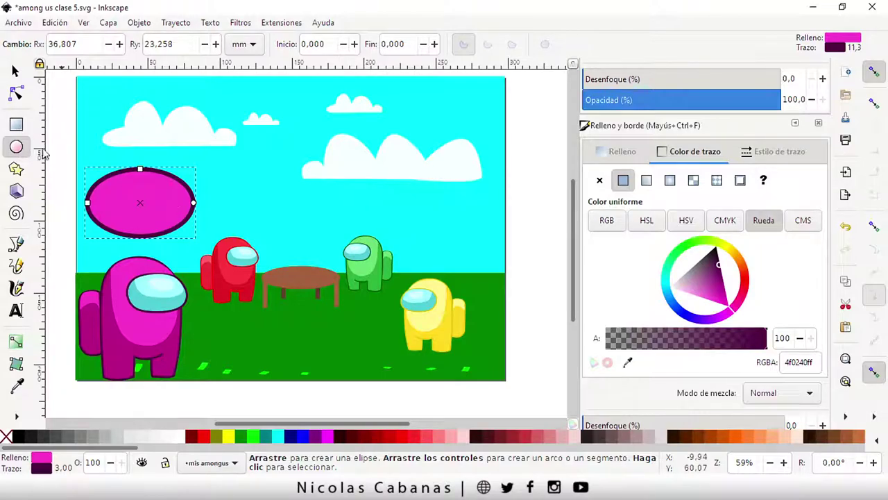
left_click(19, 23)
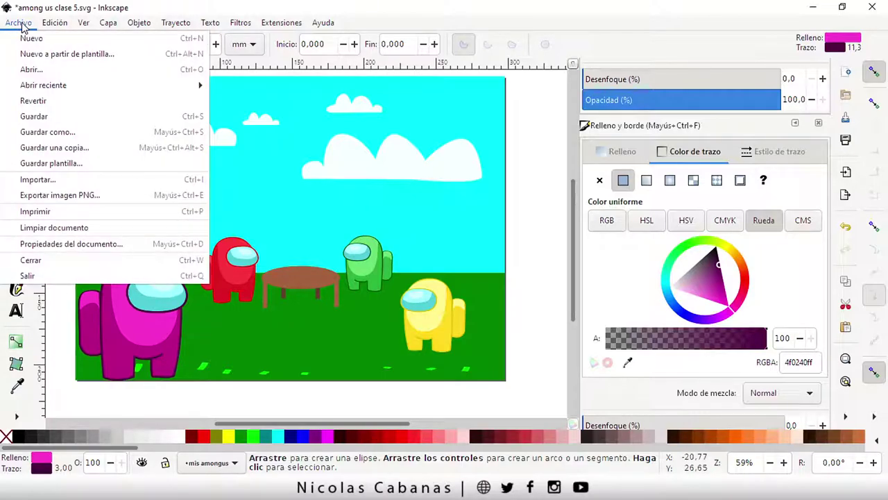
left_click(43, 120)
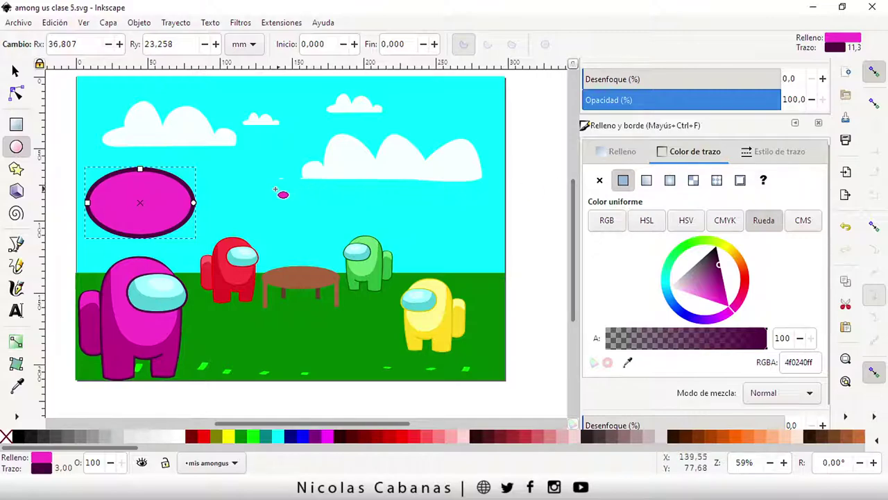
Step: Give the ellipse a light grey fill and a black stroke
left_click(621, 151)
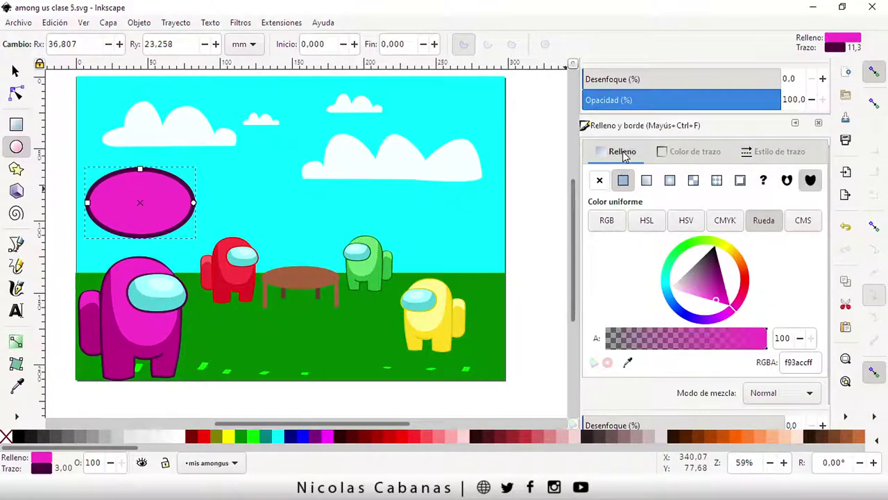
left_click_drag(678, 270, 667, 274)
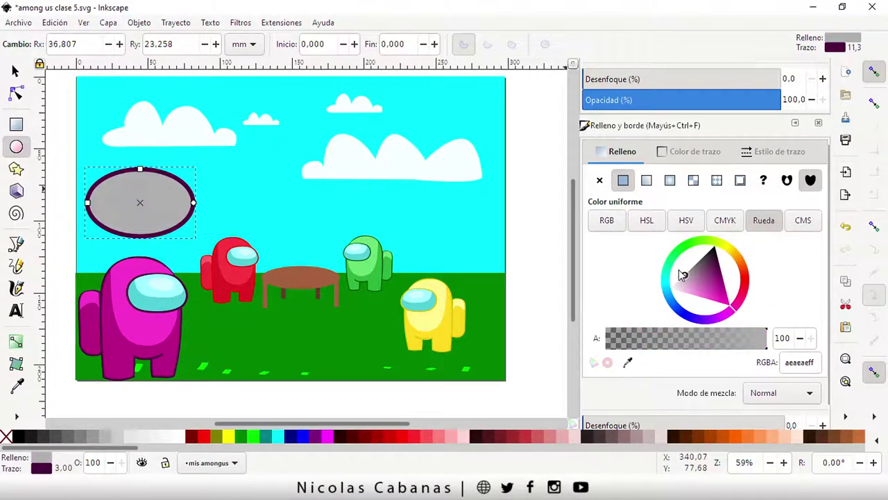
left_click(677, 154)
left_click_drag(705, 274, 711, 236)
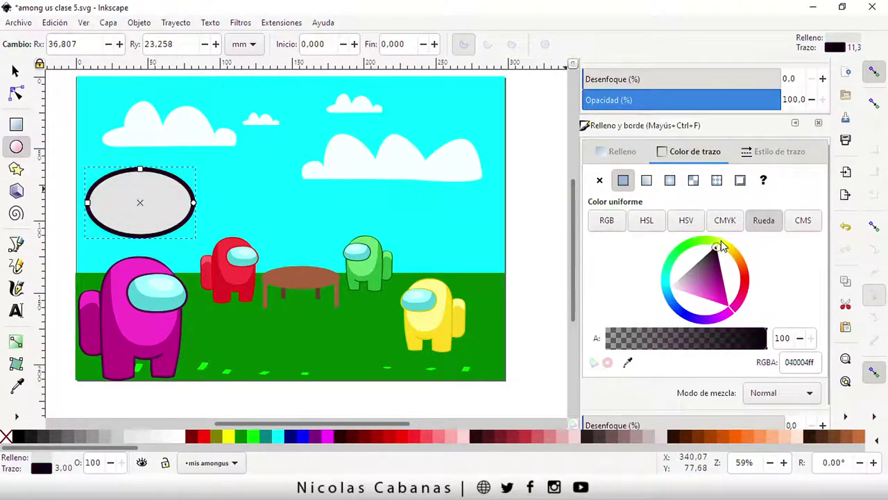
Step: Set the ellipse's stroke width to 1 mm
left_click(775, 152)
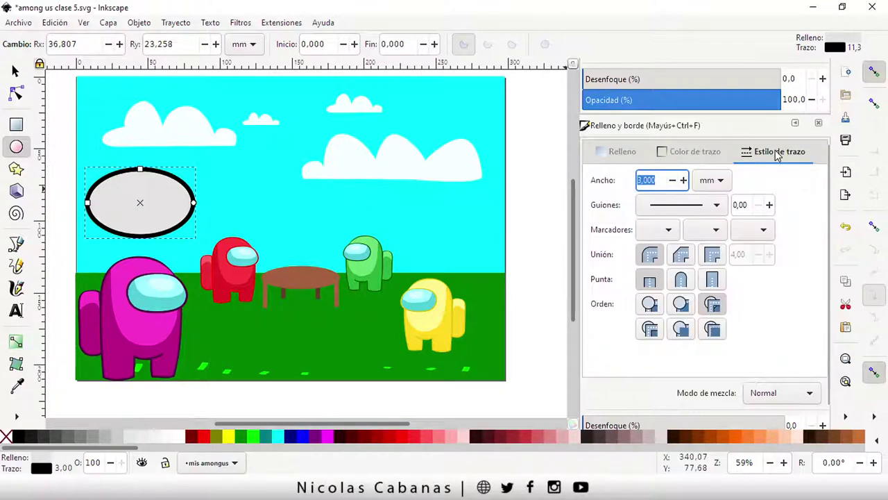
left_click(672, 180)
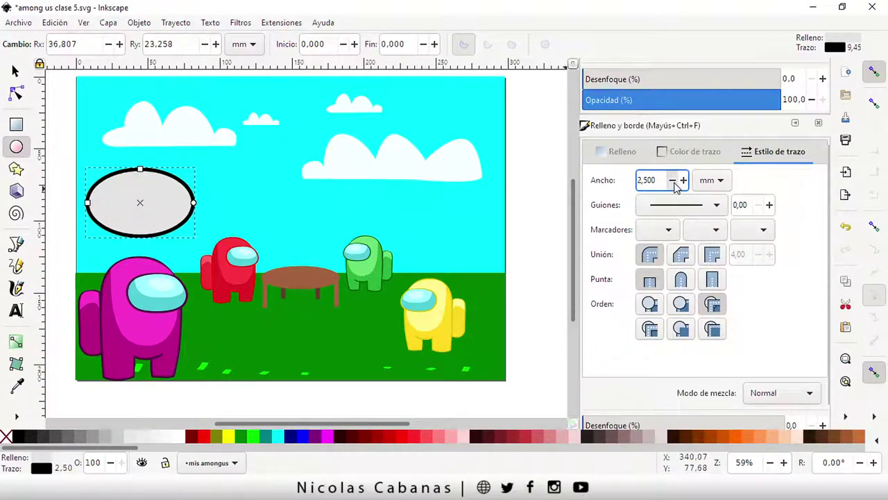
left_click(673, 180)
left_click_drag(661, 180, 610, 187)
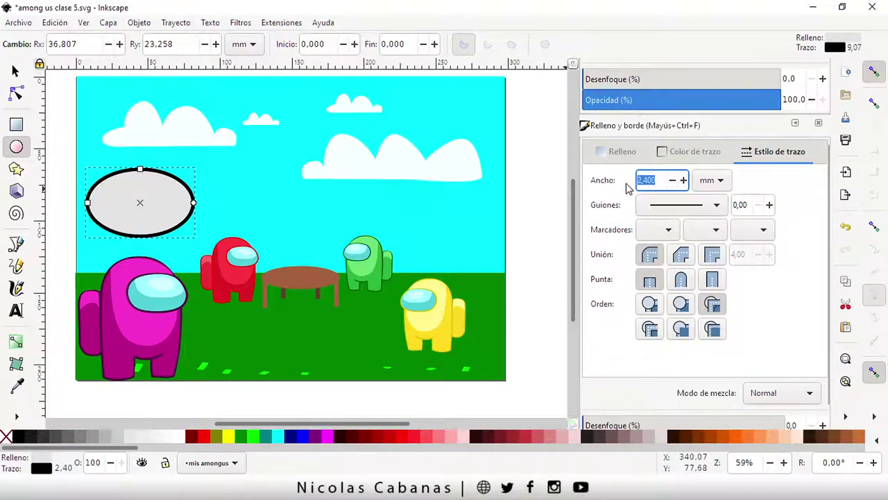
type("1")
key("Return")
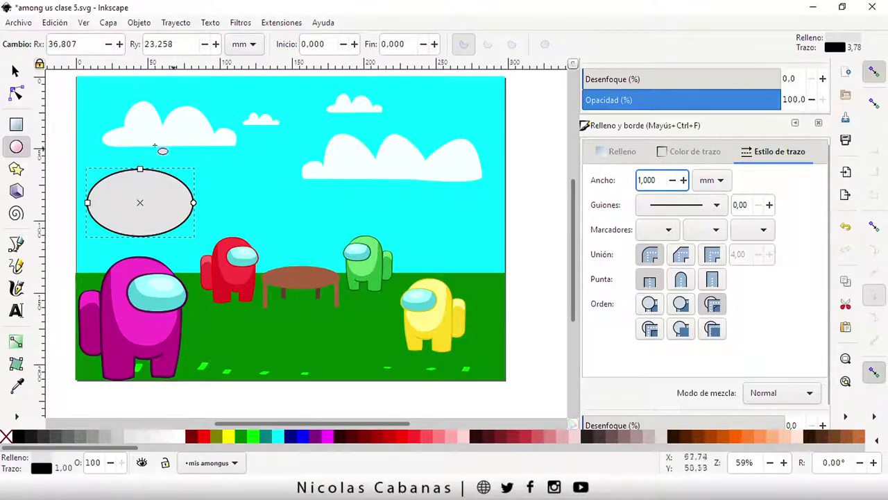
Step: Move the grey ellipse slightly lower, to X 7.629, Y 67.469 mm
scroll(83, 208, "up", 1, "ctrl")
scroll(80, 215, "up", 1, "ctrl")
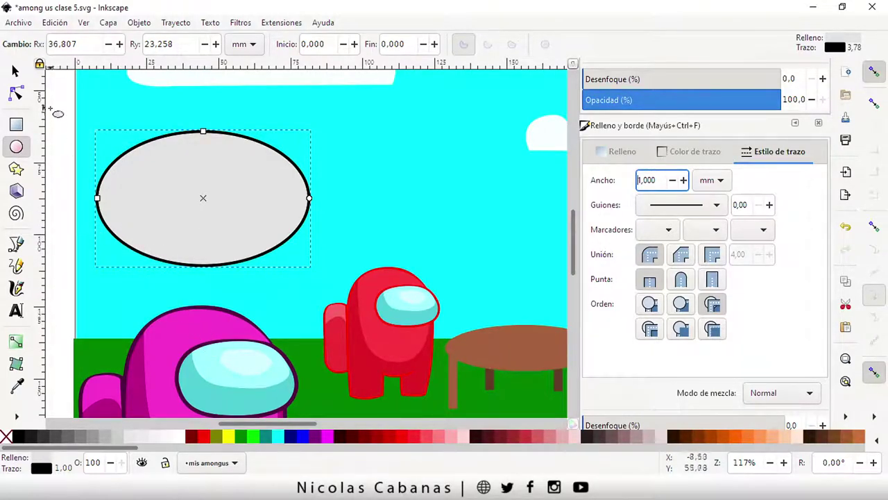
left_click(15, 71)
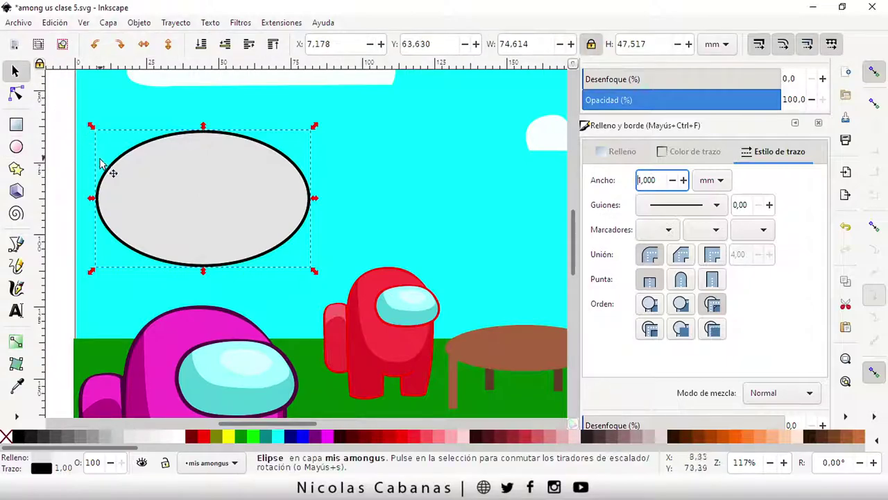
left_click_drag(144, 171, 136, 188)
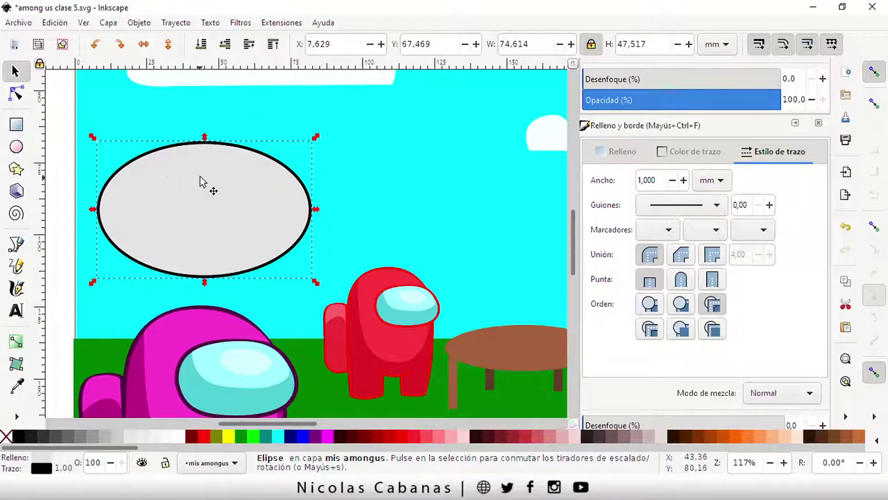
left_click(62, 133)
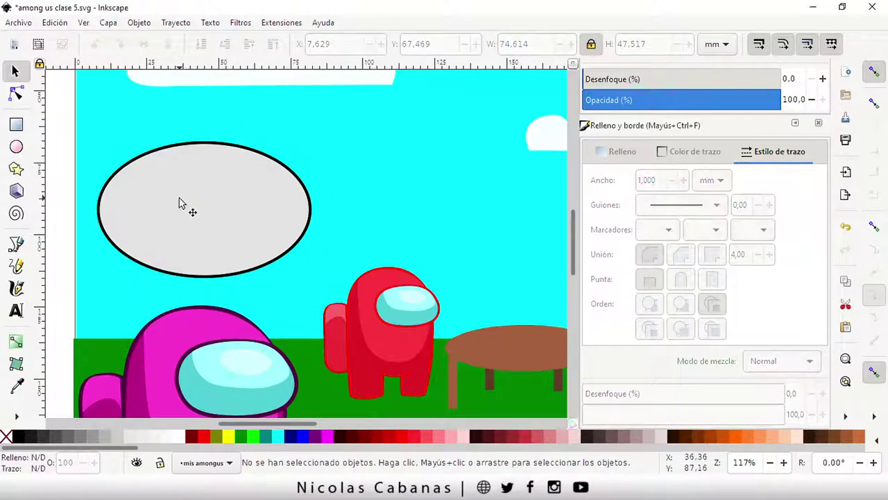
left_click(184, 196)
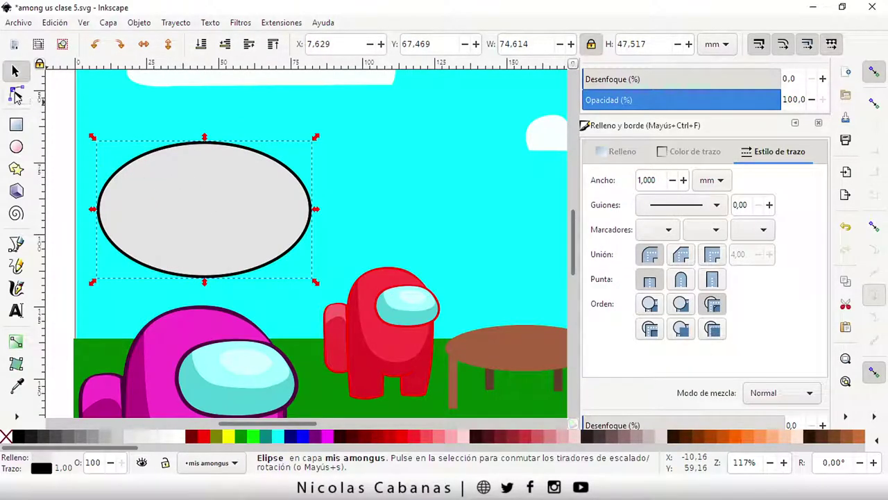
left_click(17, 94)
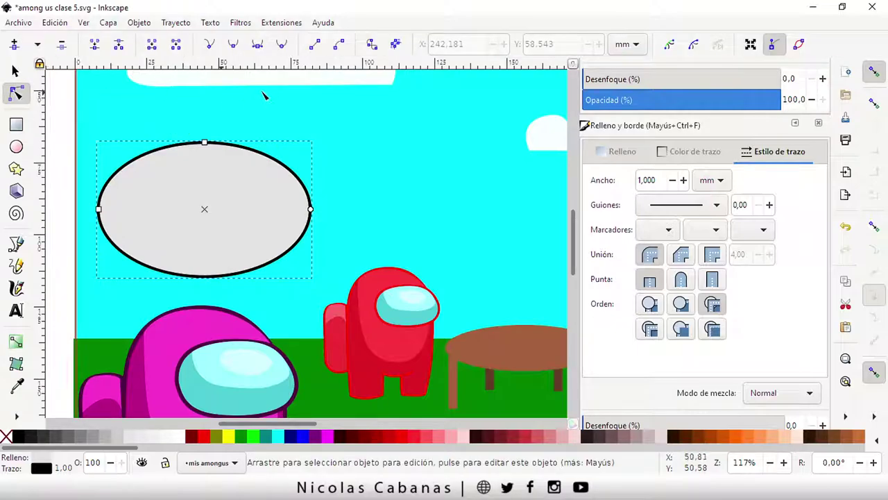
Step: Convert the ellipse to a path and pull a new lower-left node down into a tail
left_click(372, 45)
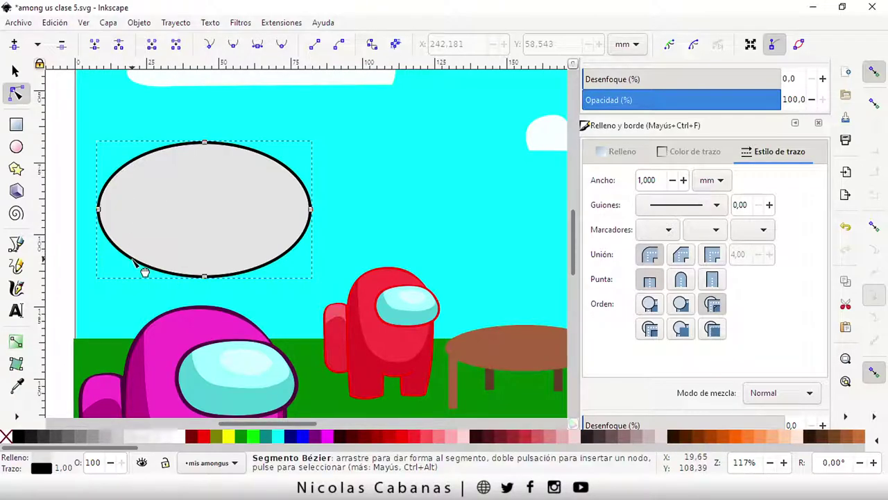
left_click(137, 262)
double_click(129, 256)
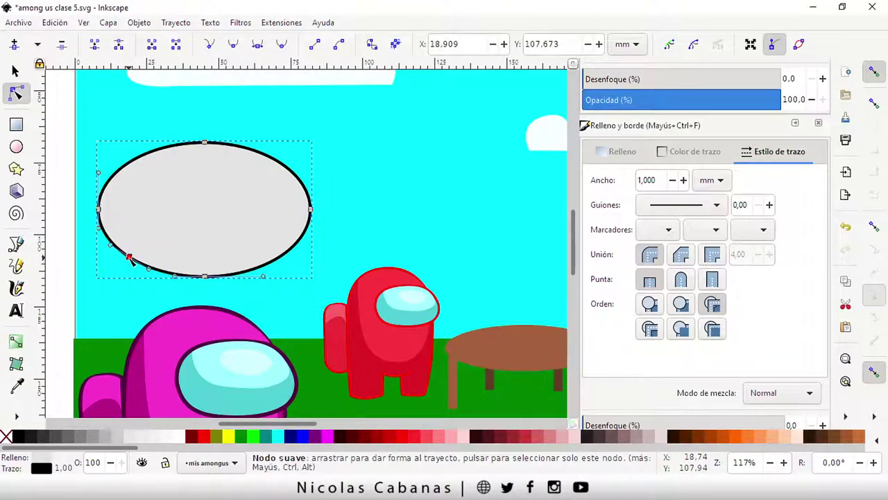
left_click_drag(129, 256, 129, 308)
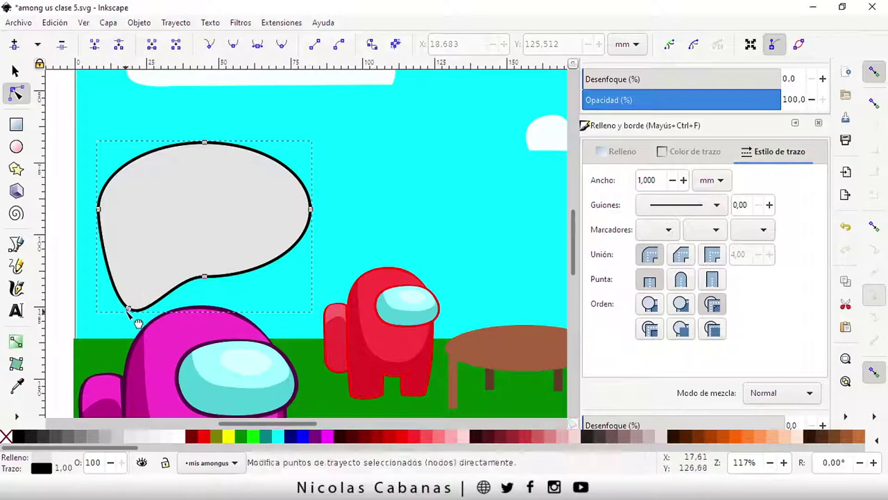
left_click_drag(147, 319, 138, 273)
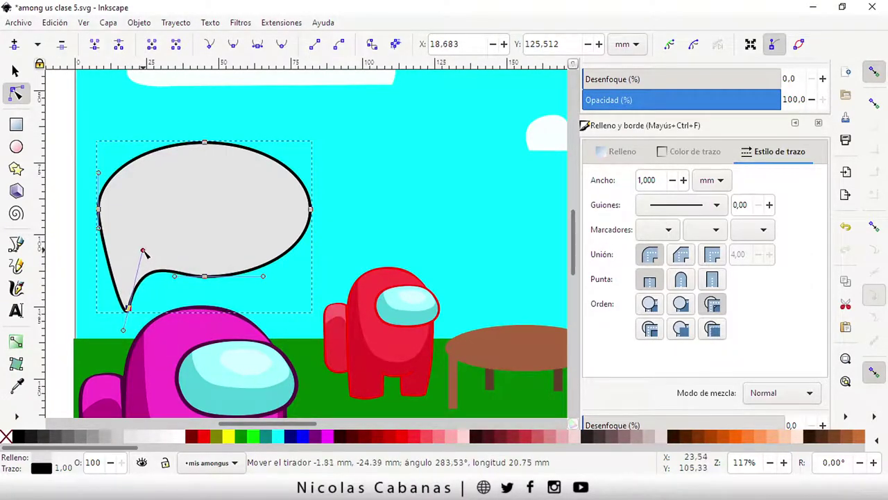
left_click_drag(136, 271, 139, 250)
left_click_drag(127, 307, 133, 306)
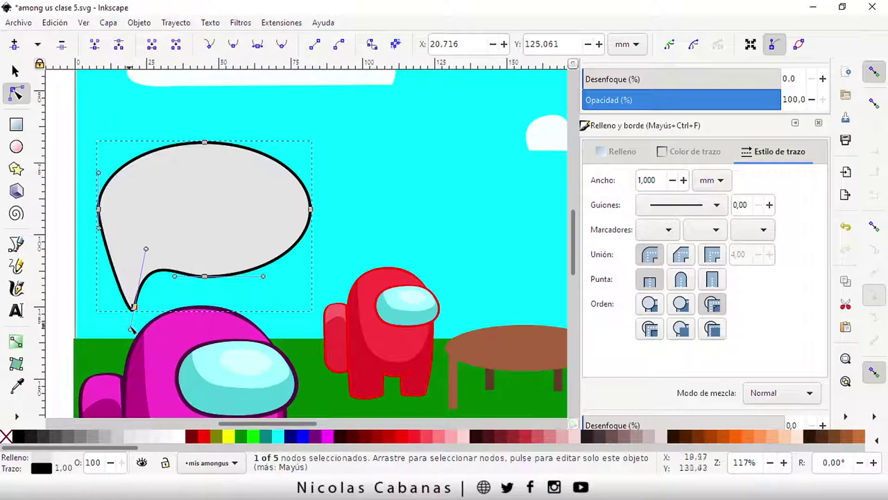
Step: Add a node to round the tail's left side and fine-tune the tail tip
double_click(116, 276)
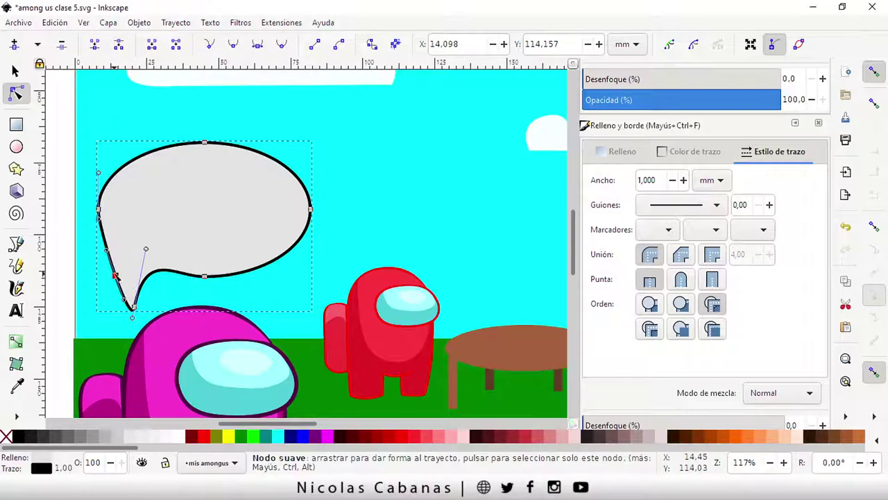
left_click_drag(116, 276, 103, 262)
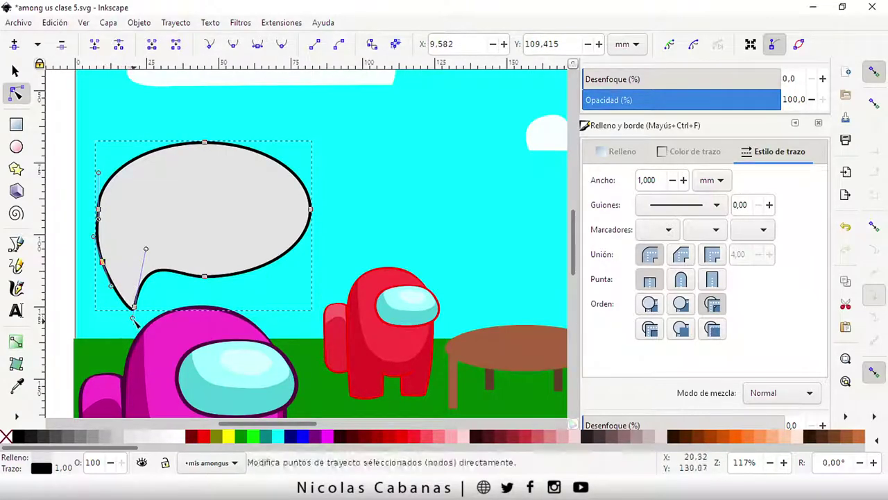
left_click_drag(134, 307, 140, 311)
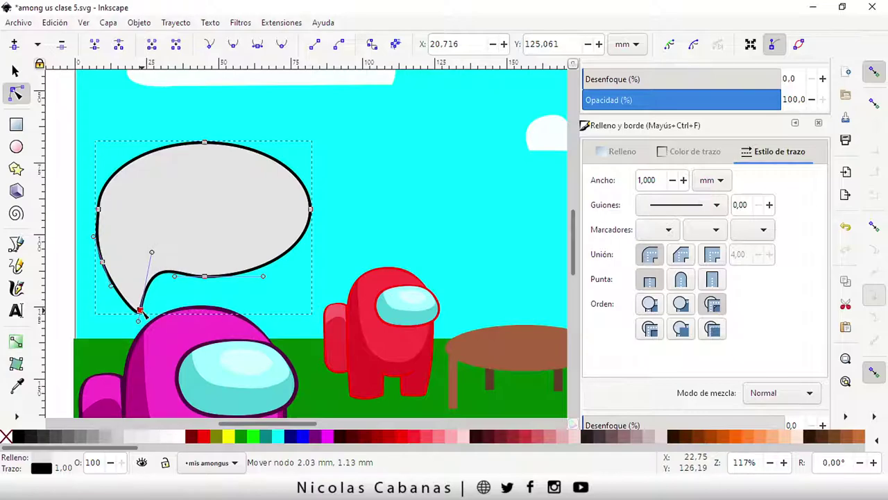
left_click(61, 321)
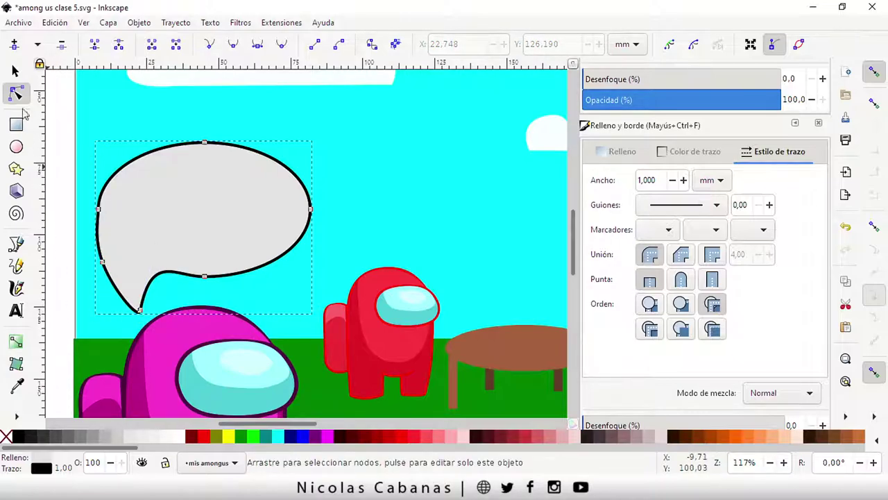
left_click(15, 70)
left_click(58, 219)
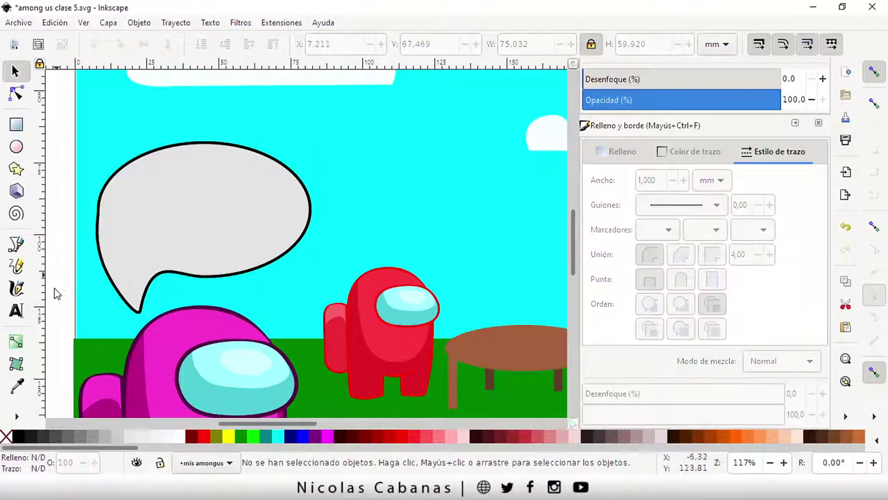
left_click(16, 312)
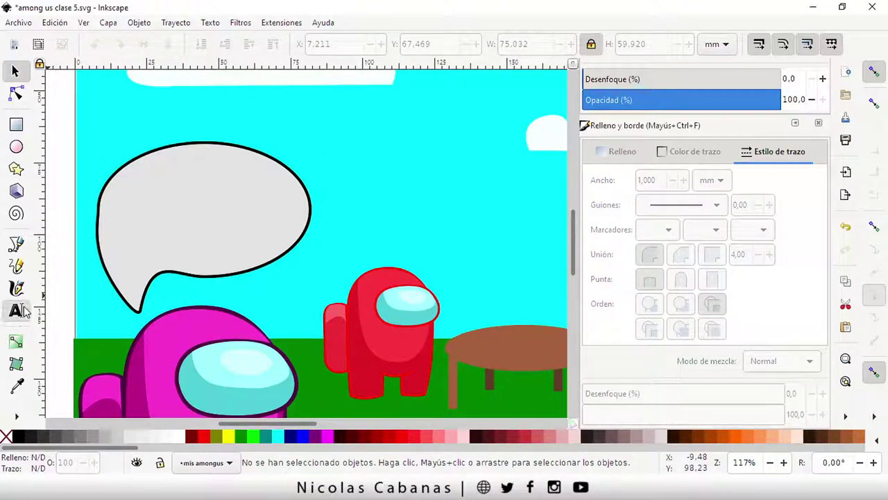
Step: Type the two-line text 'FIESTA' / 'DE AMONG US' inside the speech bubble
left_click(120, 208)
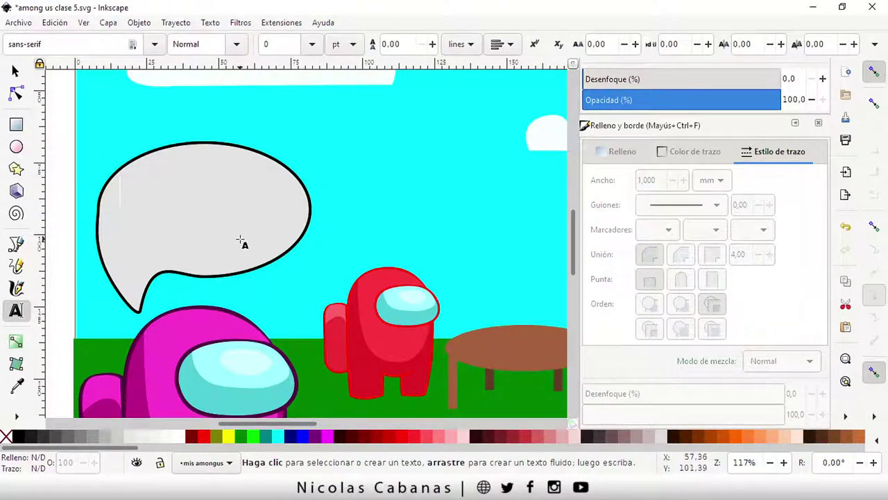
type("FIESTA")
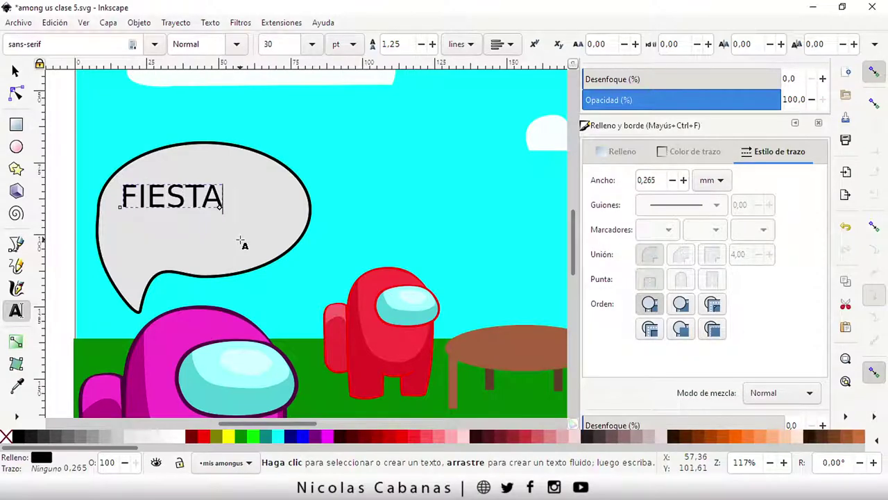
type("A")
key("BackSpace")
key("Return")
type("DE")
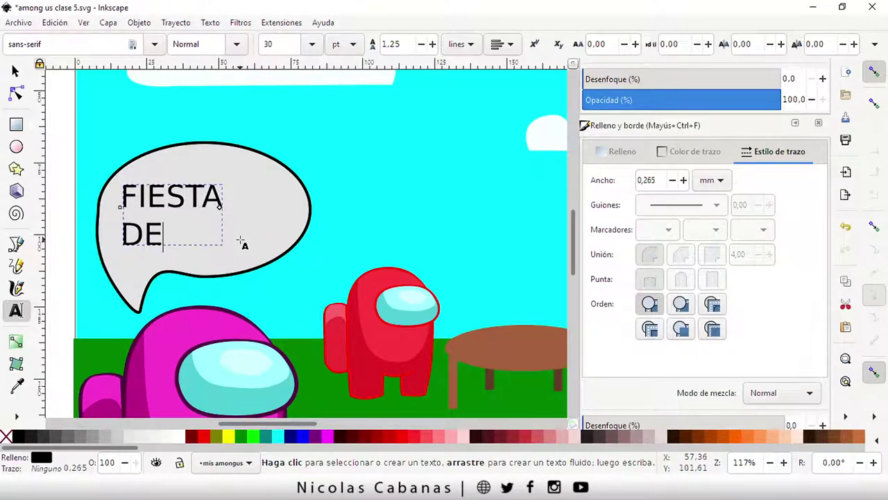
type(" AMONG")
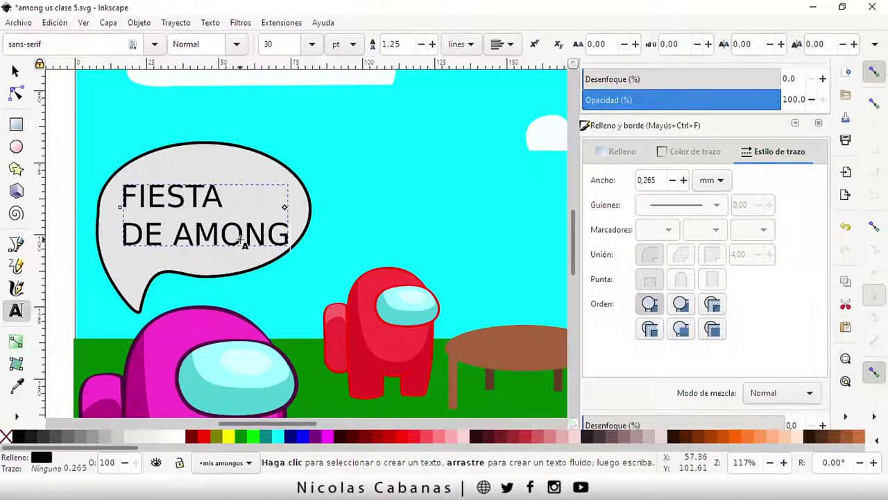
type(" US")
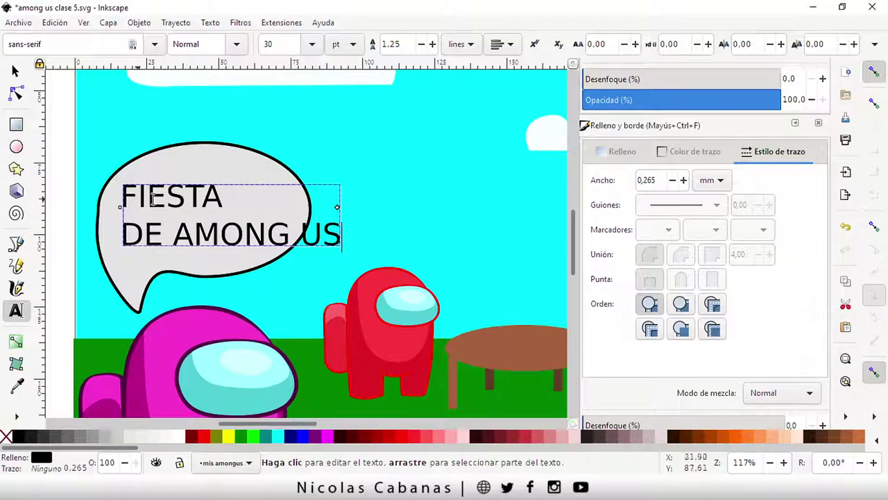
left_click_drag(125, 198, 342, 229)
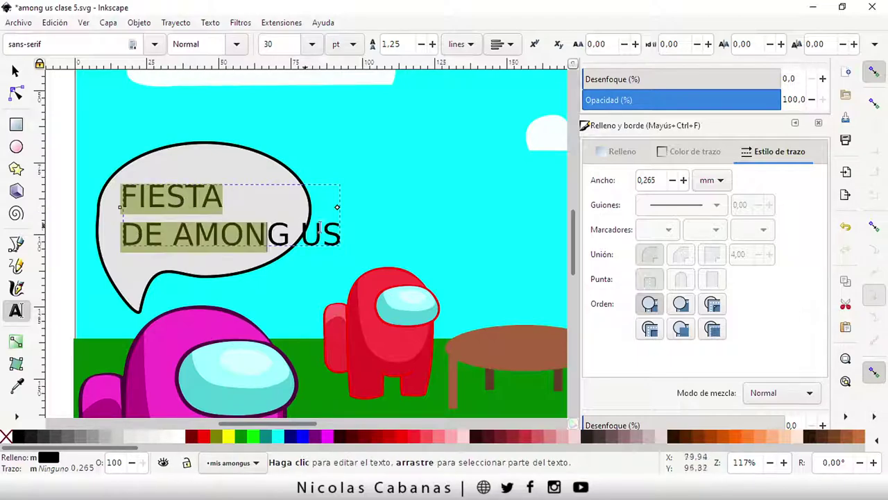
Step: Set the bubble text to 20 pt in Normal weight, keeping it left aligned
left_click(313, 44)
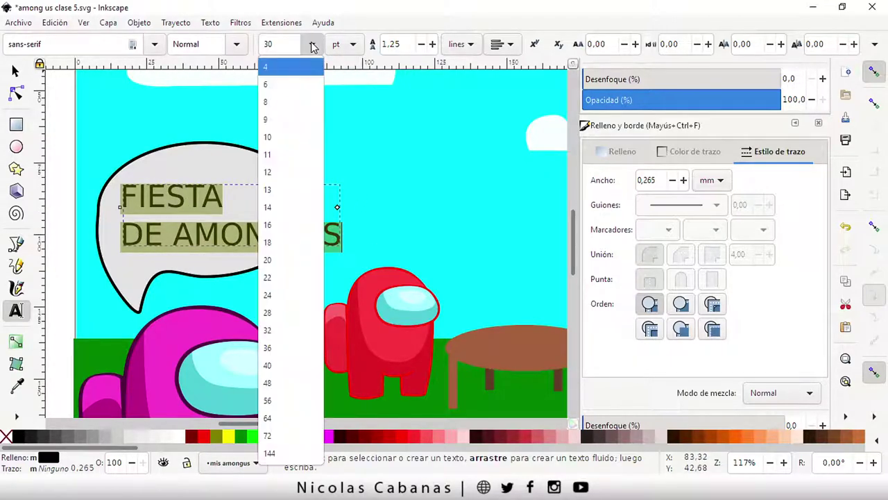
left_click(294, 259)
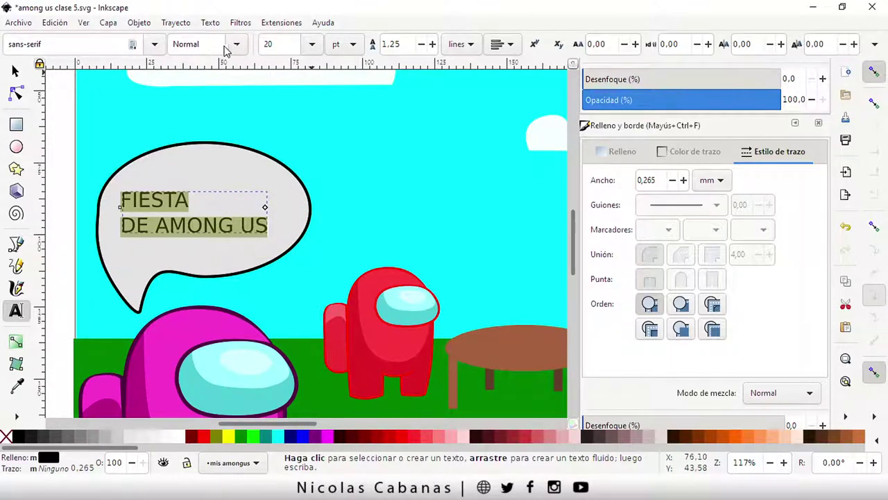
left_click(236, 44)
left_click(234, 45)
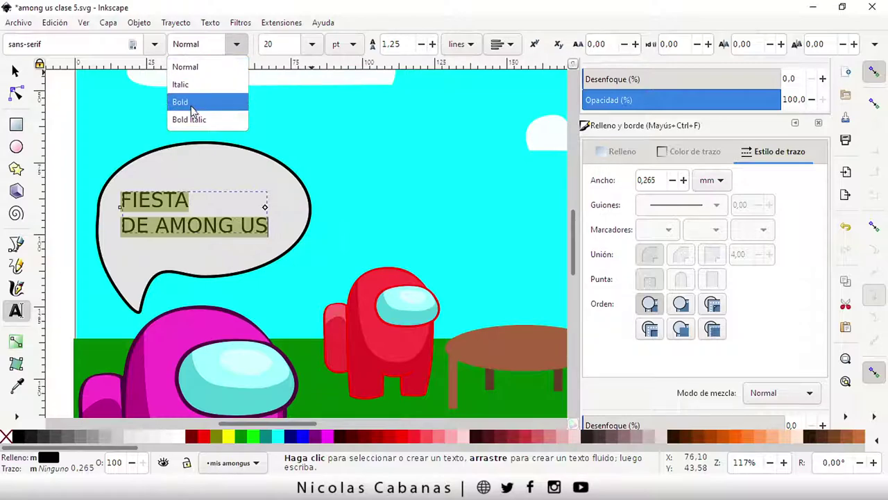
left_click(192, 104)
left_click(234, 45)
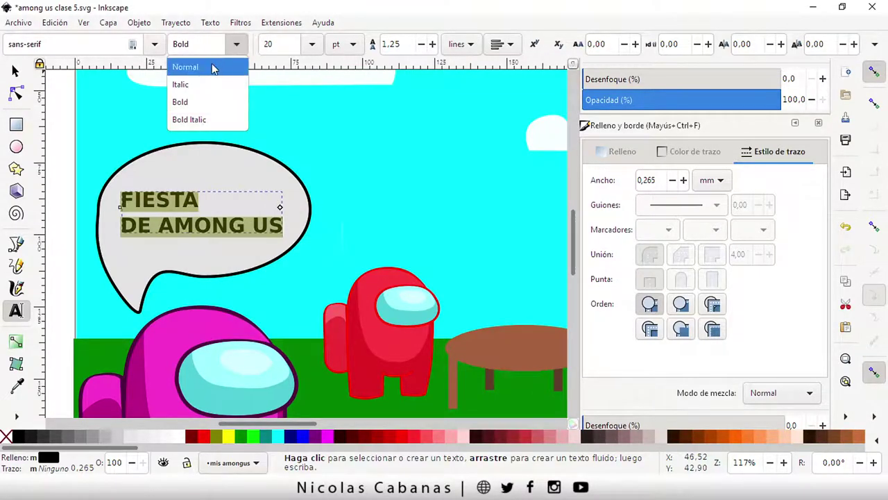
left_click(221, 68)
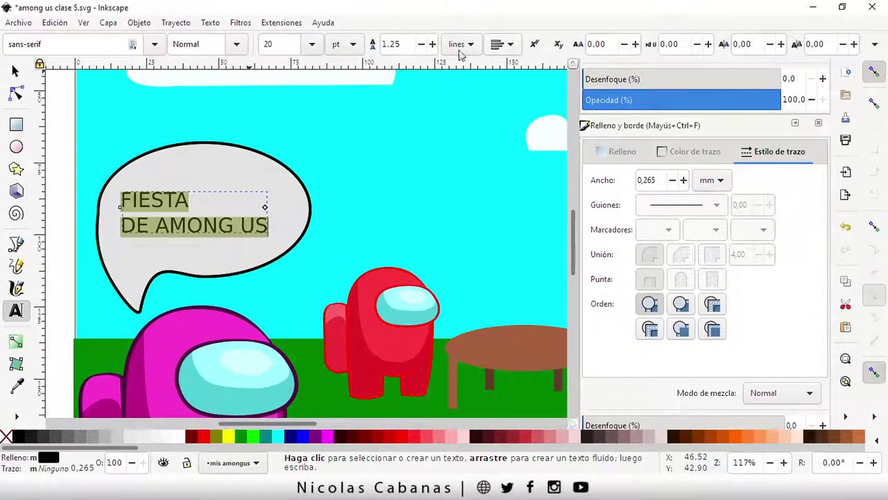
left_click(499, 45)
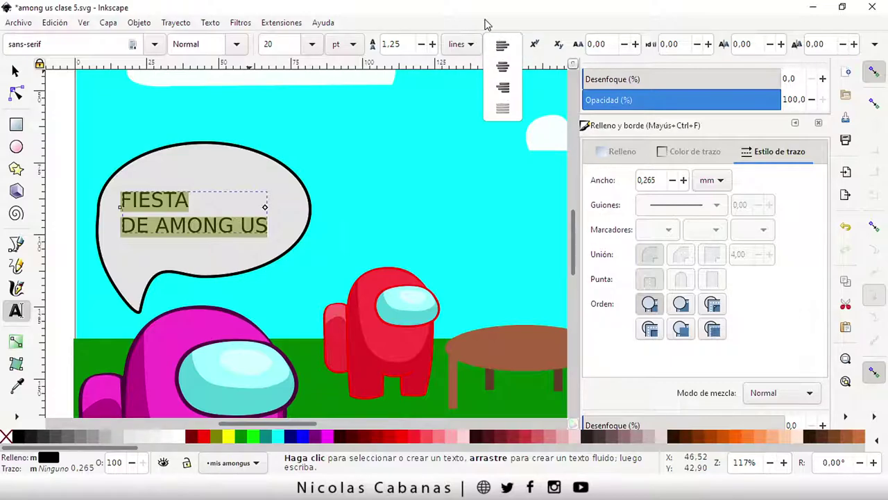
left_click(492, 38)
Step: Nudge the bubble text slightly within the bubble and save as among us clase 5.svg
left_click(15, 72)
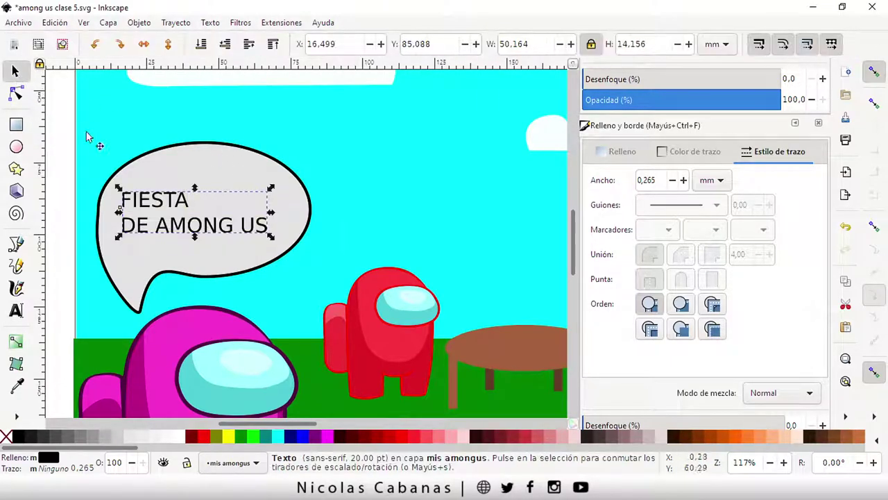
left_click_drag(124, 198, 115, 212)
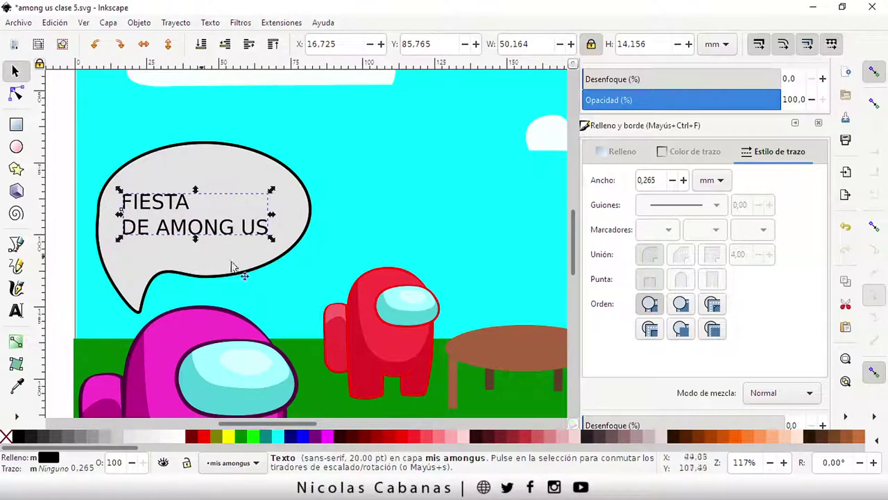
scroll(406, 301, "down", 2, "ctrl")
scroll(460, 312, "down", 1, "ctrl")
scroll(389, 300, "right", 4)
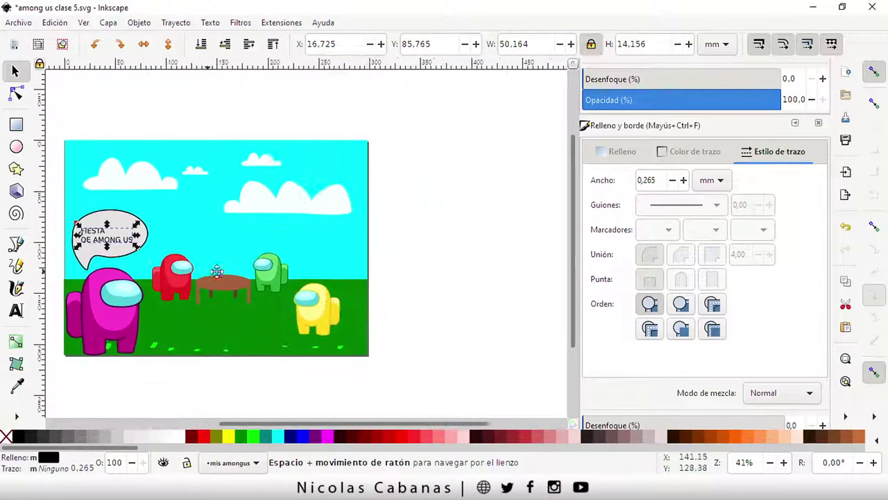
left_click(221, 153)
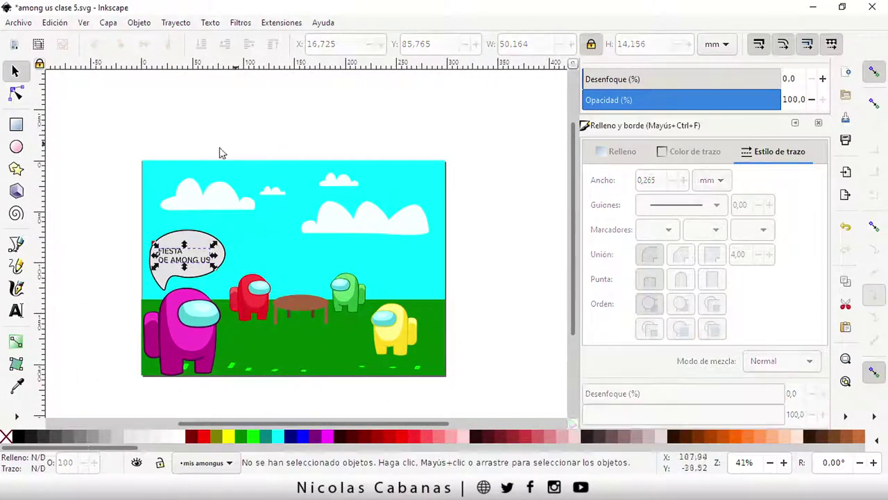
left_click(18, 22)
left_click(43, 118)
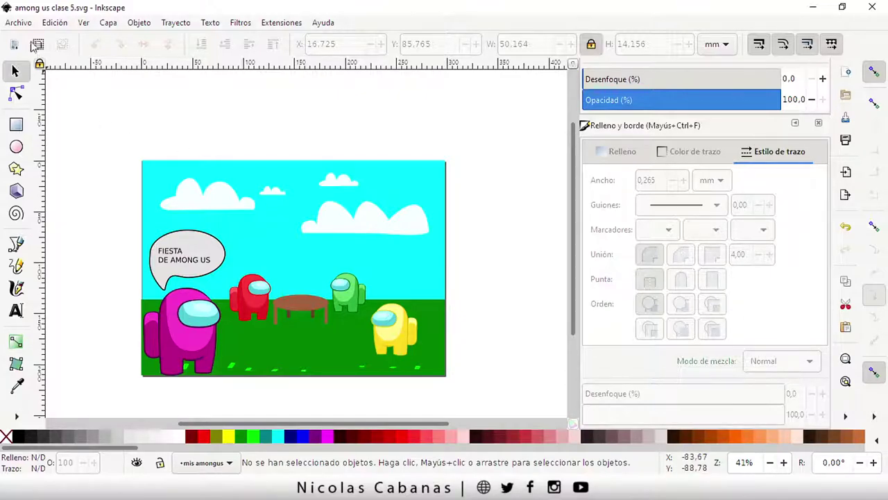
Step: Export the whole page as among us clase 5.png at 1099 × 777 pixels
left_click(19, 22)
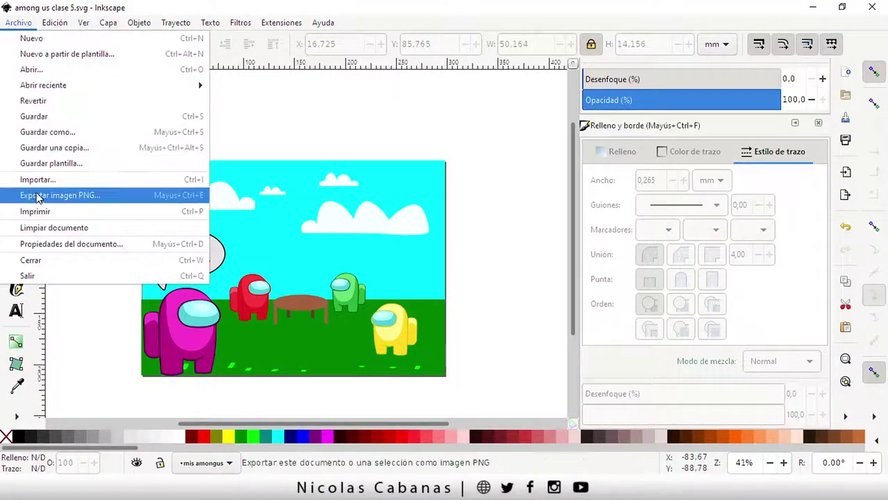
left_click(112, 198)
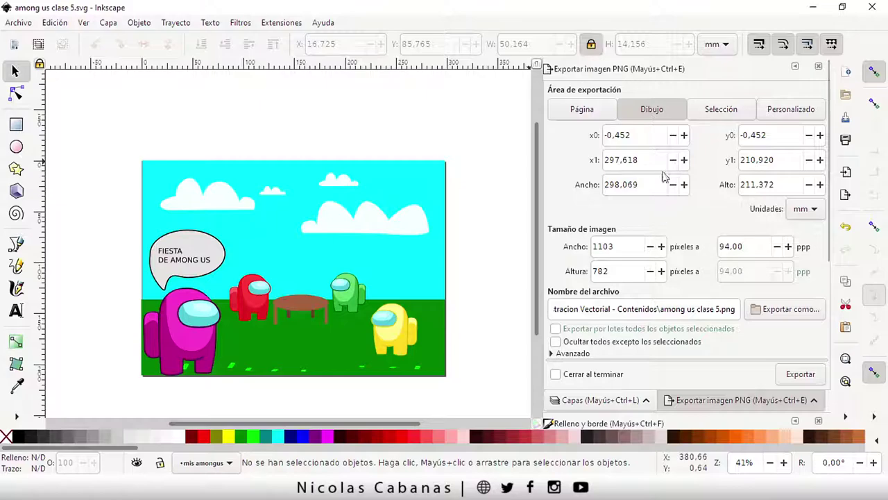
left_click(582, 111)
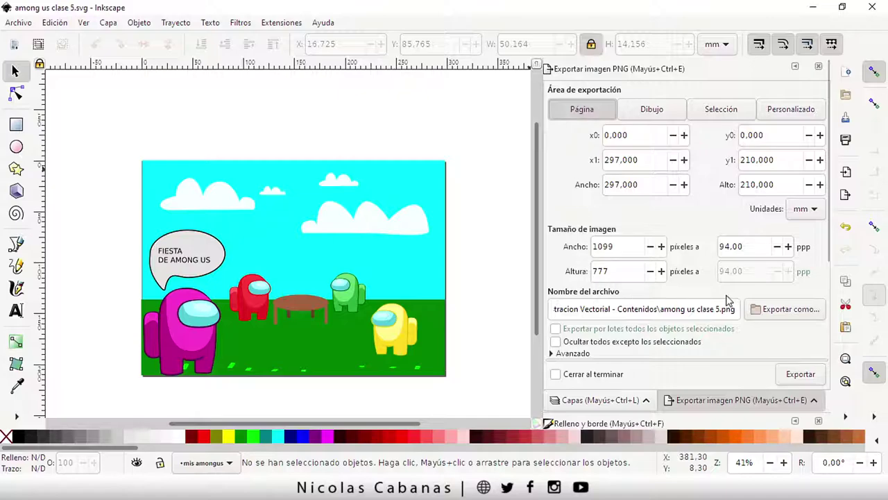
left_click_drag(672, 308, 719, 310)
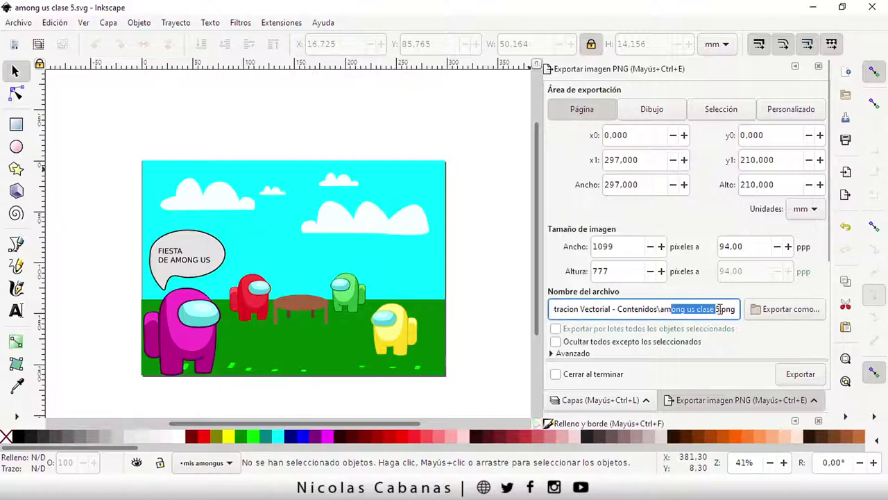
left_click(675, 309)
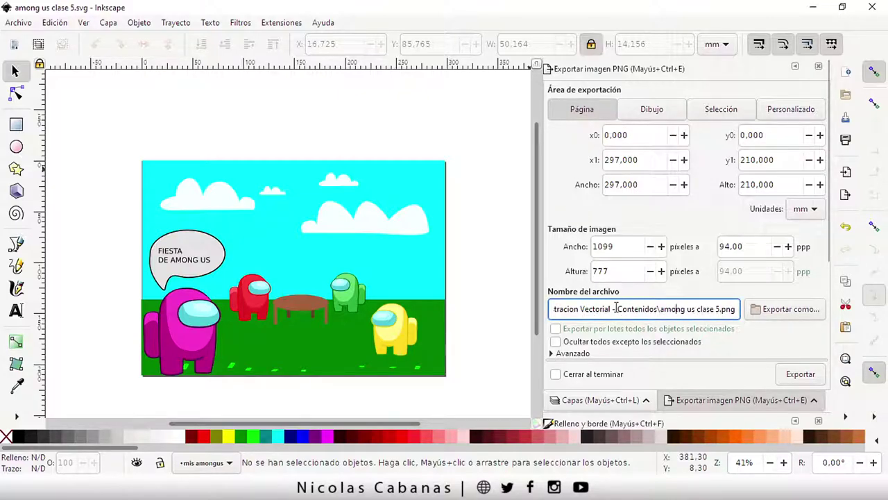
left_click(780, 312)
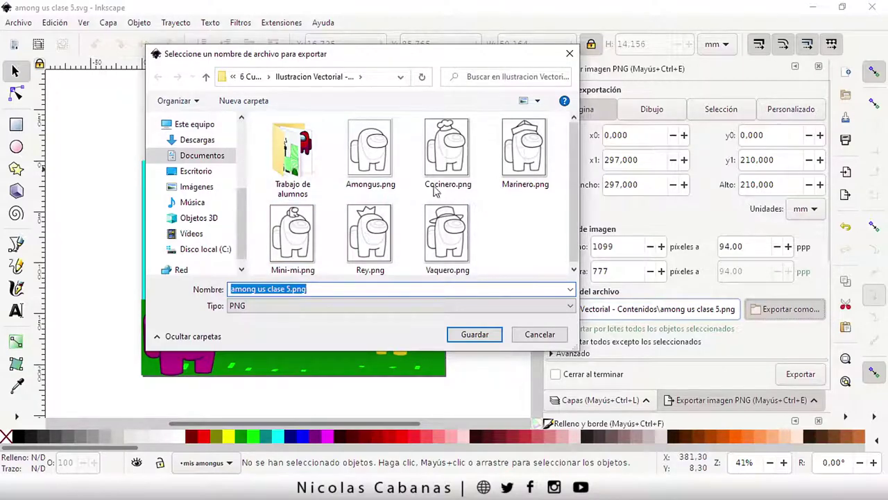
left_click(475, 334)
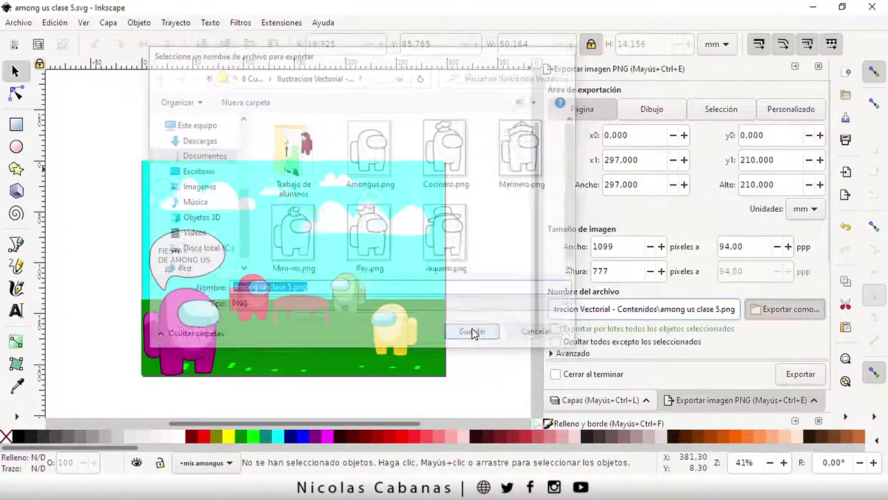
left_click(805, 375)
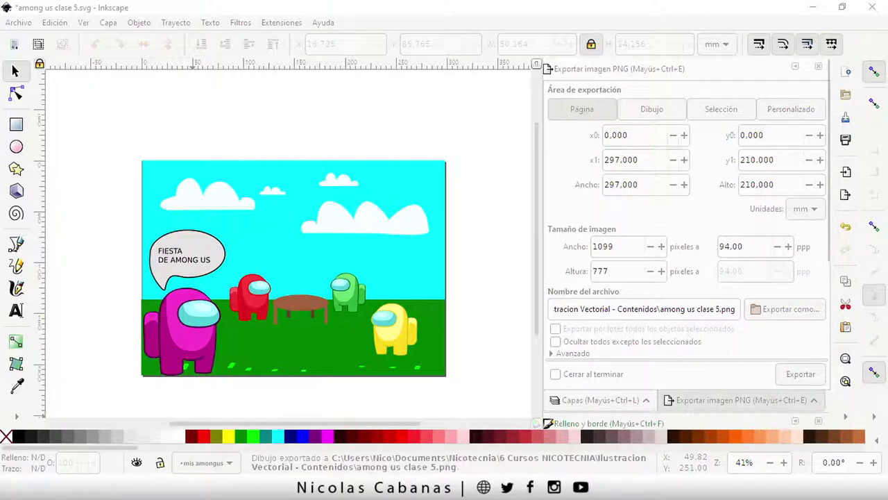
Step: Switch to File Explorer and select among us clase 5.png in Ilustracion Vectorial - Contenidos
key("alt+Tab")
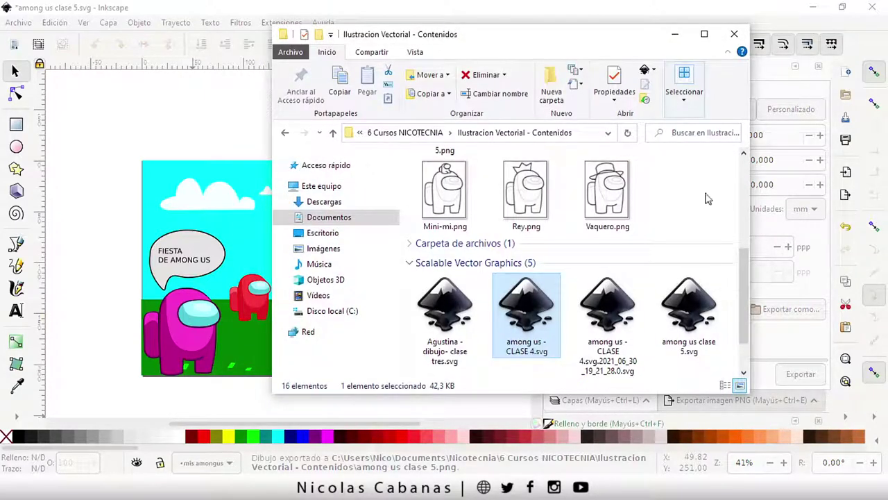
scroll(680, 263, "down", 3)
scroll(595, 287, "up", 5)
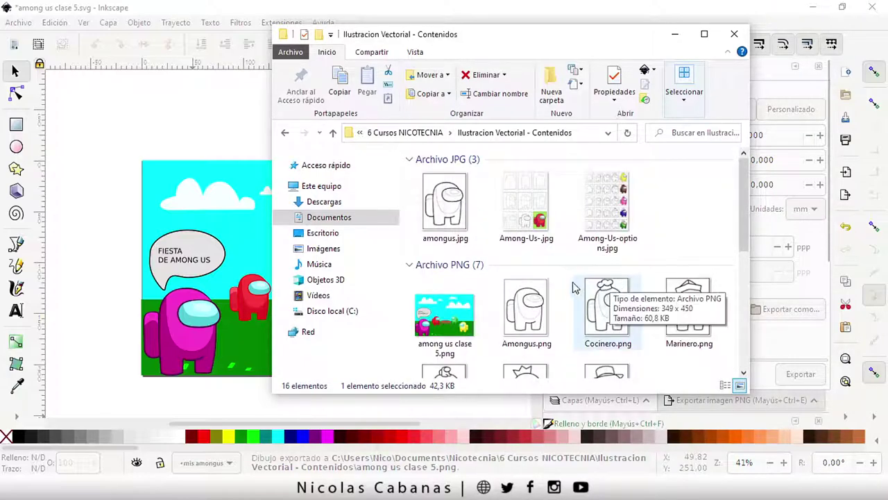
left_click(444, 320)
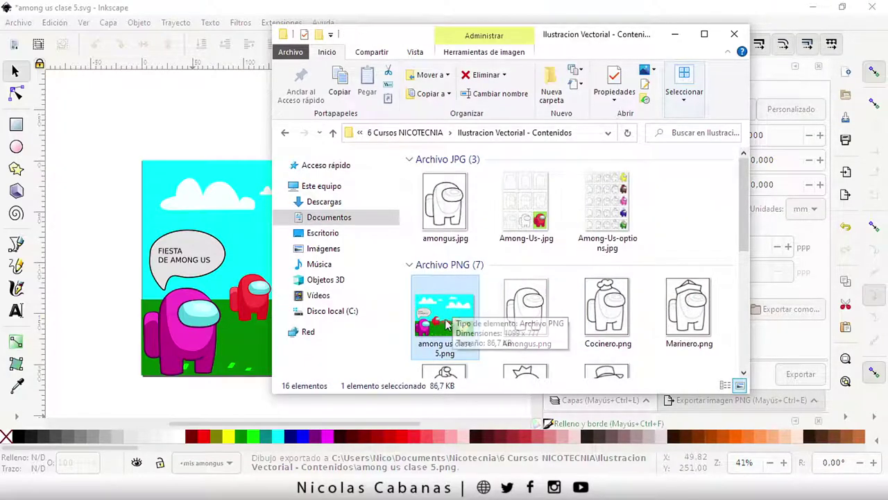
Step: Open among us clase 5.png in Photos and nudge the viewer window right
double_click(442, 323)
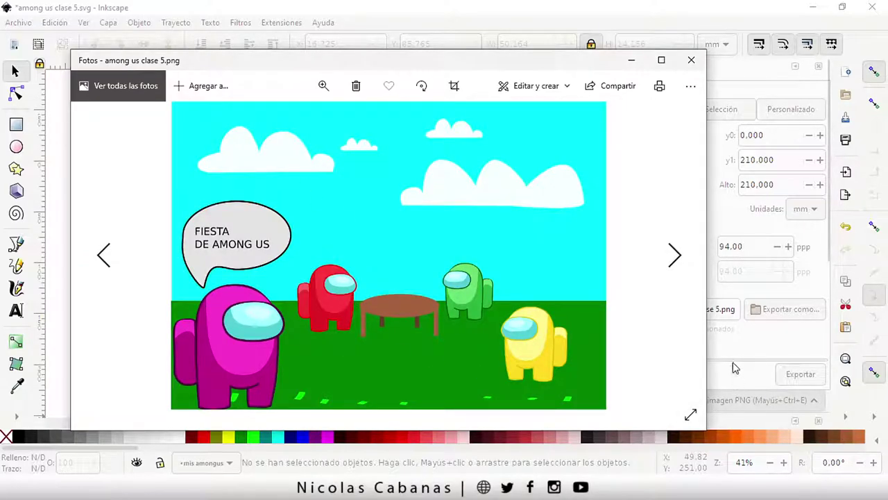
mouse_move(521, 66)
left_mouse_down()
mouse_move(544, 54)
mouse_move(542, 63)
left_mouse_up()
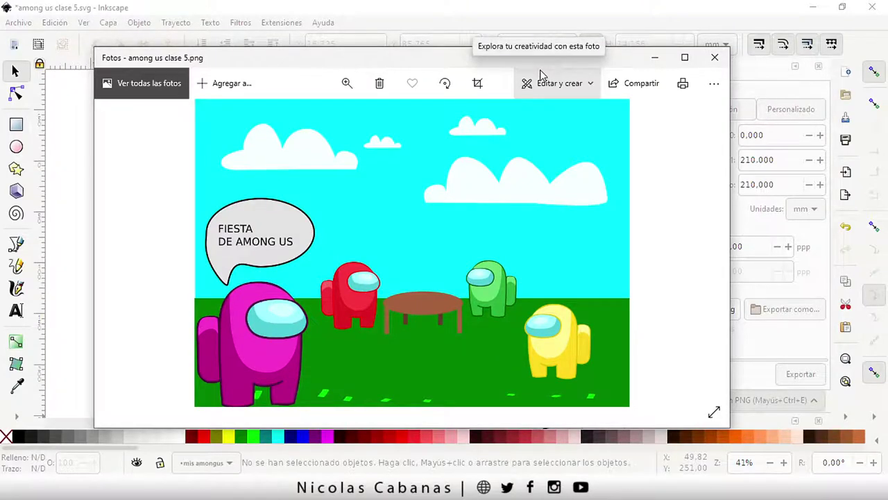